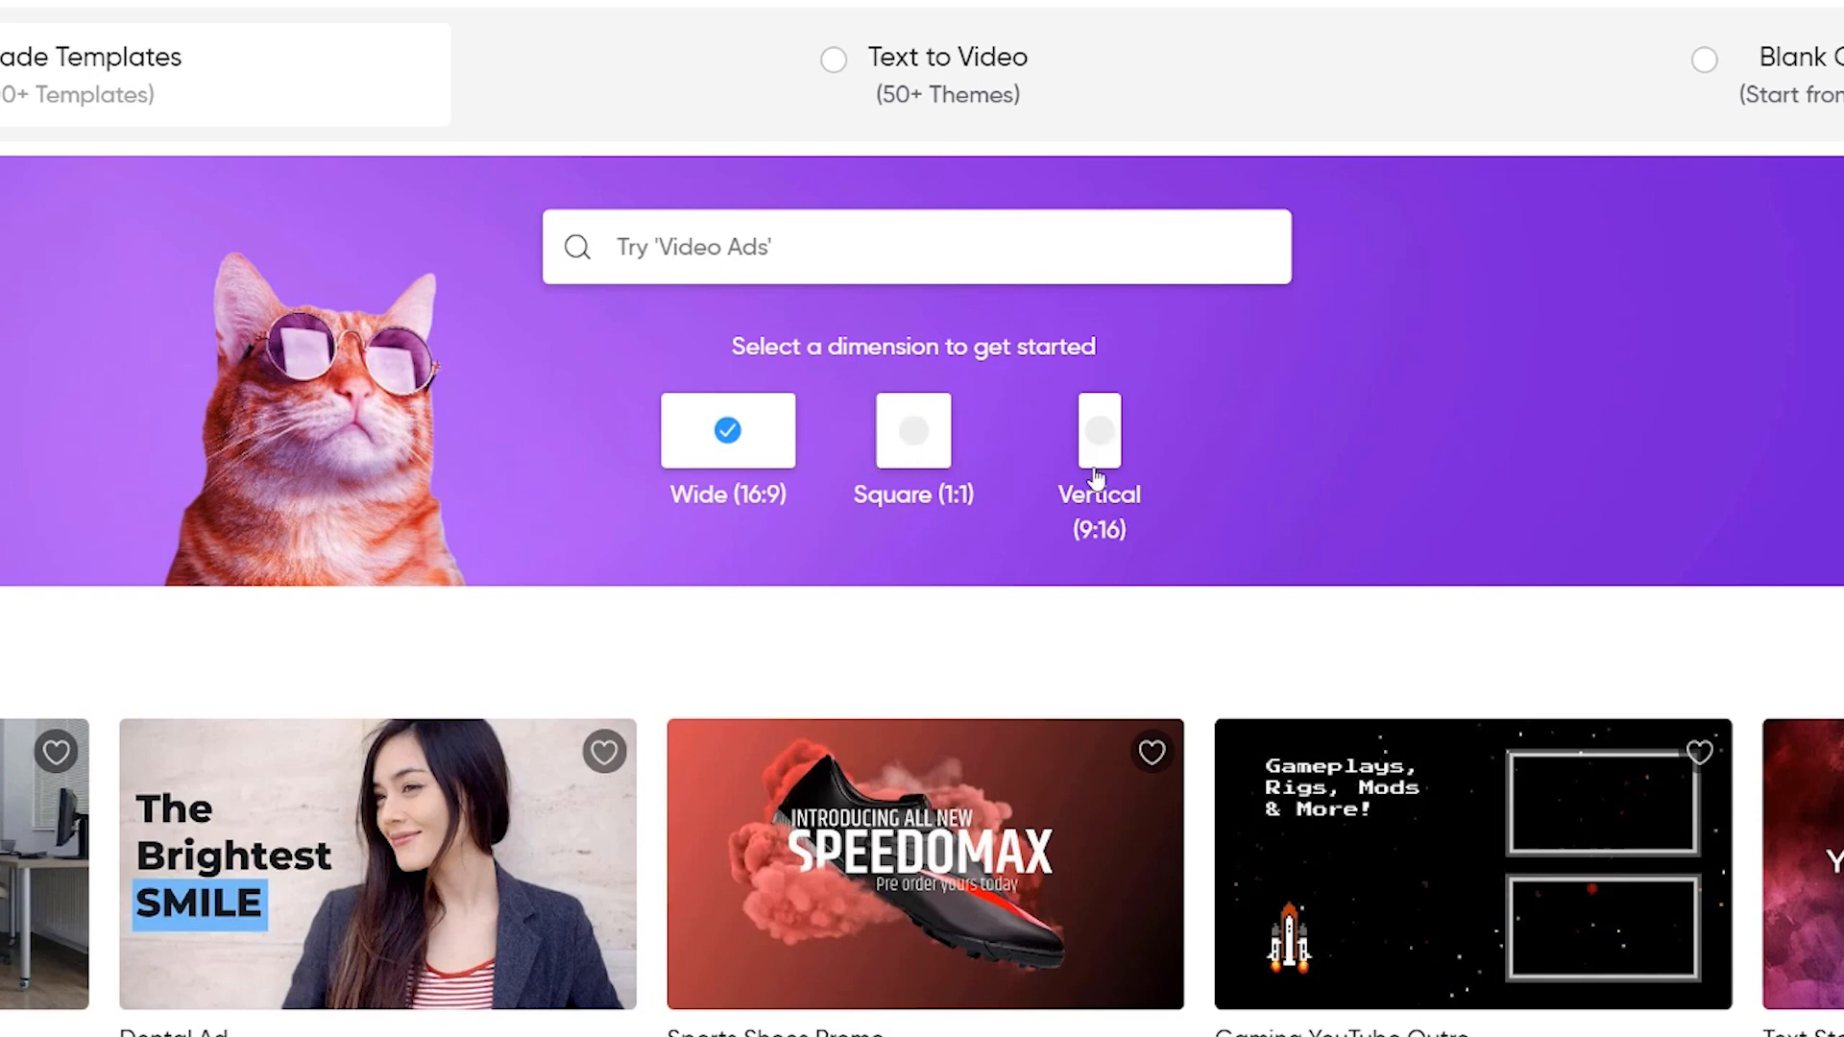
Step: Browse the home page templates and open the details of Creative Courses At Home under What's Trending
scroll(1101, 480, "down", 15)
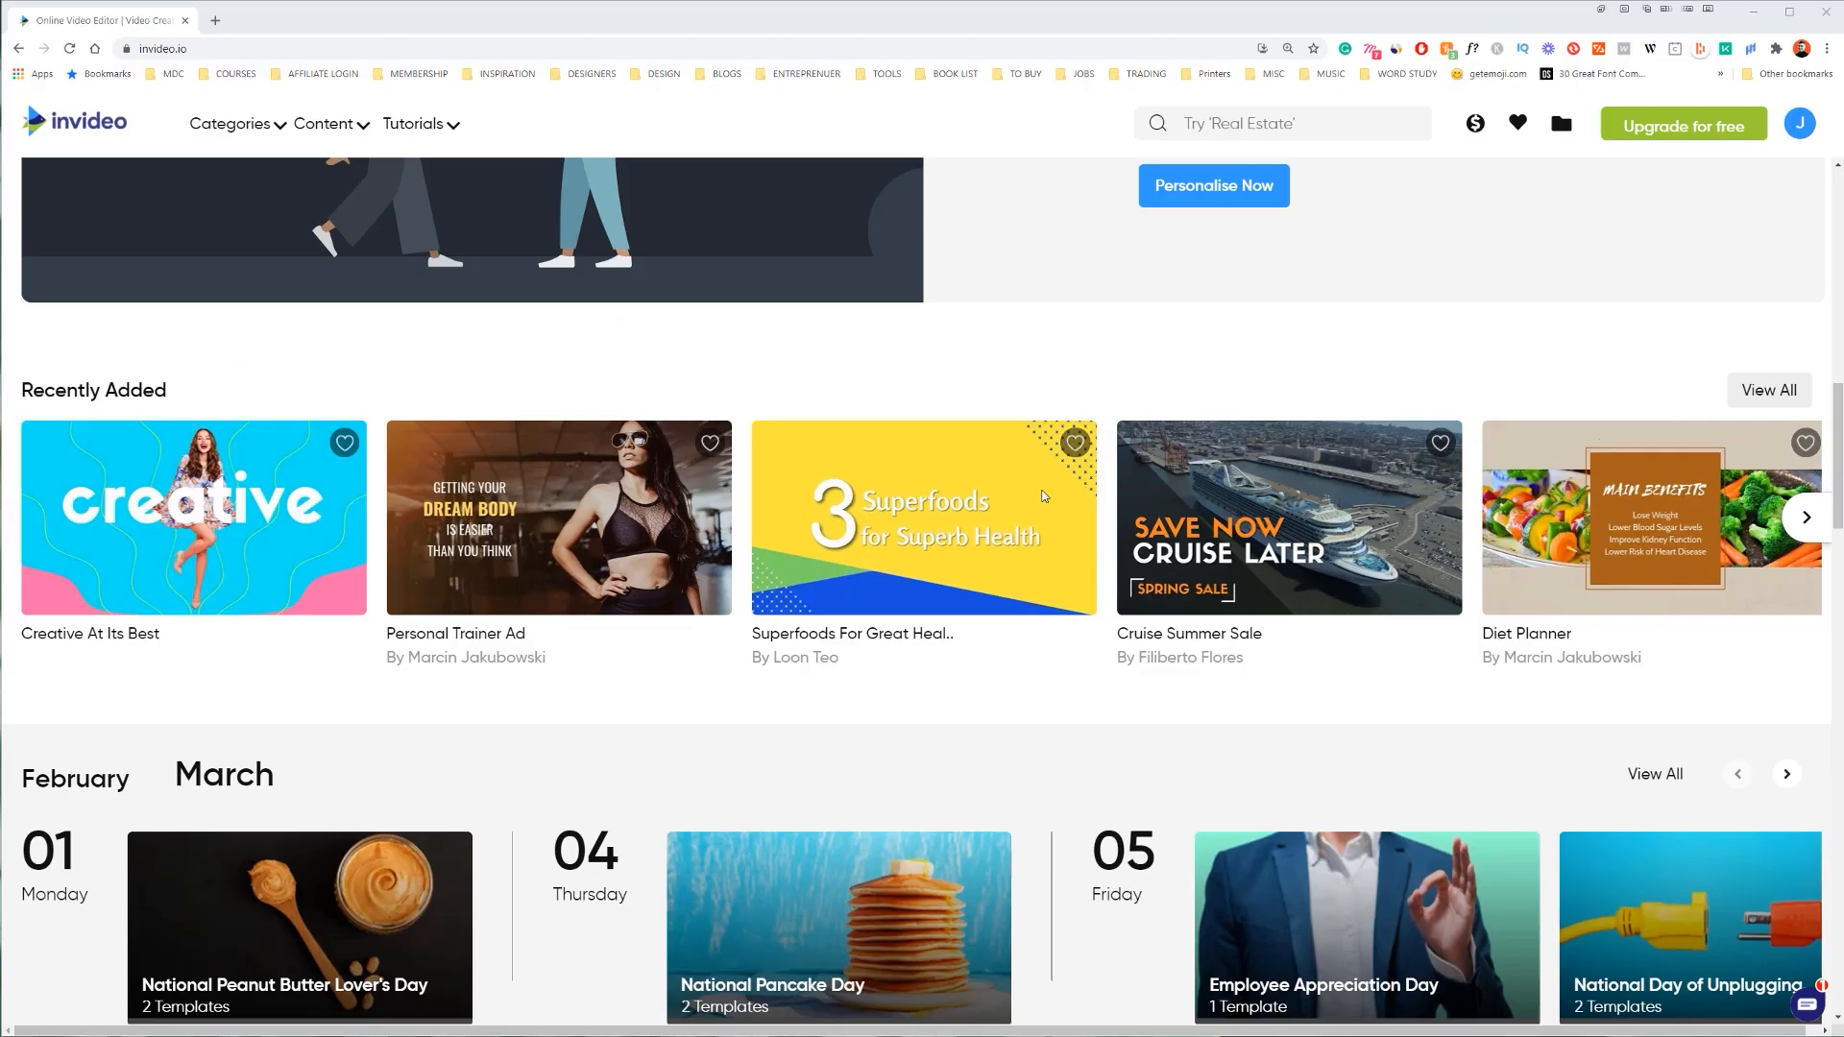
scroll(1044, 495, "down", 18)
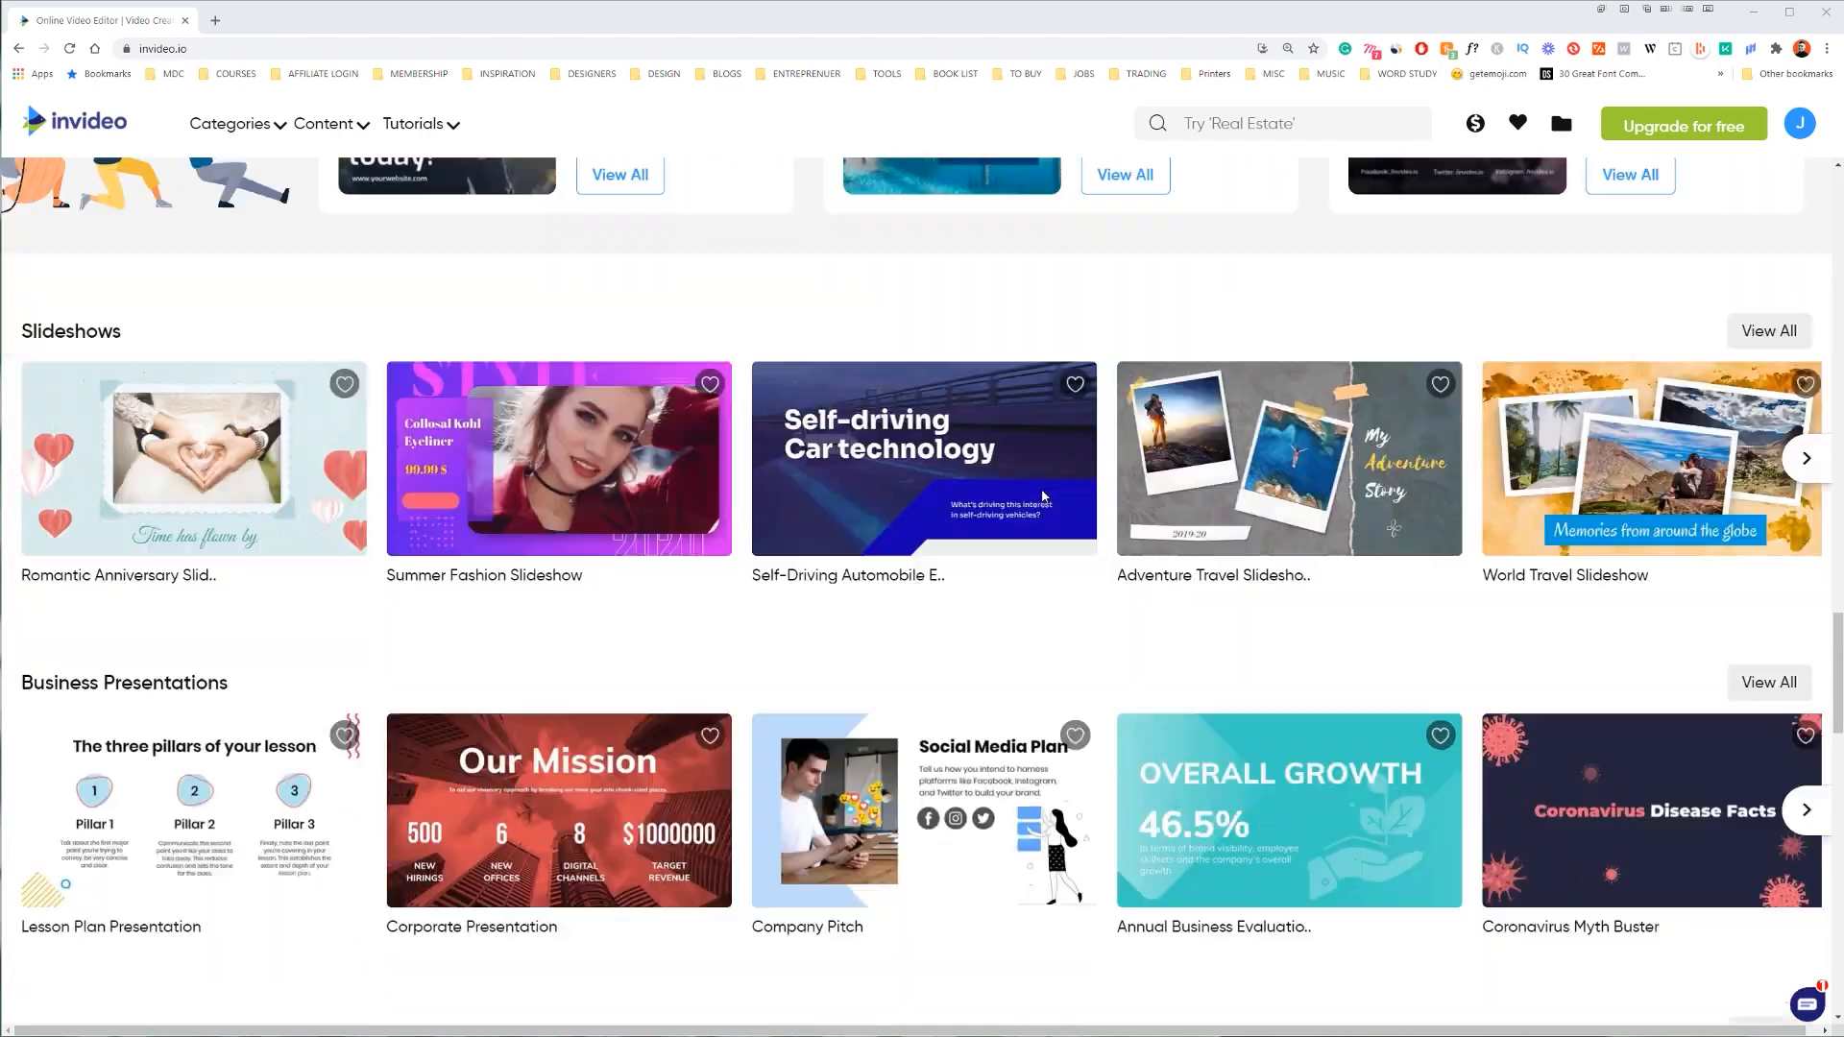
scroll(1044, 496, "up", 20)
scroll(1028, 499, "down", 6)
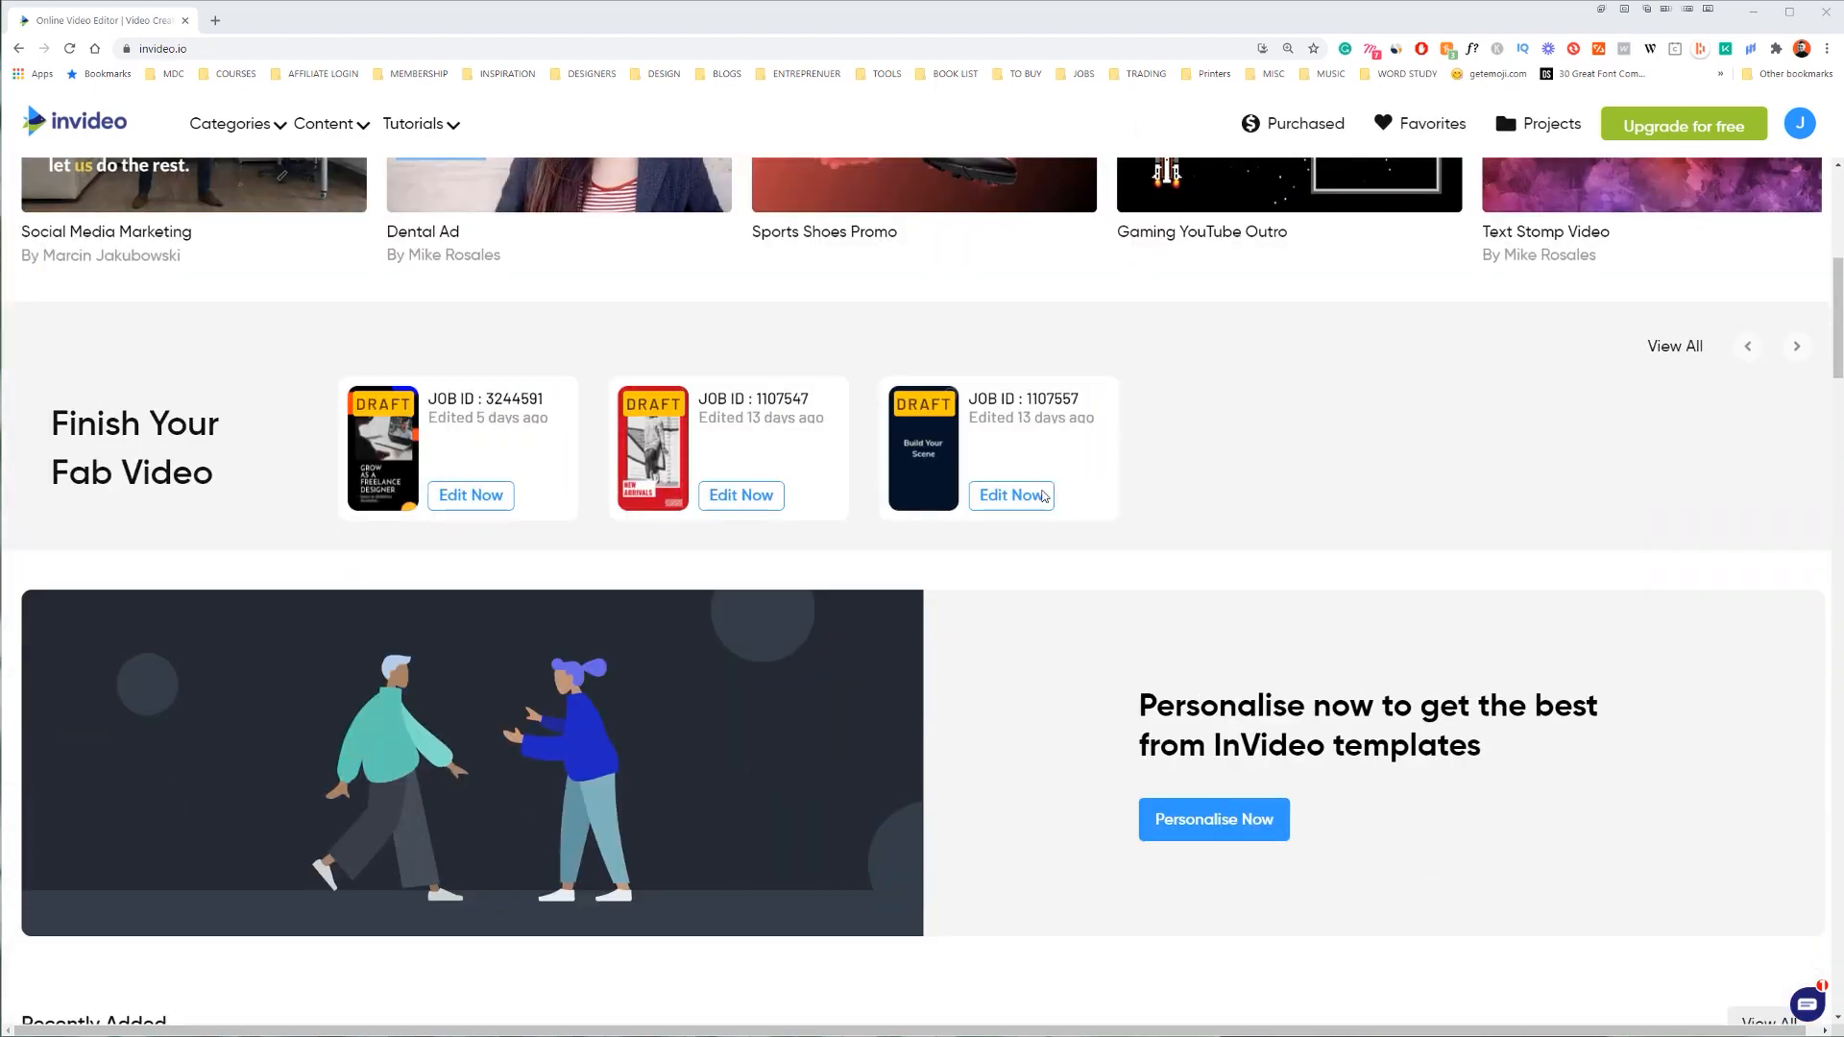
scroll(1022, 506, "up", 4)
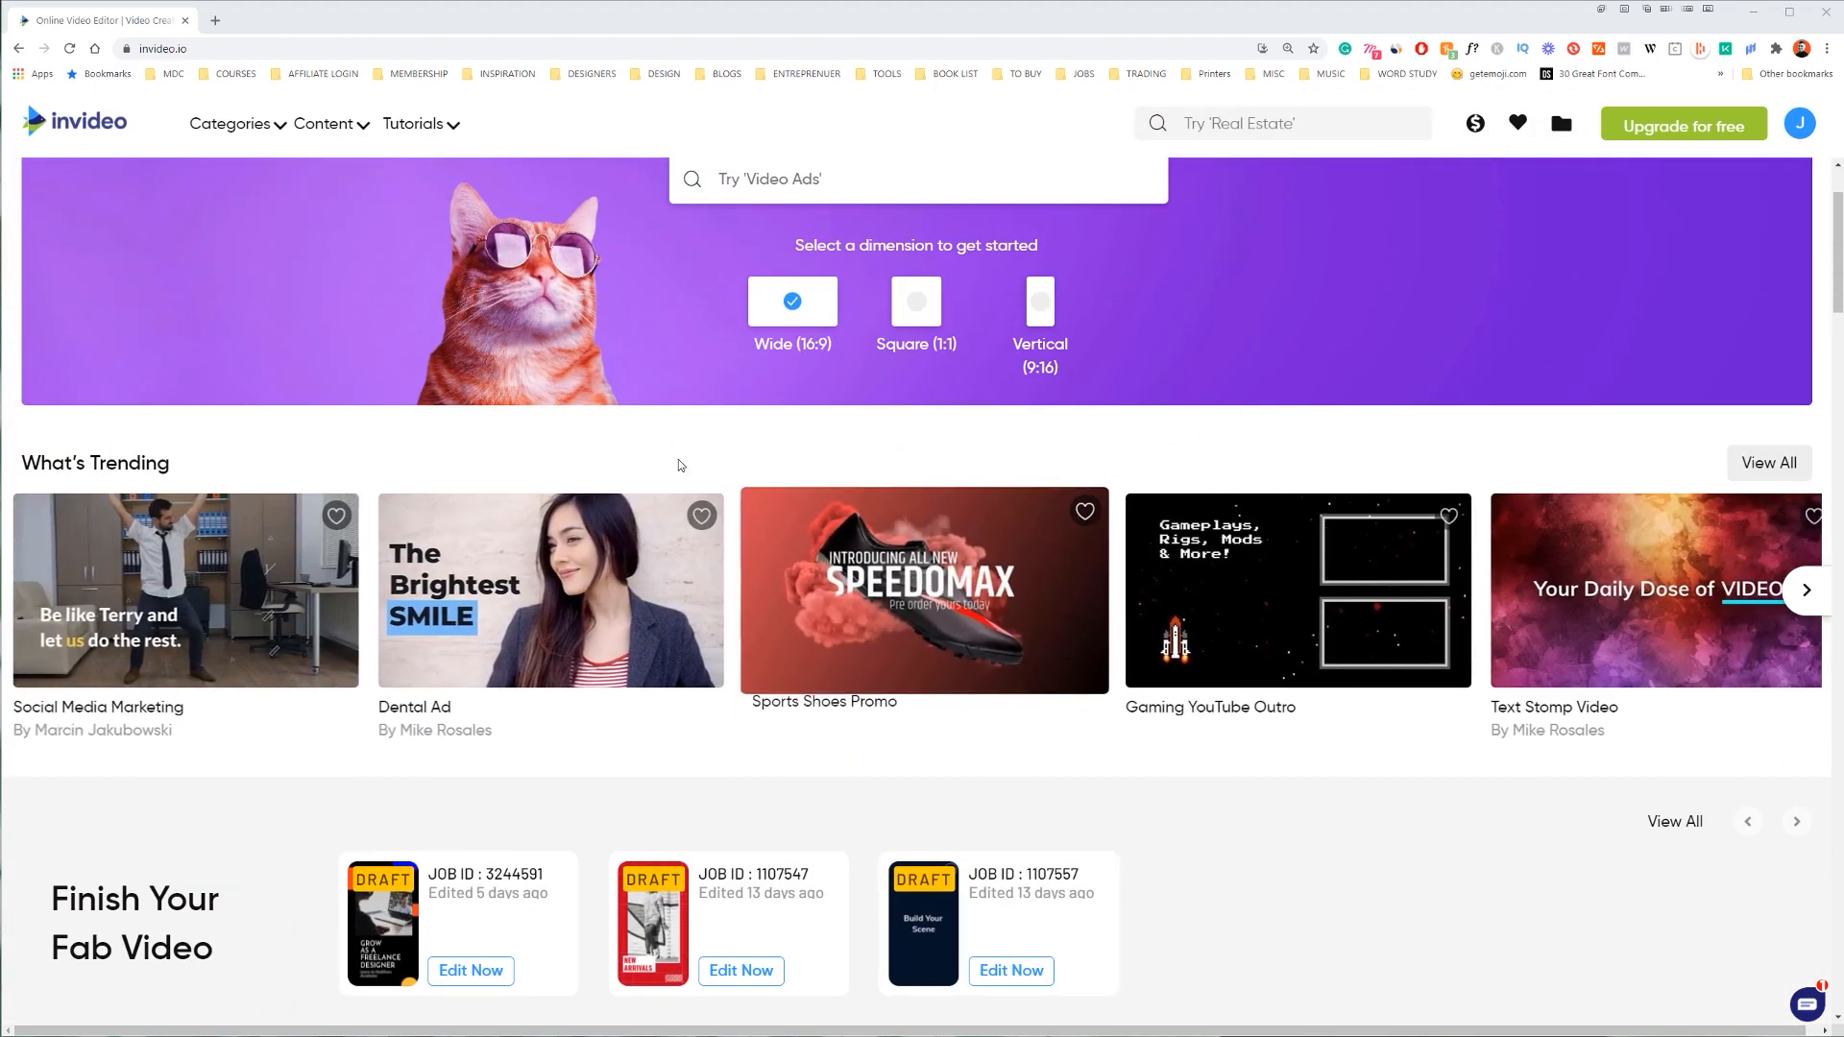
left_click(1805, 590)
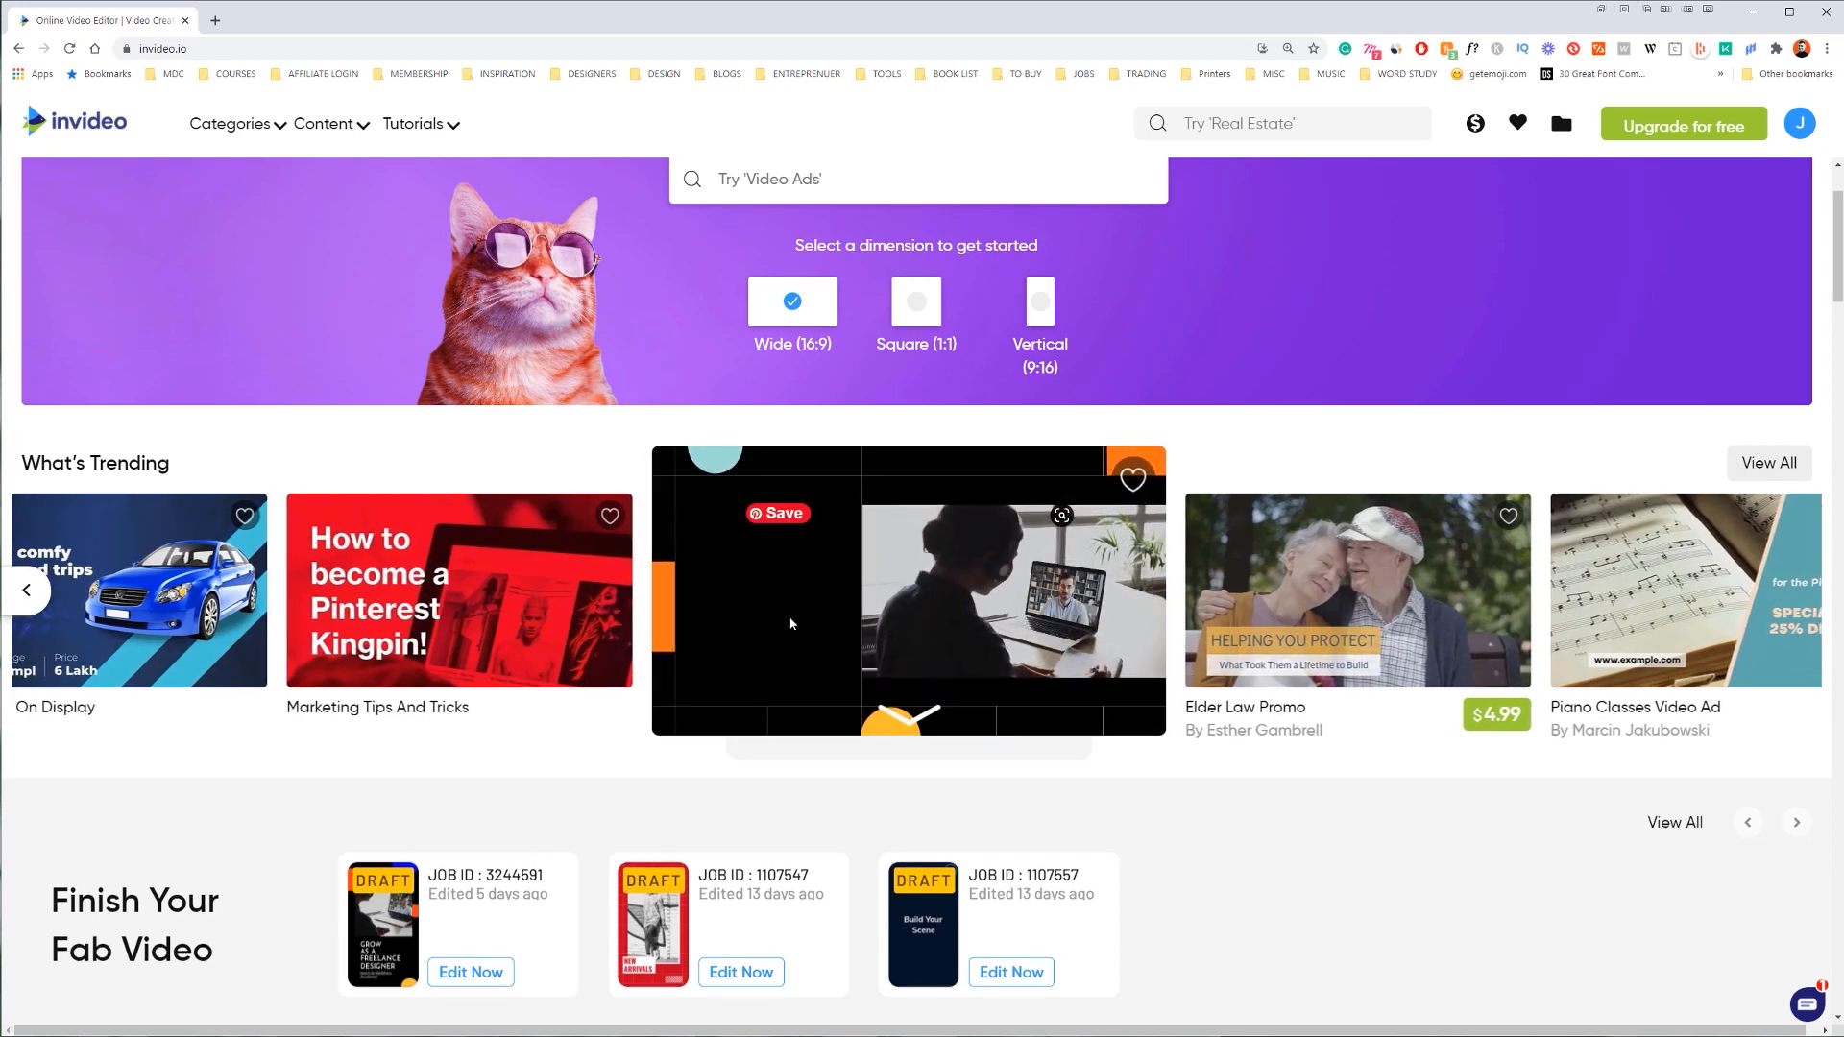
left_click(857, 689)
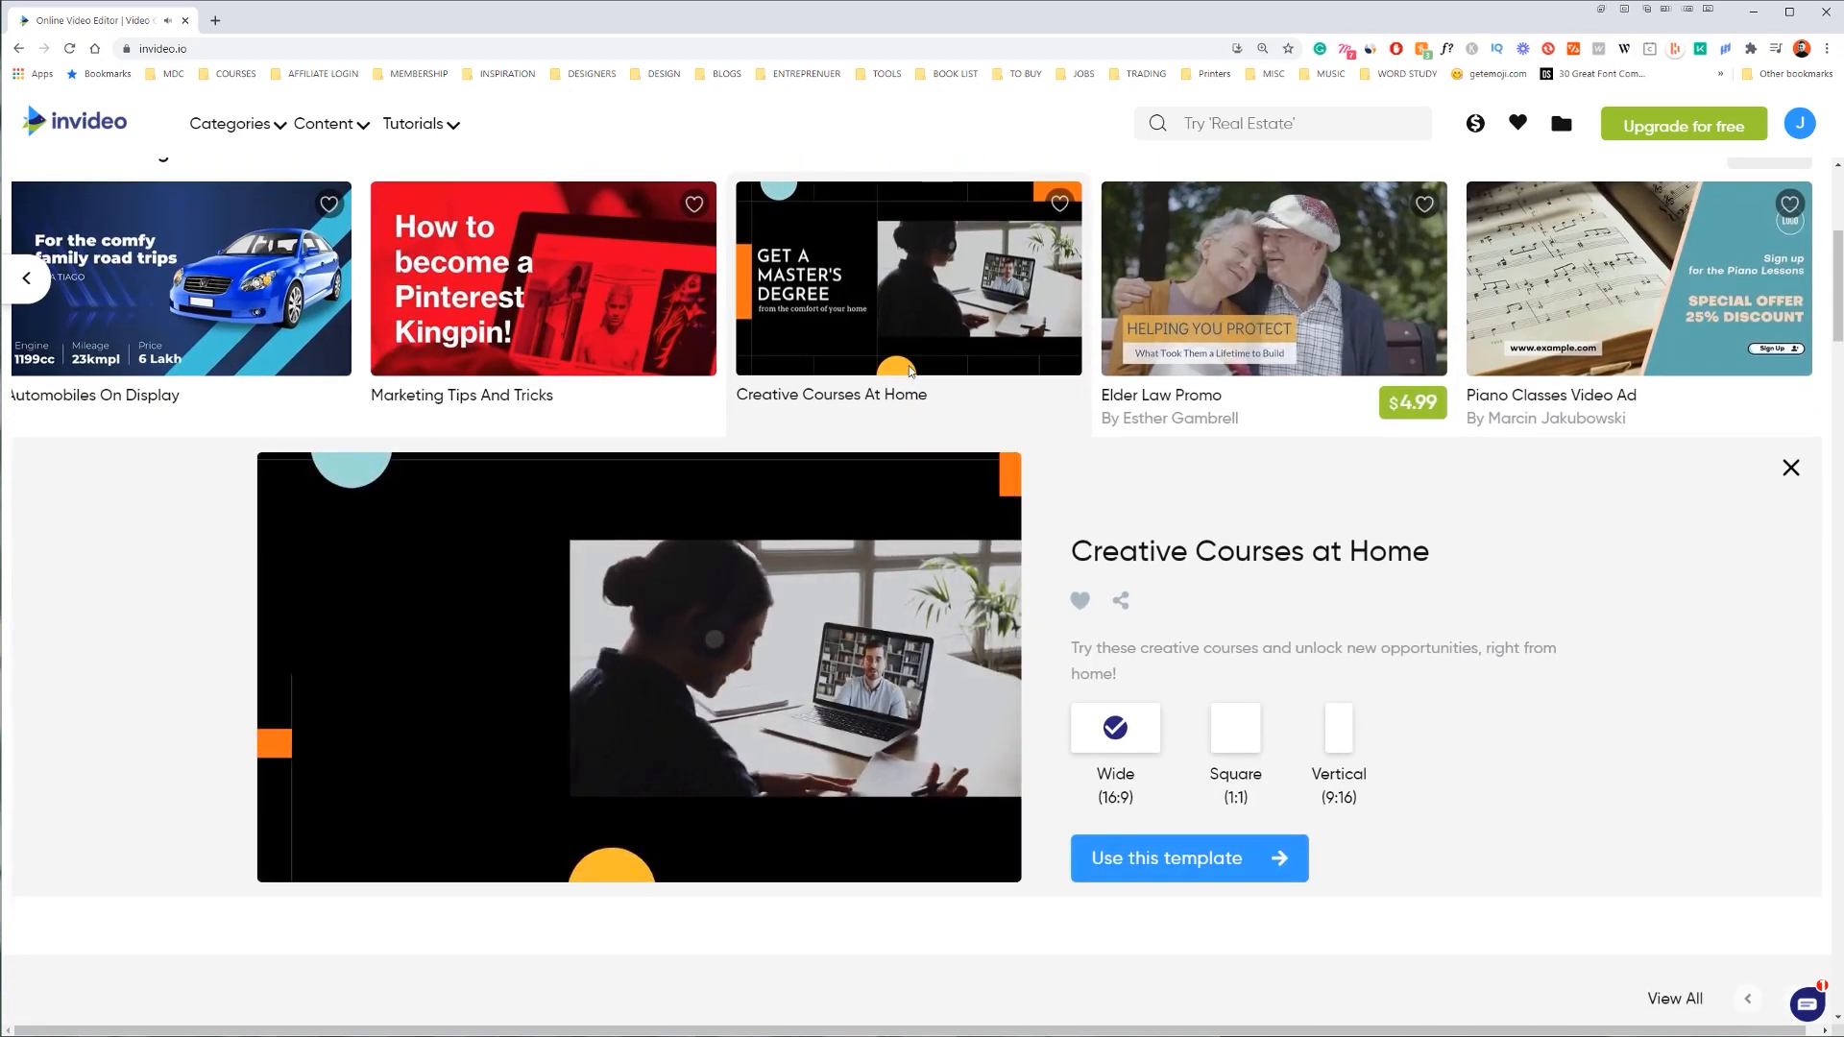
Step: Pause the template preview and start a project from Creative Courses at Home in Vertical (9:16) format
scroll(684, 658, "down", 1)
left_click(283, 759)
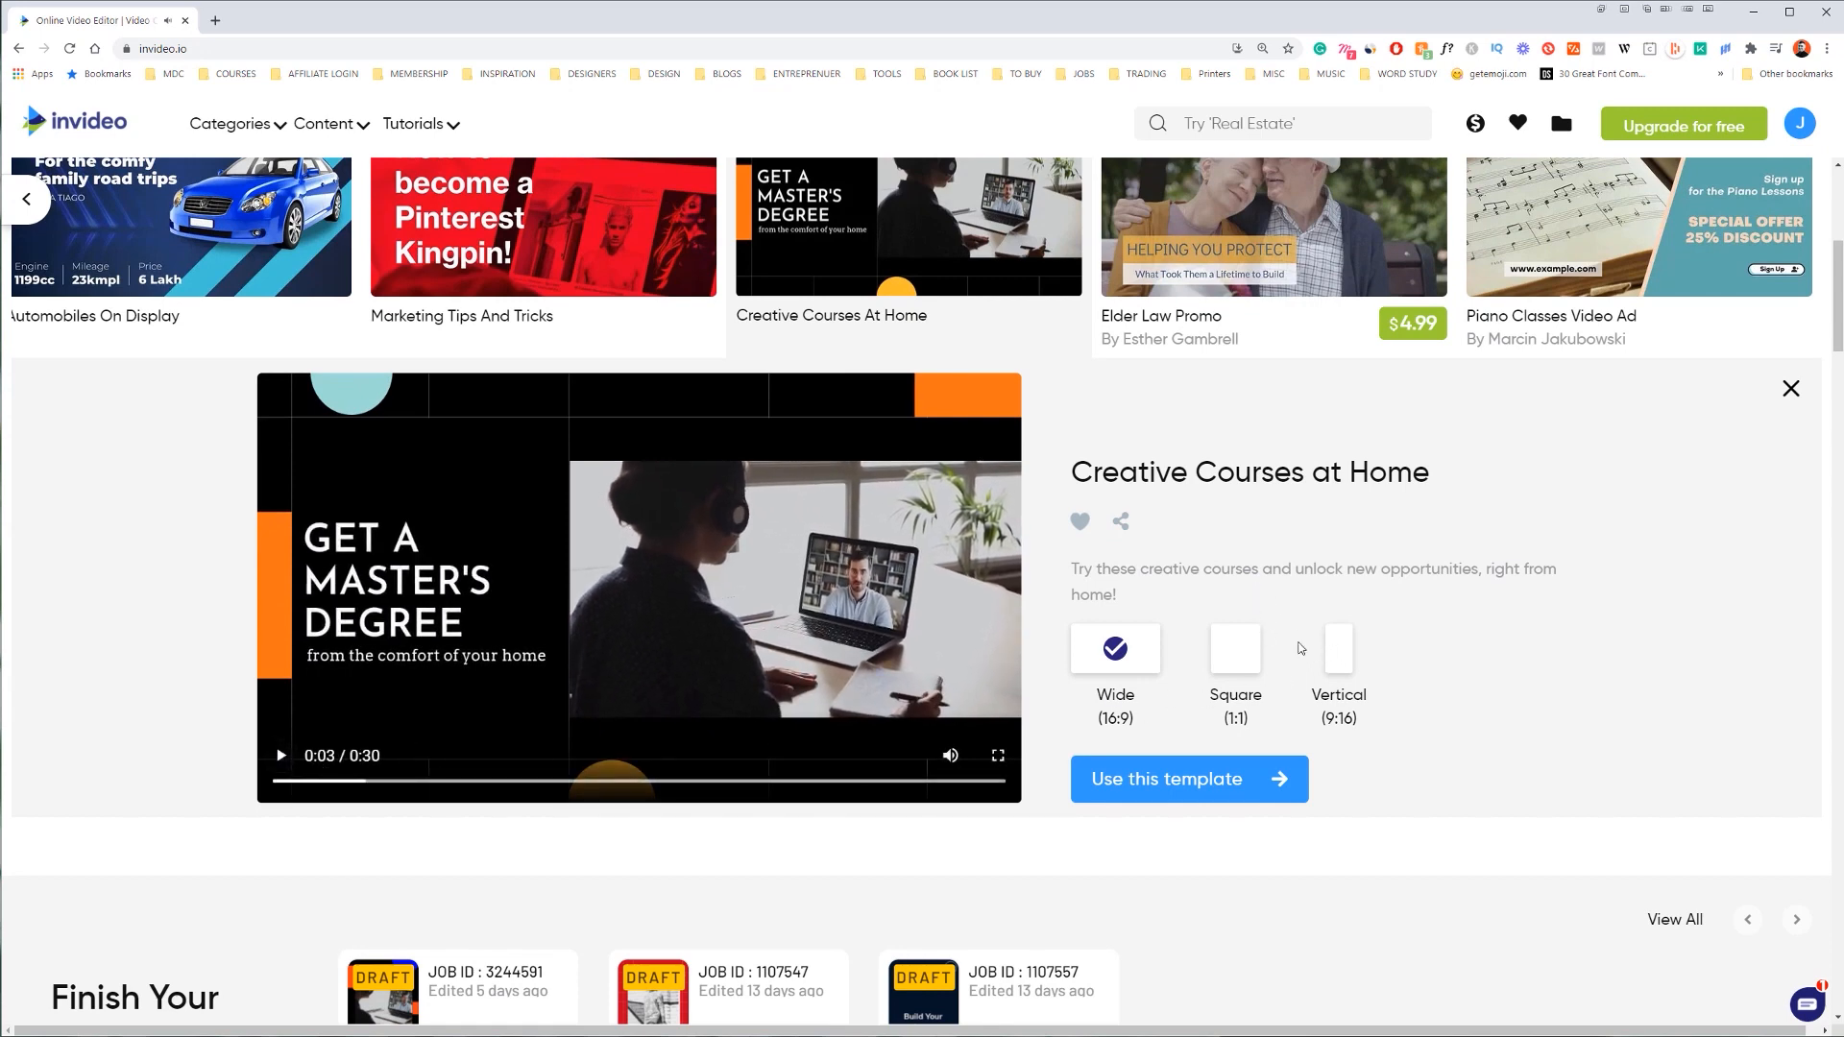
left_click(1333, 668)
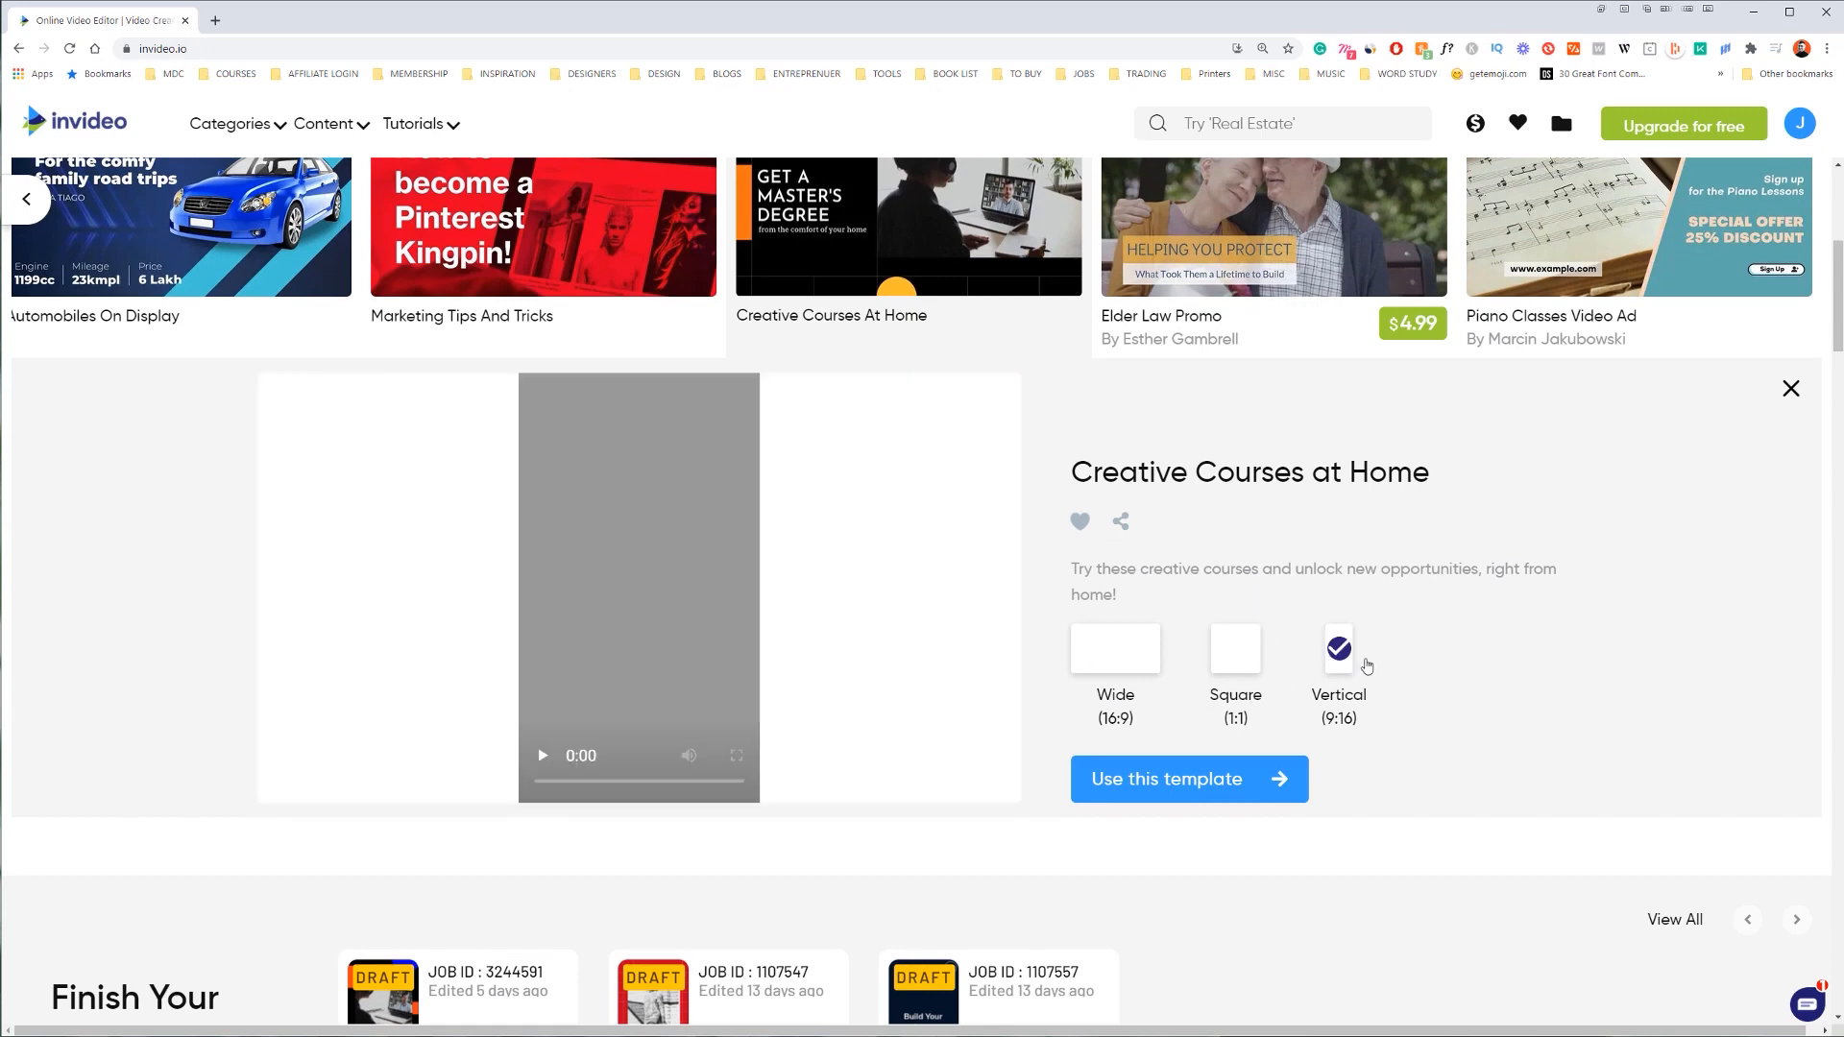
left_click(1157, 781)
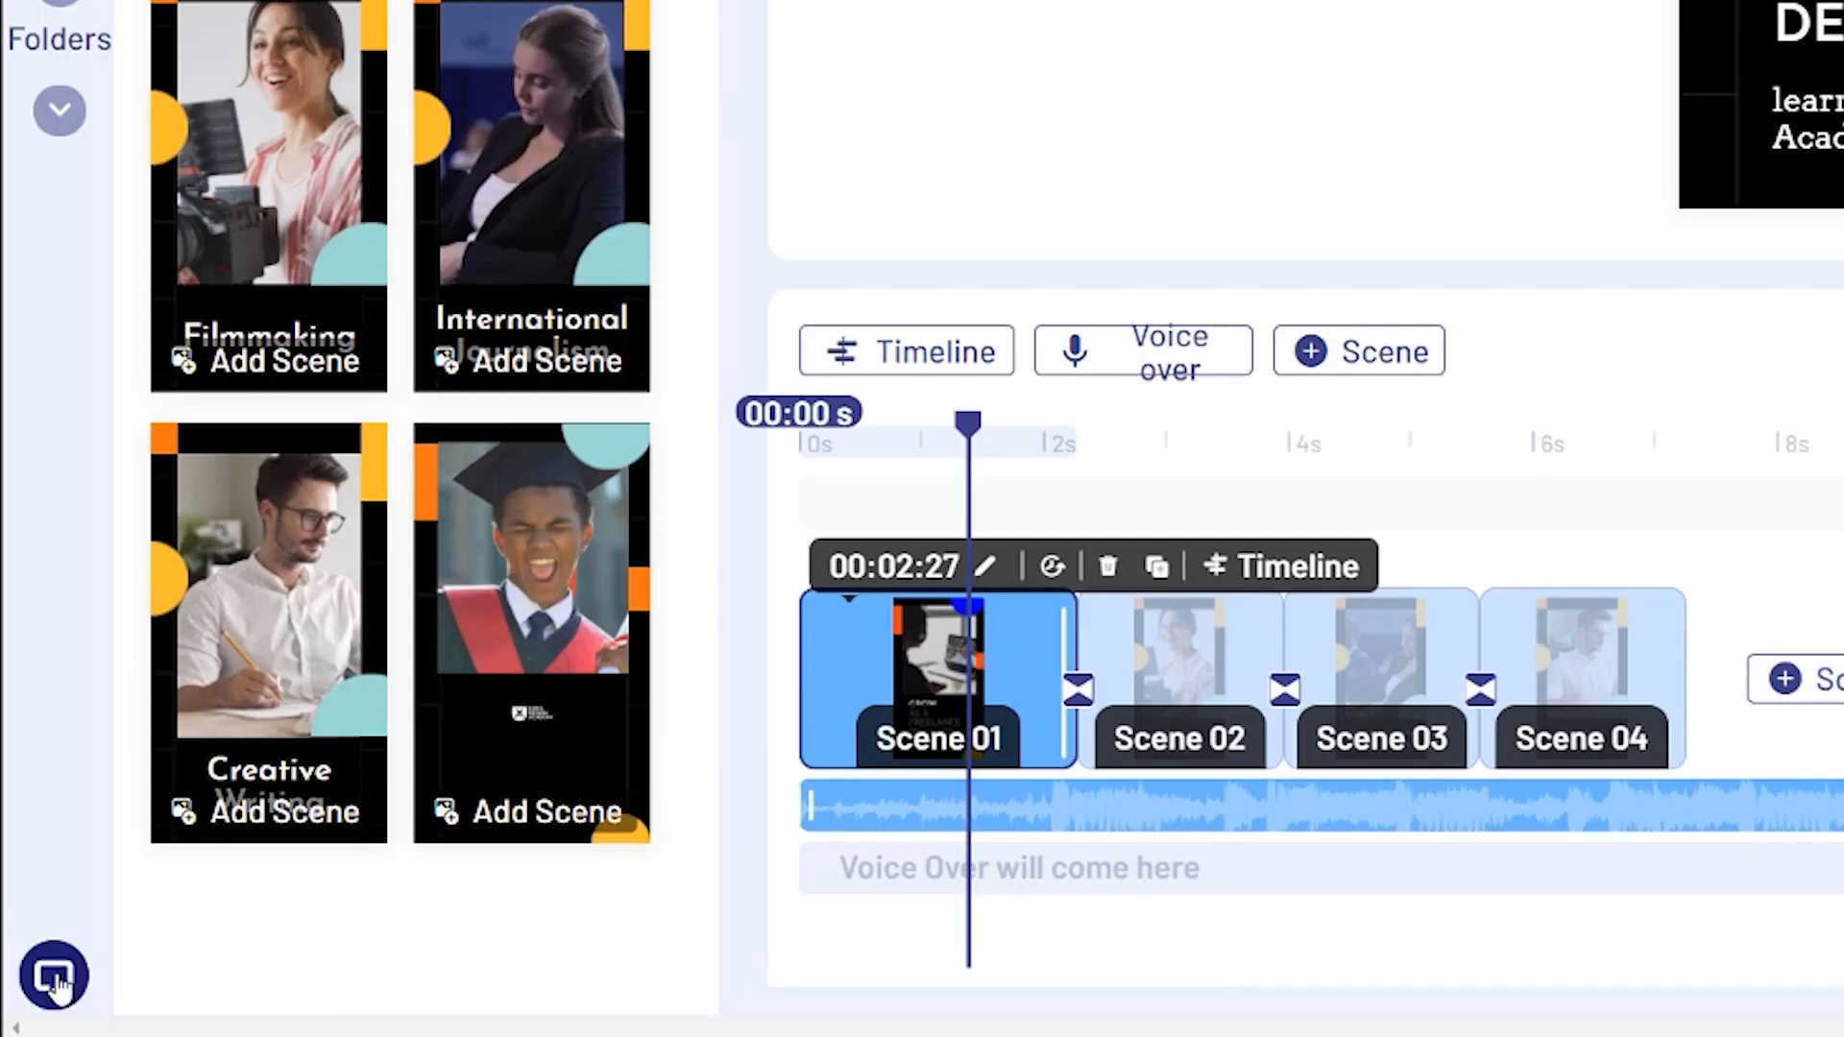
Step: Open the LiveChat support form and look at its name, e-mail and department fields
left_click(52, 977)
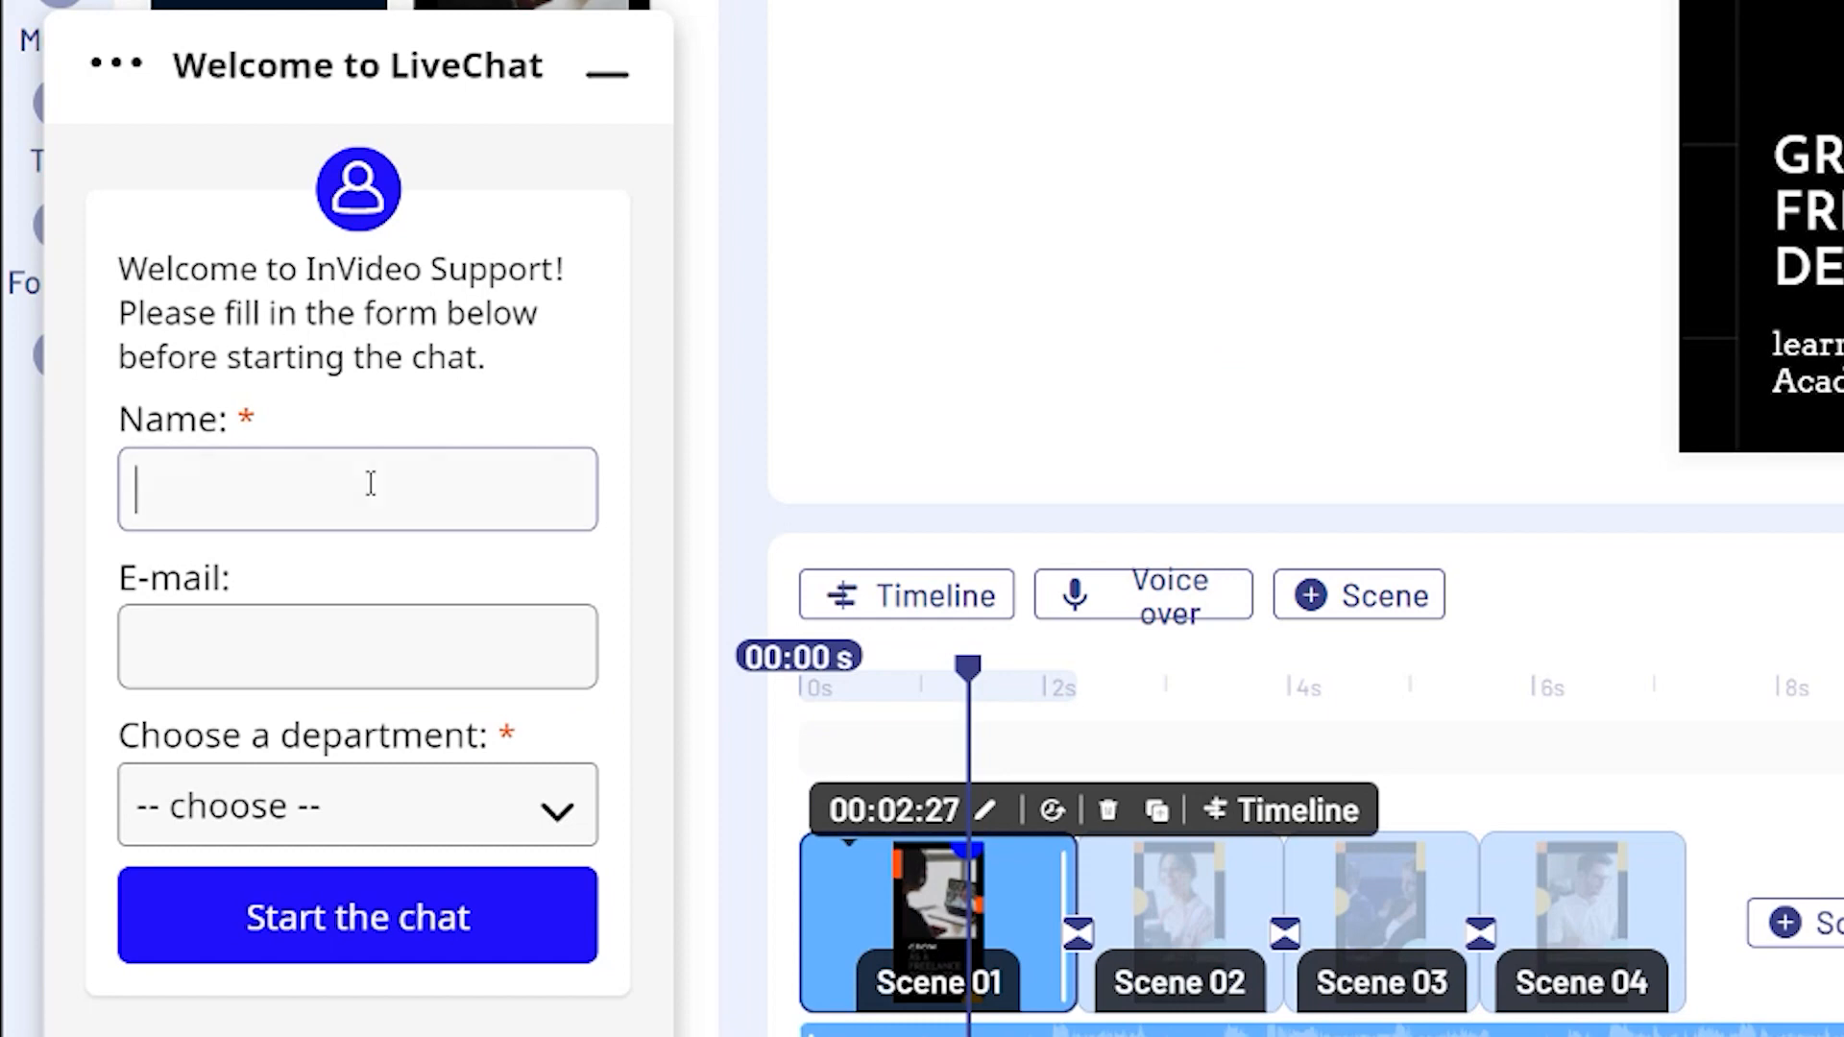
left_click(371, 242)
left_click(379, 615)
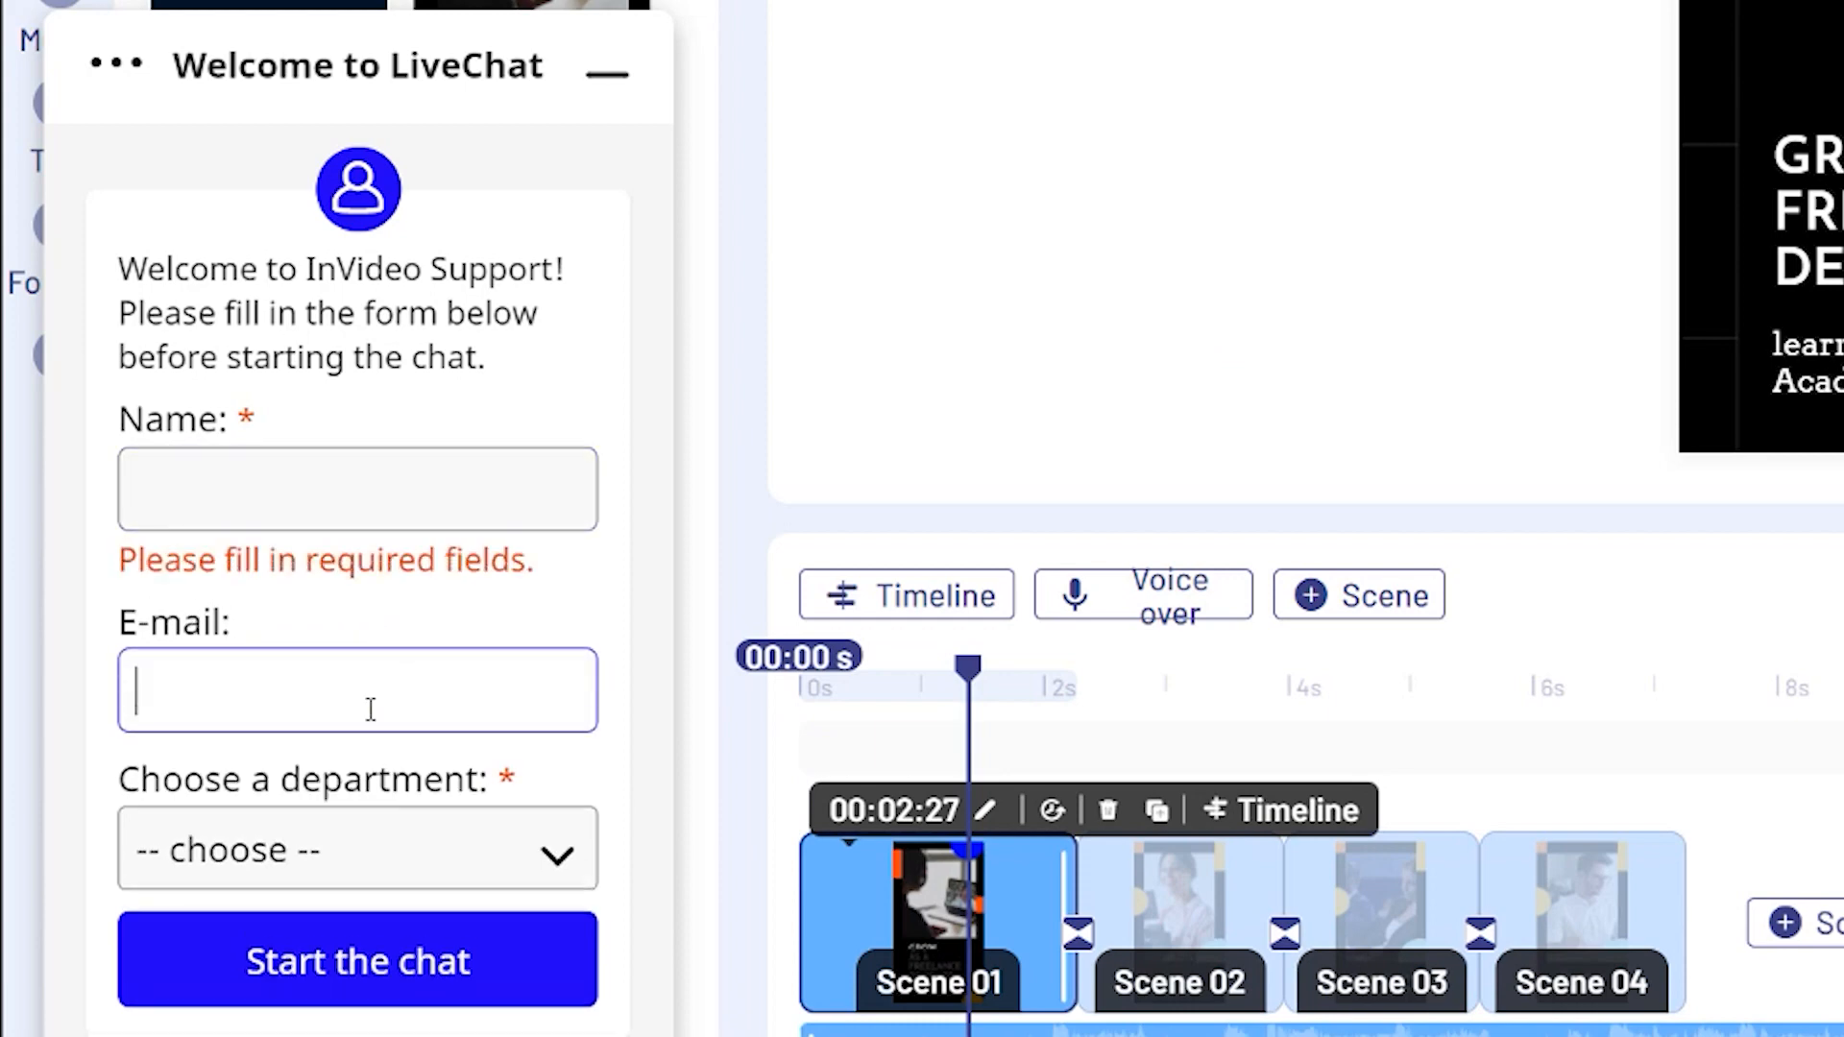
left_click(275, 841)
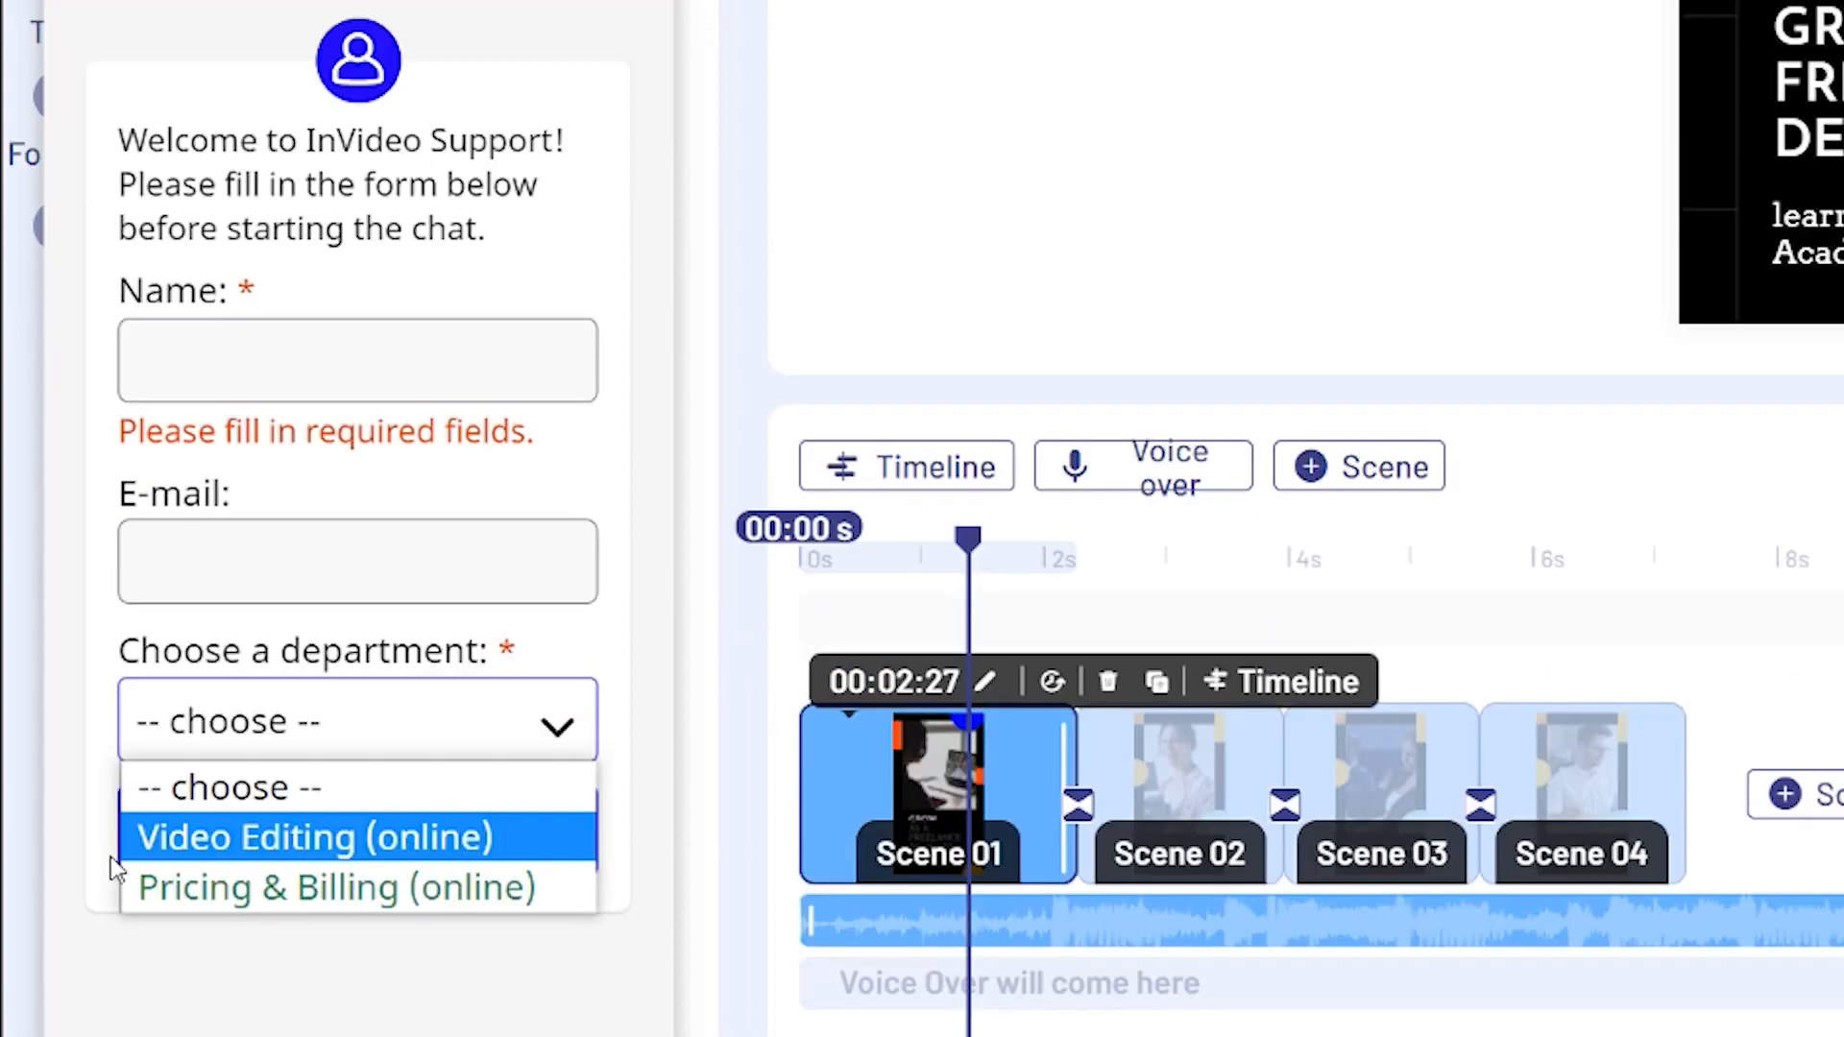
left_click(413, 706)
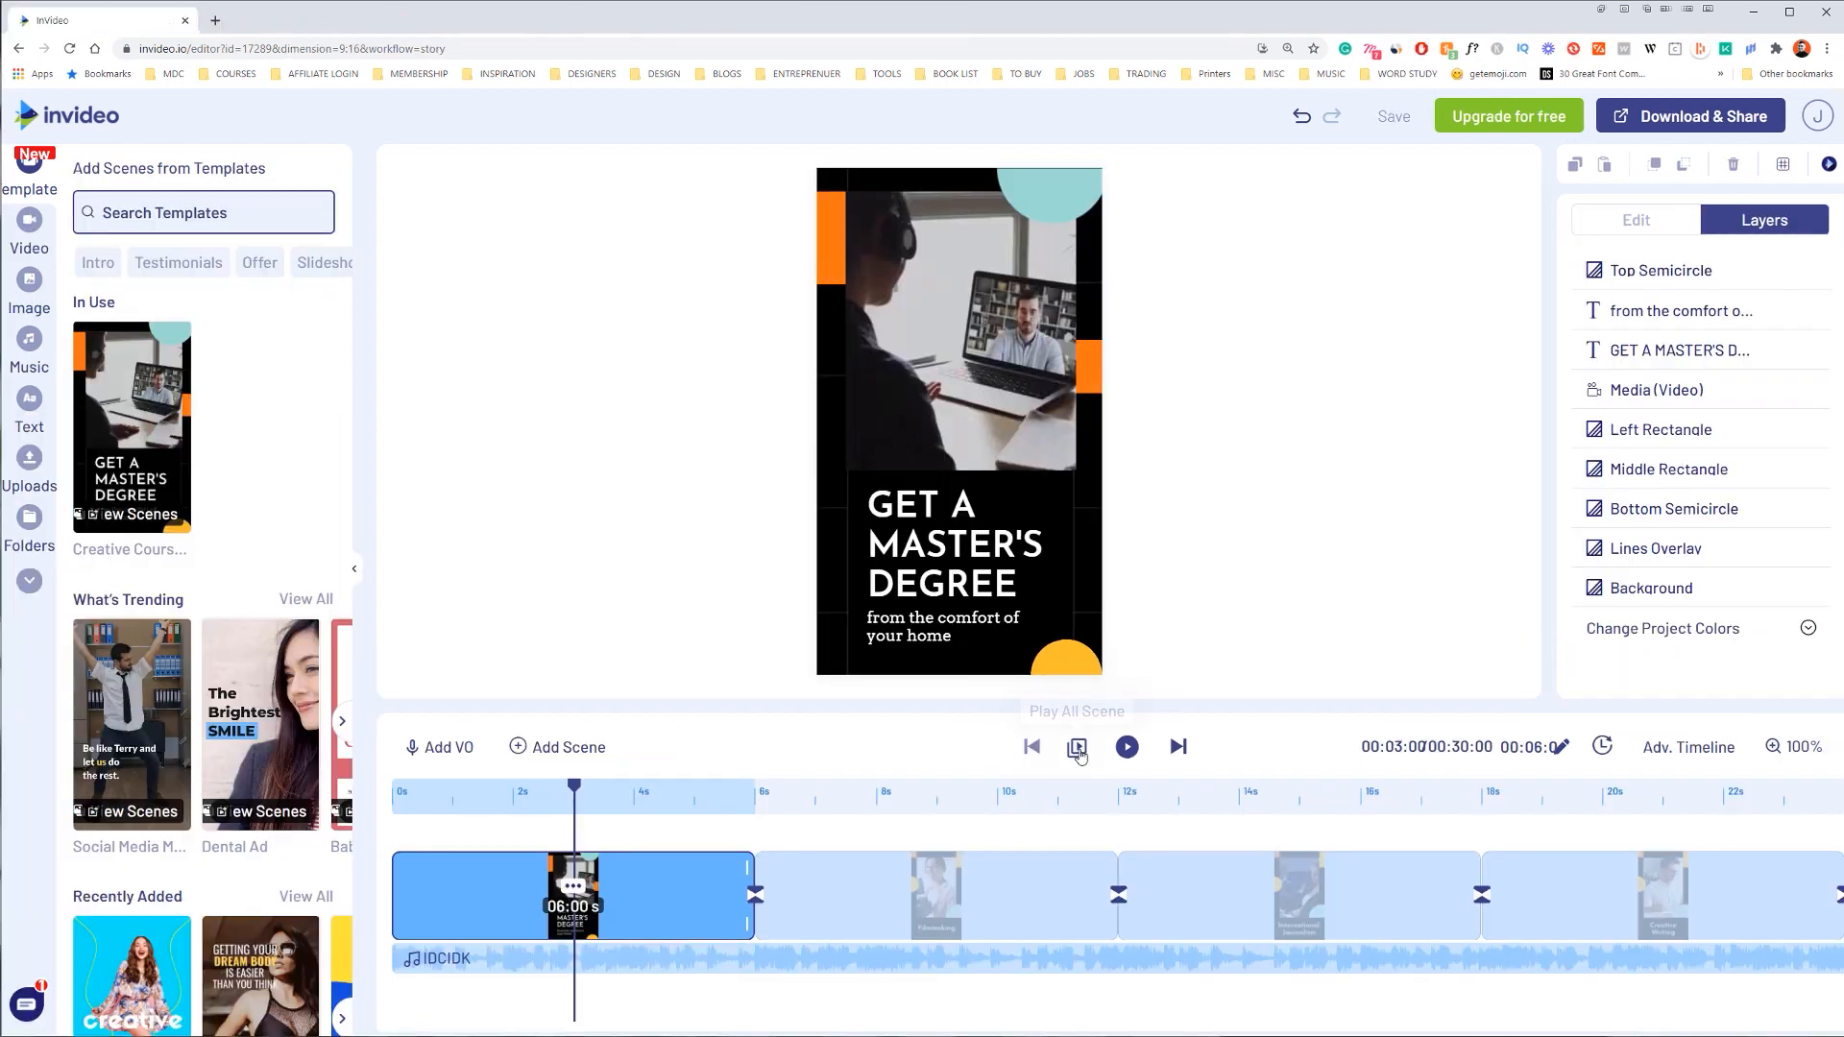
Step: Scrub into the second scene, return to the first and examine its Top Semicircle and two text layers
left_click_drag(646, 807, 848, 792)
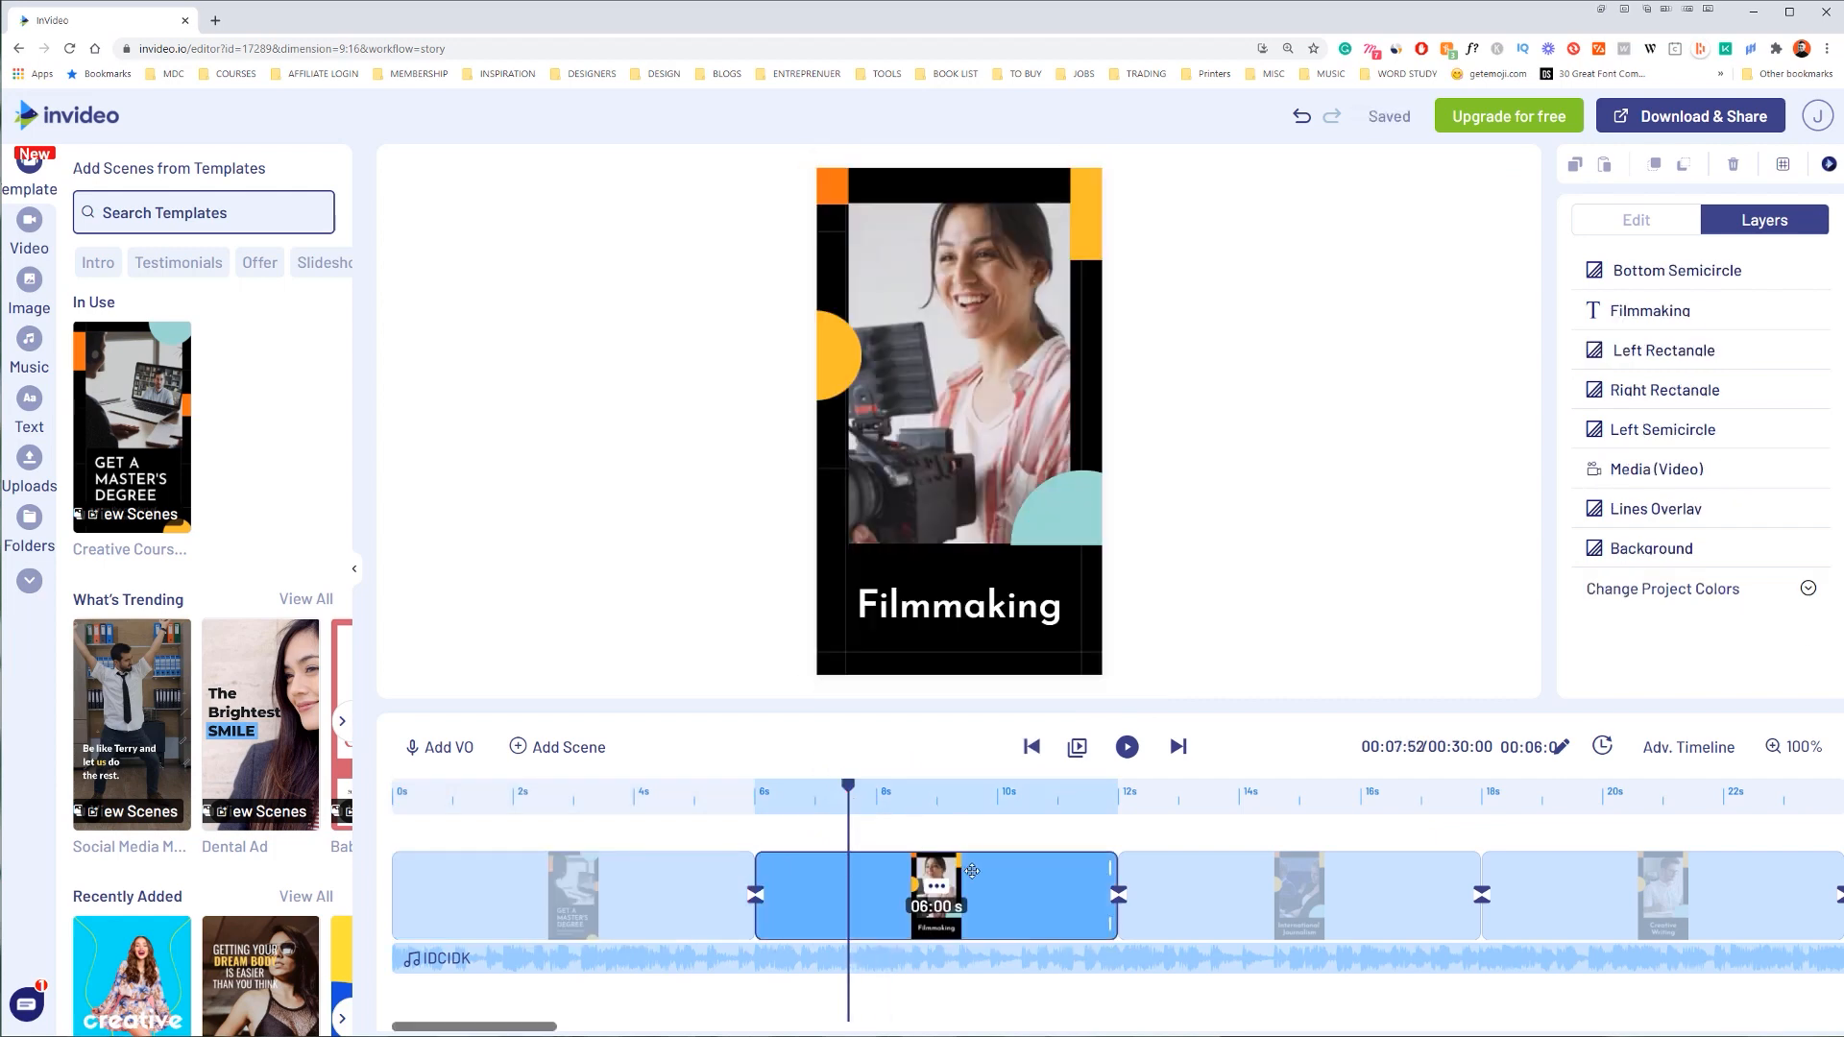
left_click(703, 882)
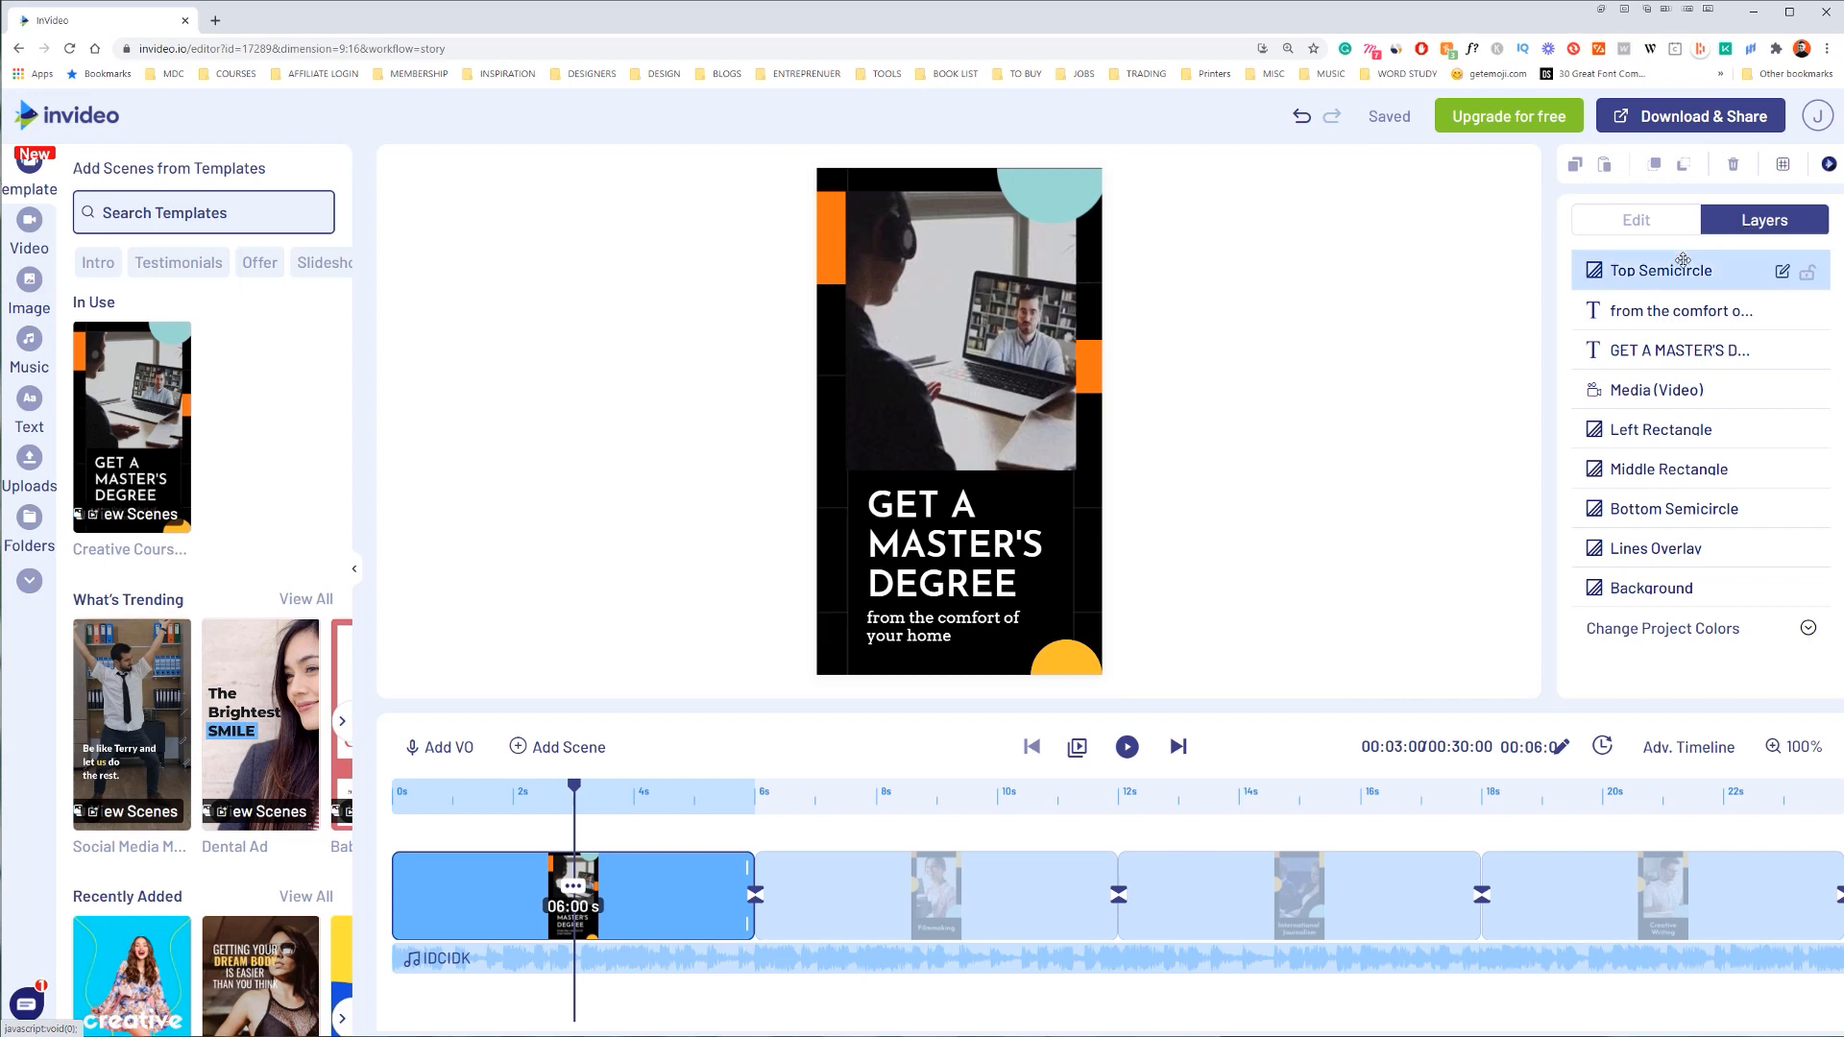
left_click(1651, 277)
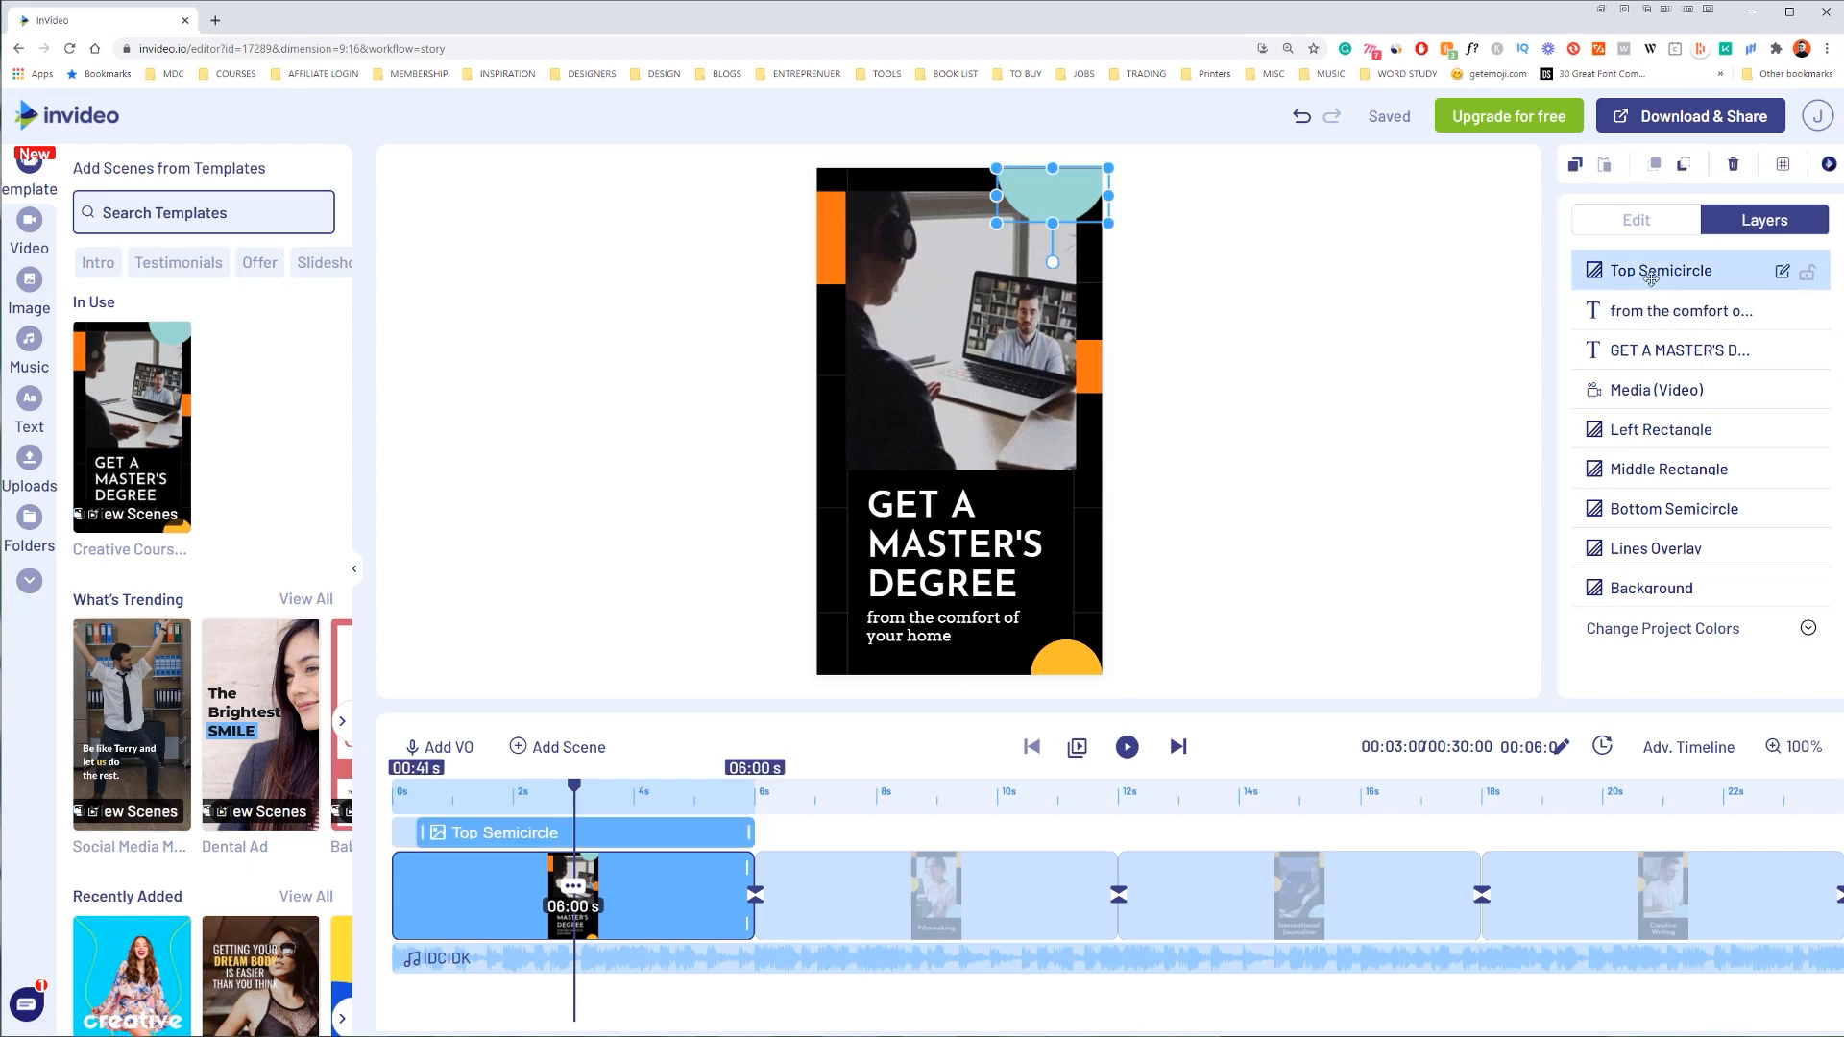
left_click(1638, 310)
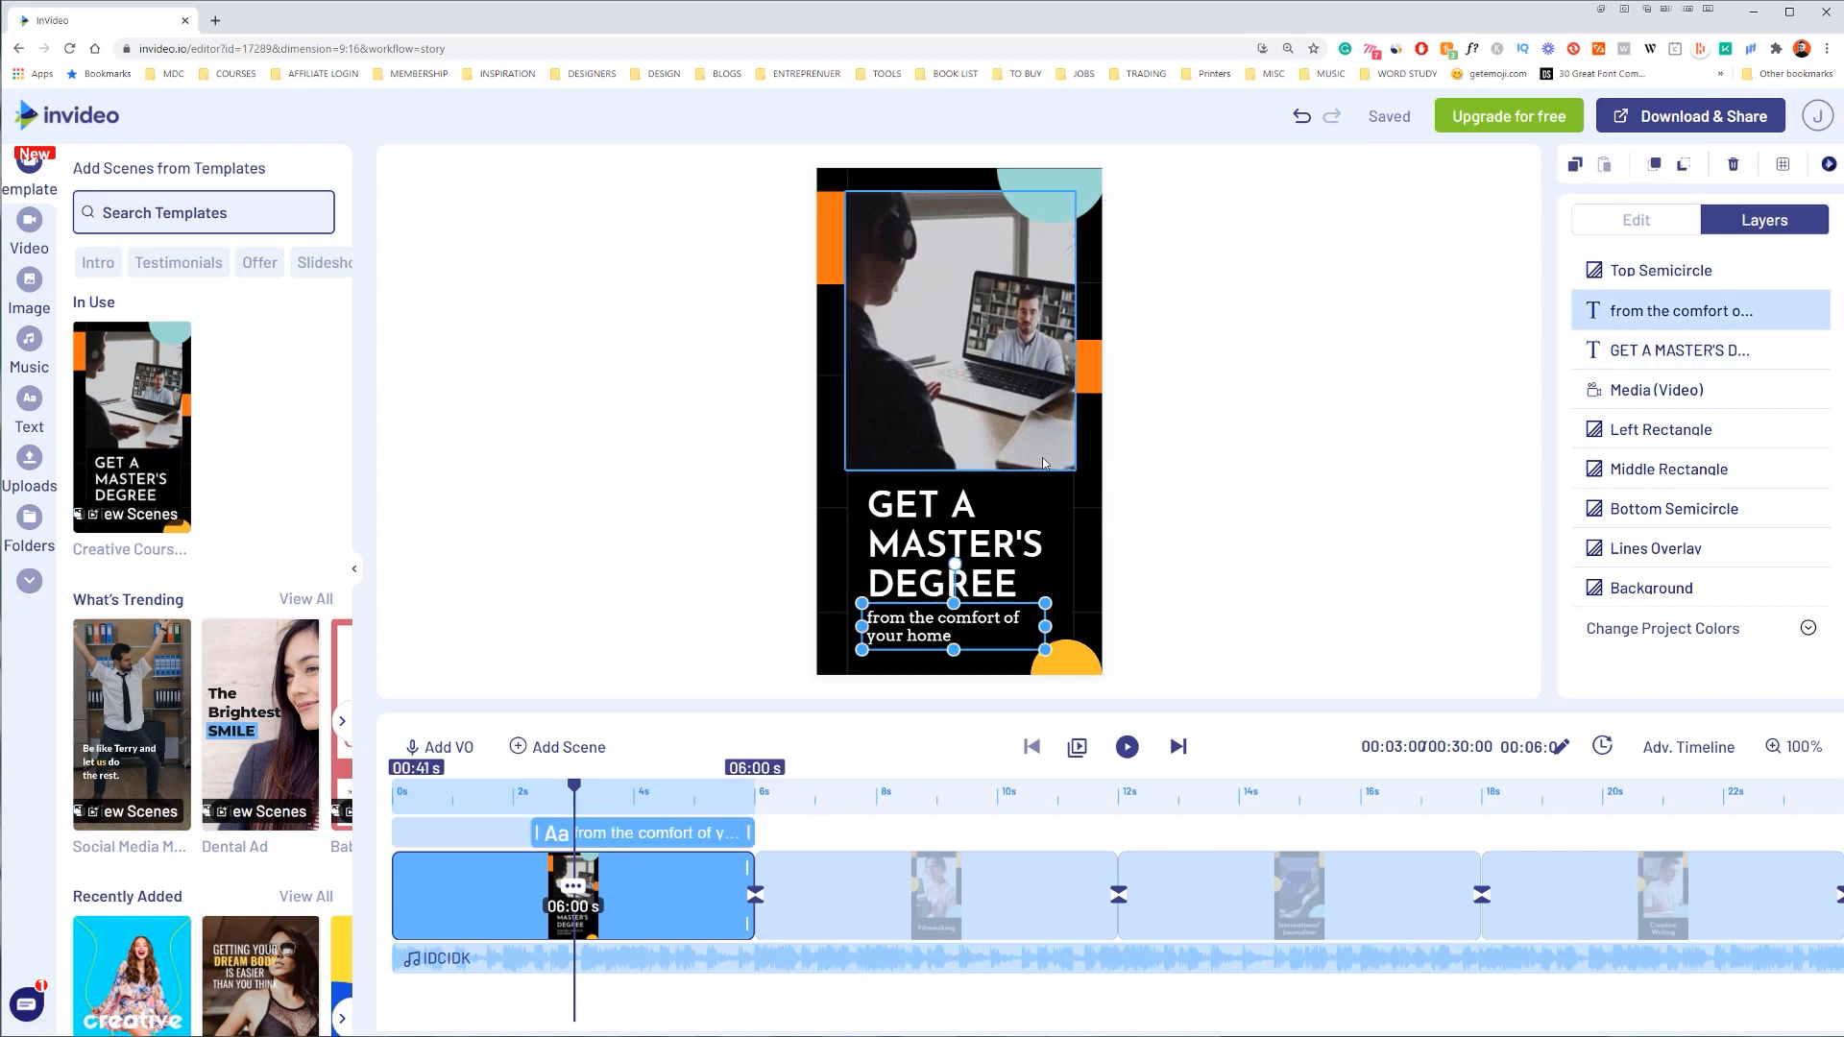
left_click(939, 545)
left_click(941, 629)
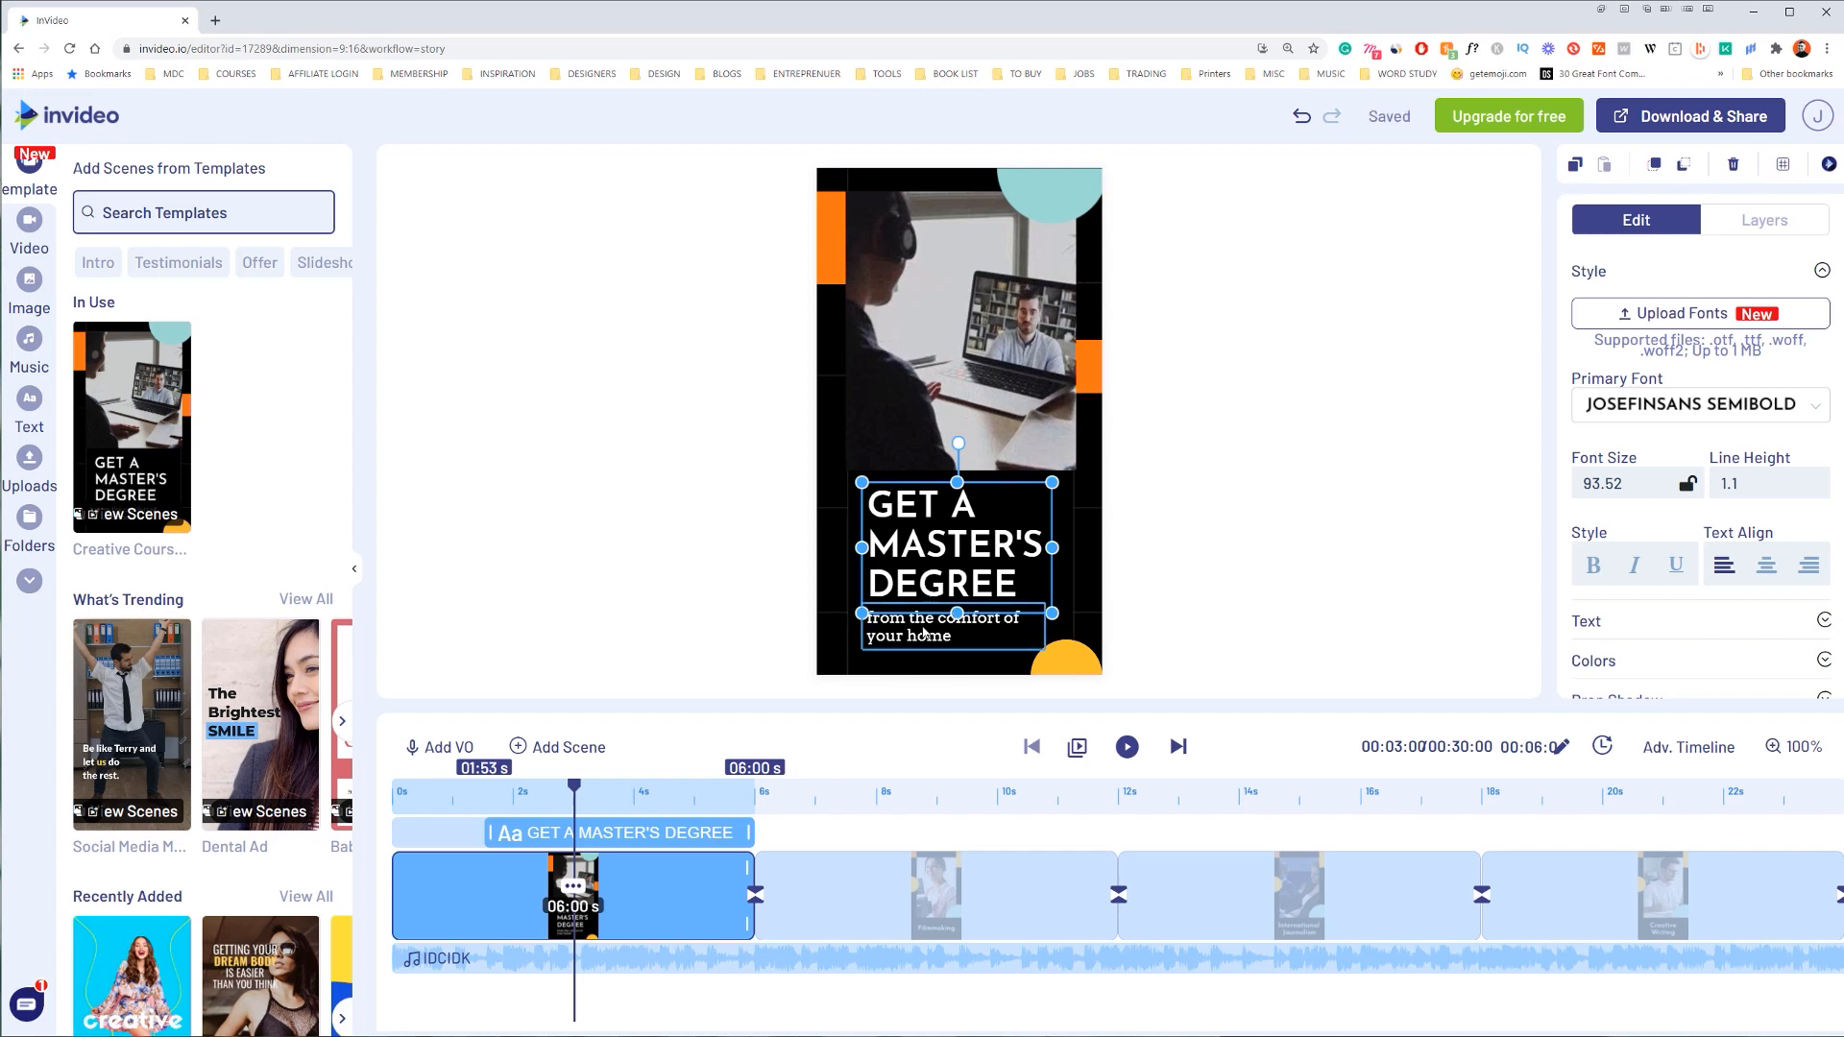
left_click(959, 581)
Step: Examine the Lines Overlay's video edit and color settings and the scene video's editing options
left_click(901, 307)
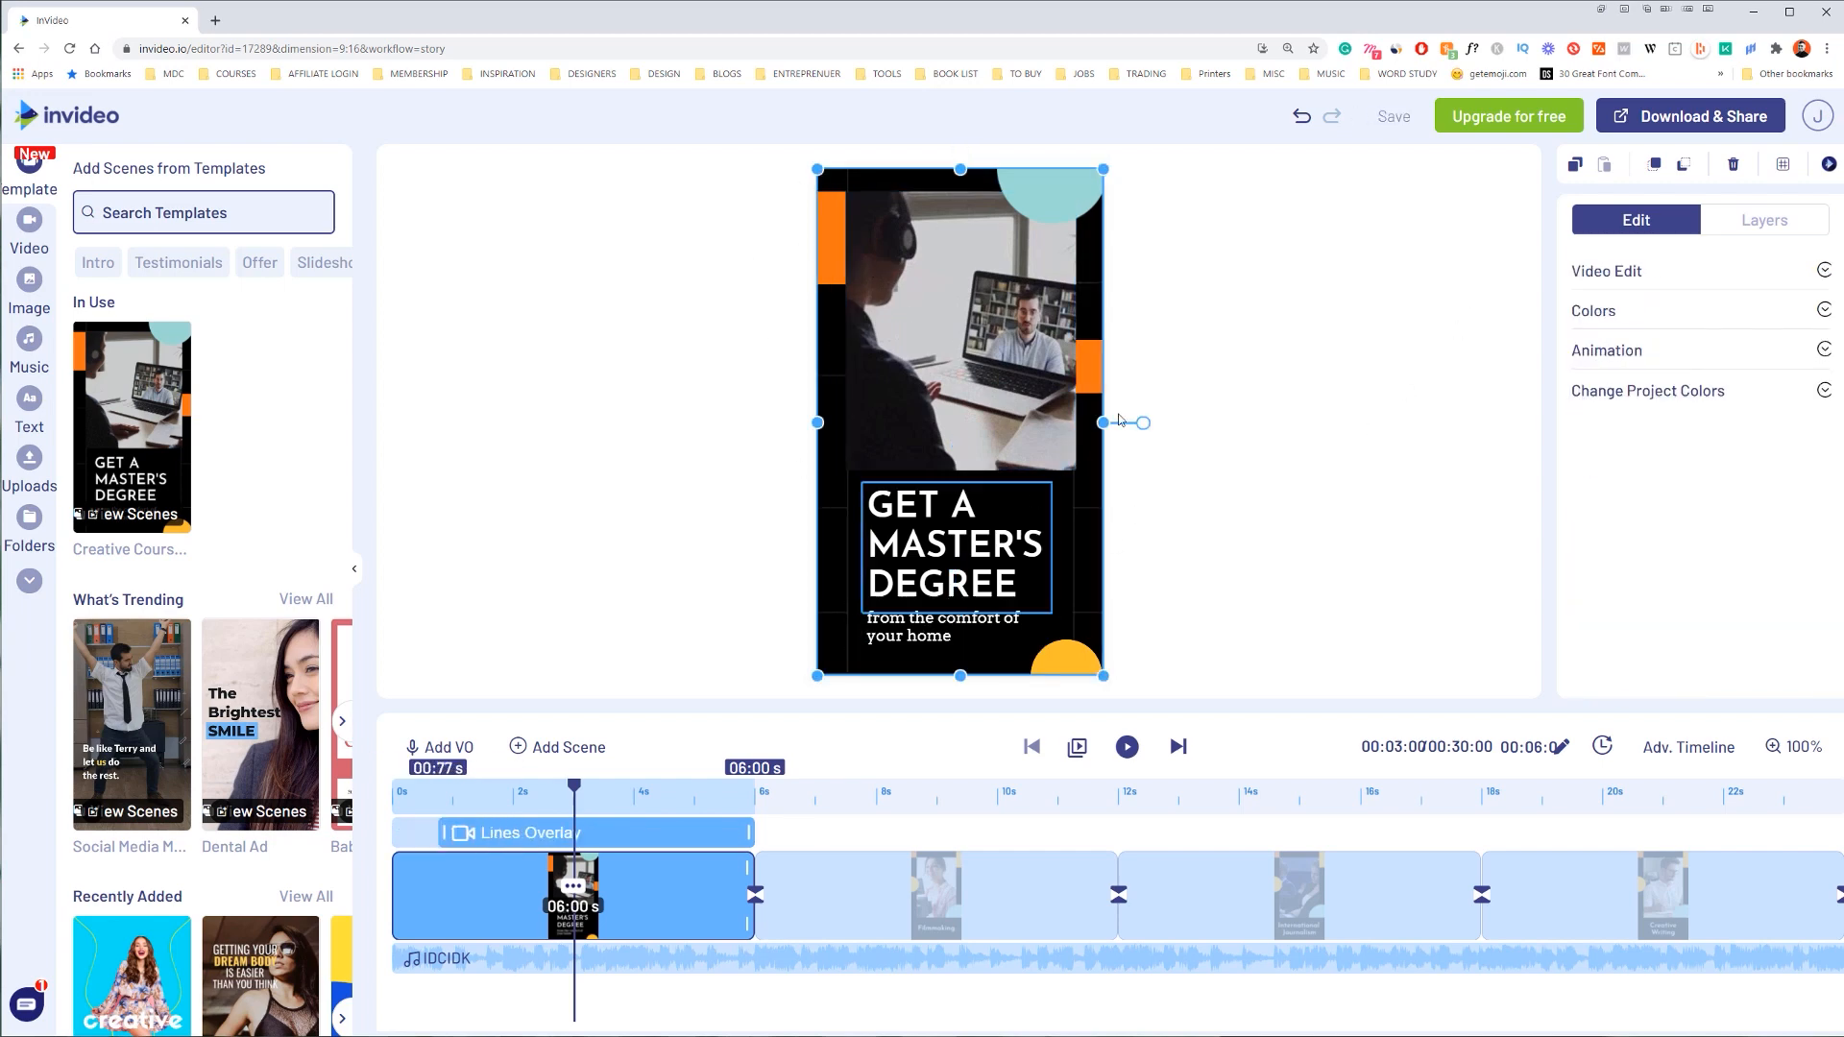
left_click(1807, 265)
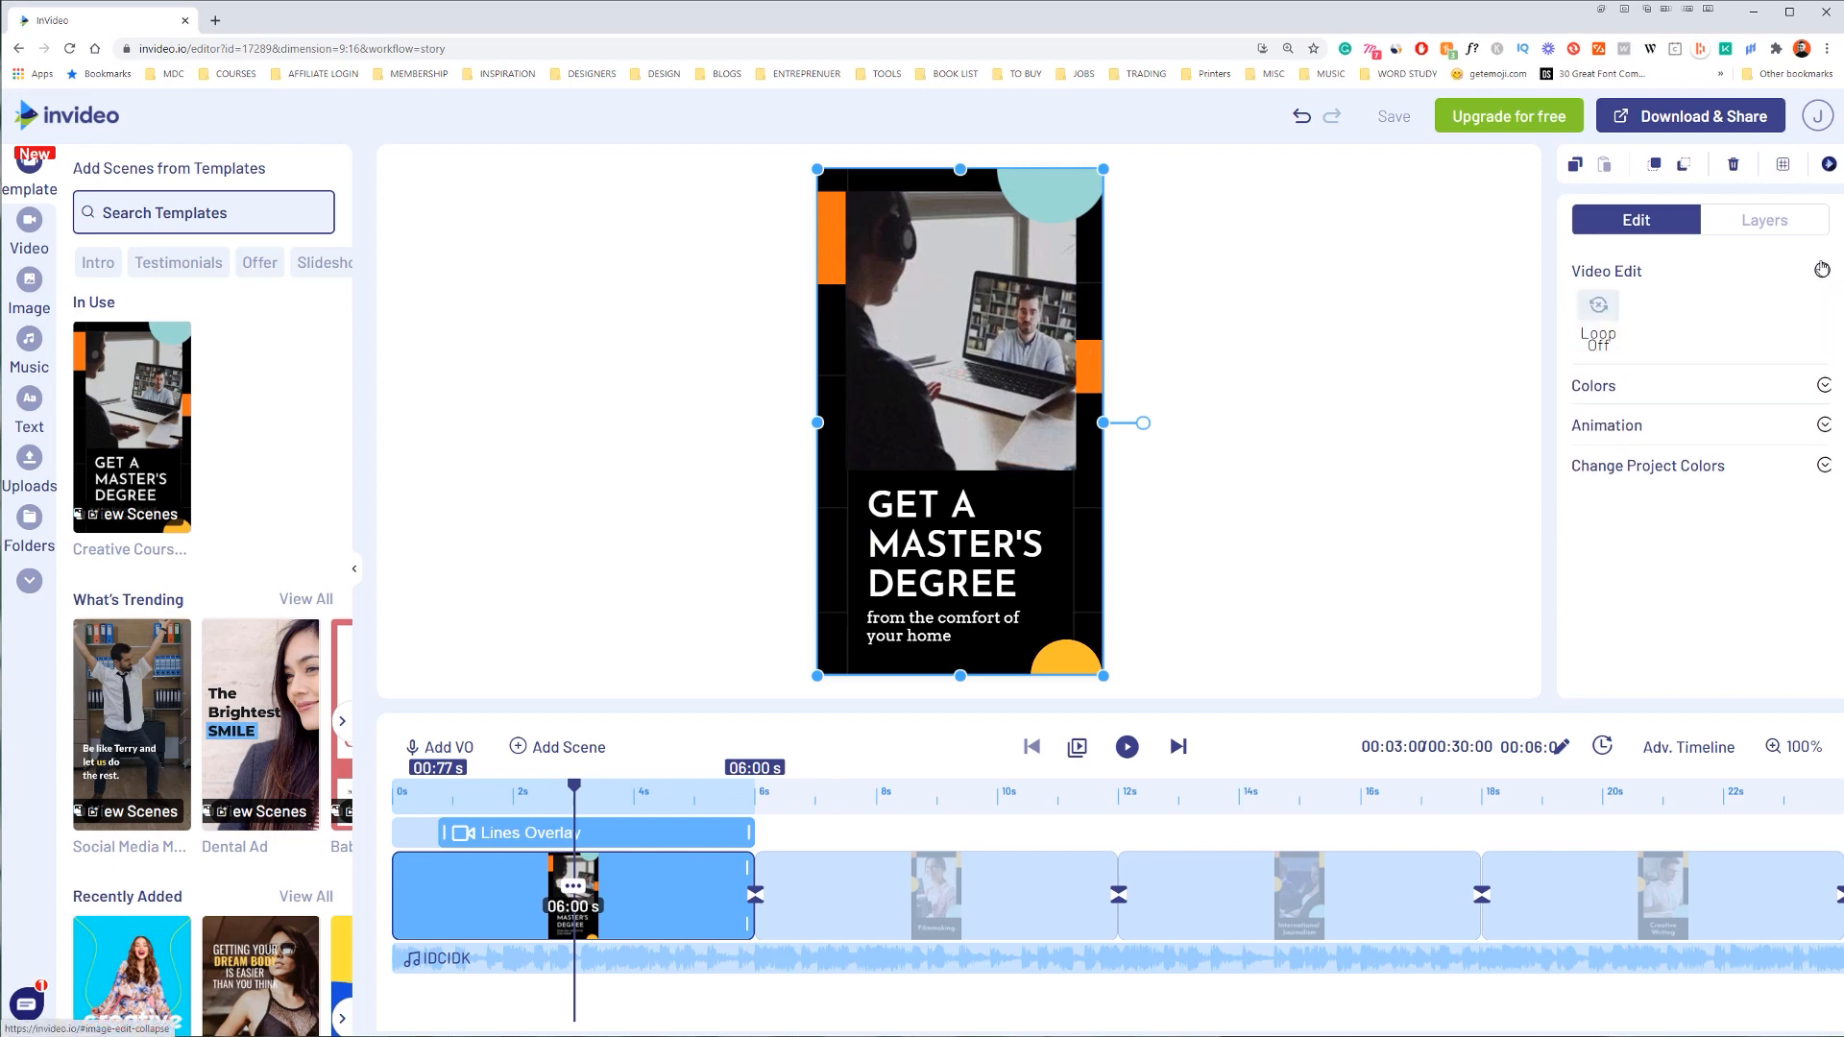
left_click(1801, 388)
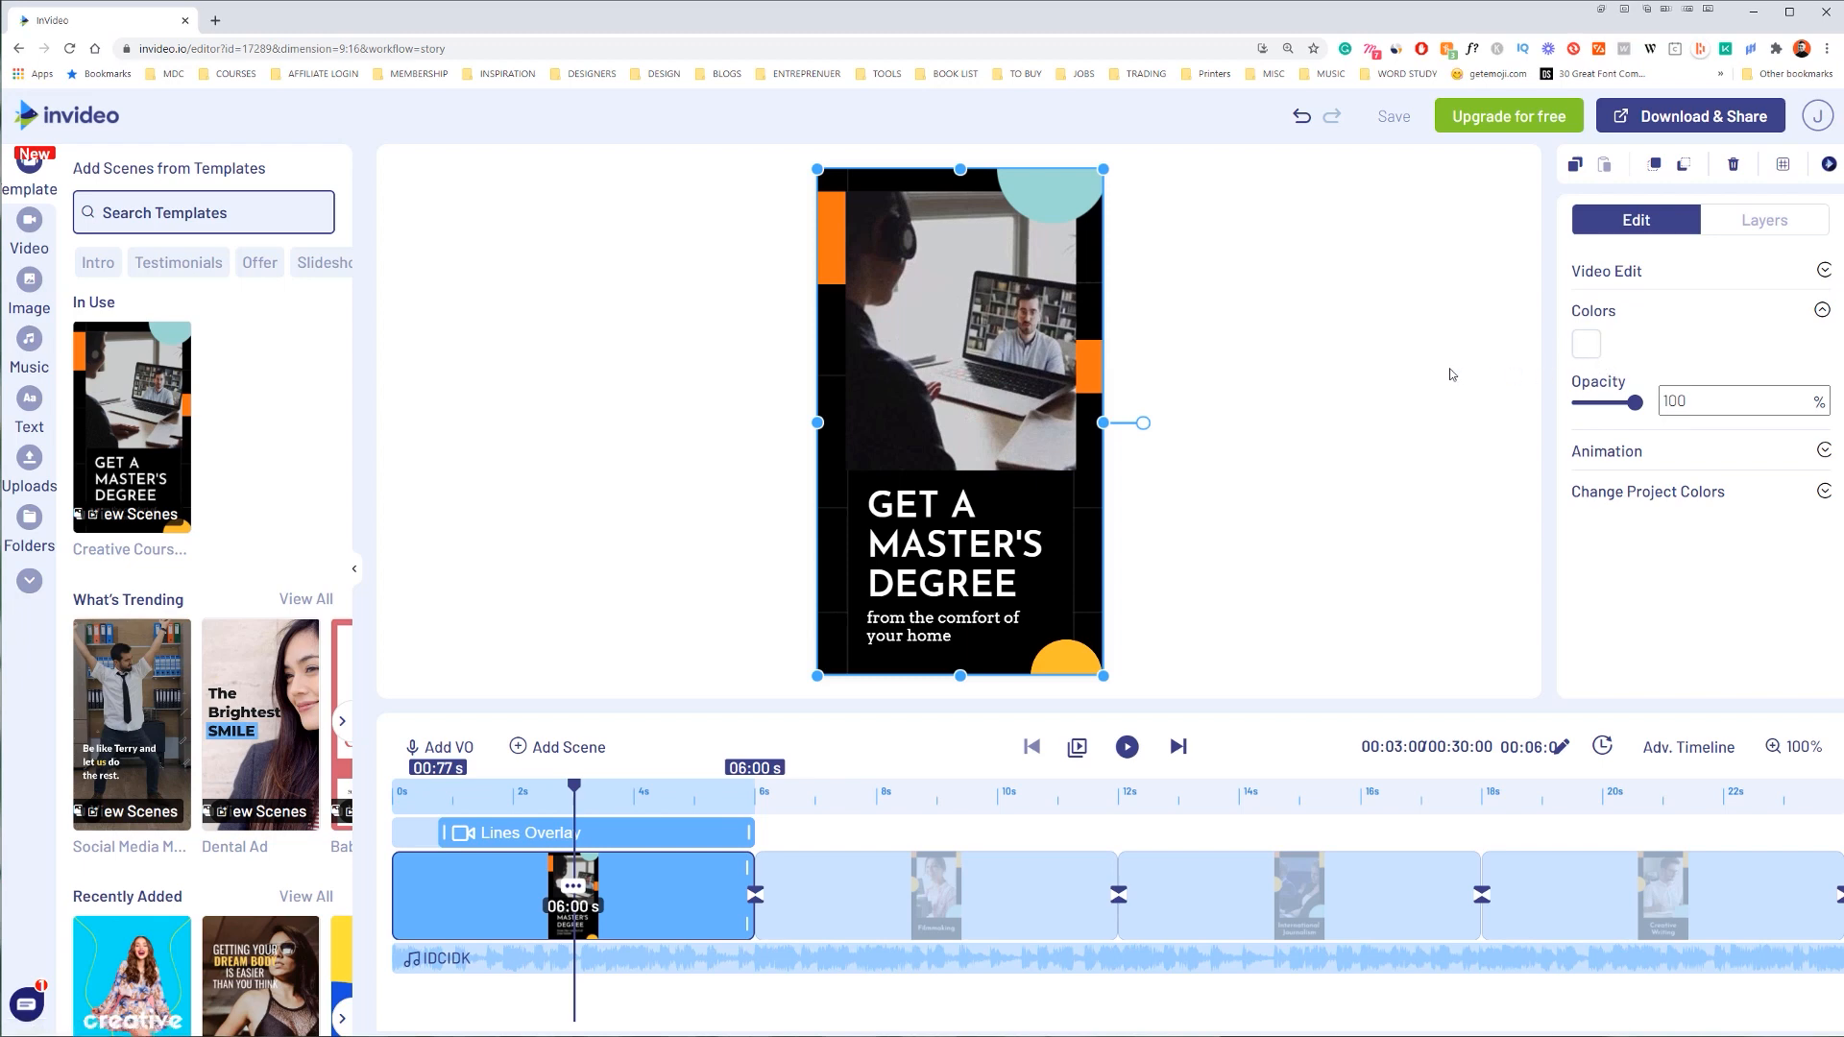
left_click(976, 330)
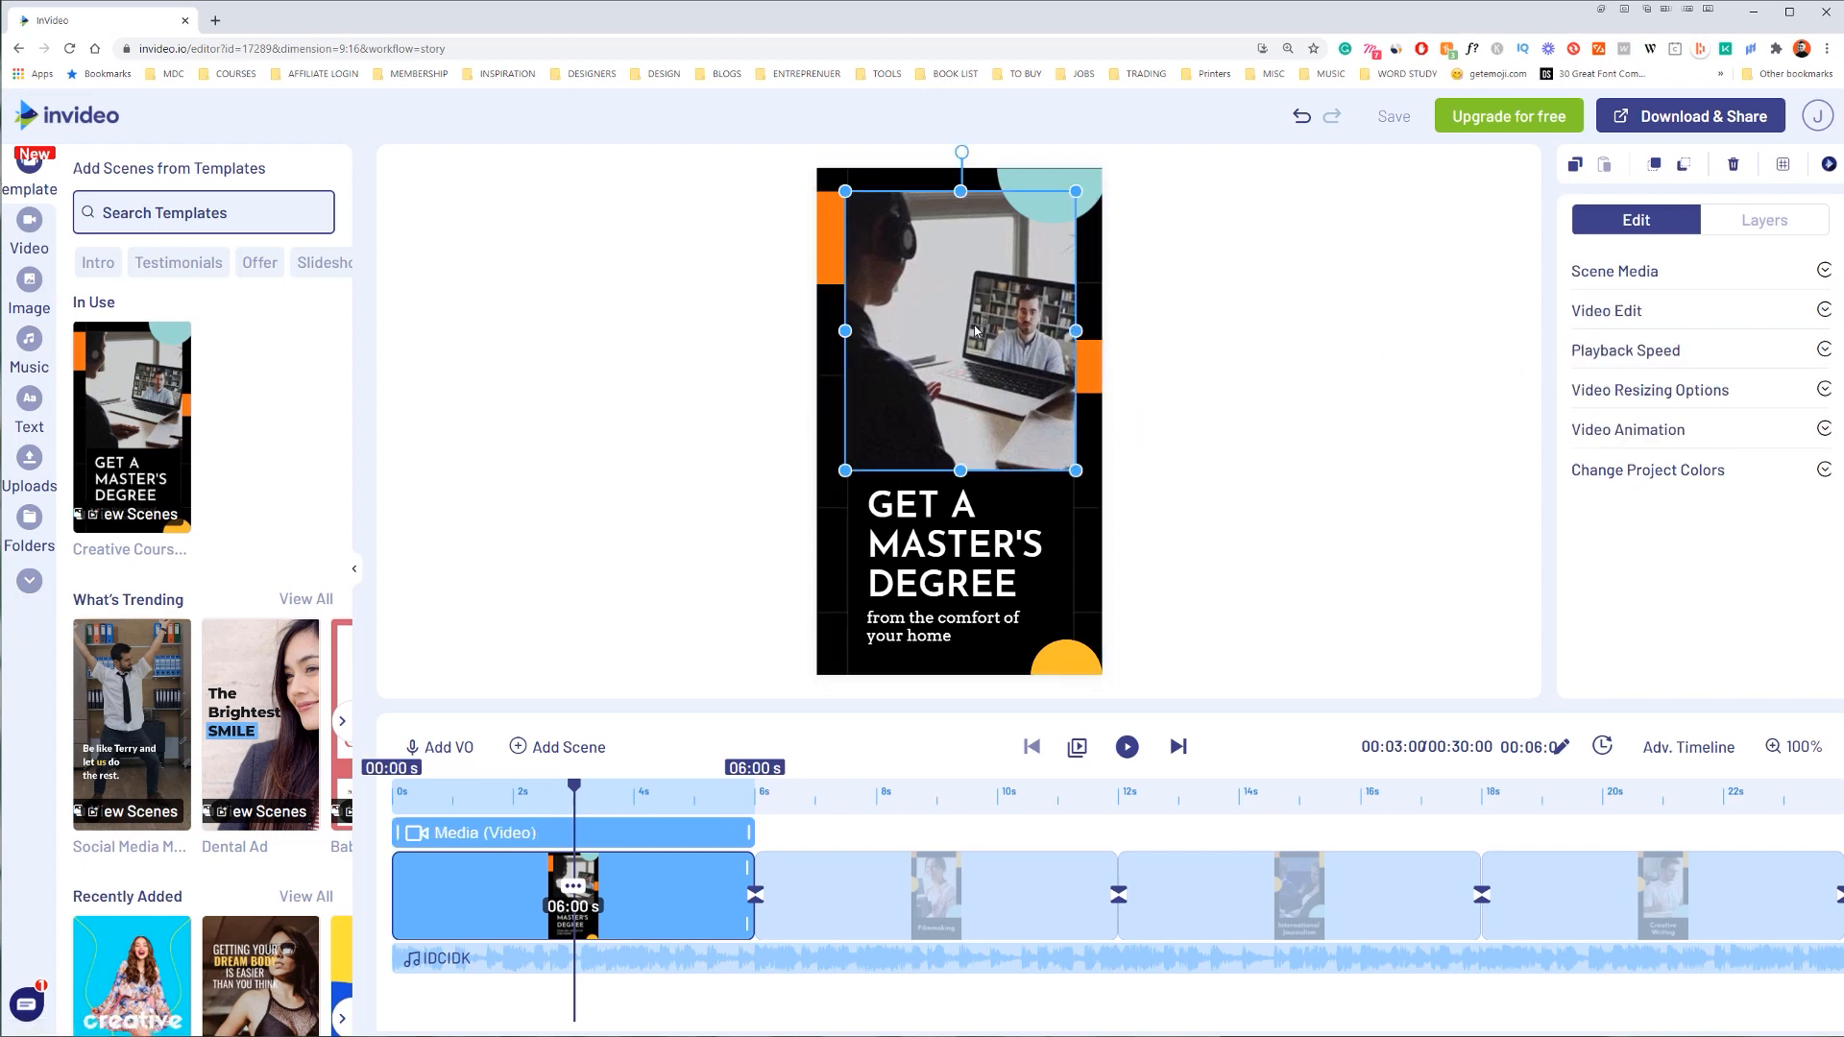
Step: Recolor the Left Rectangle in the first scene with hex color #EF4924
left_click(833, 242)
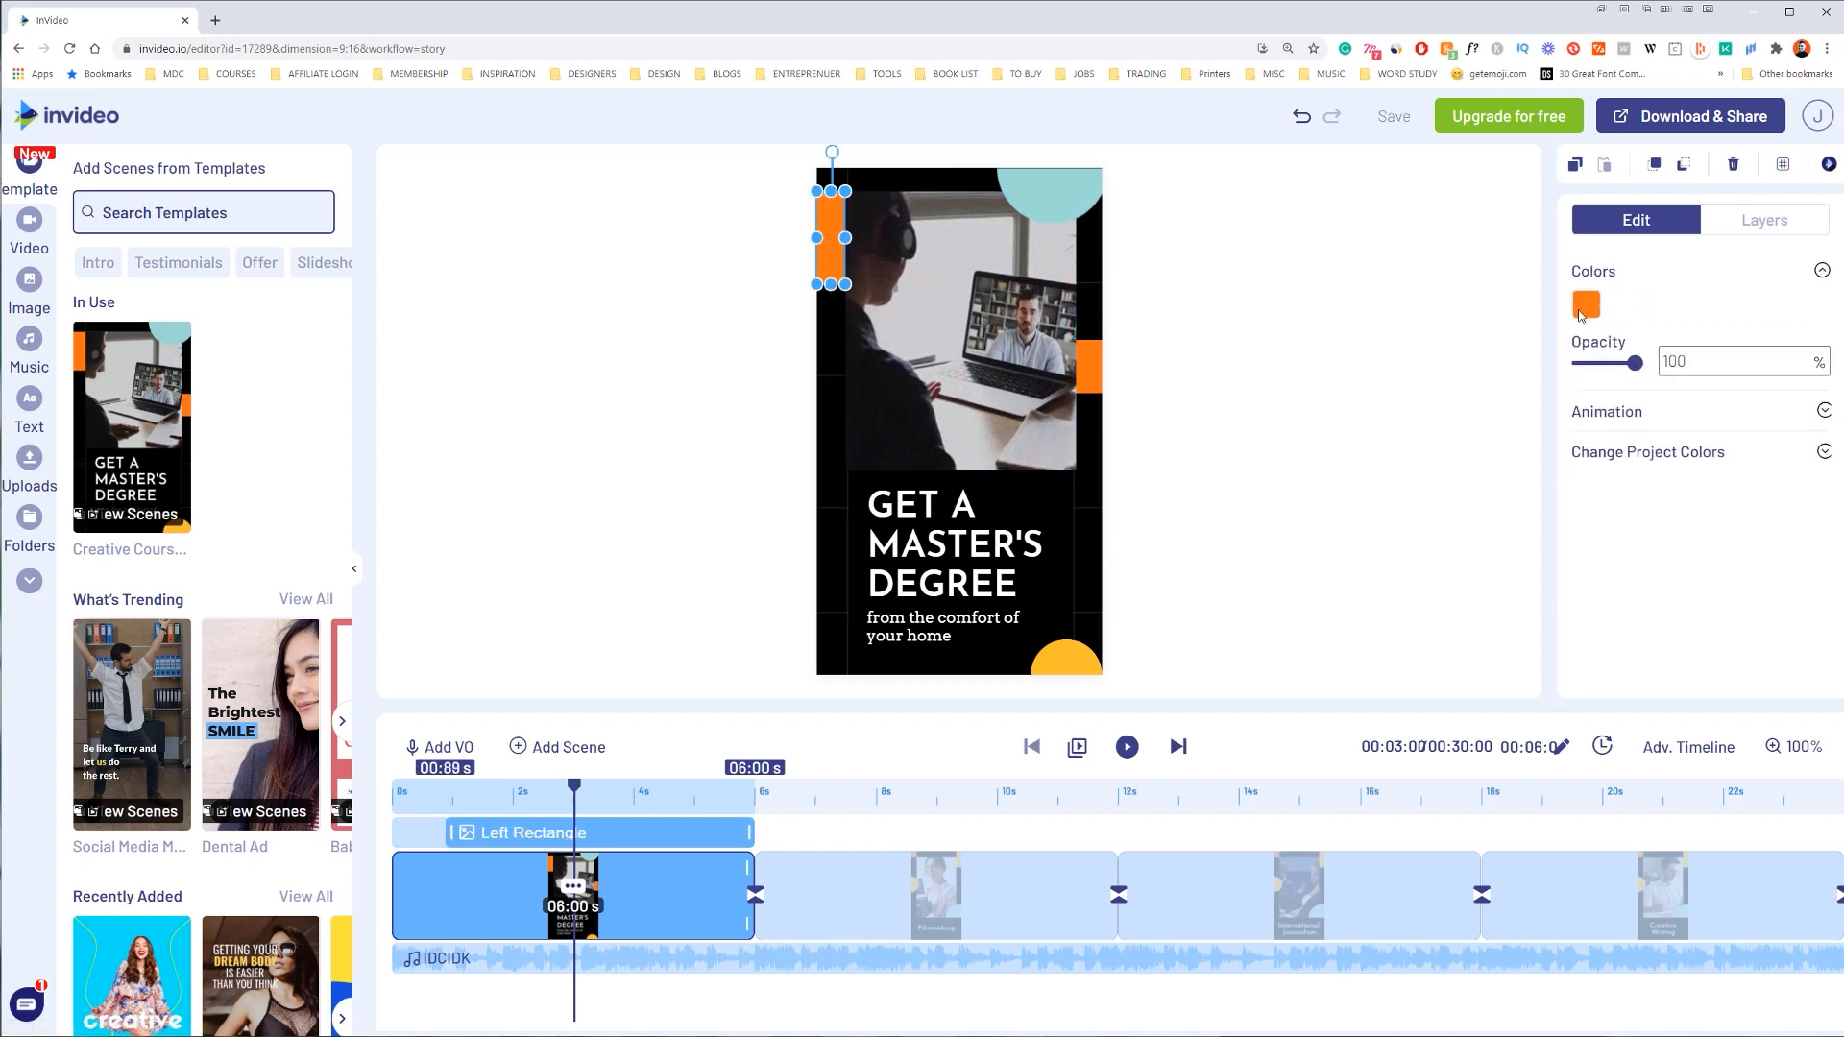
left_click(1580, 308)
double_click(1676, 520)
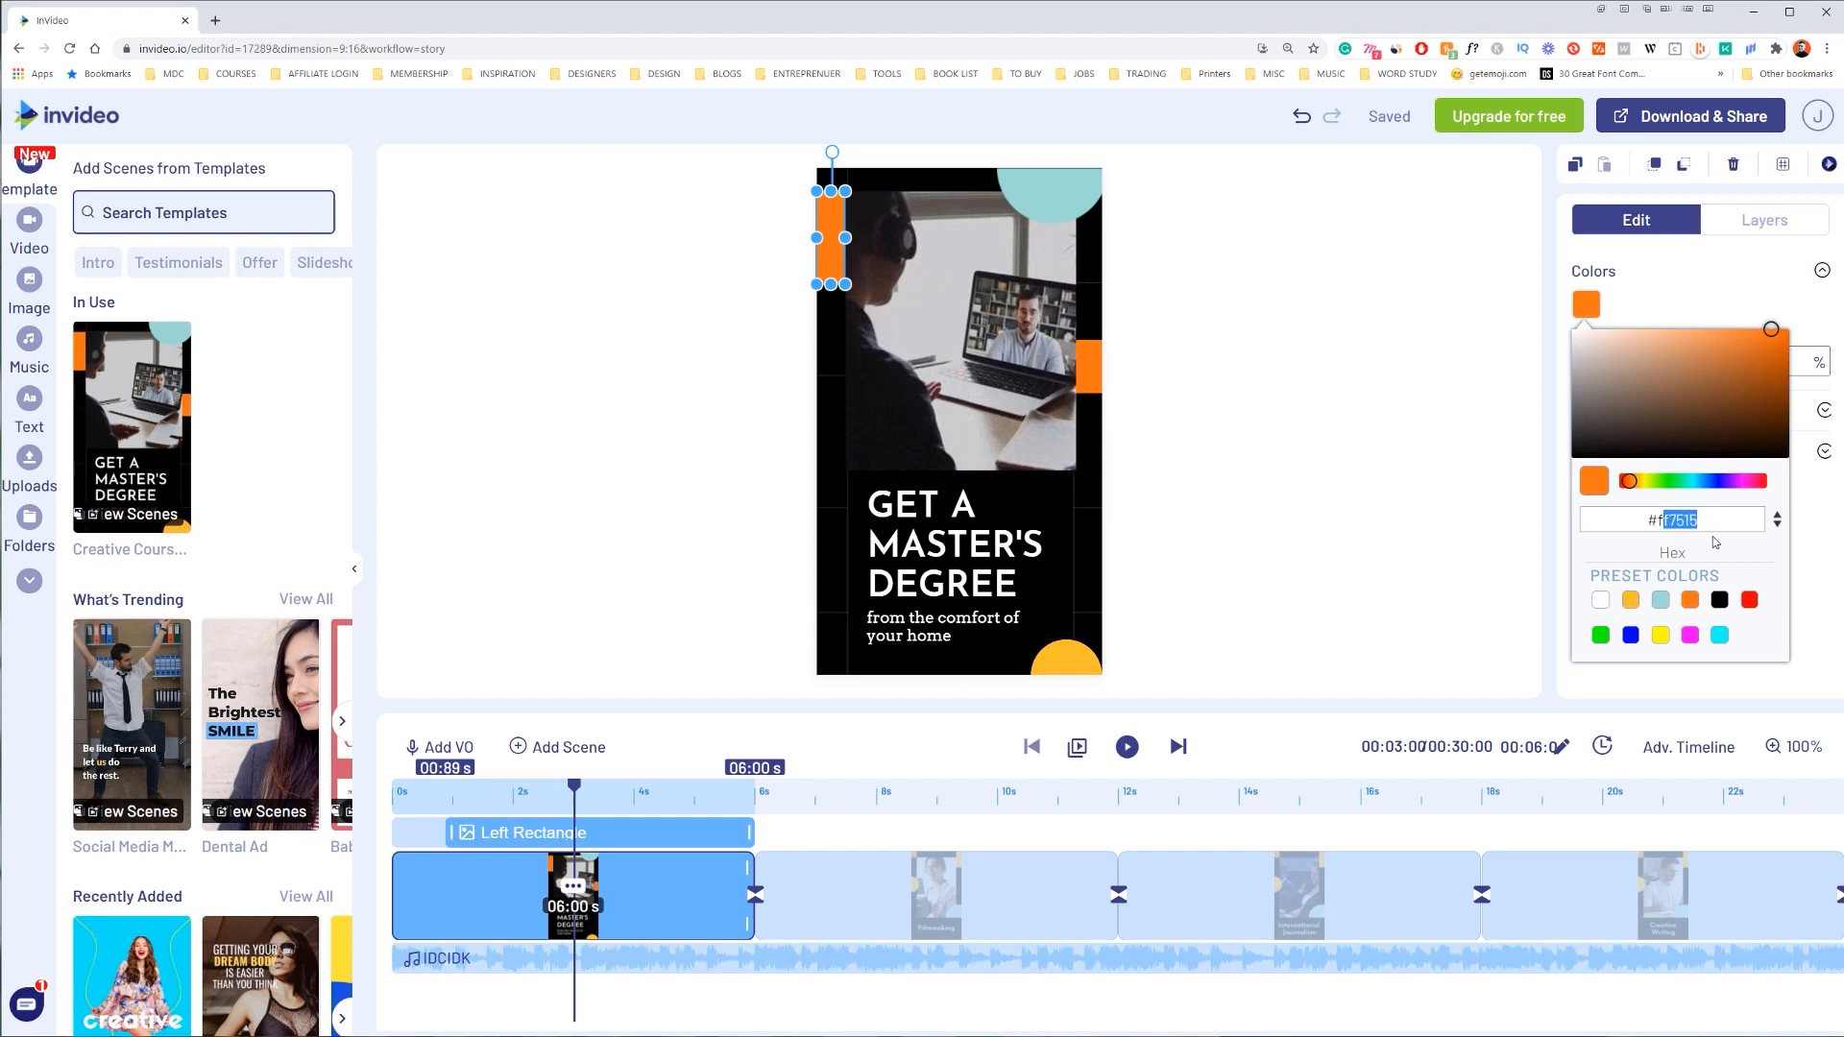
type("f")
type("EF4924")
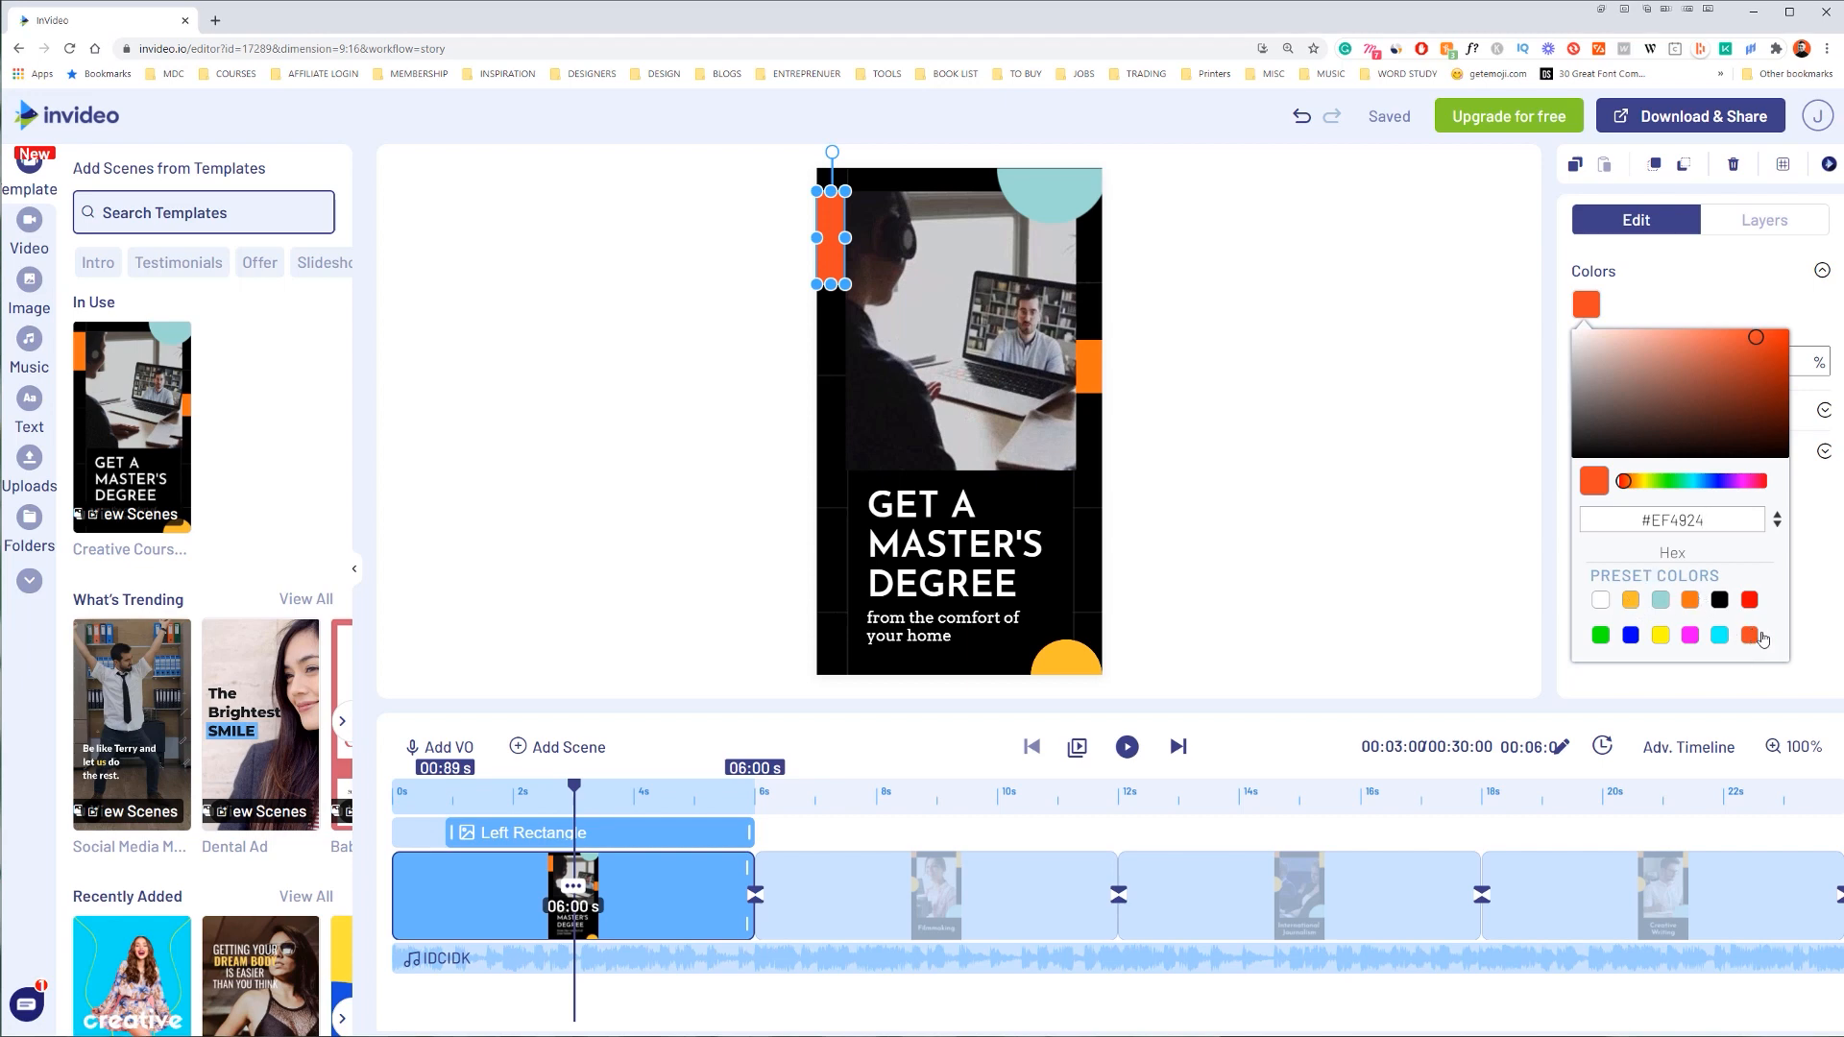
left_click(1273, 475)
Step: Apply the orange-red preset #EF4924 to the Middle Rectangle beside the laptop video
left_click(1100, 362)
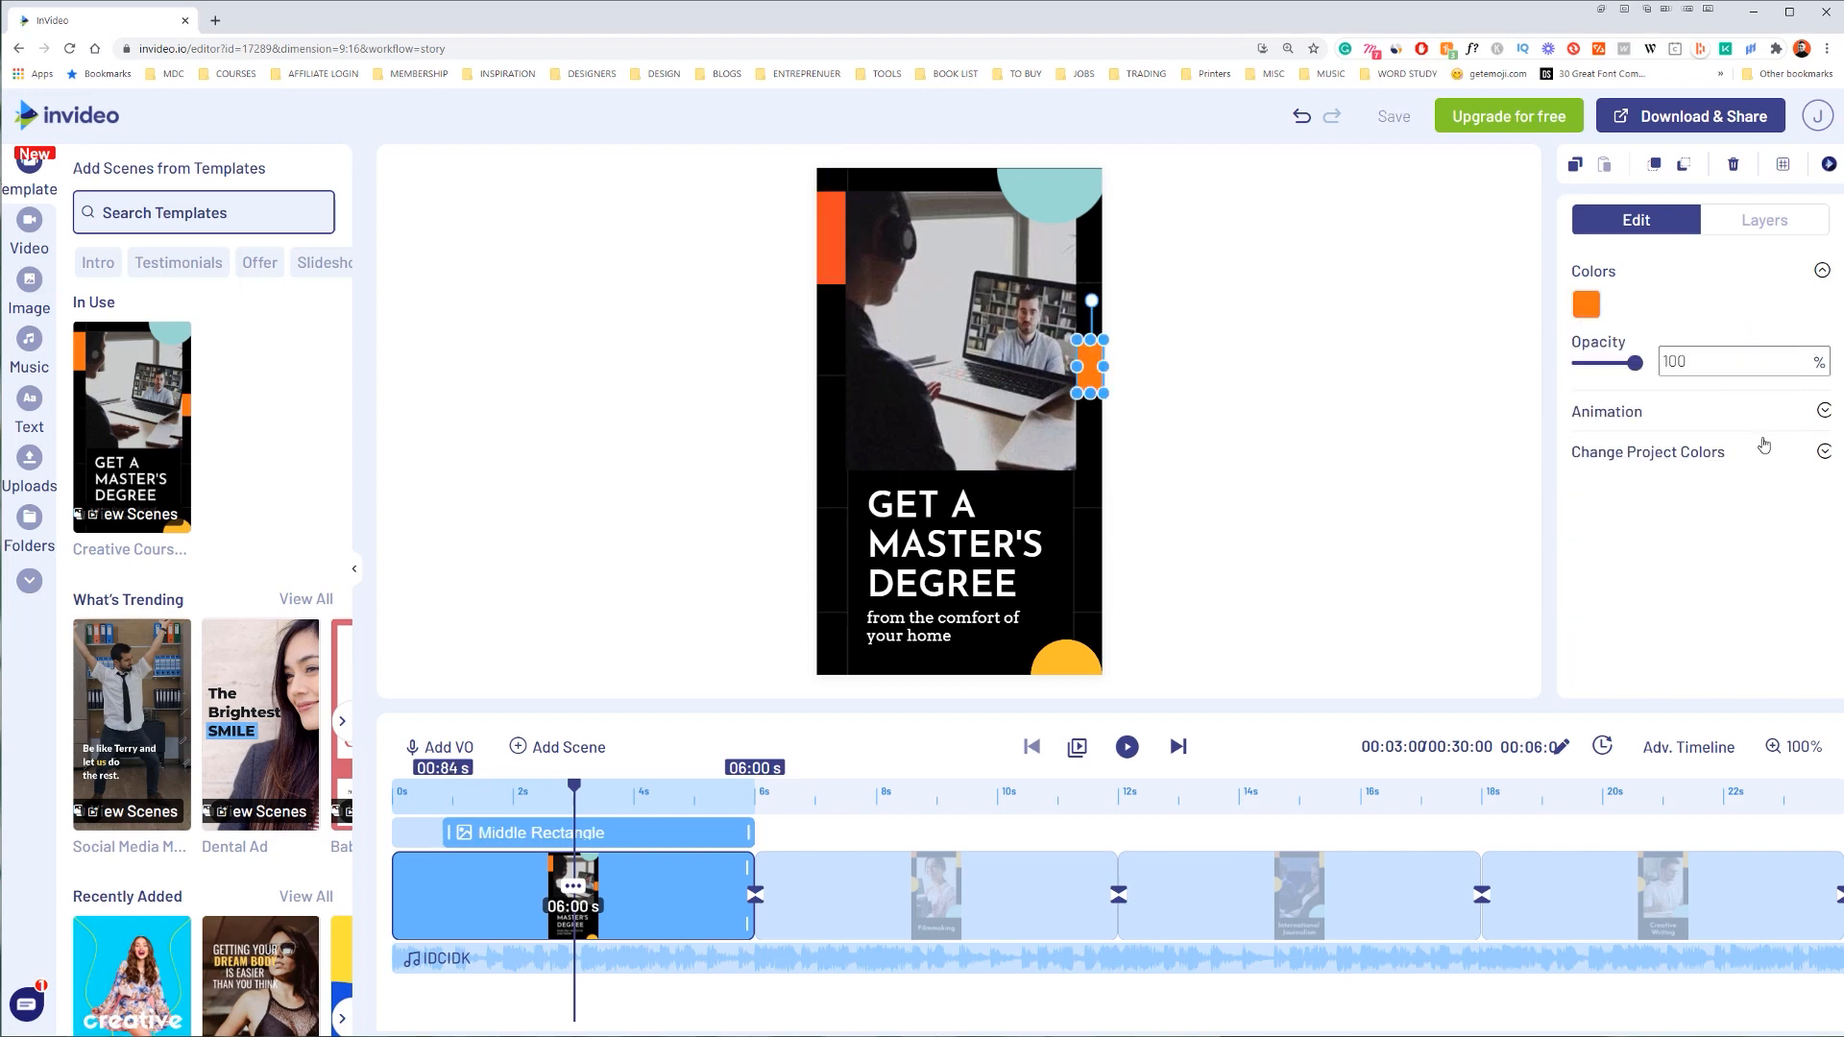
left_click(1587, 303)
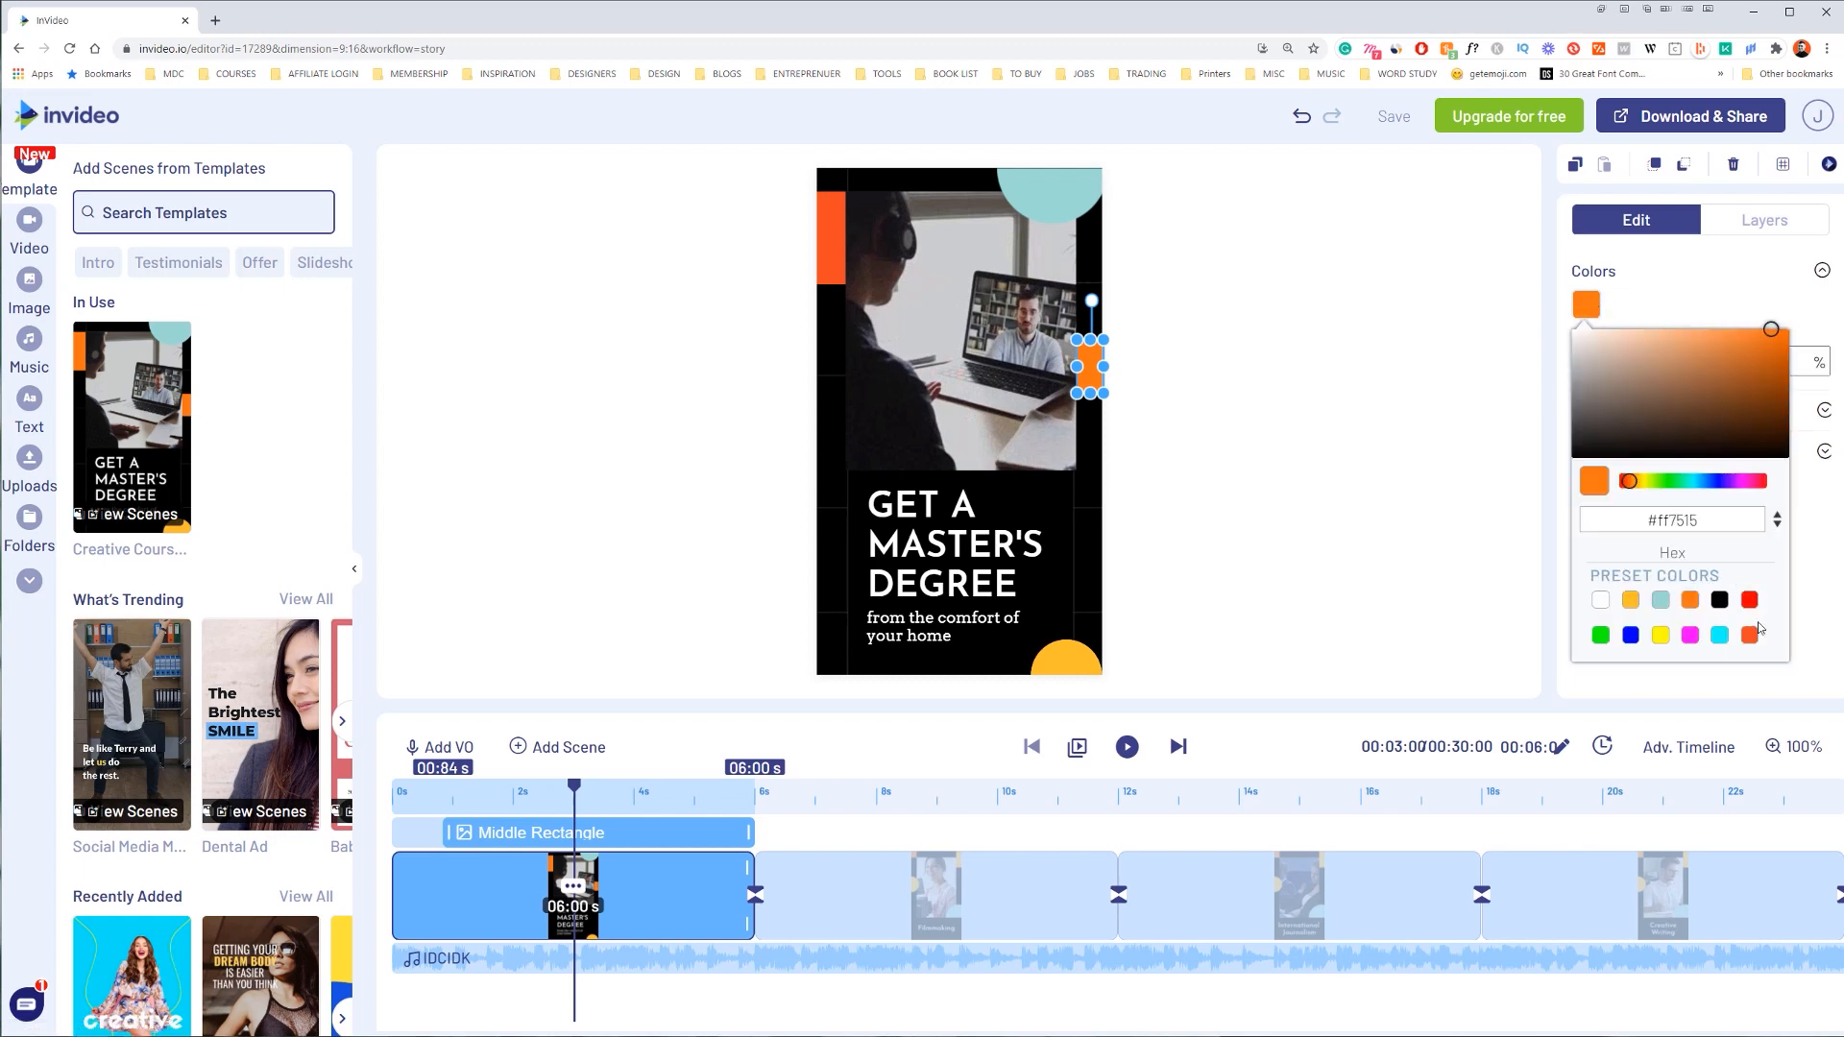
left_click(1750, 635)
left_click(1633, 307)
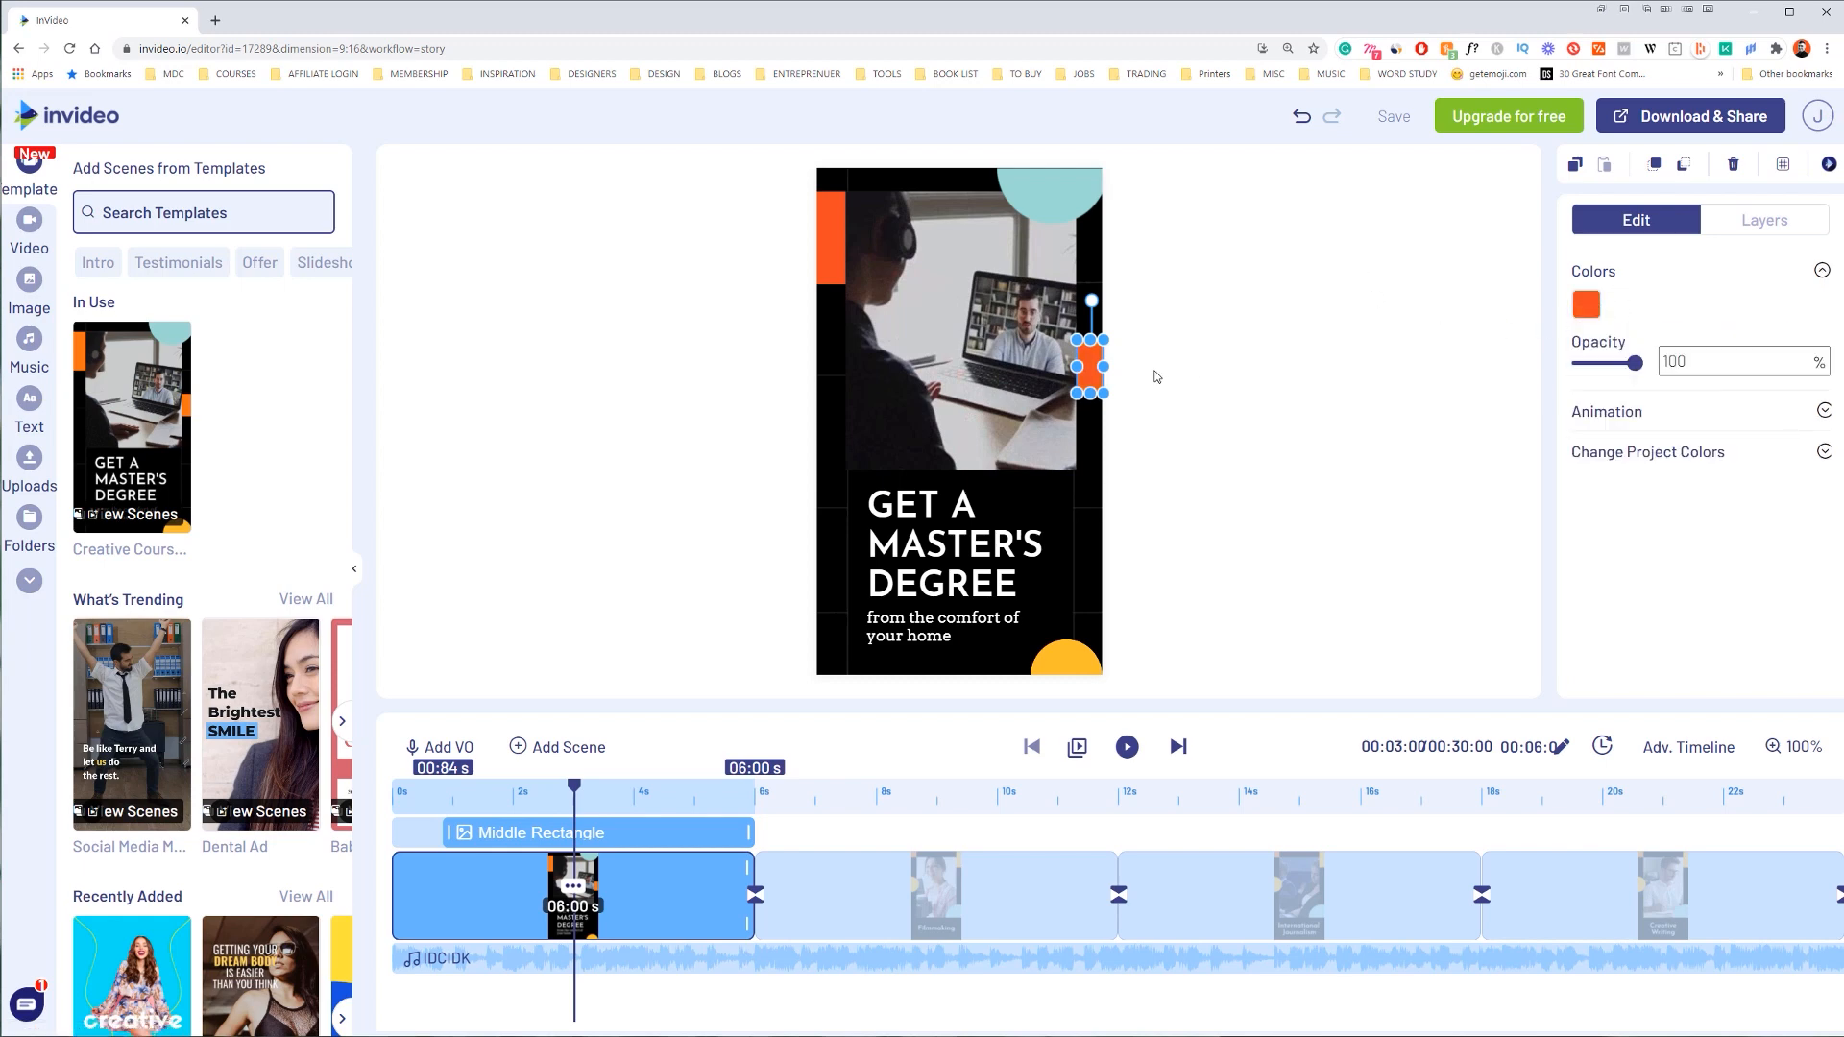
Step: Try the orange-red preset on the Top Semicircle and set its color to blue #0000ff
left_click(1064, 202)
left_click(1585, 305)
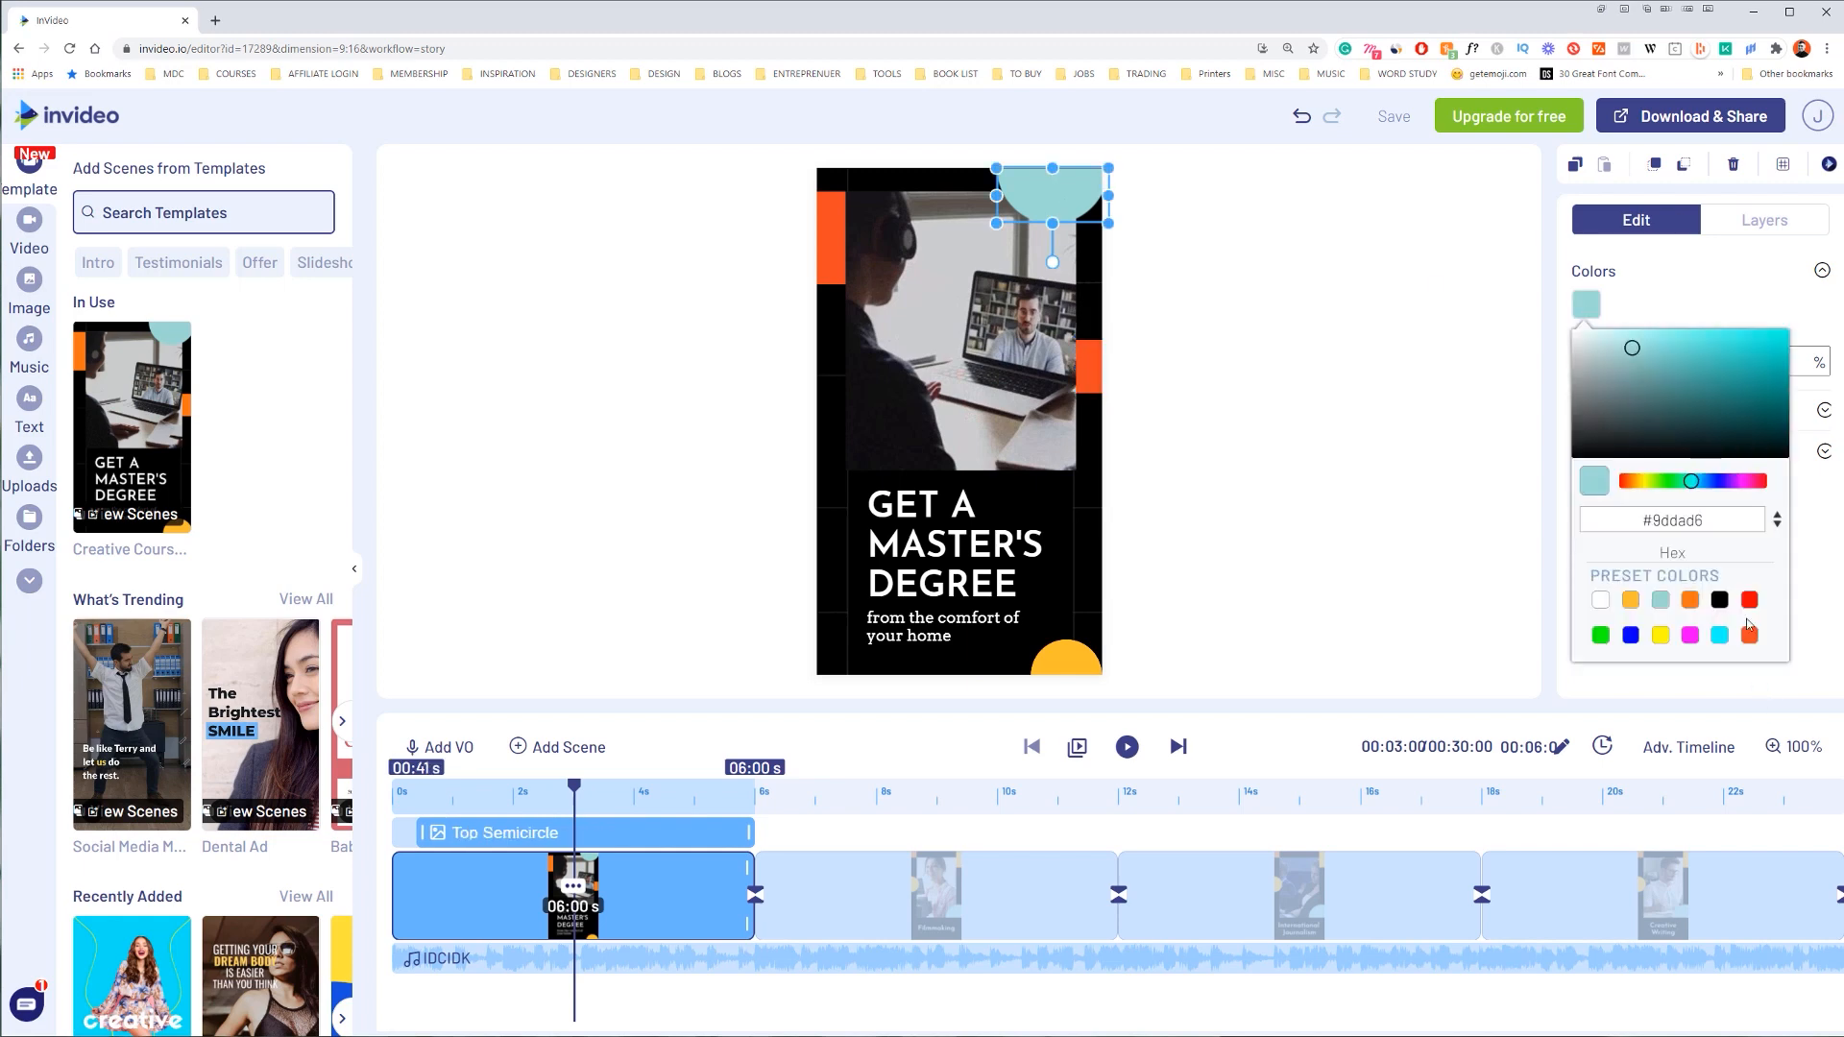
left_click(1749, 632)
left_click(1631, 636)
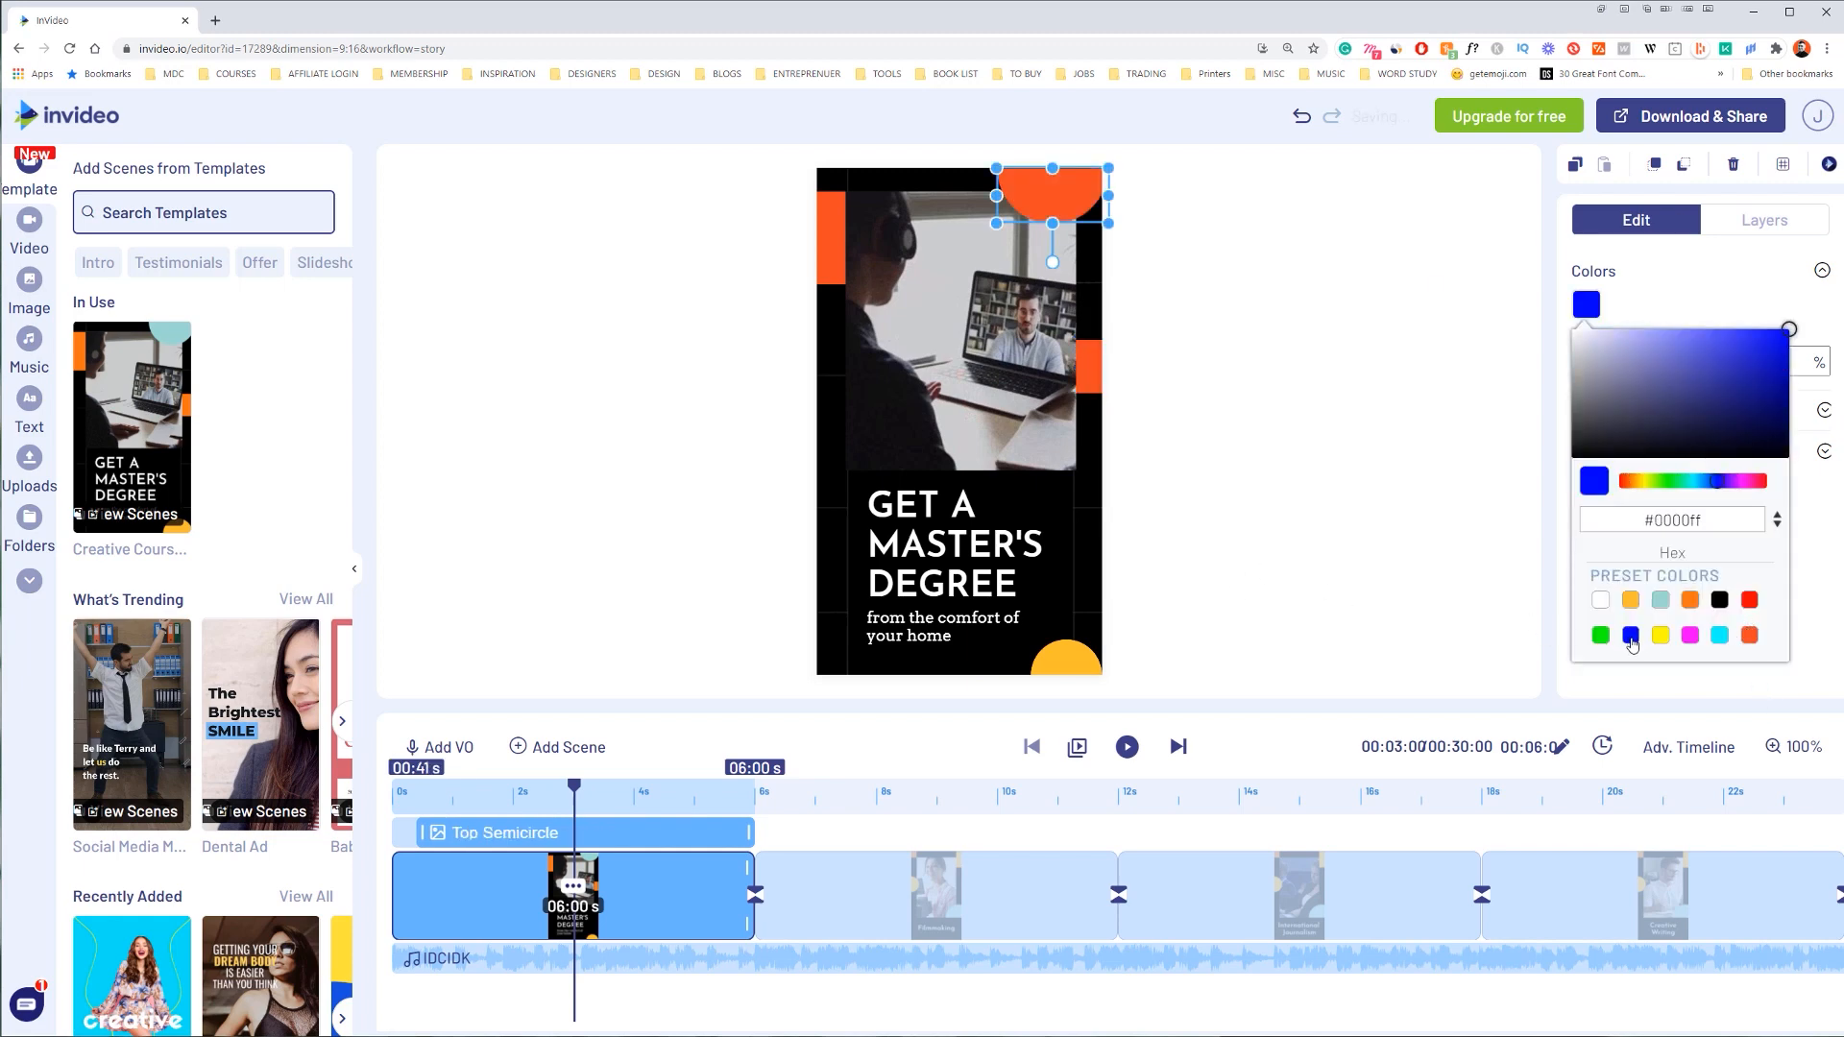
left_click(1087, 661)
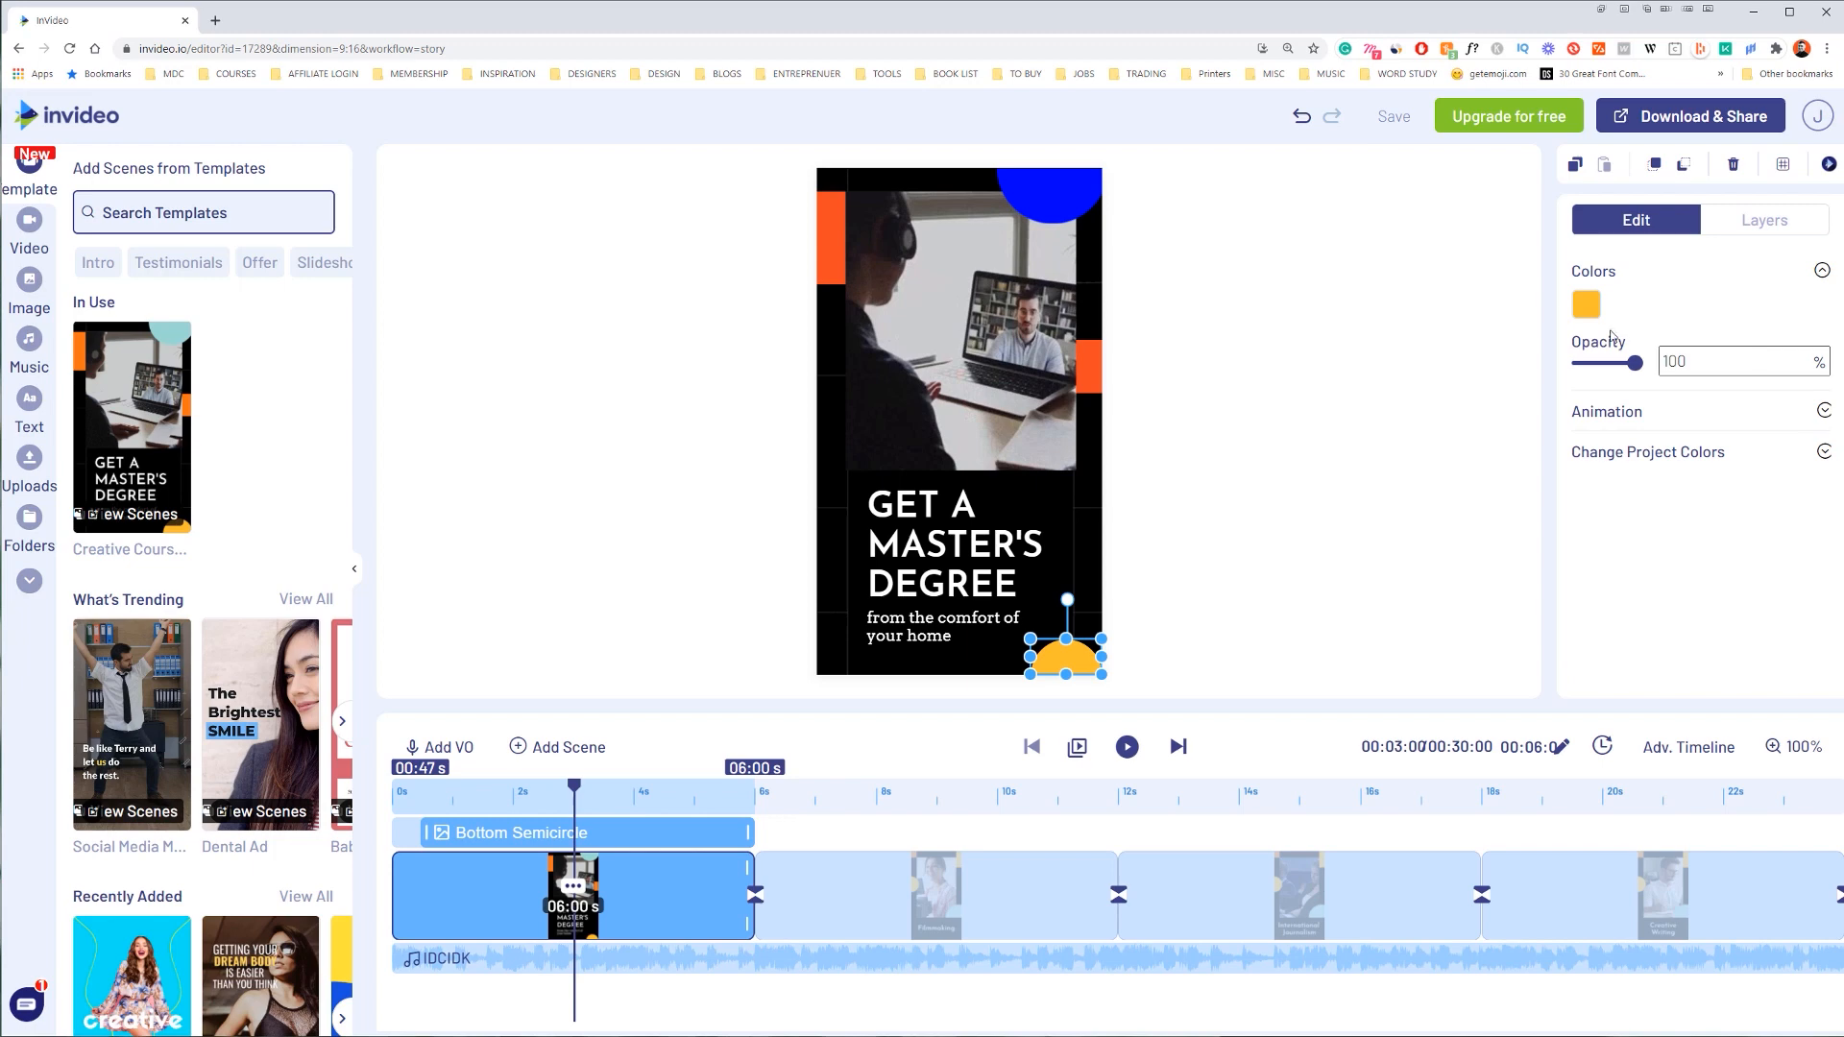
left_click(1585, 302)
left_click(1374, 285)
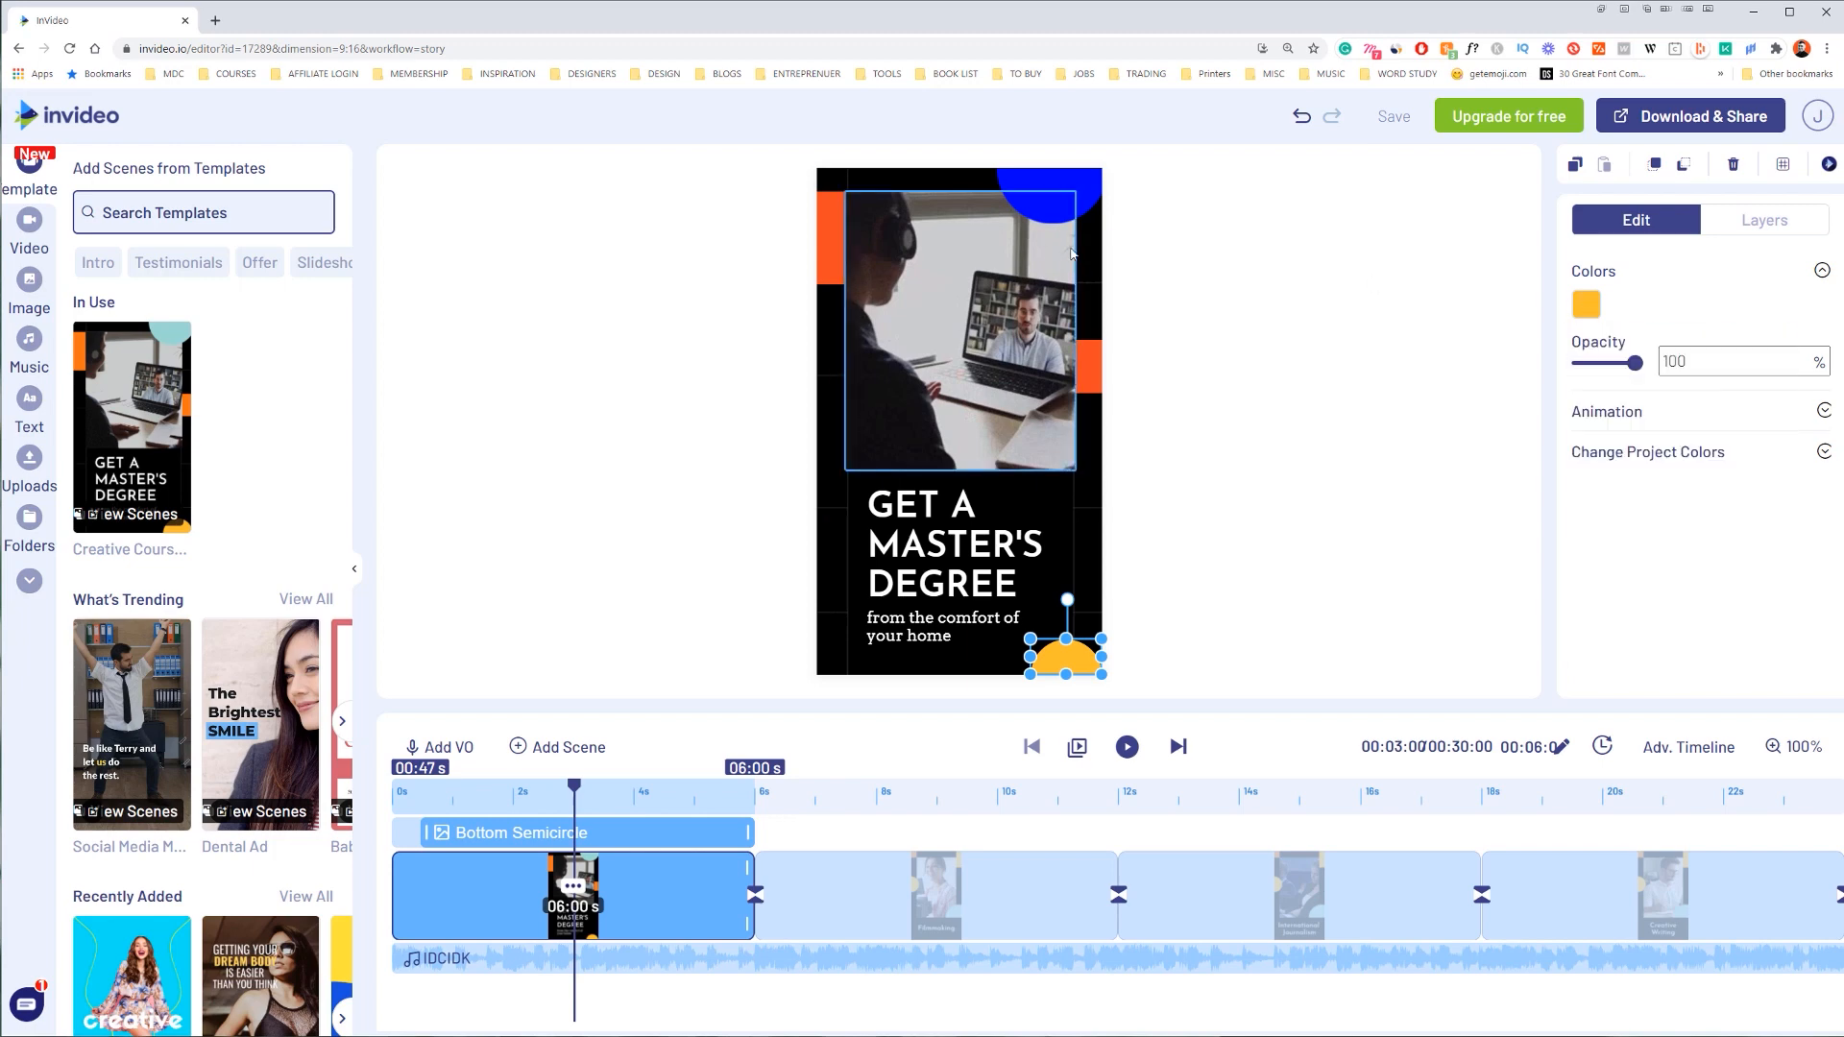
left_click(1053, 192)
left_click(1208, 253)
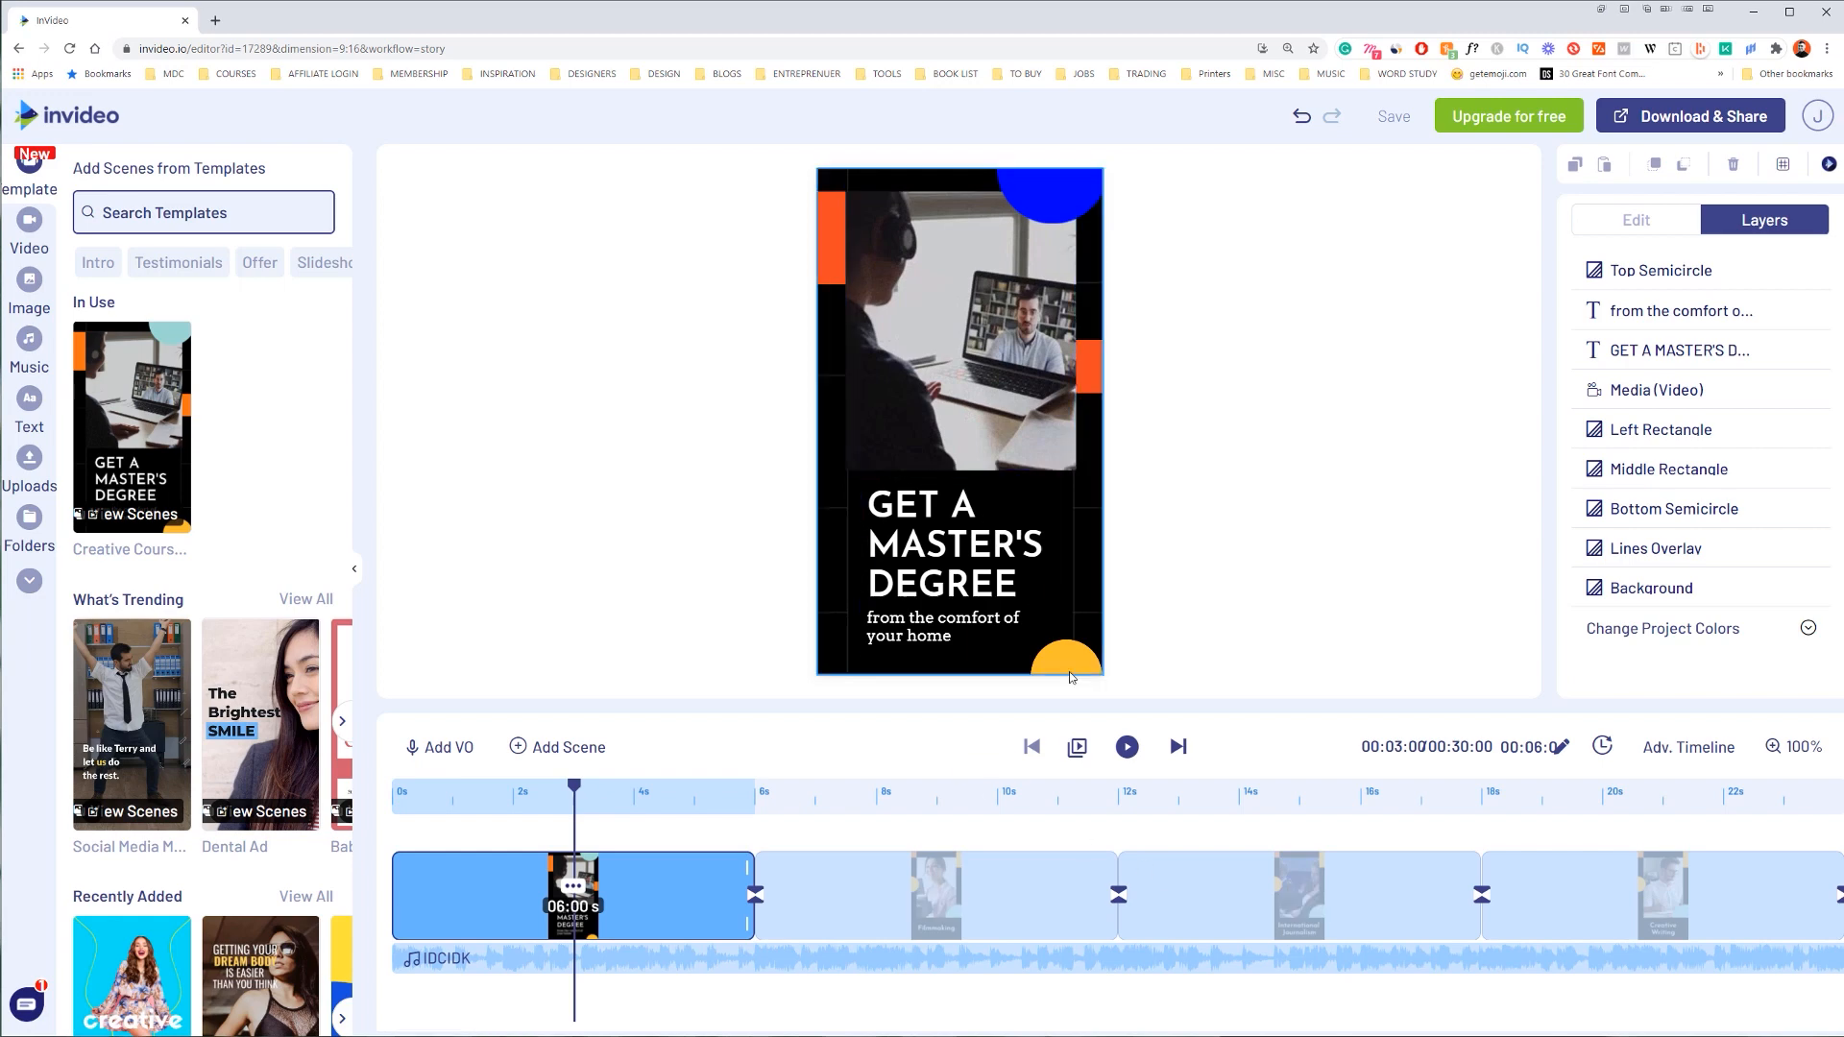
Step: Move the playhead to the start of the timeline and play the first scene to check the recolored shapes
left_click_drag(575, 789, 396, 798)
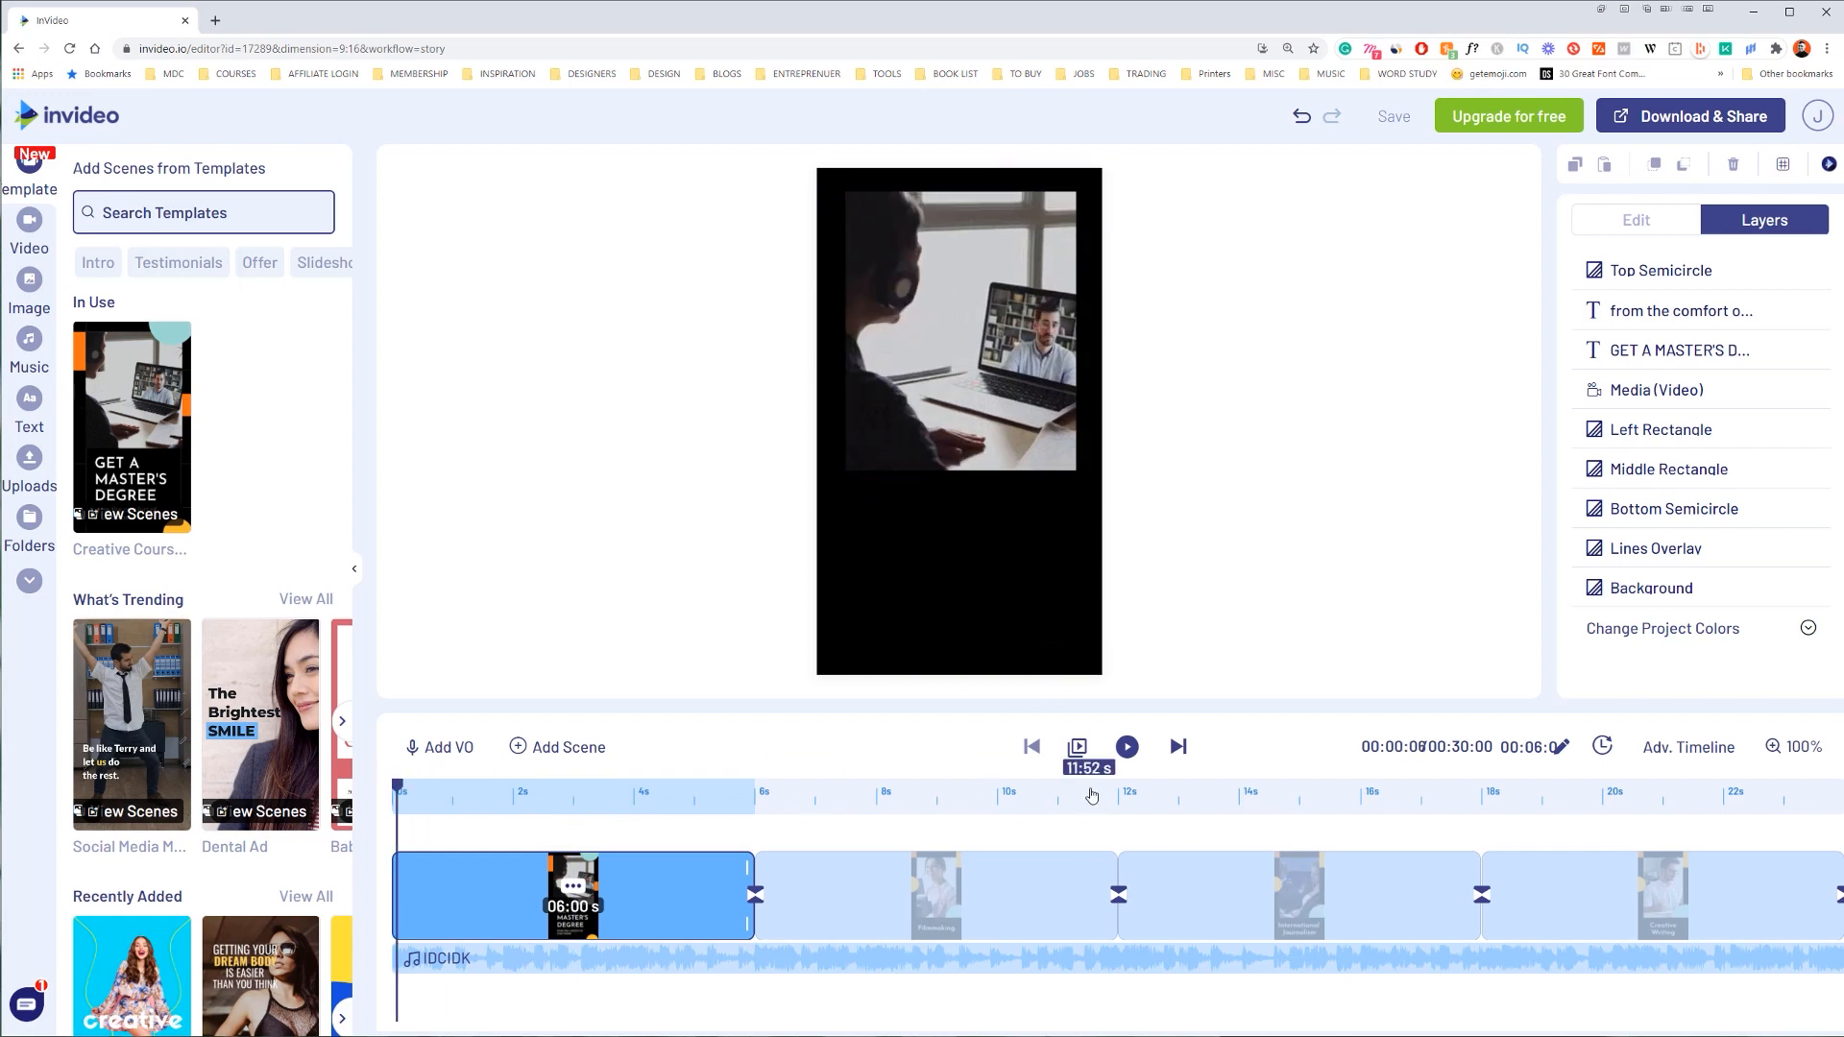
left_click(1127, 746)
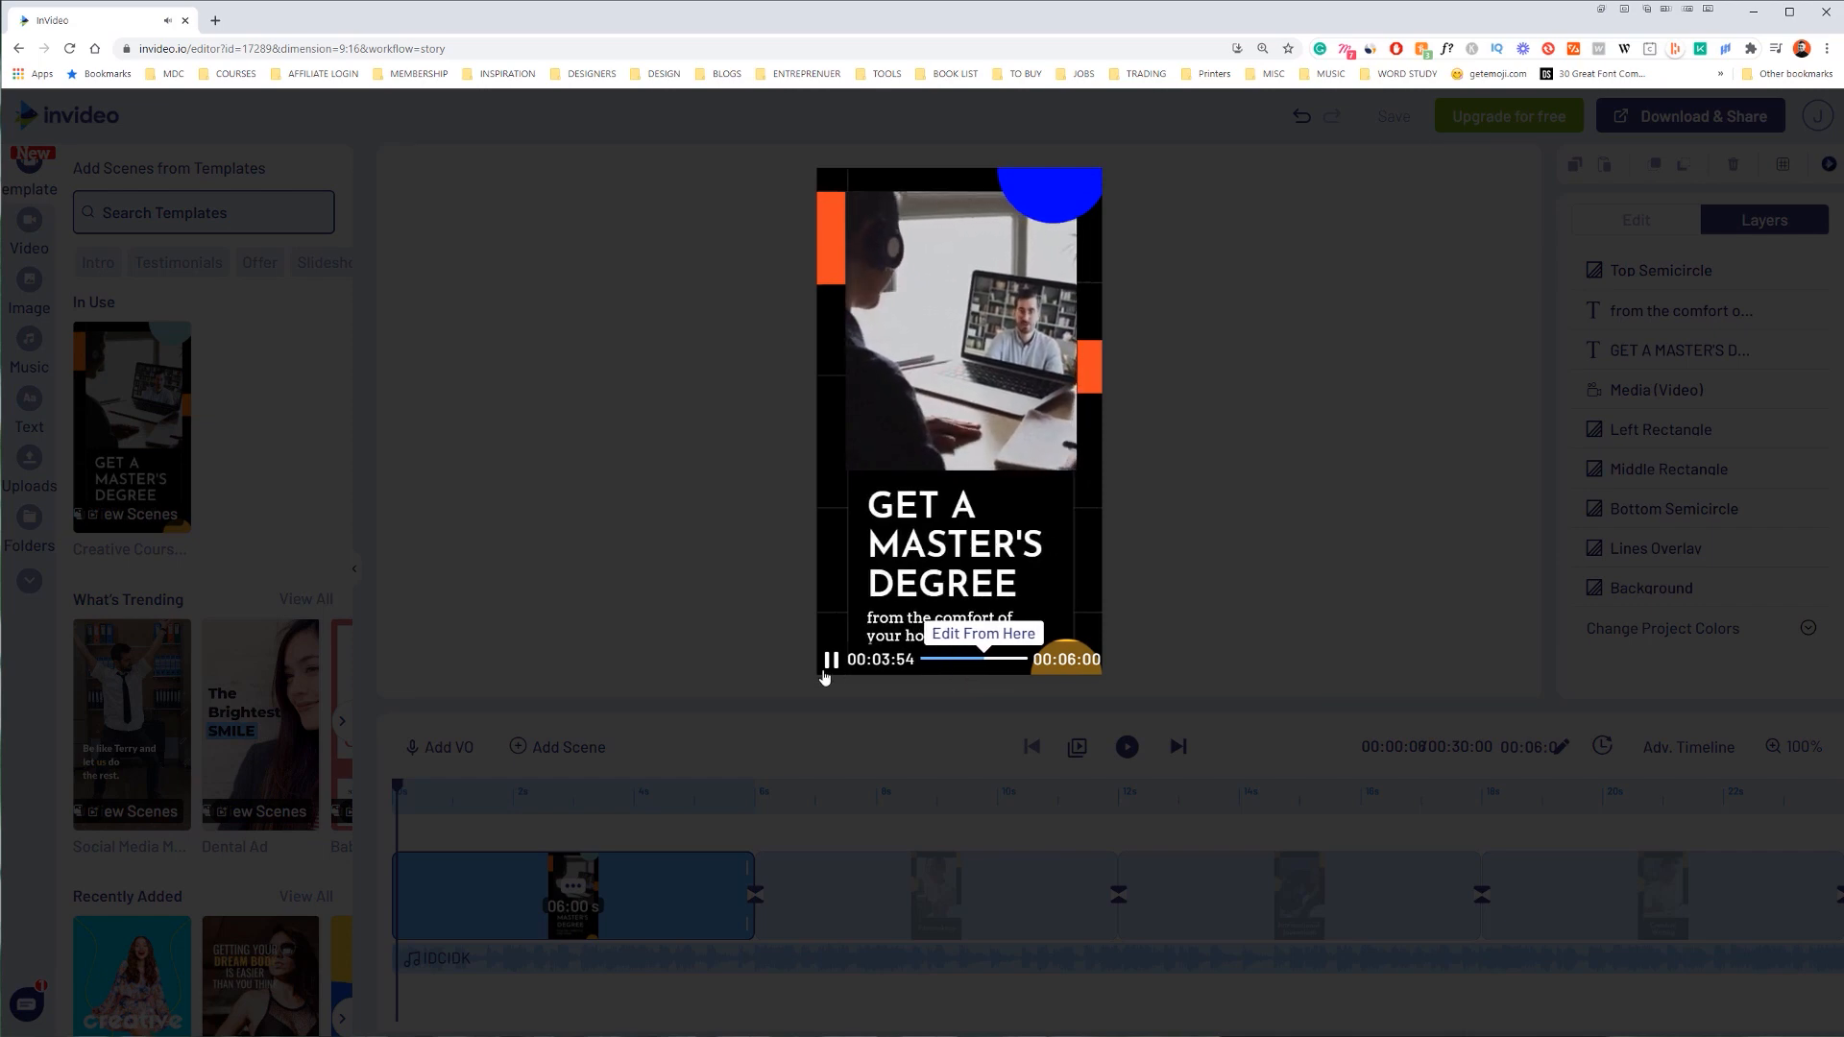
Step: Close the scene preview and select the original laptop video in the first scene at about 2.7 s
left_click(987, 333)
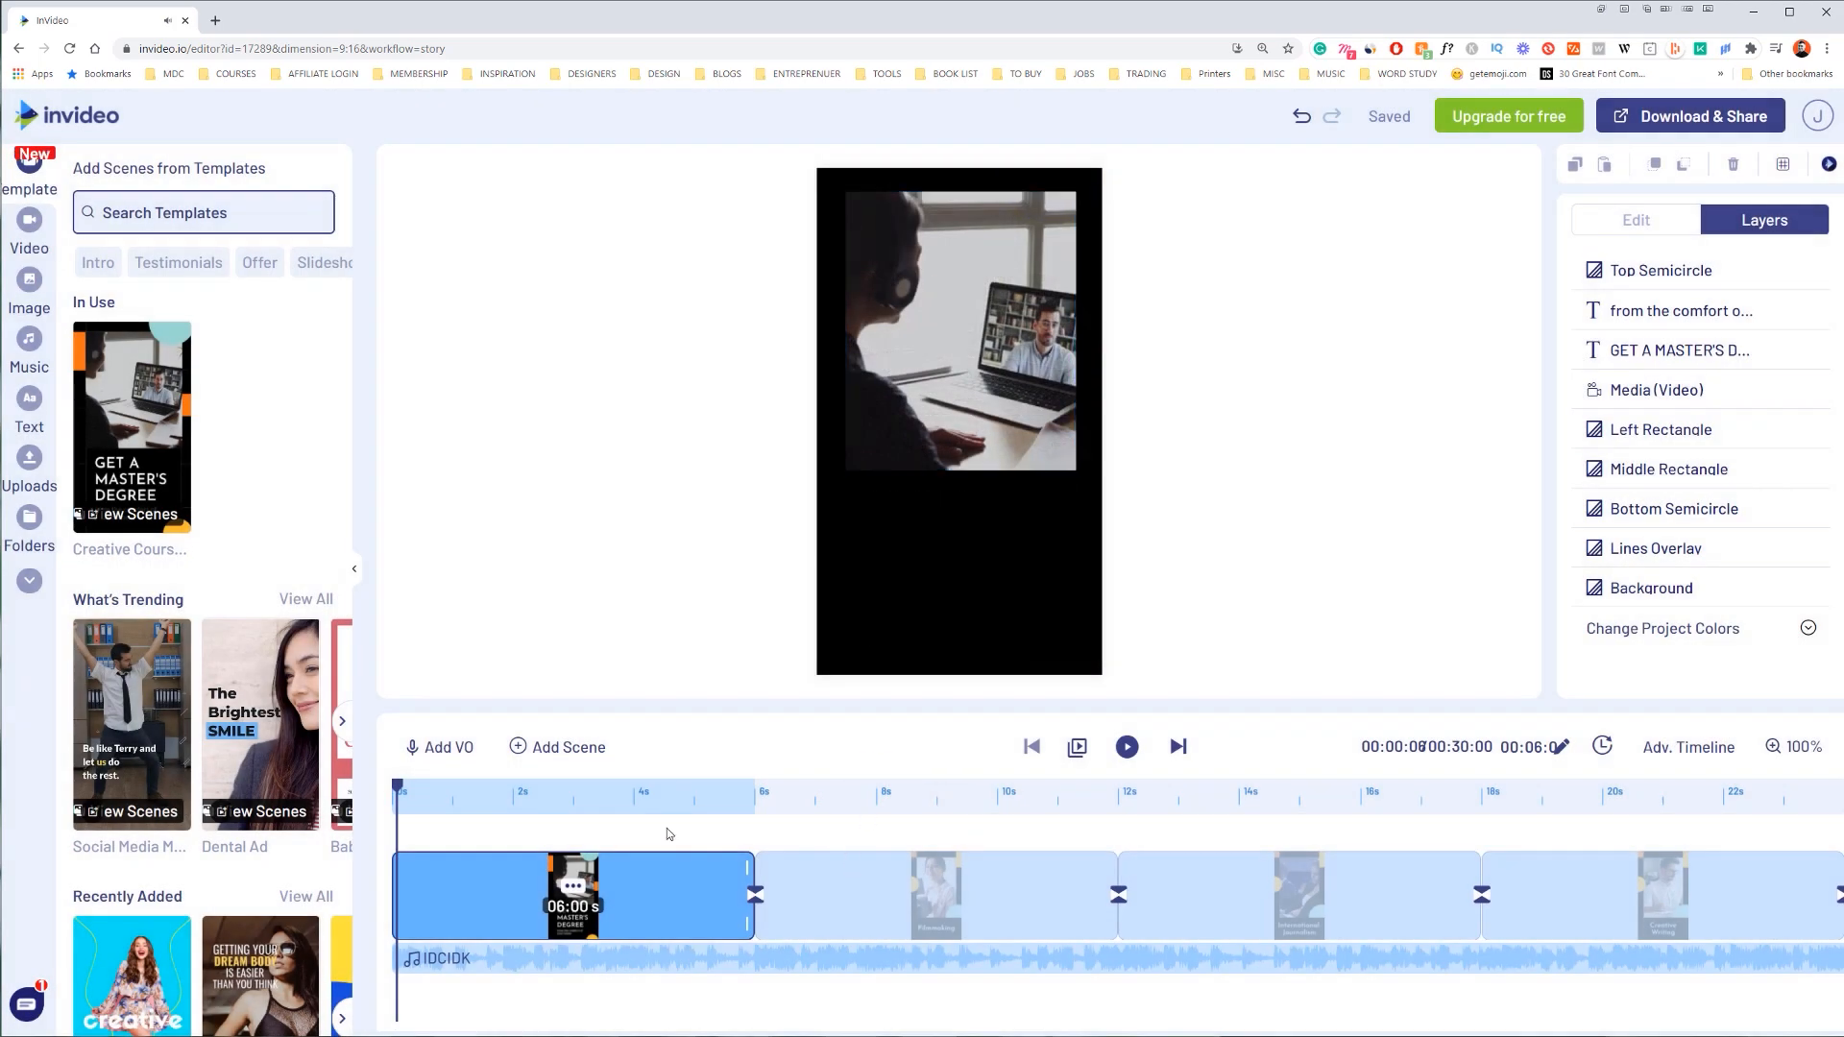
left_click(639, 799)
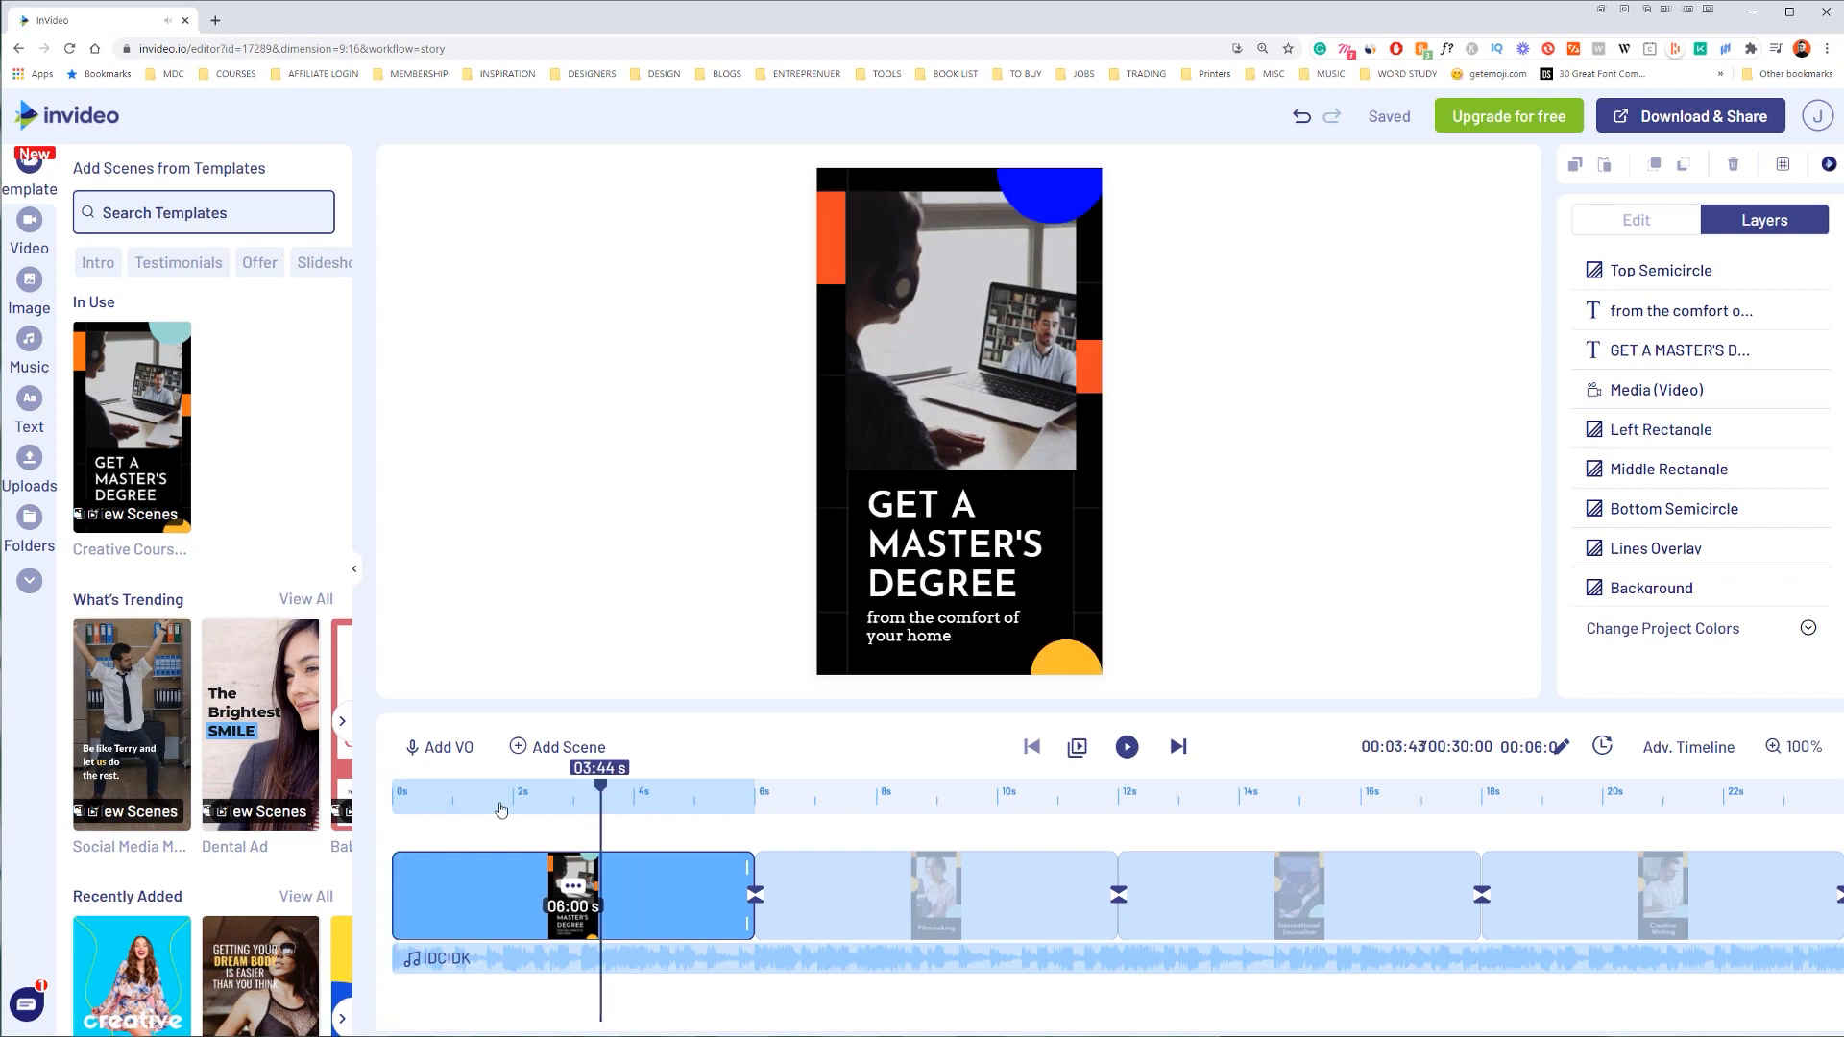
left_click(475, 802)
left_click(557, 799)
left_click(981, 302)
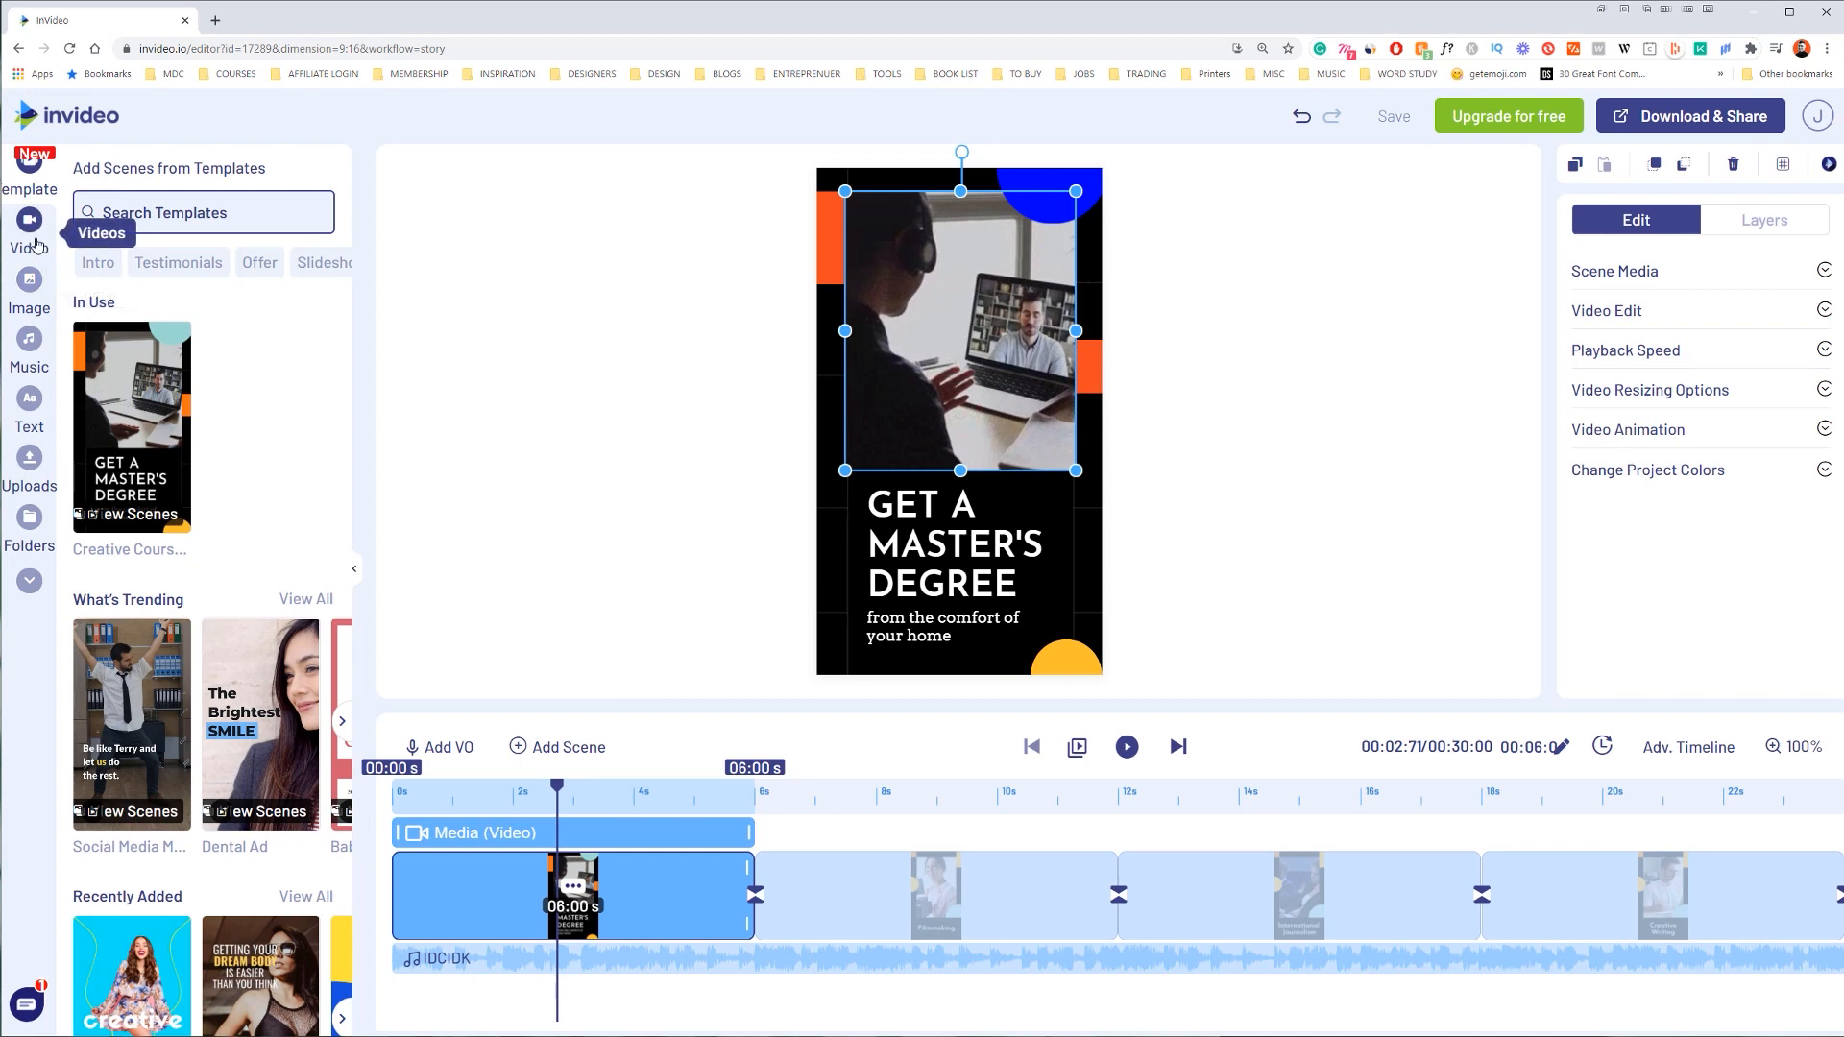
Step: Search the stock video library for "freelance" and exclude premium media from the results
left_click(36, 245)
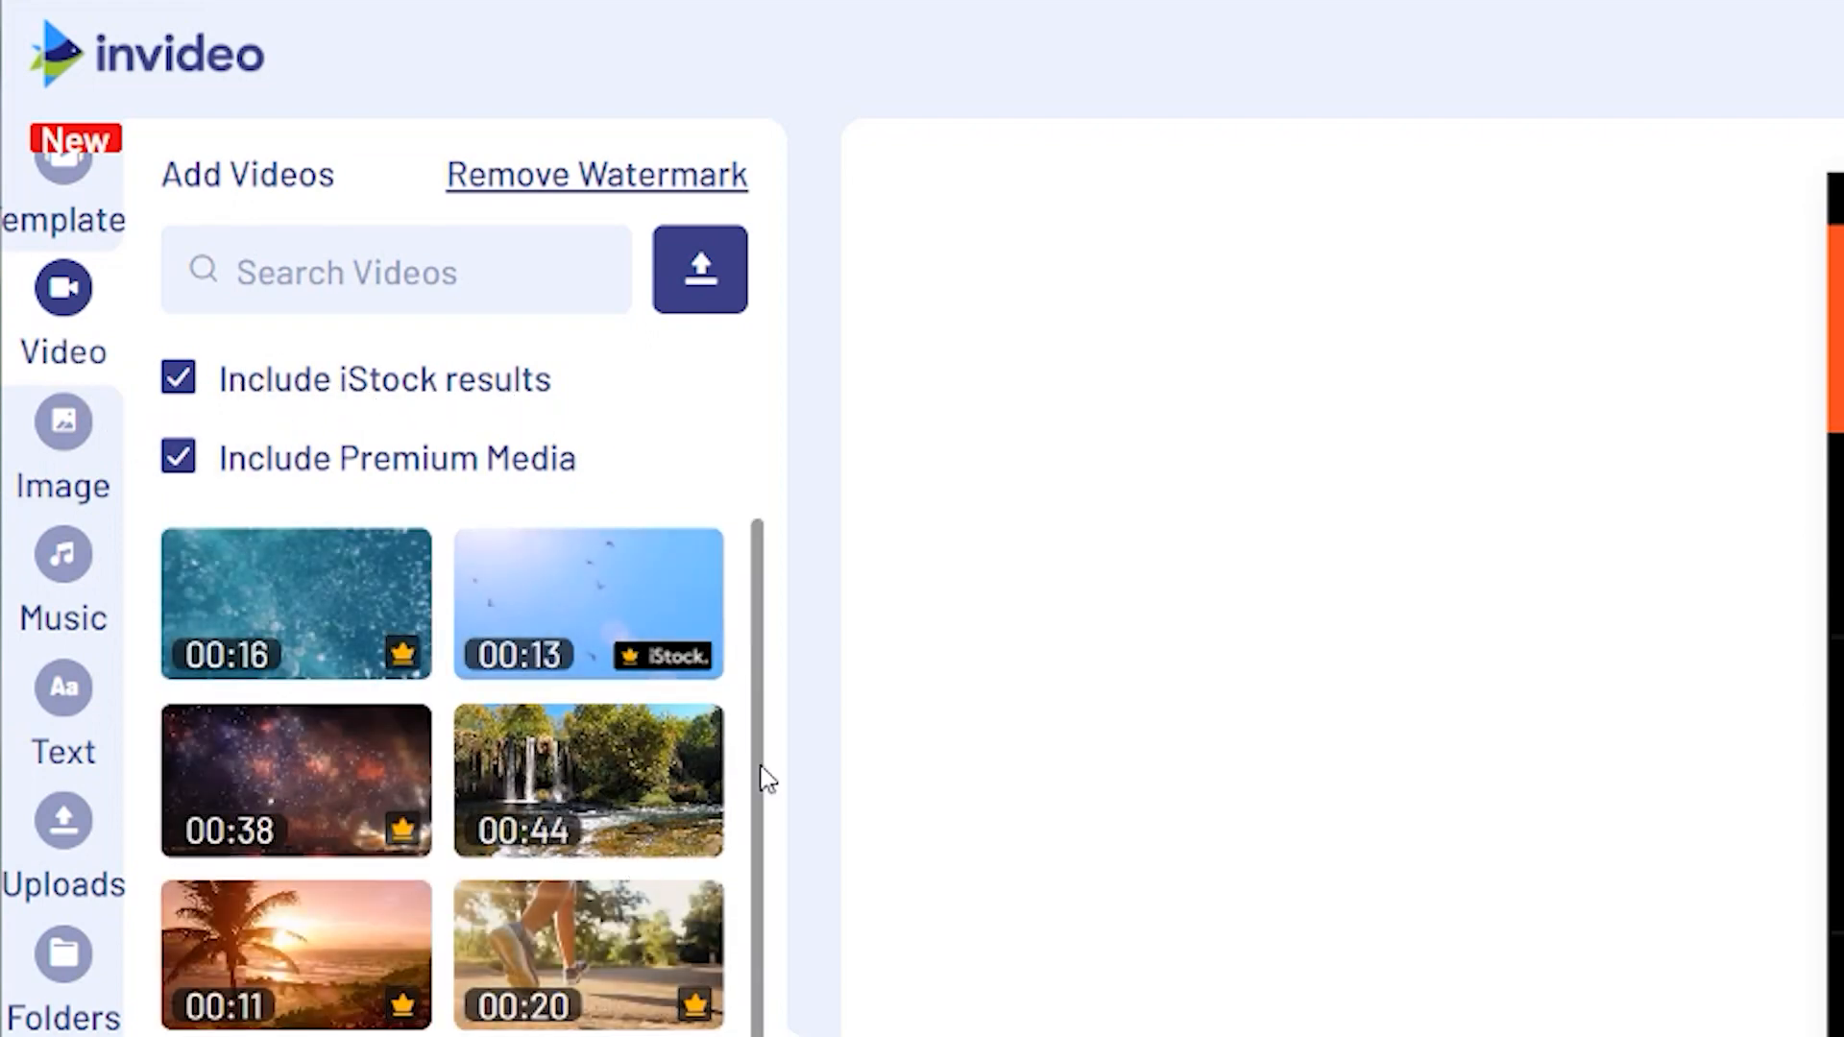
scroll(767, 777, "down", 8)
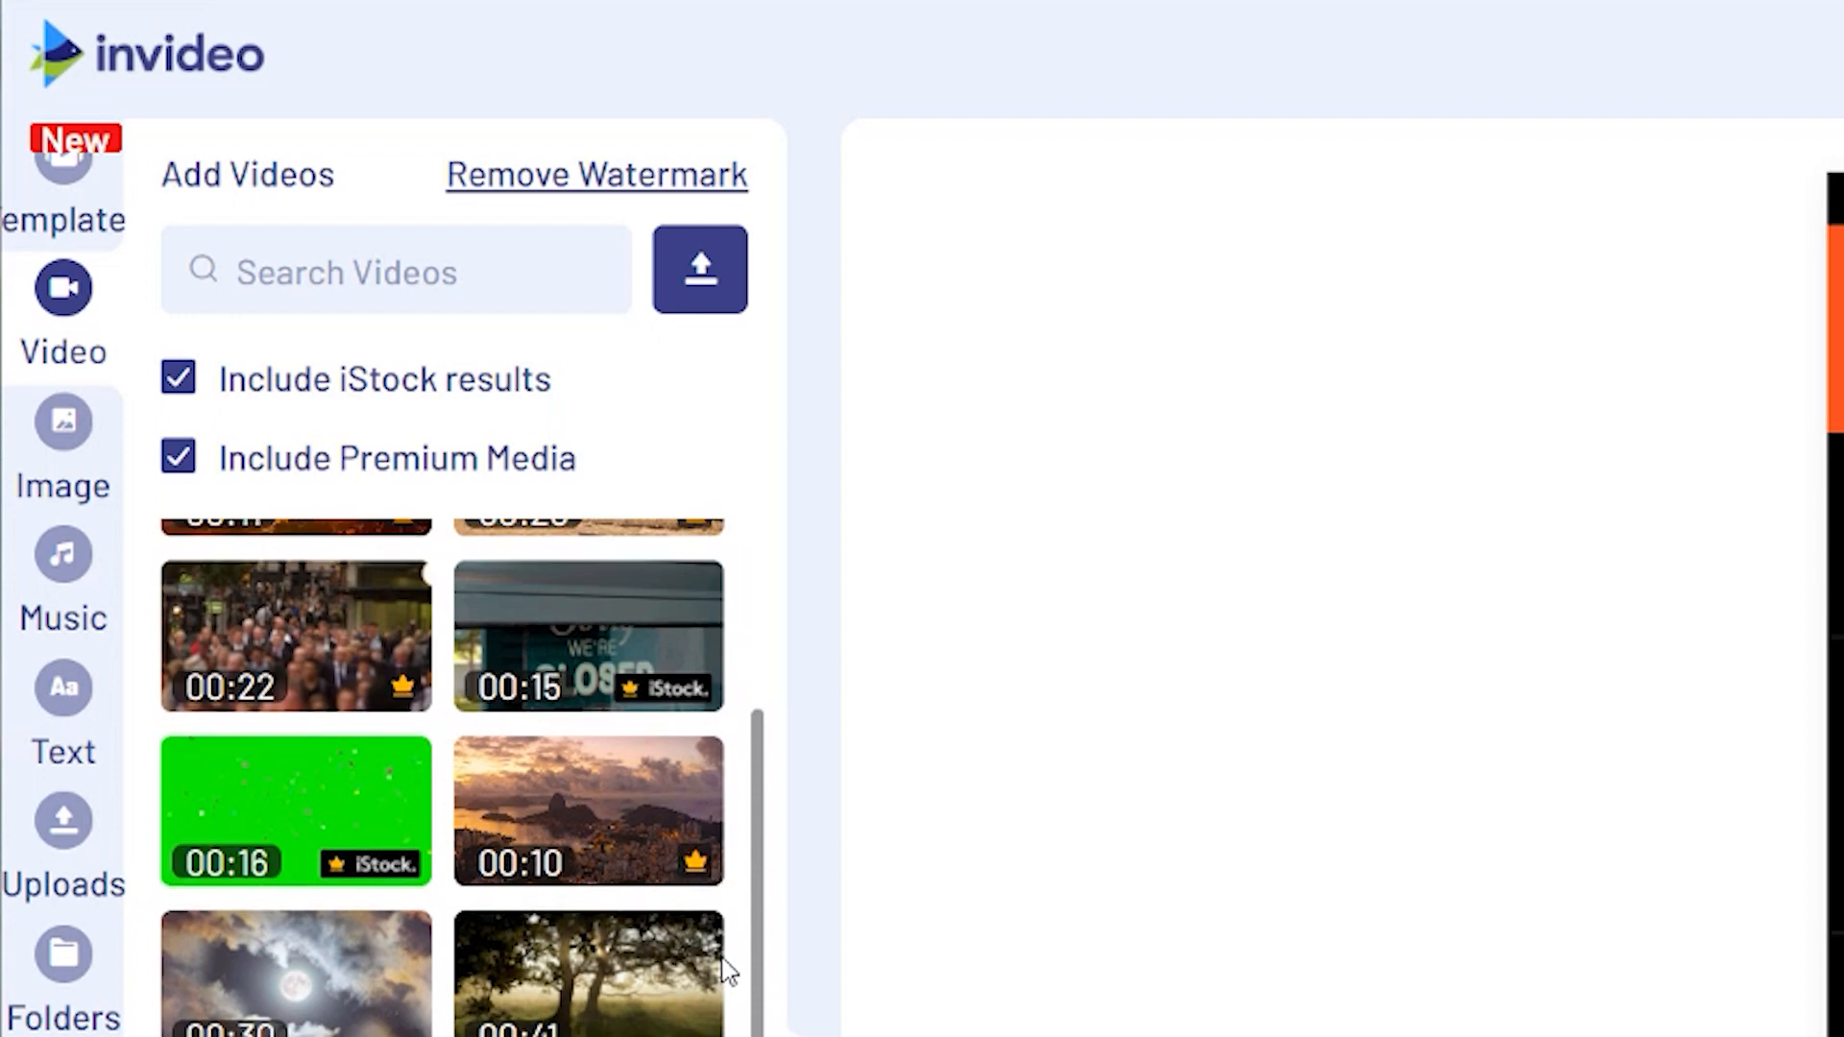
scroll(442, 777, "down", 4)
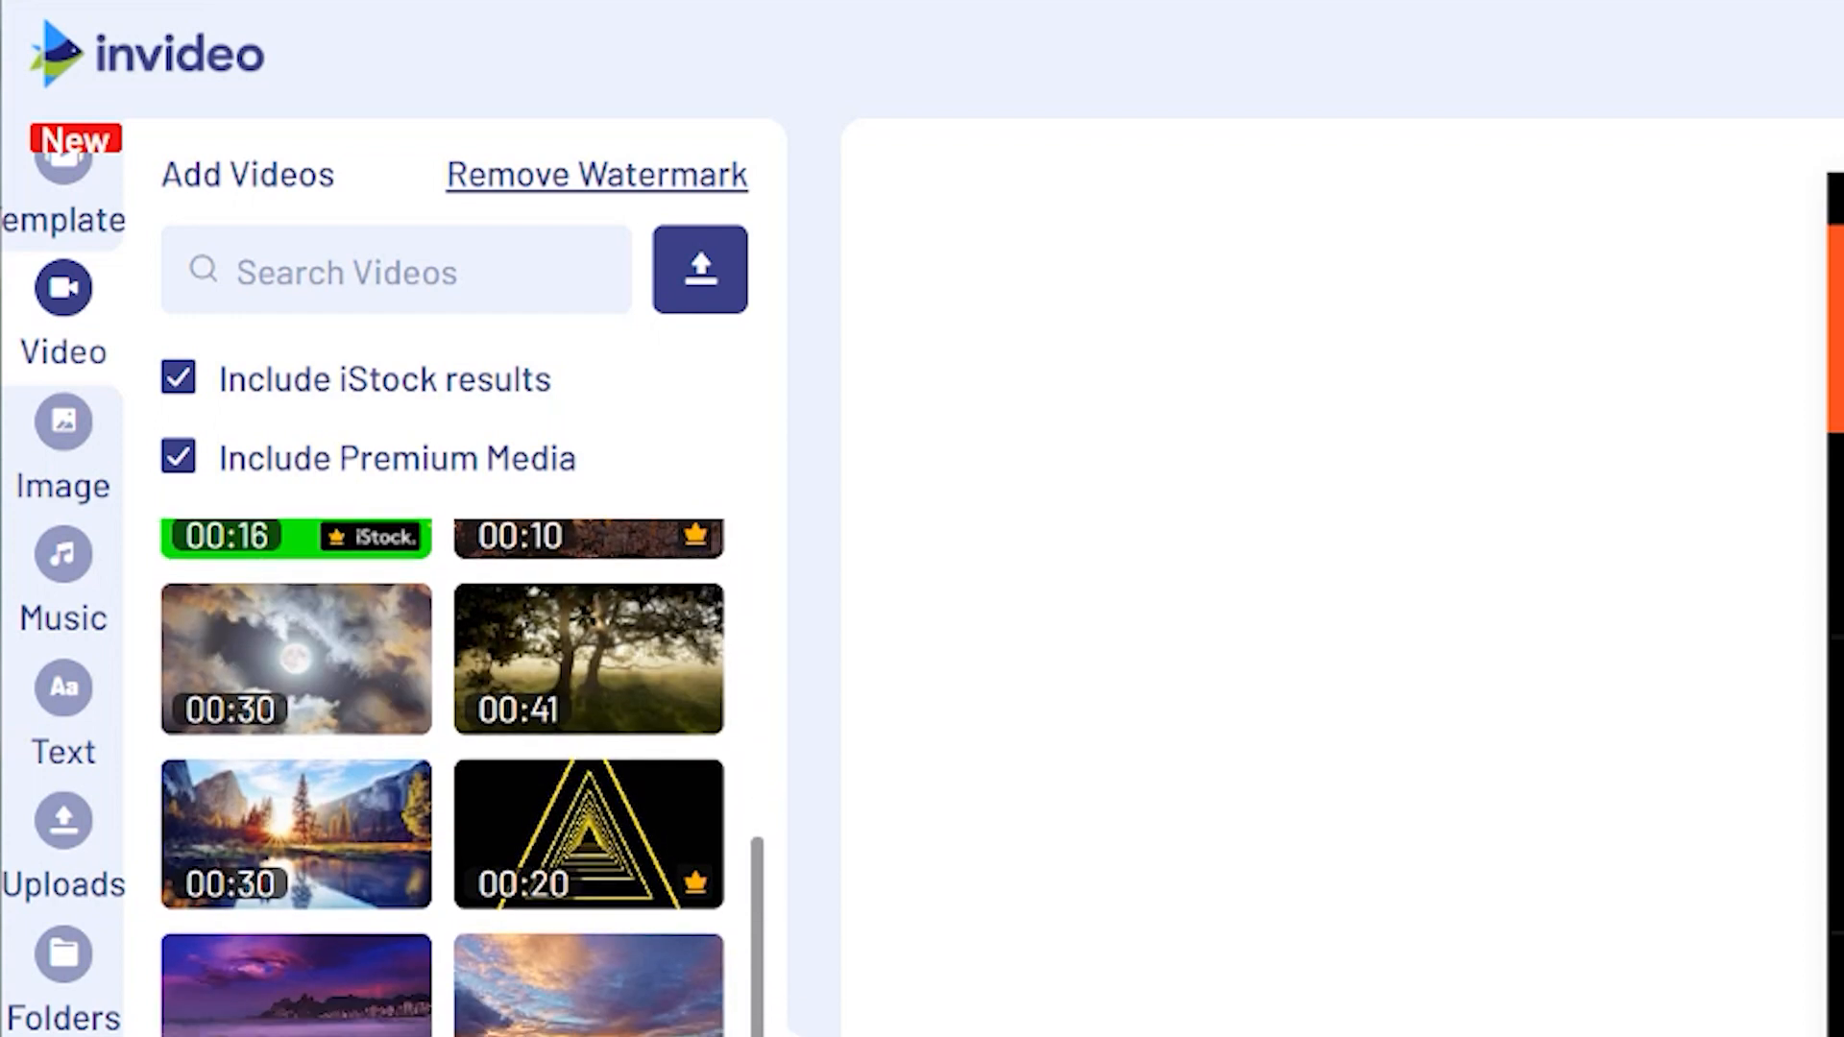
scroll(441, 778, "down", 3)
left_click(361, 286)
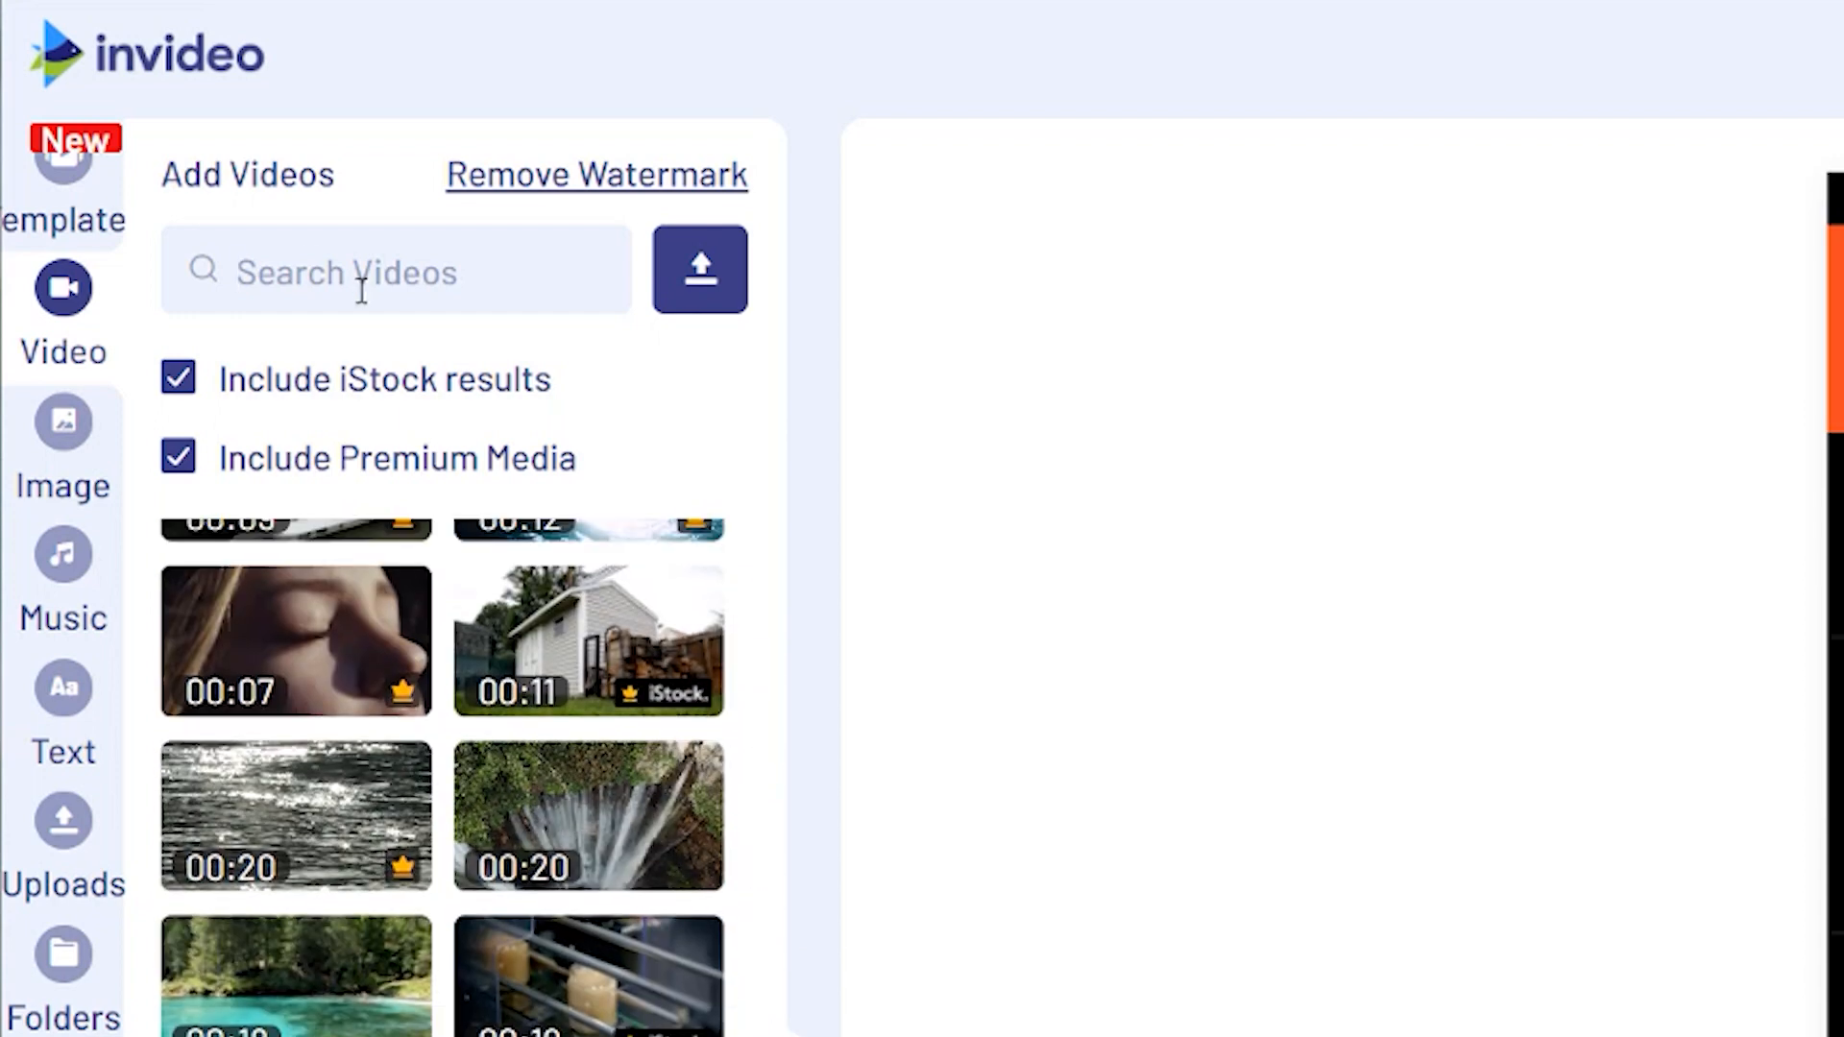
type("FREEL")
key("ctrl+a")
type("free")
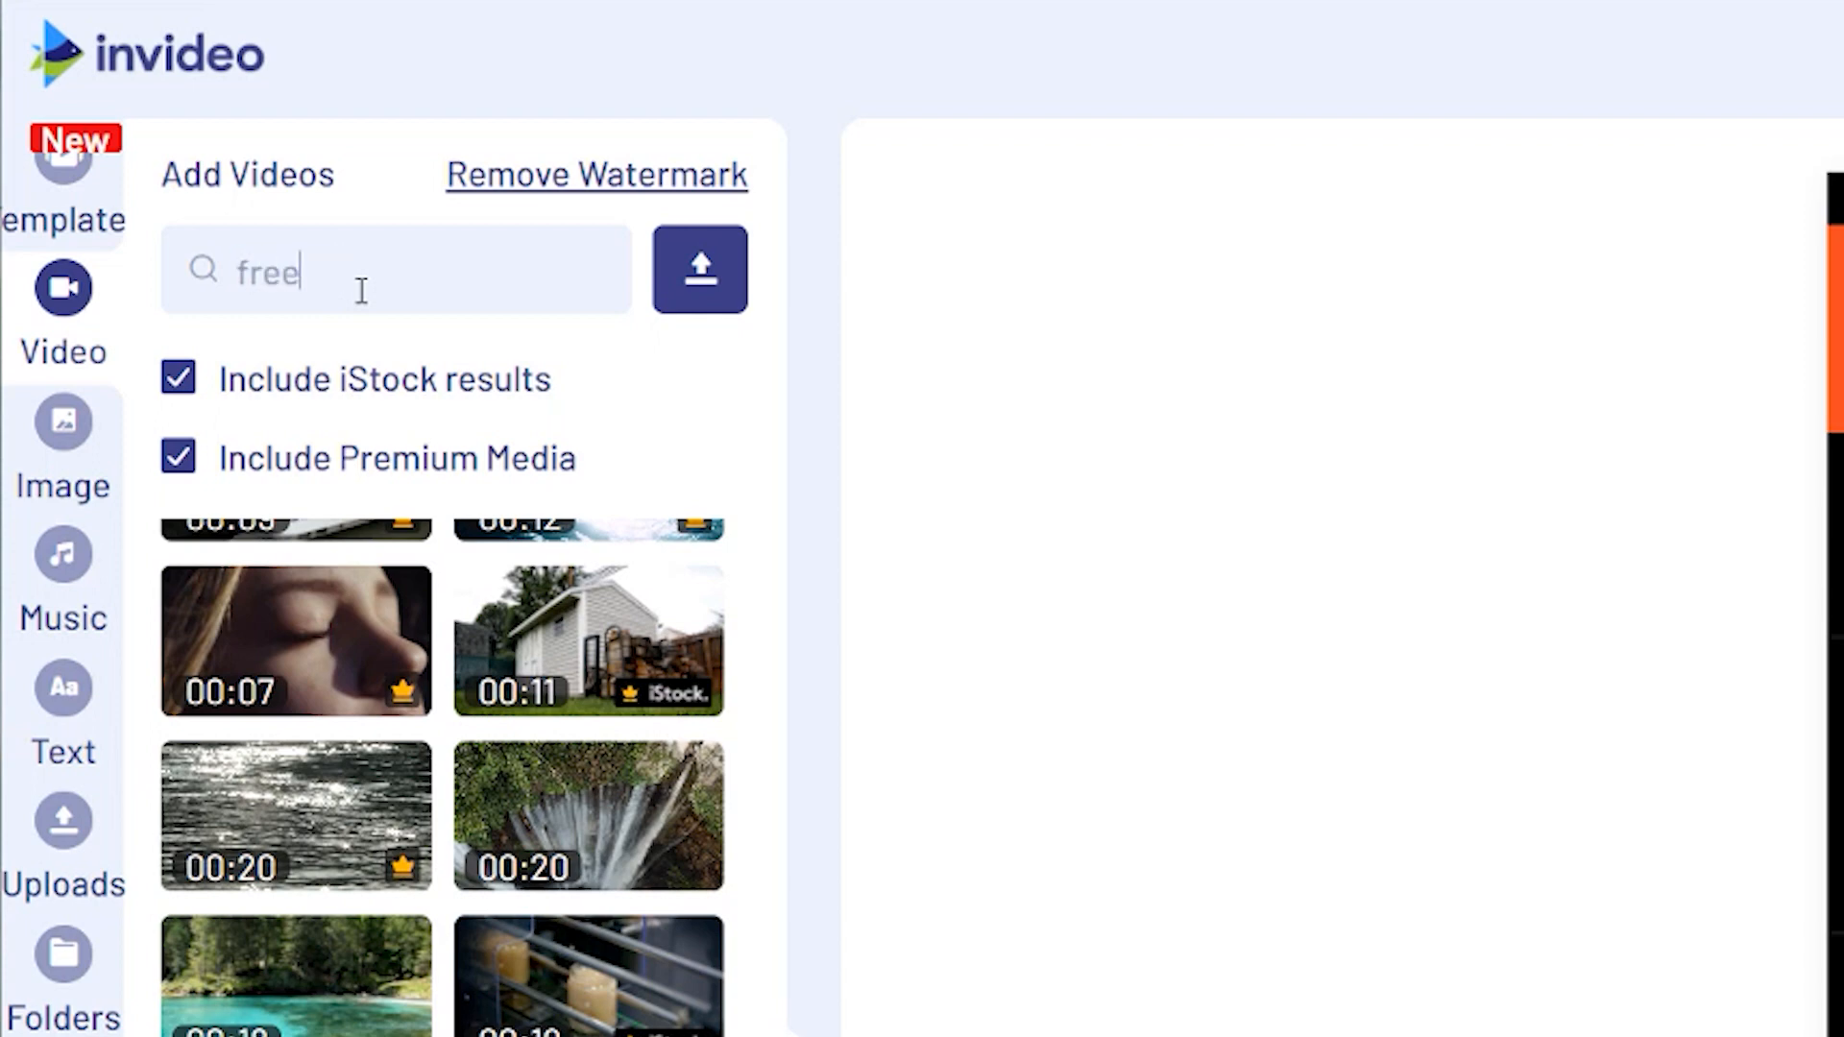
type("lance")
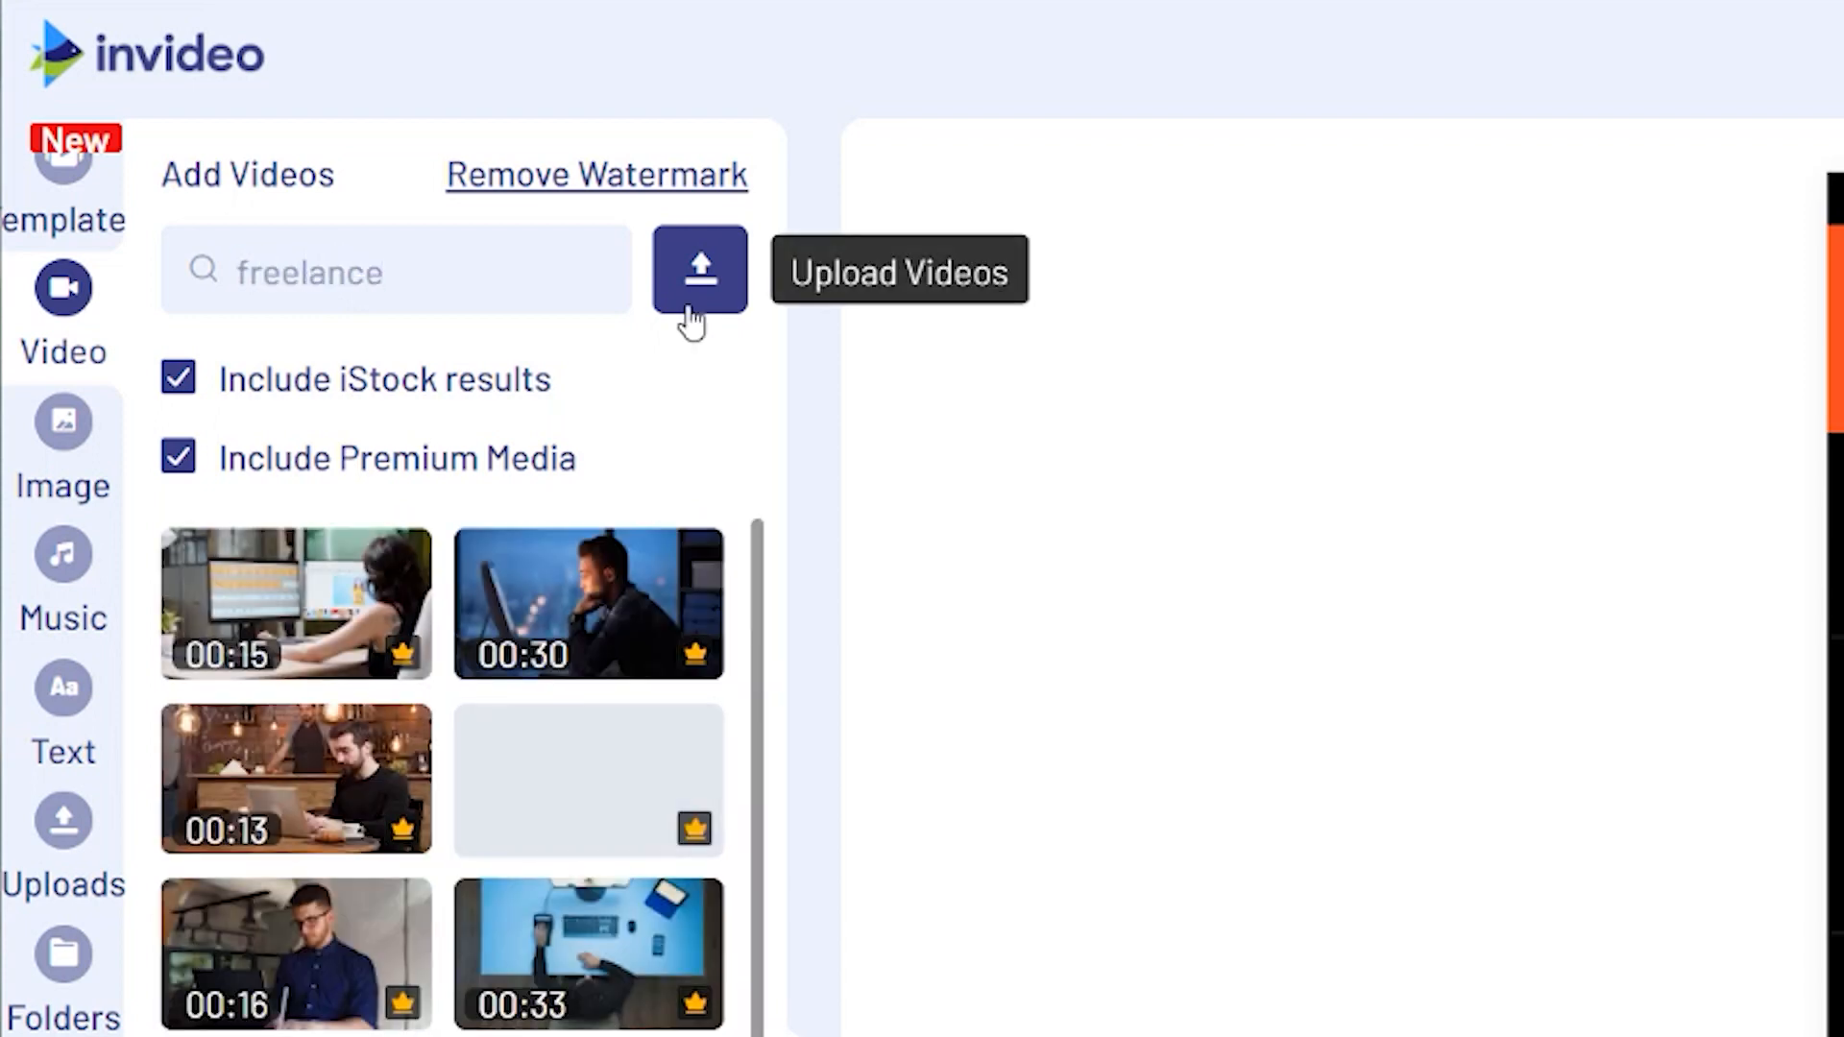
left_click(179, 461)
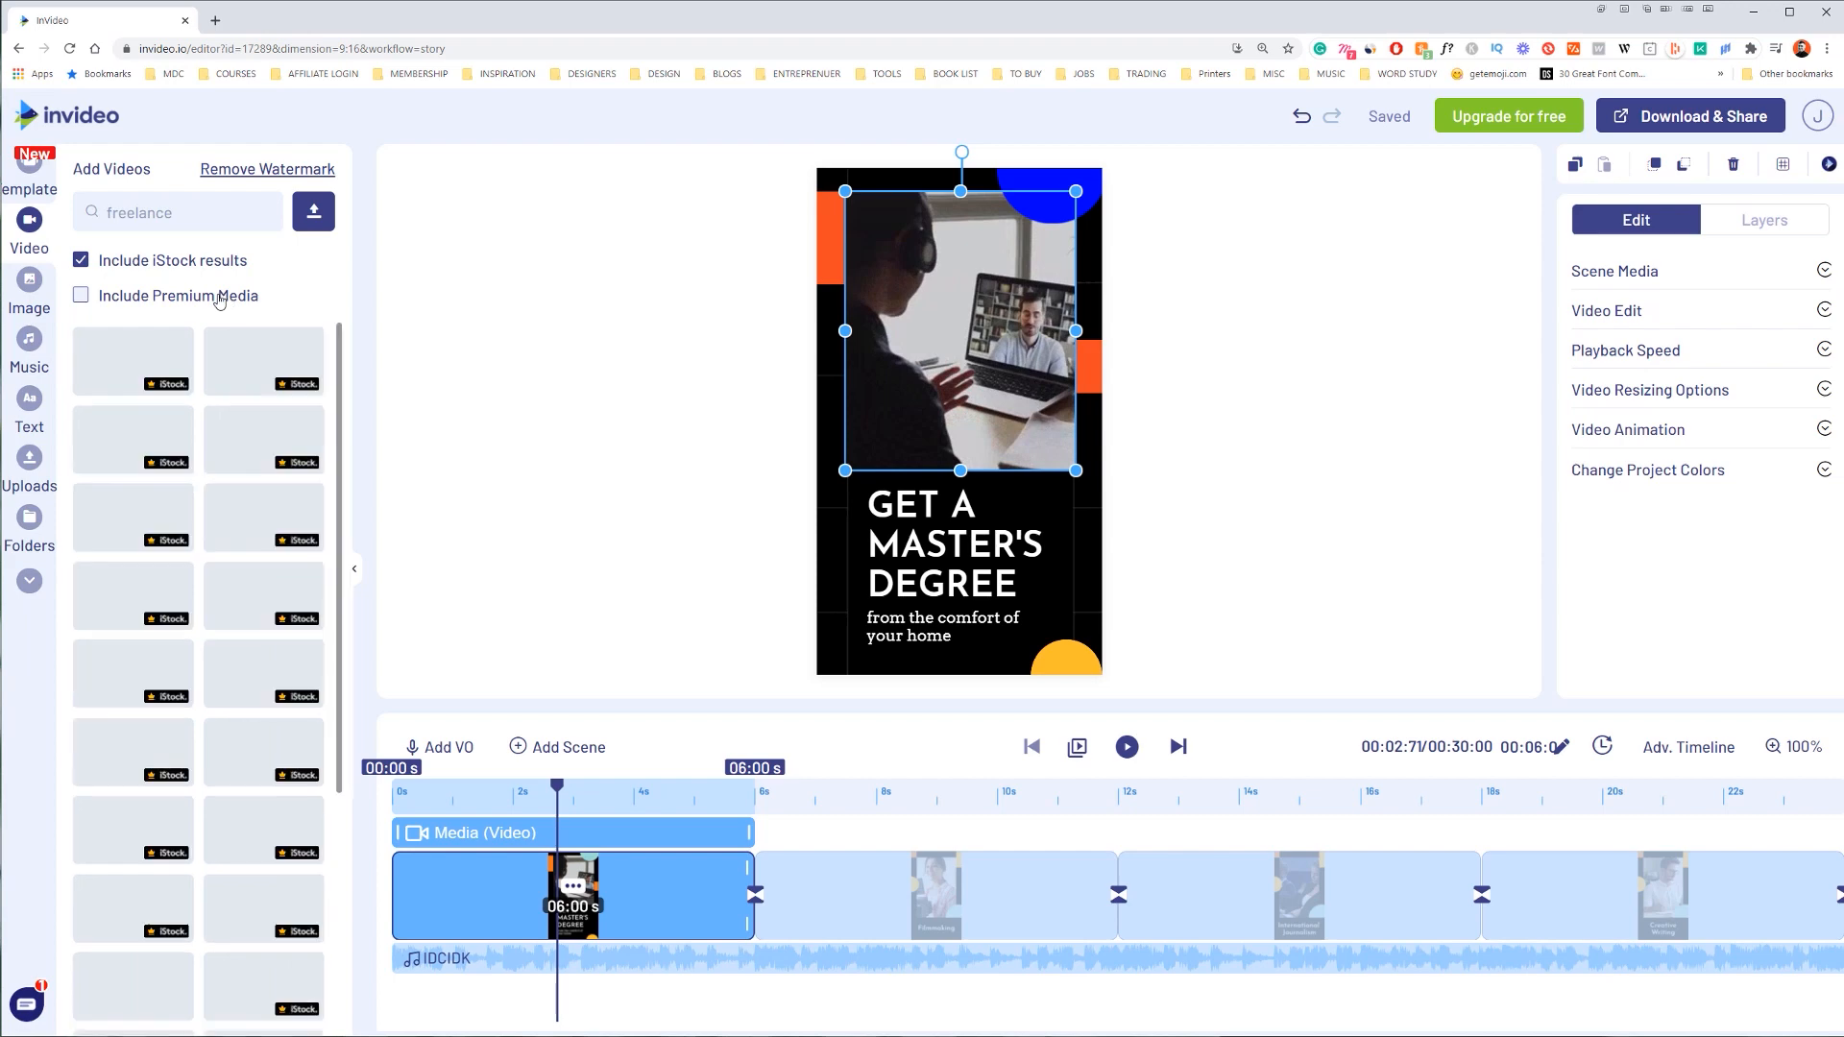
scroll(264, 452, "down", 5)
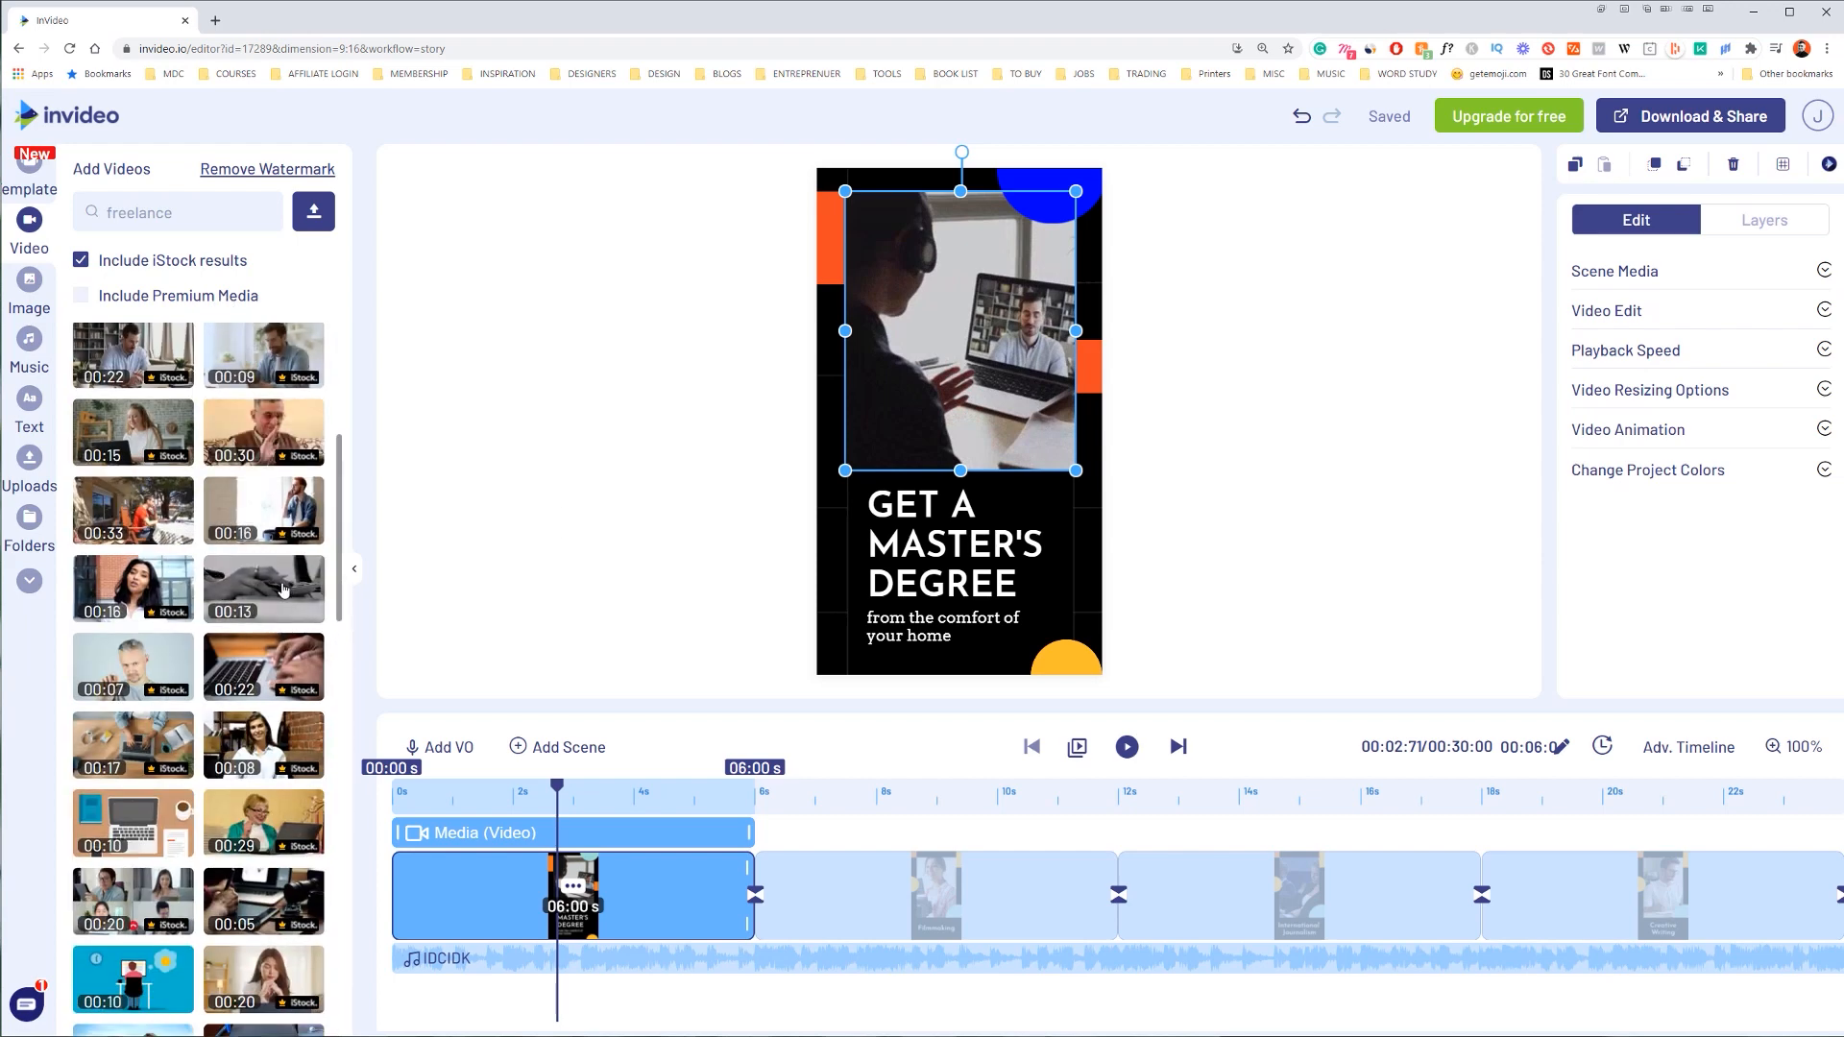
Step: Add the 10-second illustrated laptop-on-wooden-desk clip to the first scene, using its full length
left_click(135, 824)
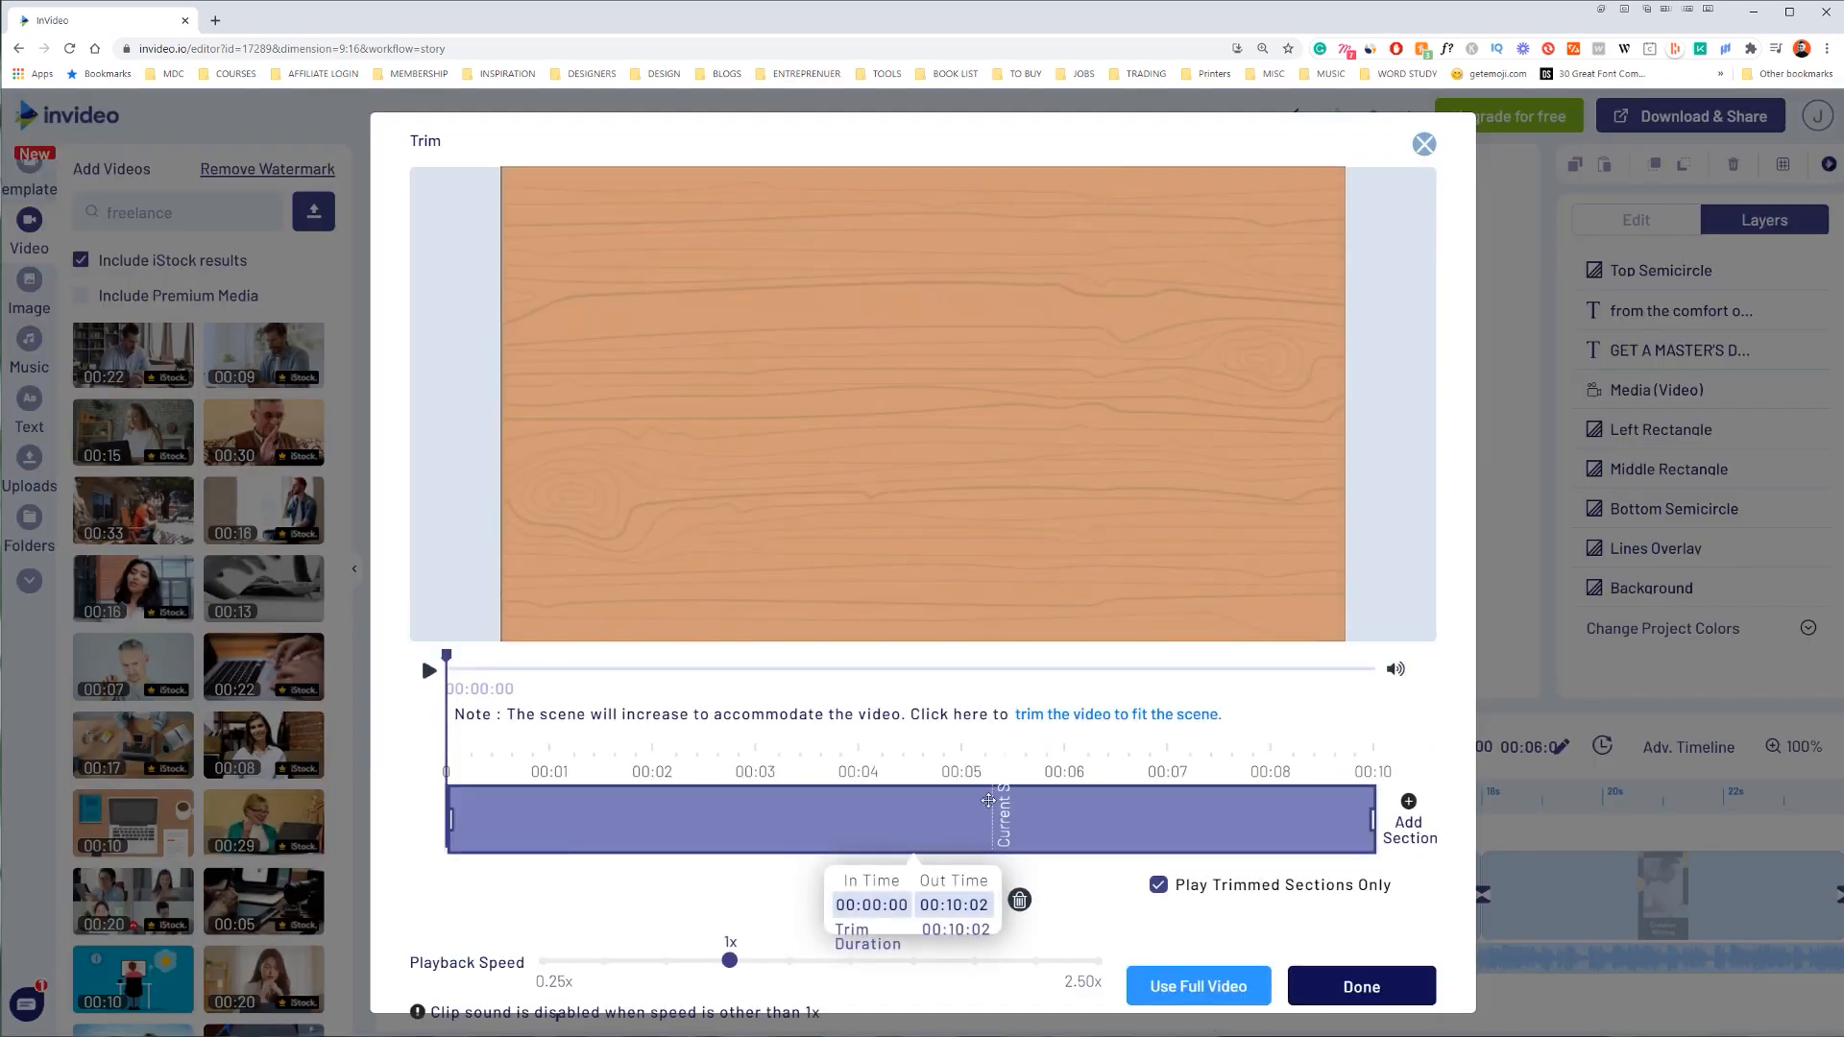
mouse_move(1373, 816)
left_mouse_down()
mouse_move(929, 816)
mouse_move(1397, 817)
left_mouse_up()
left_click_drag(451, 818, 411, 828)
left_click(1186, 993)
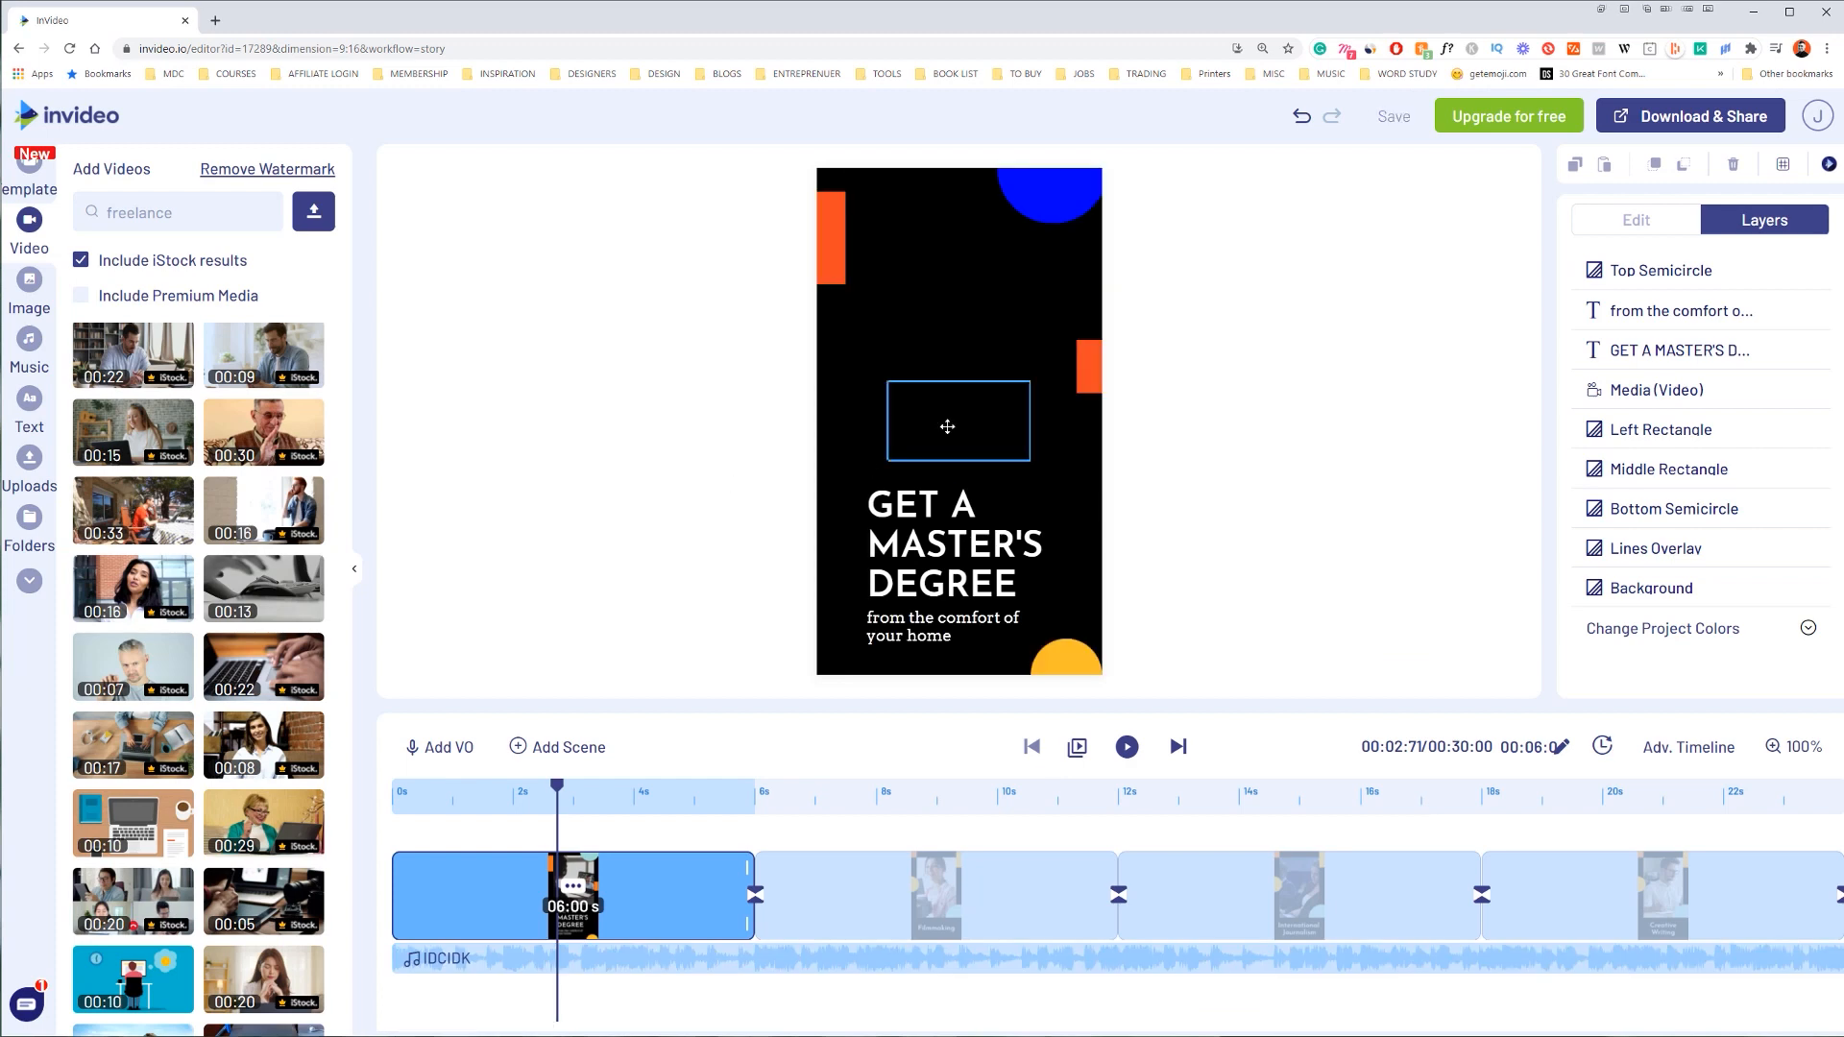
Step: Stretch the new laptop clip on the canvas so it covers the original video's area above the headline
left_click(946, 426)
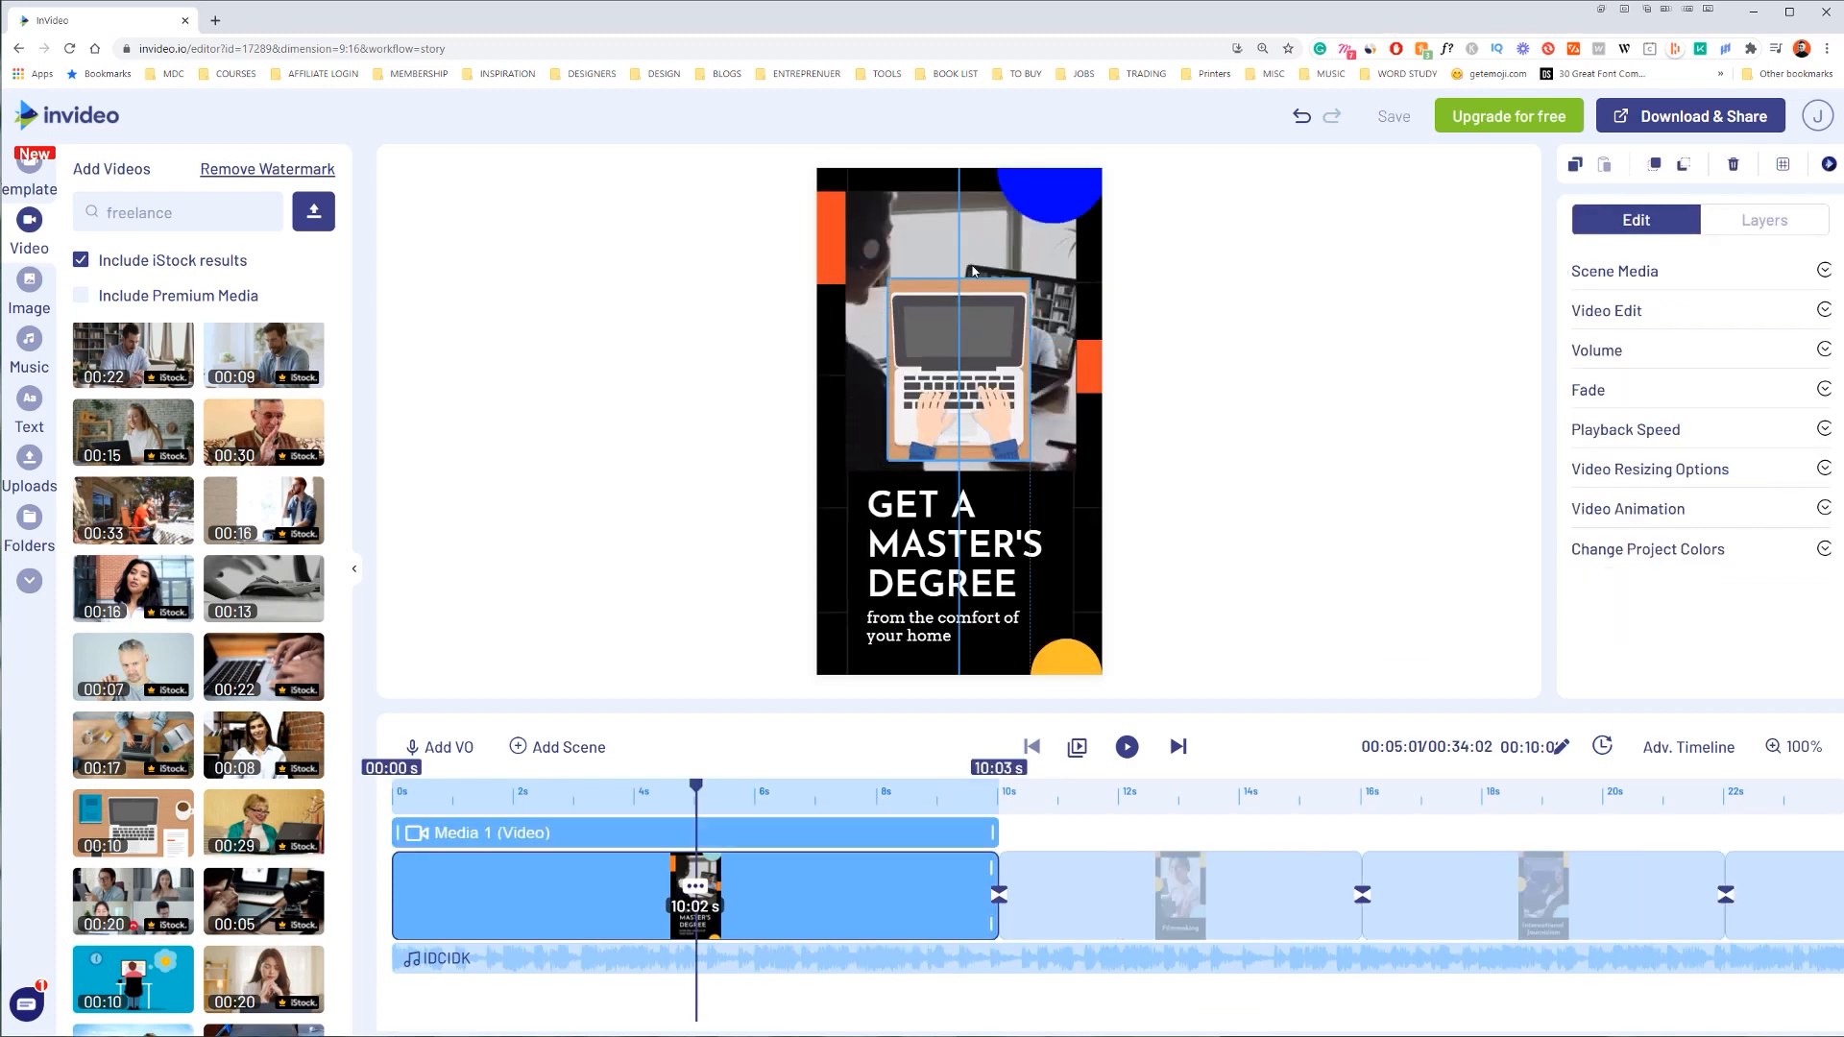
left_click_drag(970, 376, 968, 200)
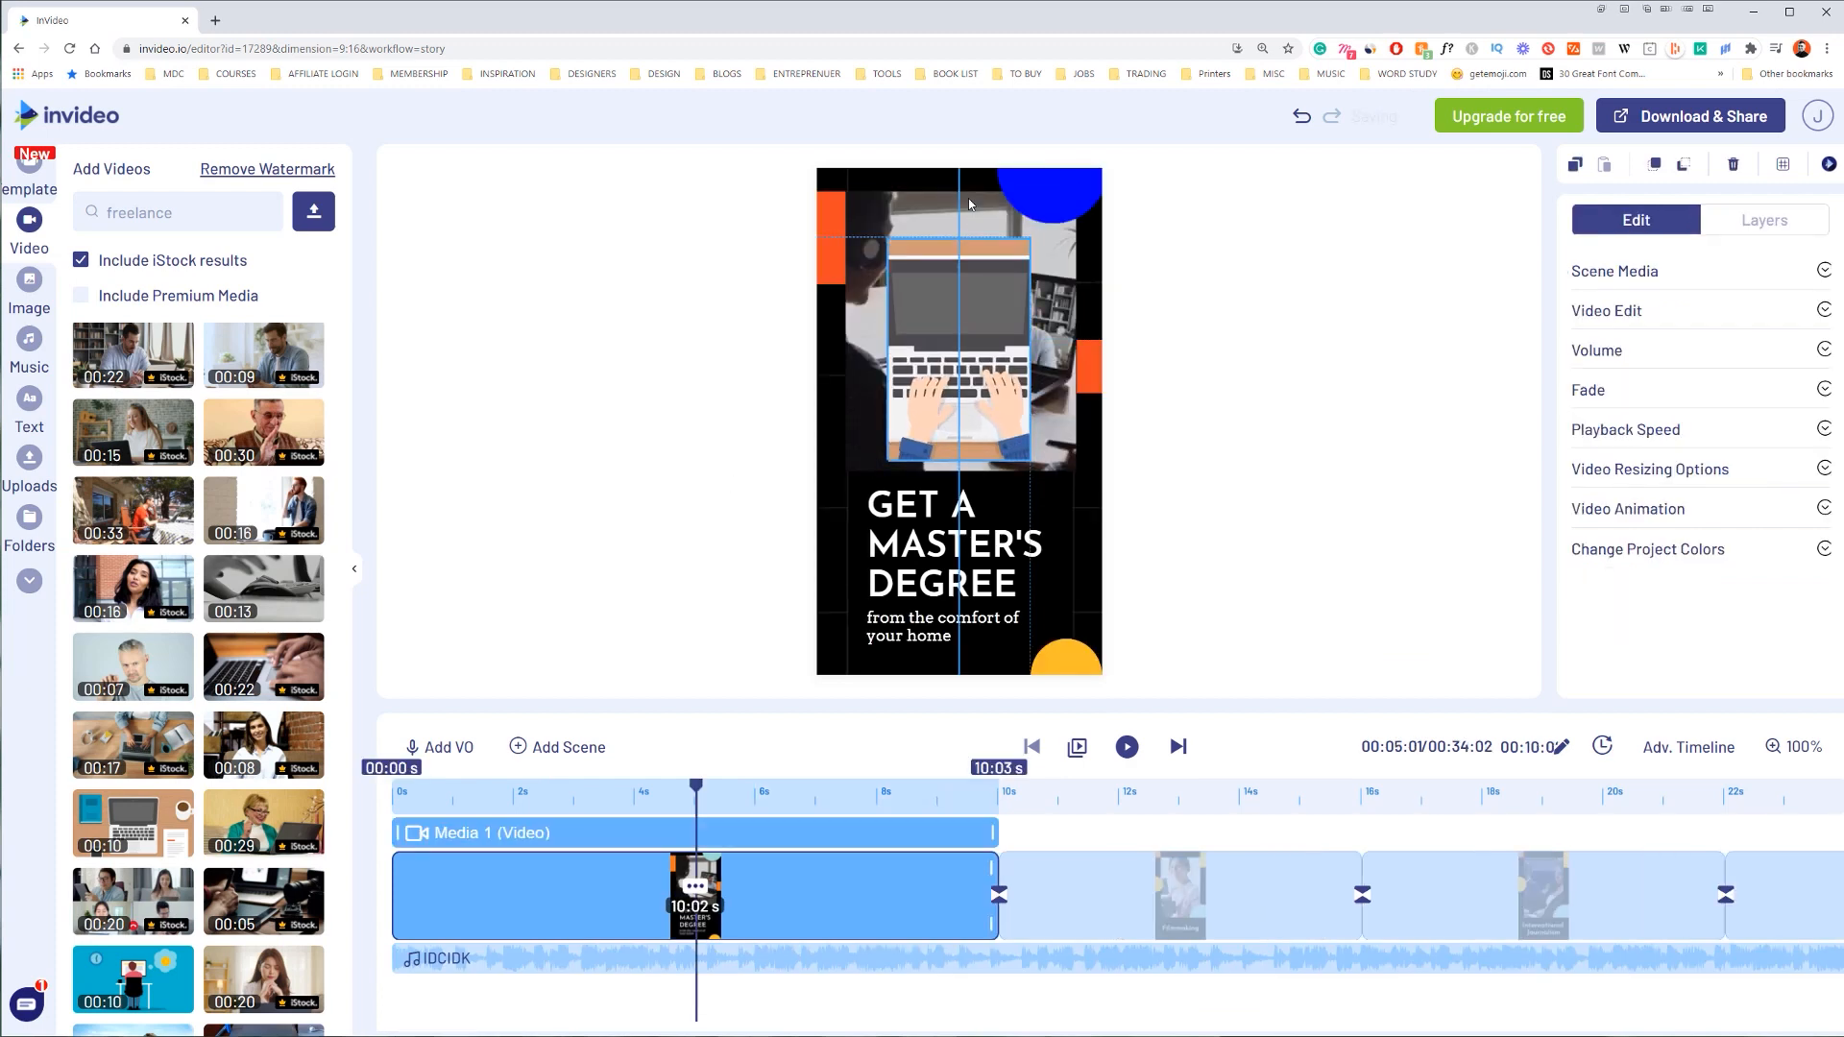
left_click_drag(1030, 462, 1045, 488)
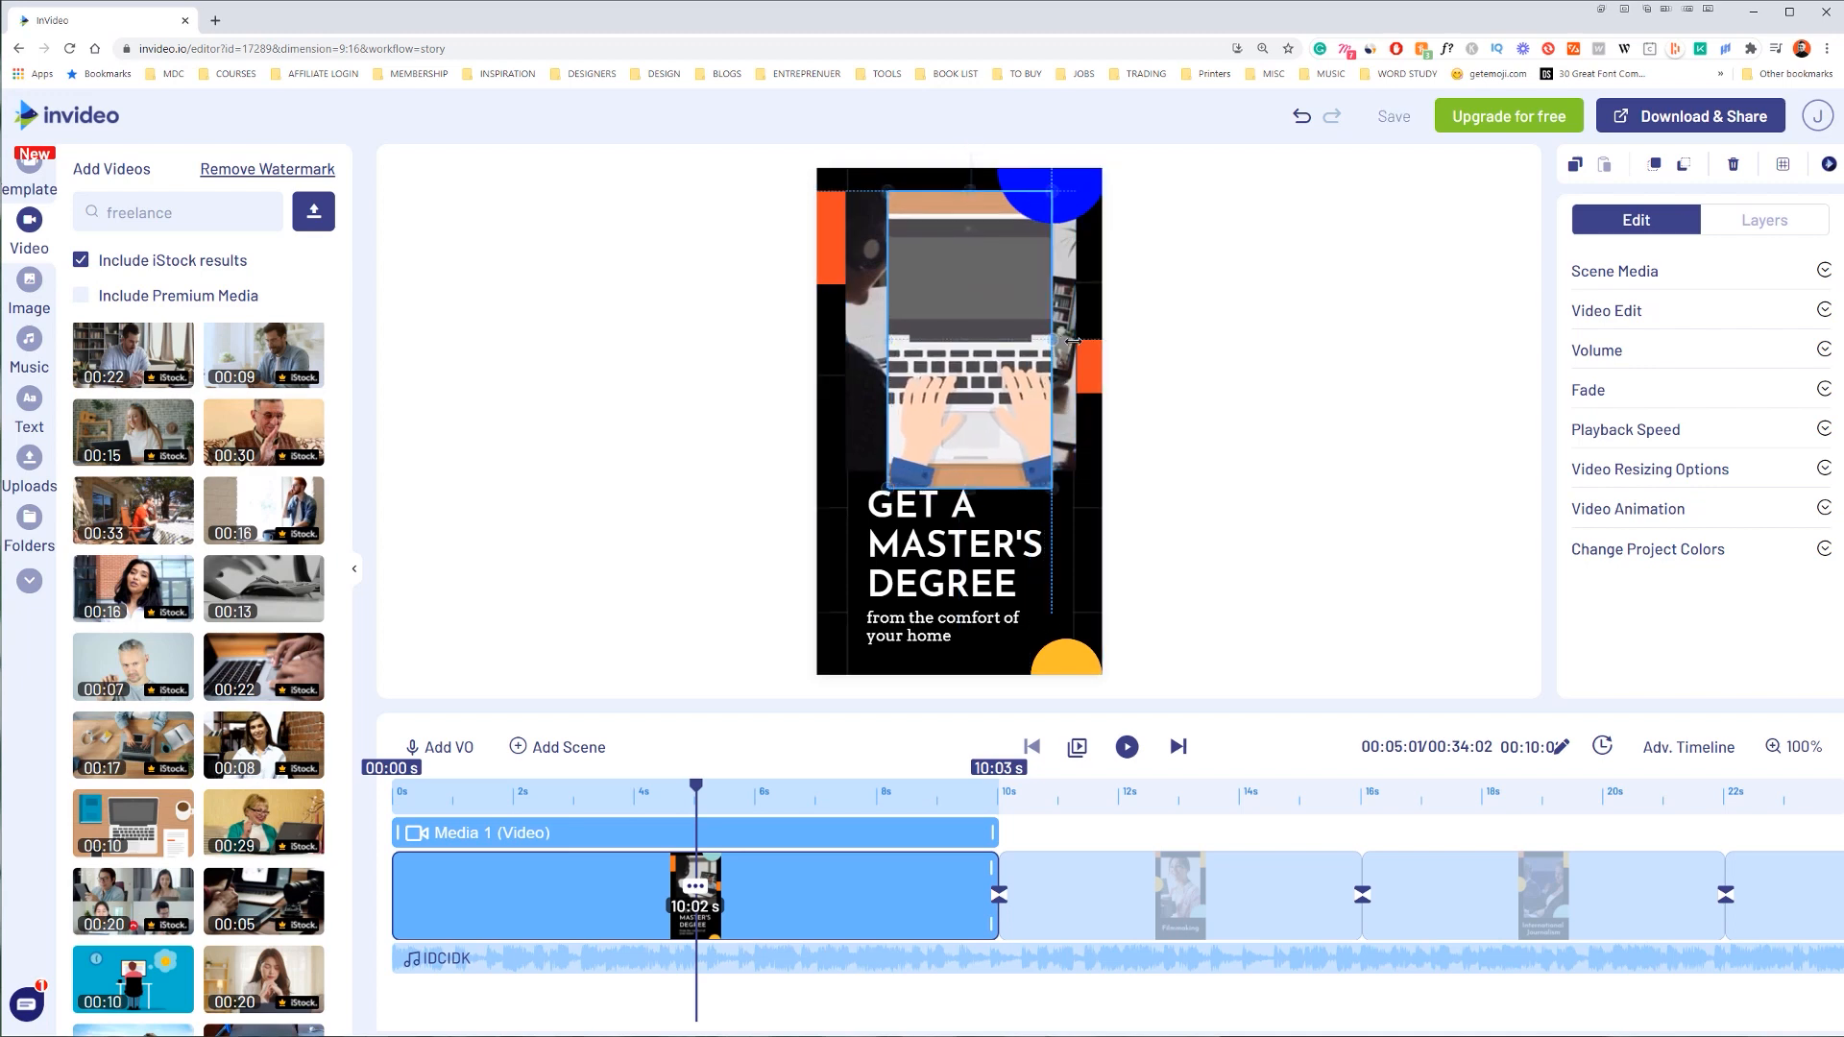
left_click_drag(1048, 341, 1076, 341)
Step: Replace the first scene's headline text with "JOIN MURA ACADEMY"
left_click(940, 503)
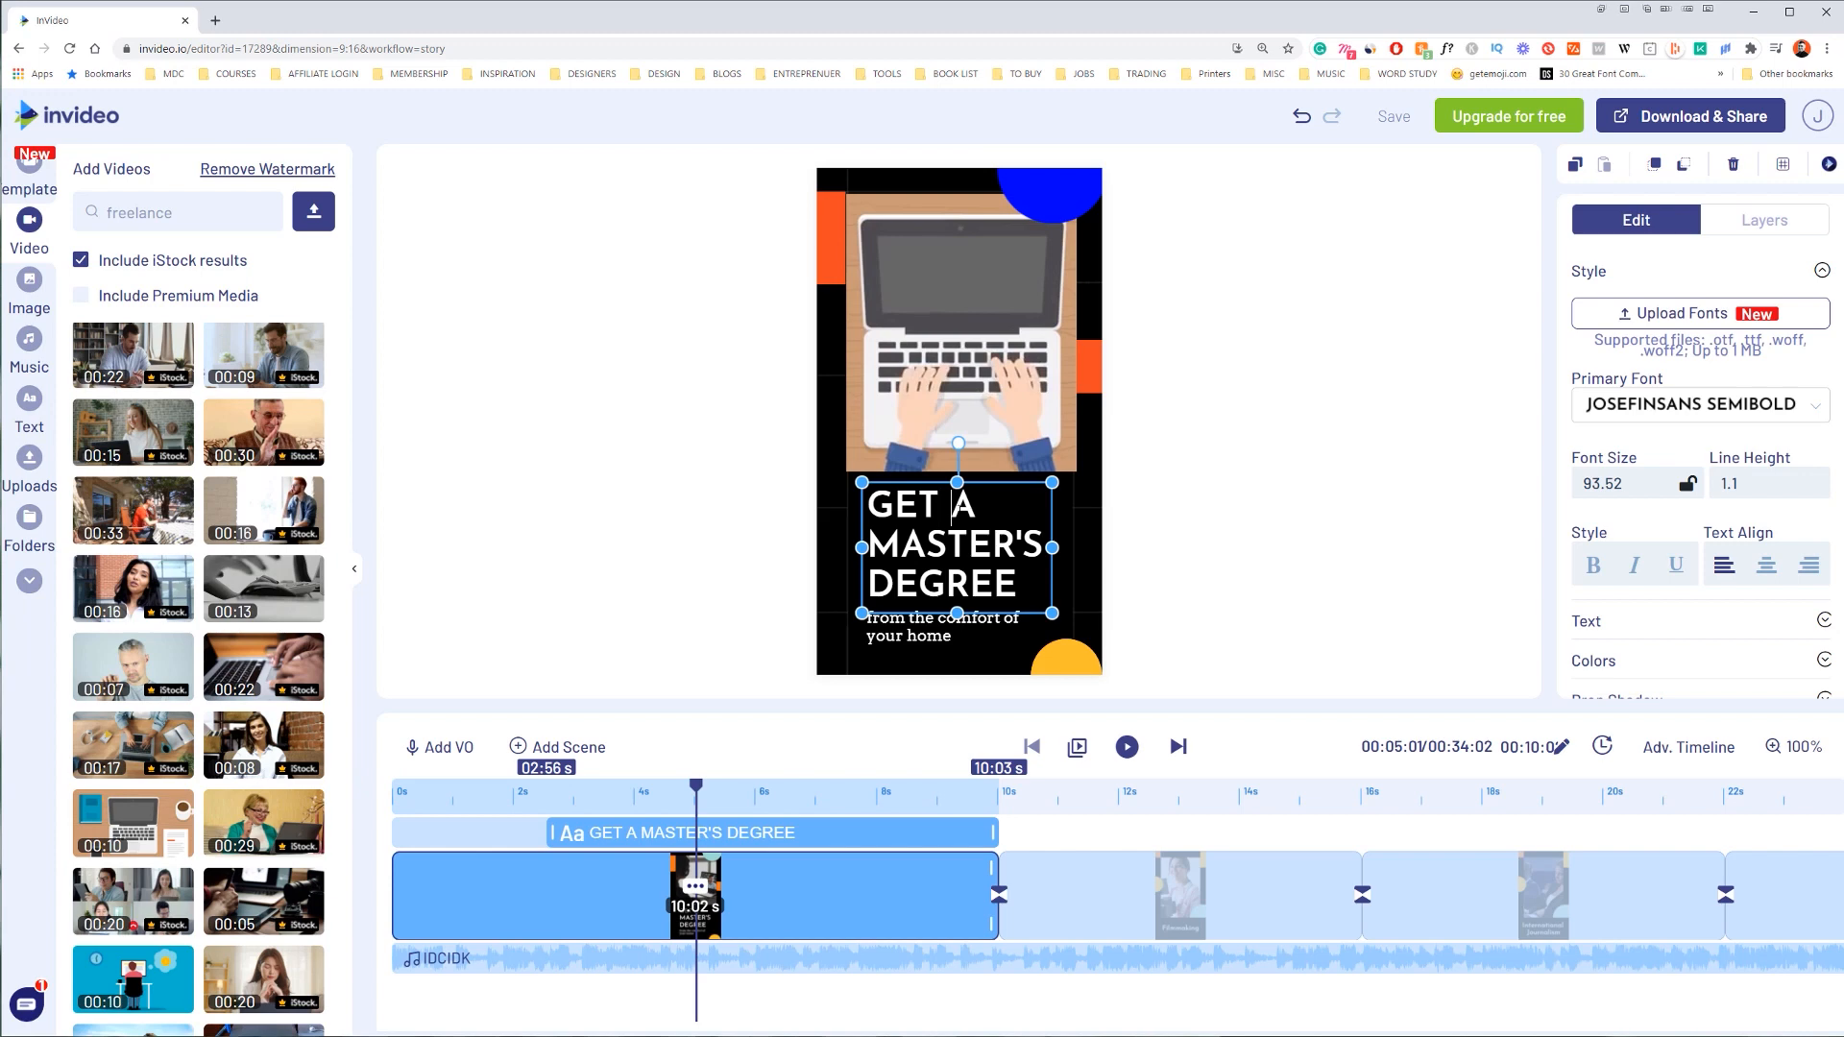
left_click(1080, 553)
left_click(971, 543)
double_click(971, 543)
left_click(970, 544)
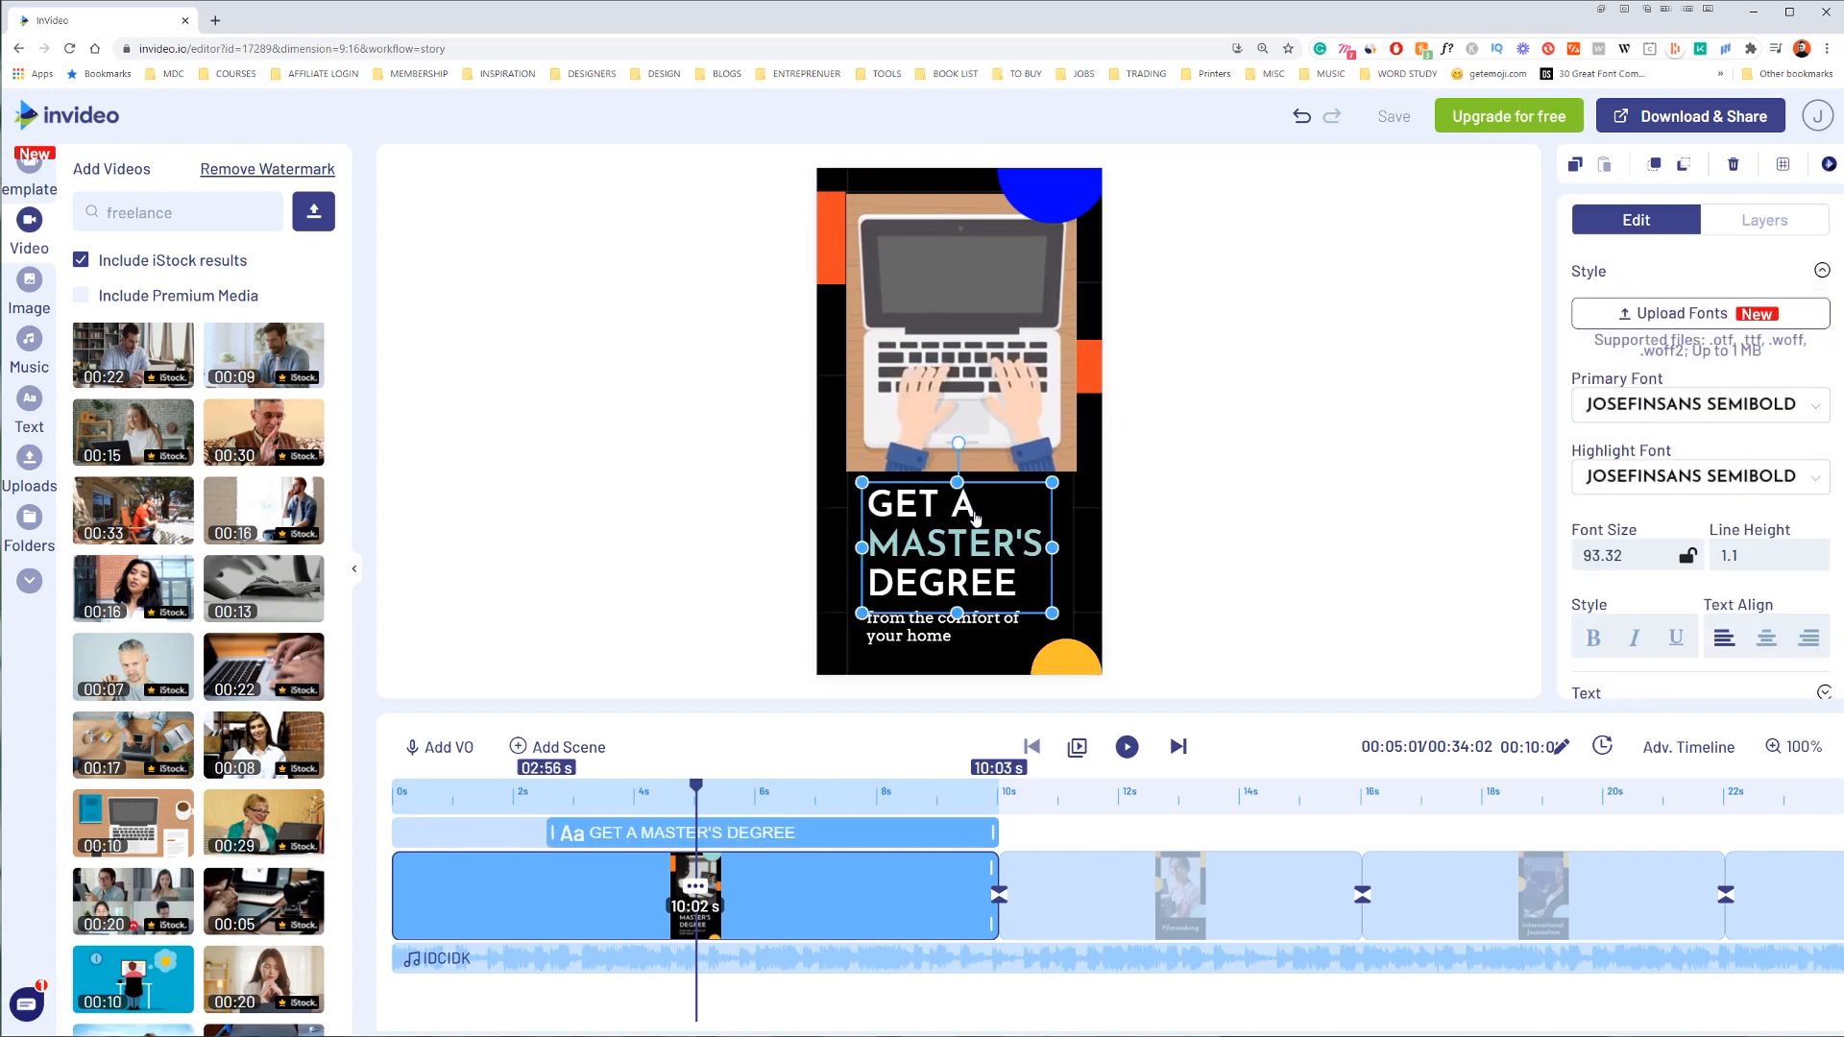
triple_click(920, 538)
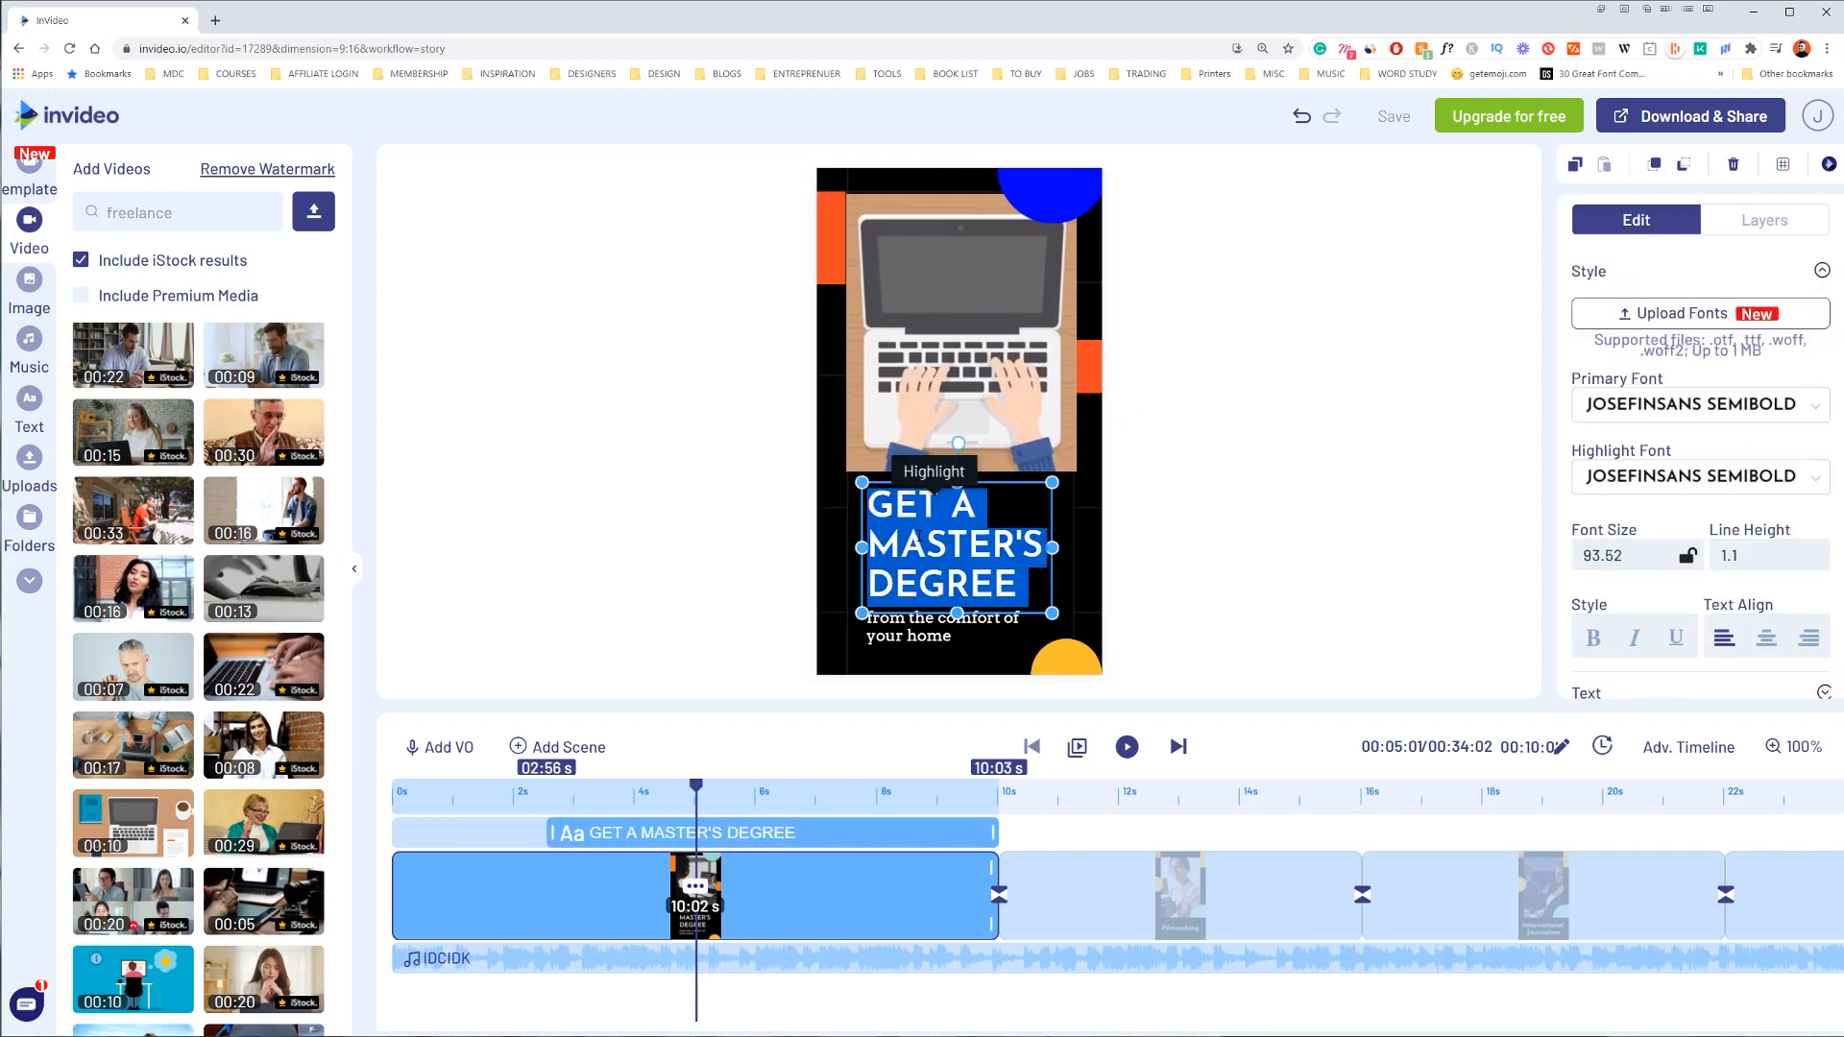
type("join mu")
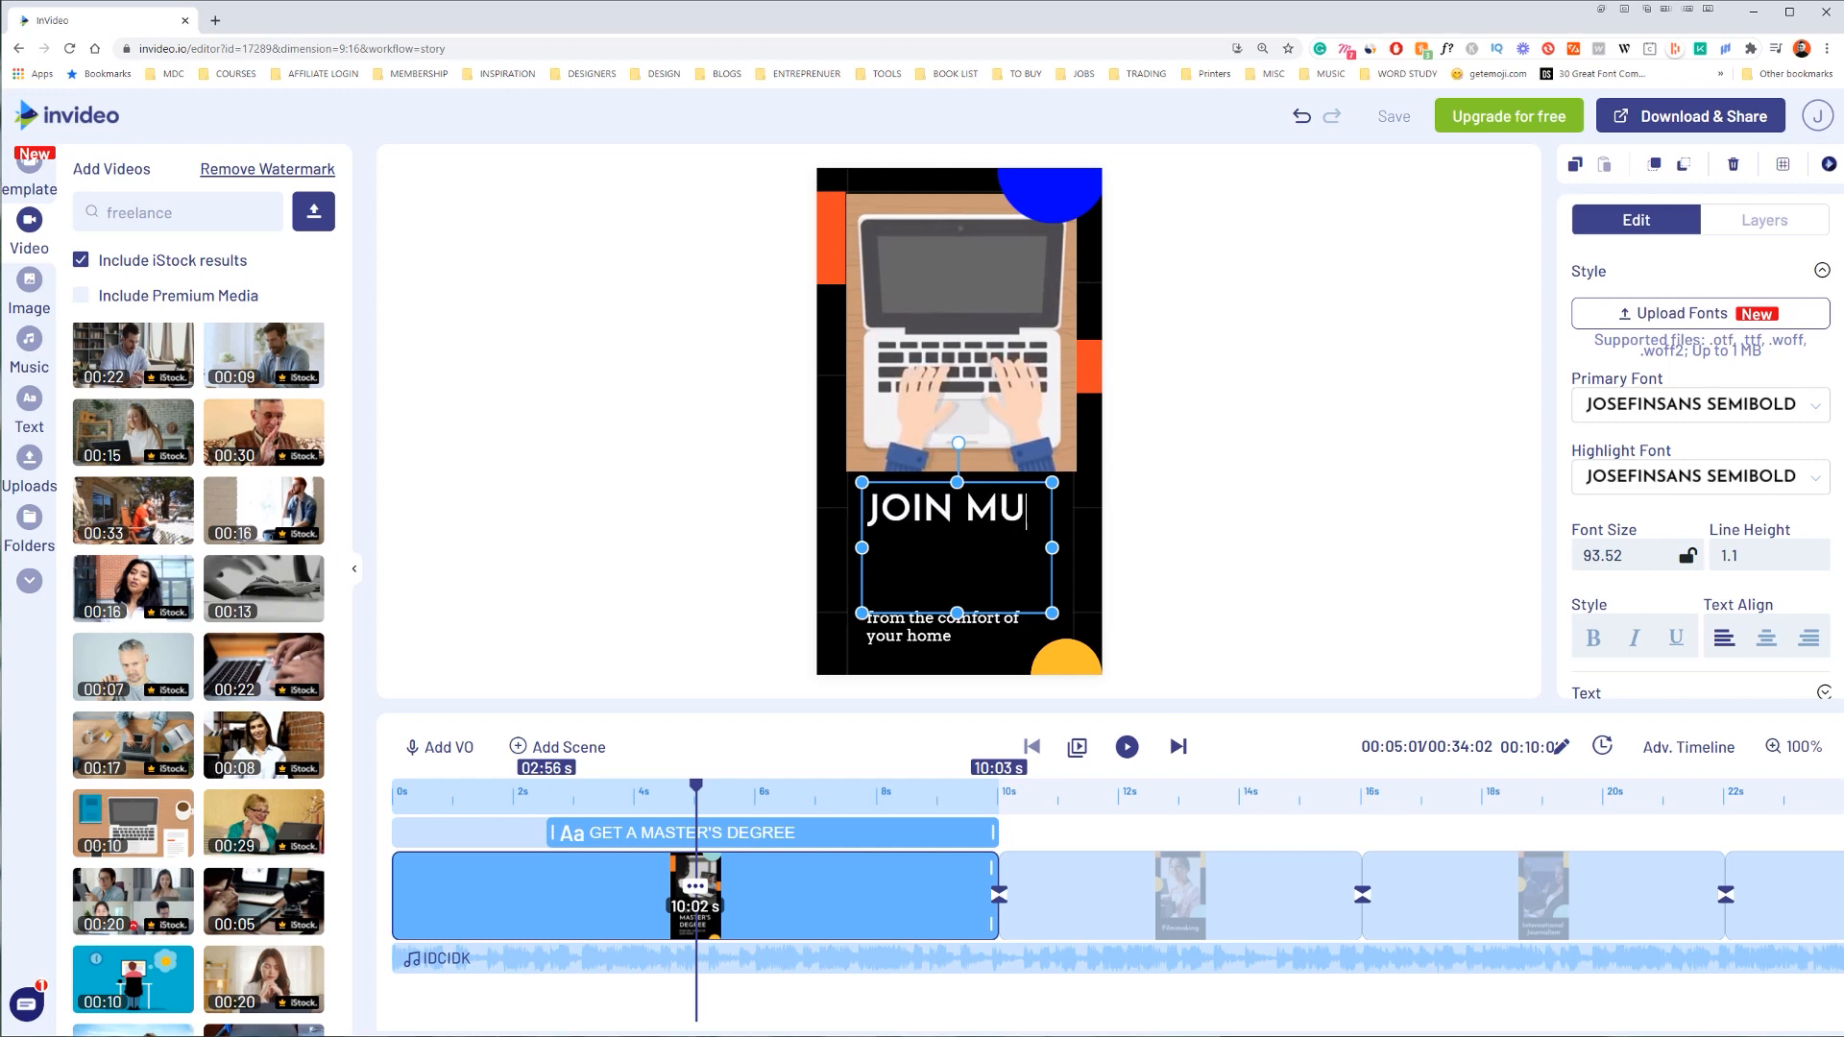
type("ra academy")
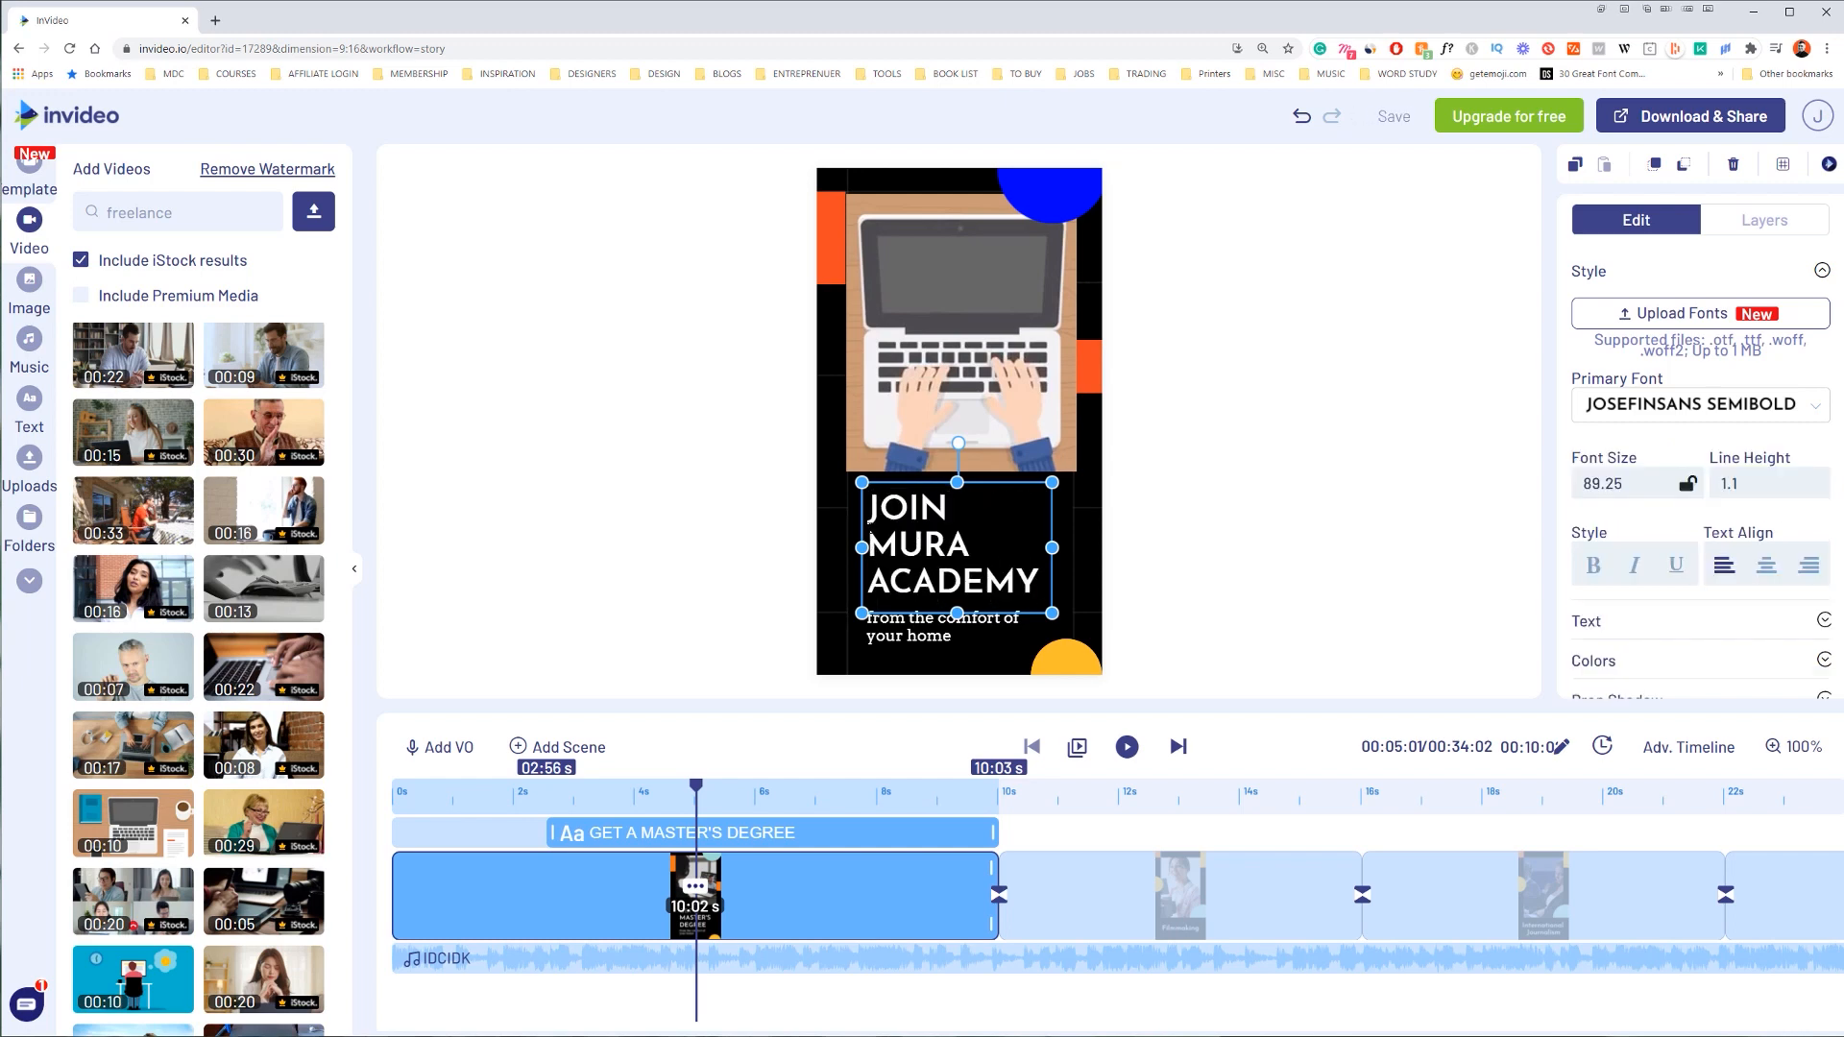
Step: Set the headline's primary font to Poppins Black
left_click(1769, 404)
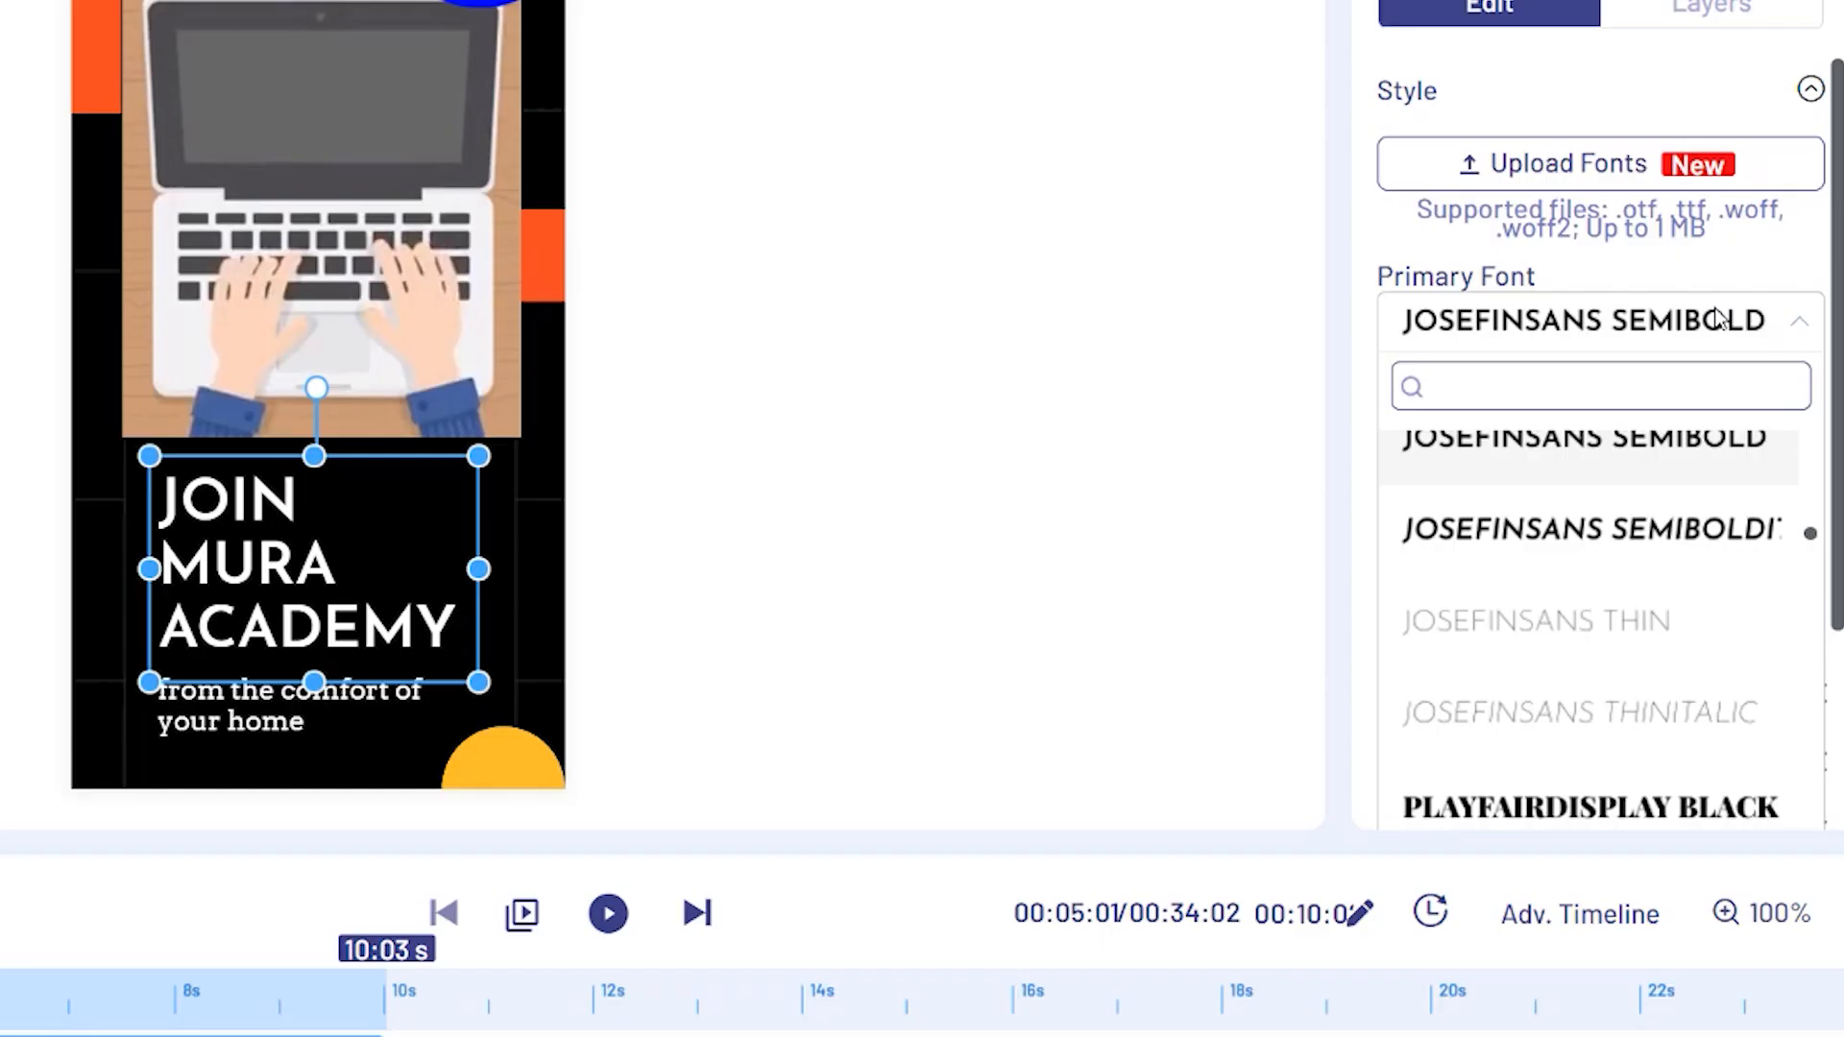
scroll(1575, 338, "down", 3)
scroll(1602, 383, "down", 6)
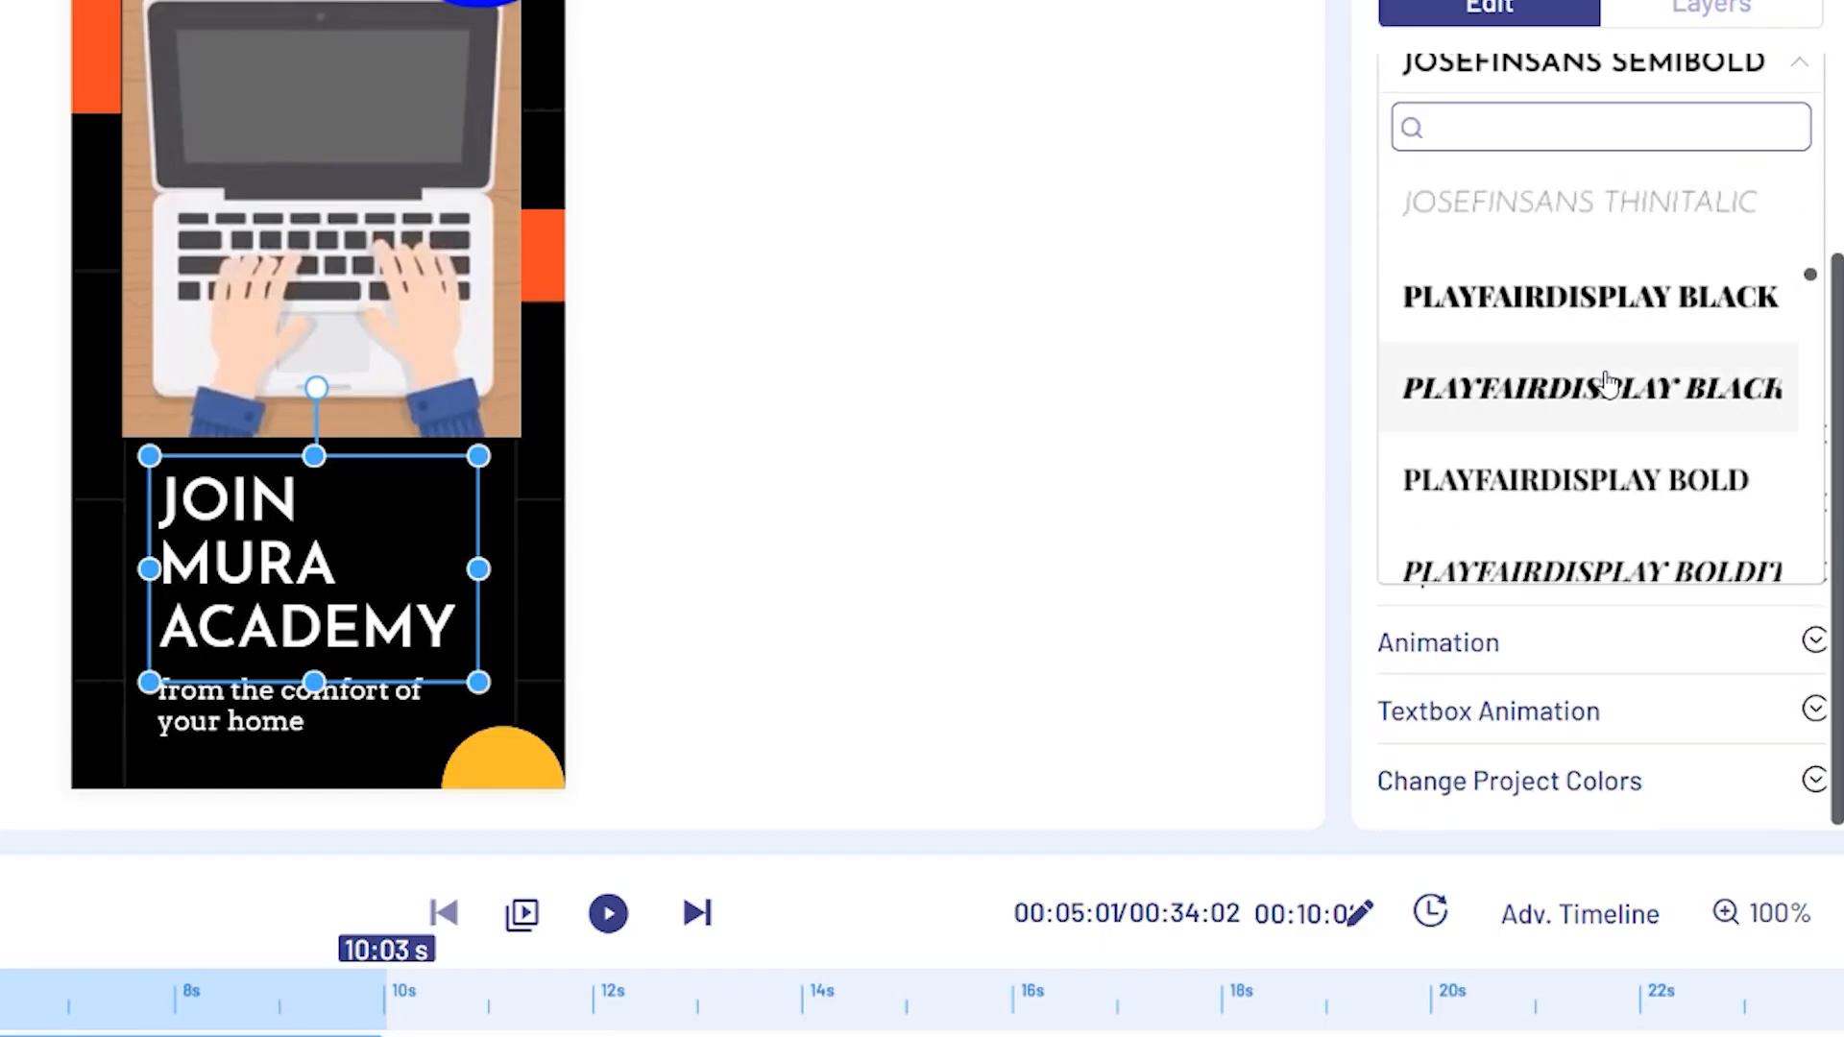
scroll(1608, 383, "down", 2)
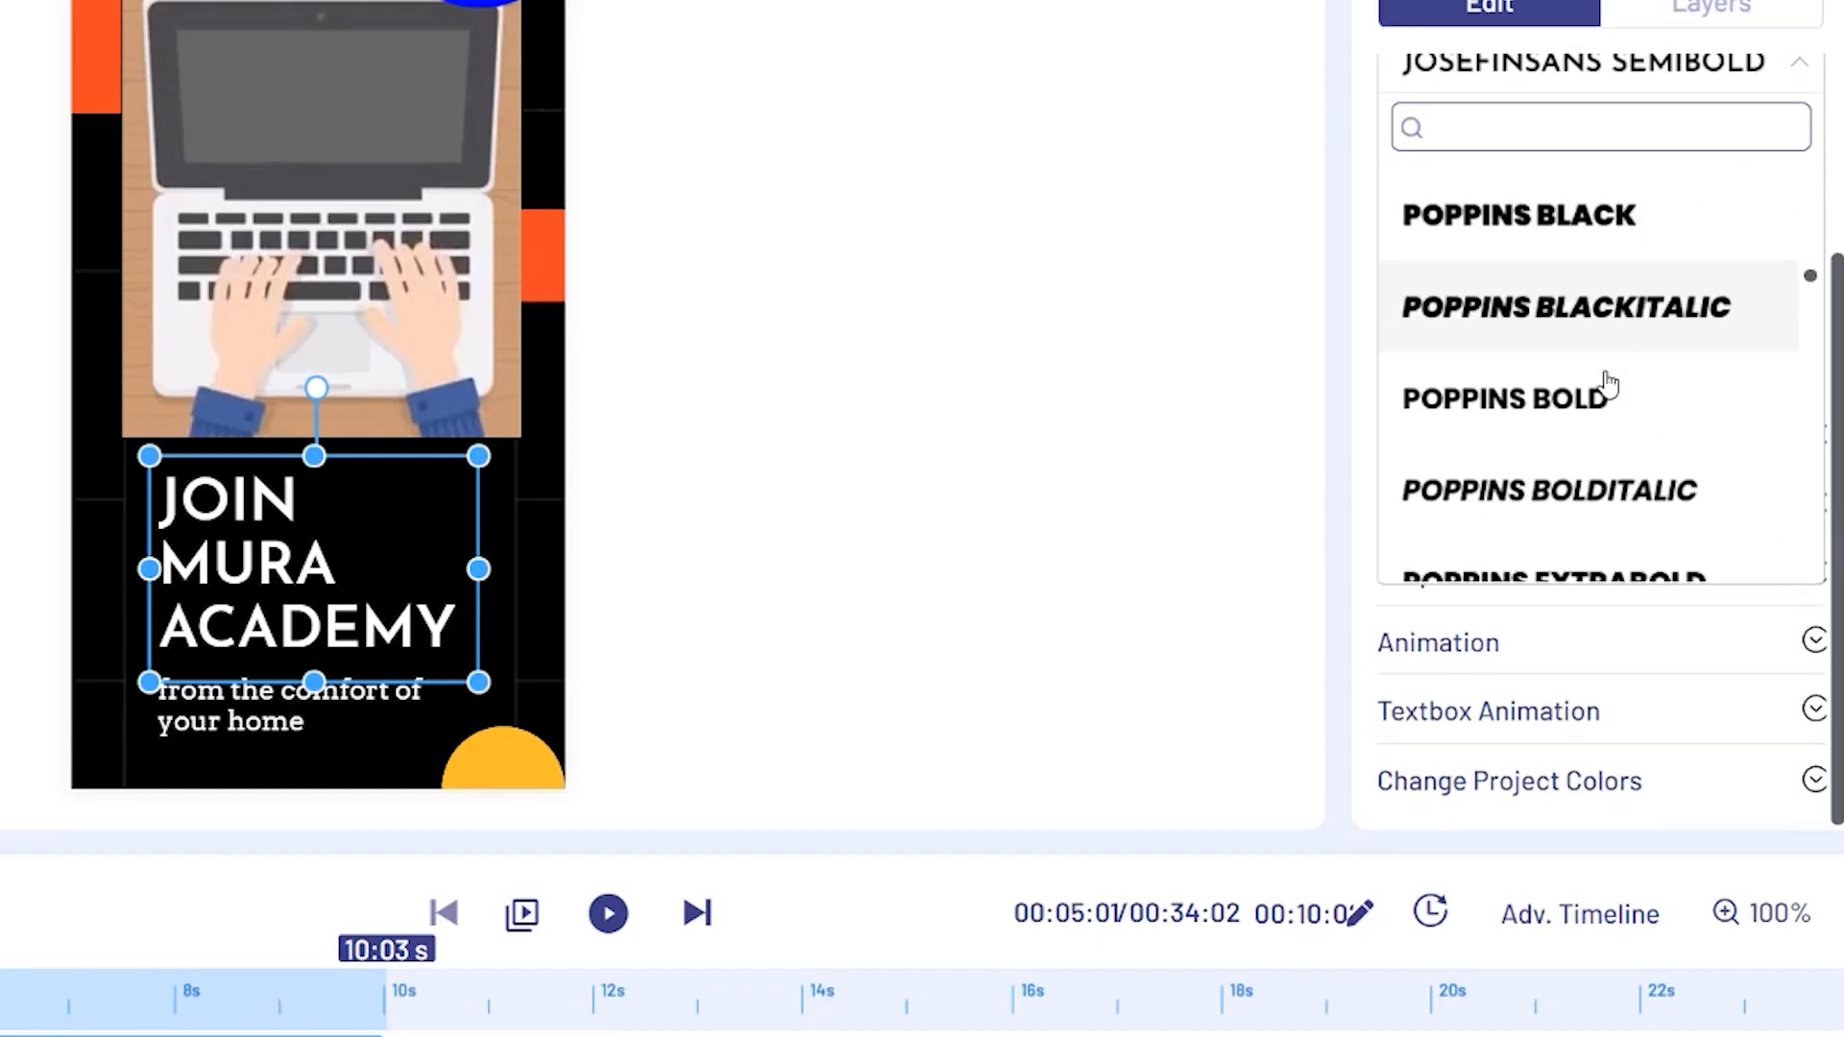
left_click(1558, 240)
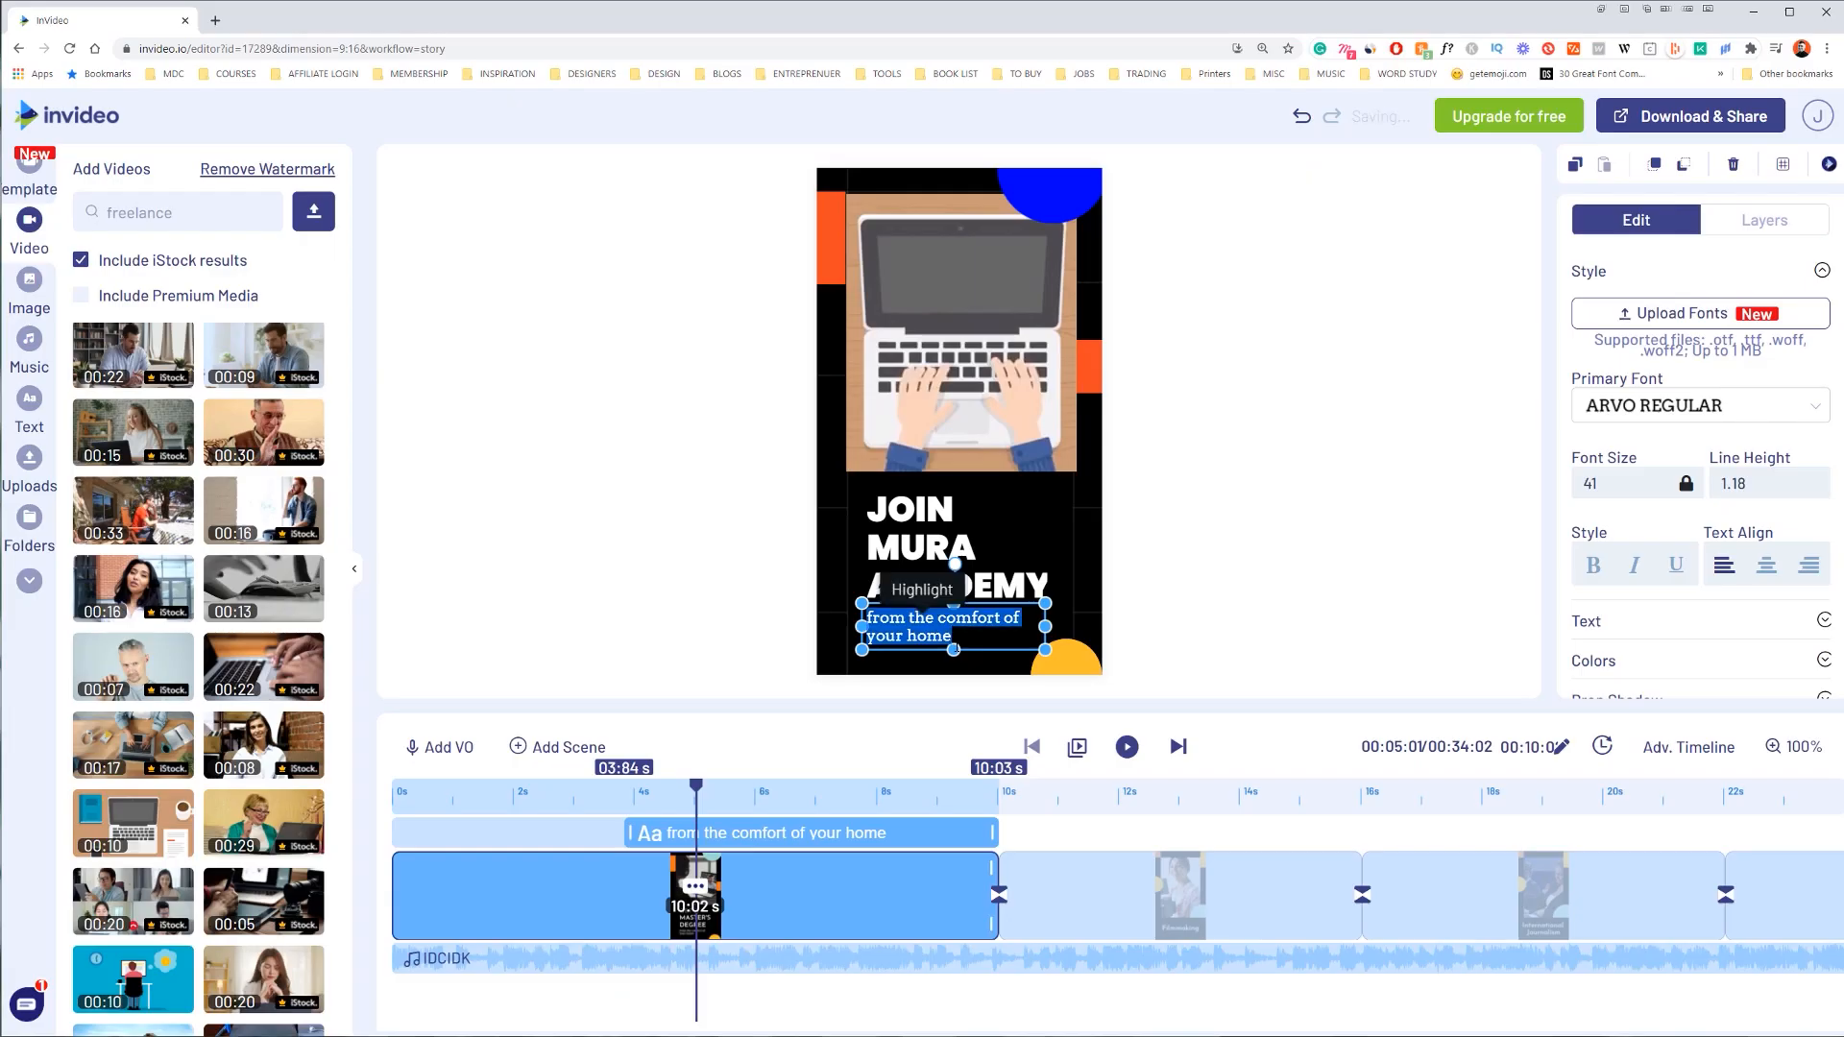
Step: Replace the subtitle below the headline with "Learn graphic design!"
key("BackSpace")
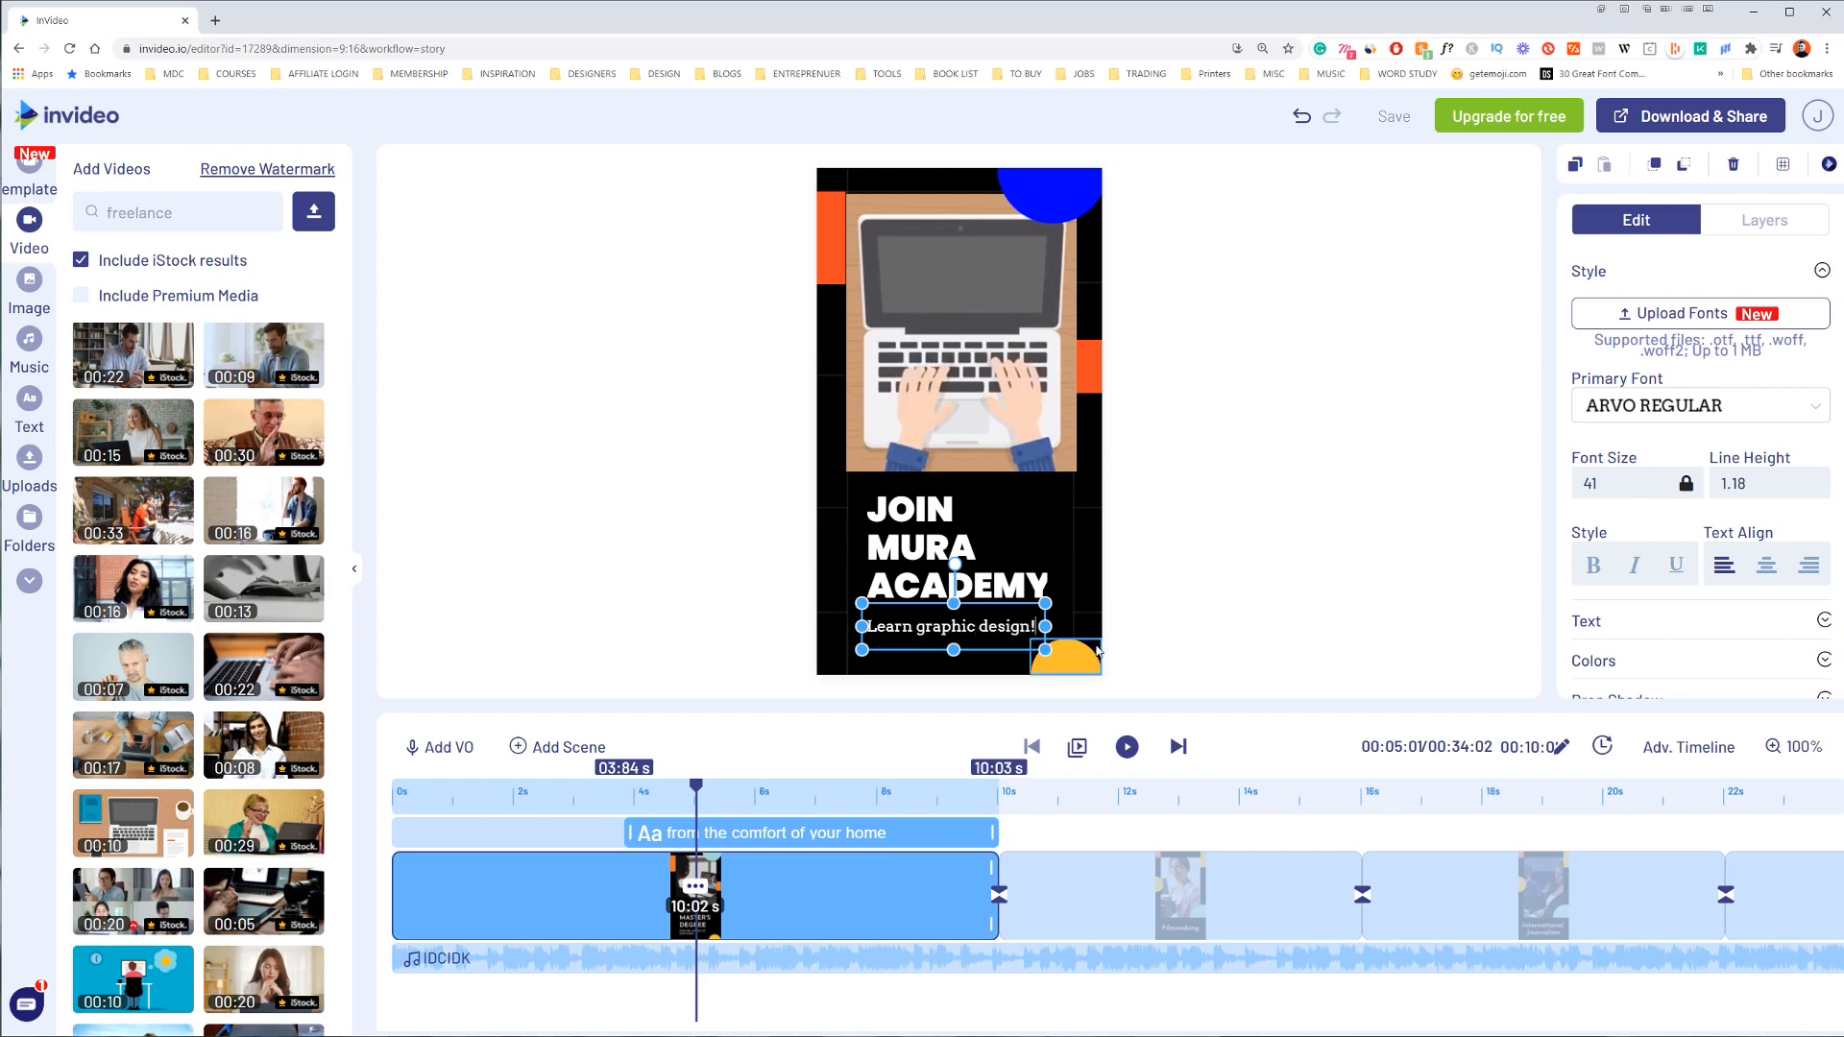
left_click(950, 547)
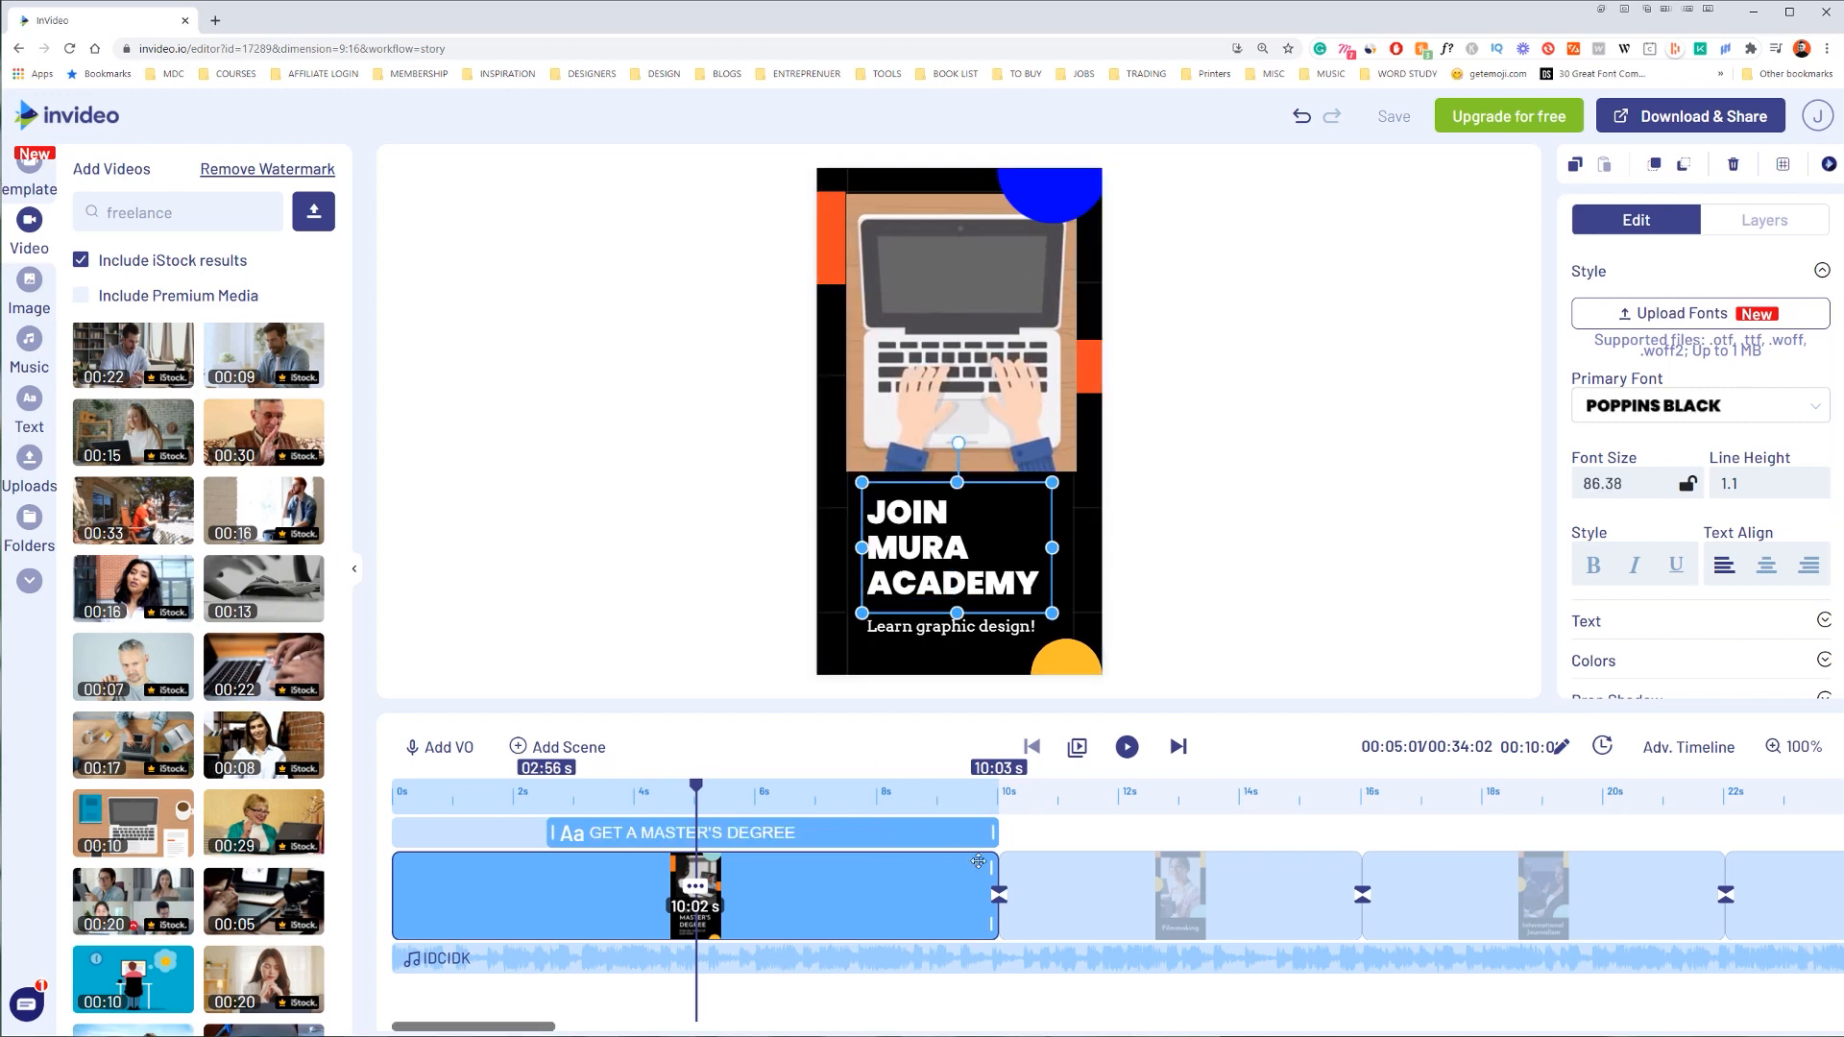
Step: Move the playhead to about 1.3 s and preview the first scene with its new clip and text
left_click_drag(694, 803, 472, 831)
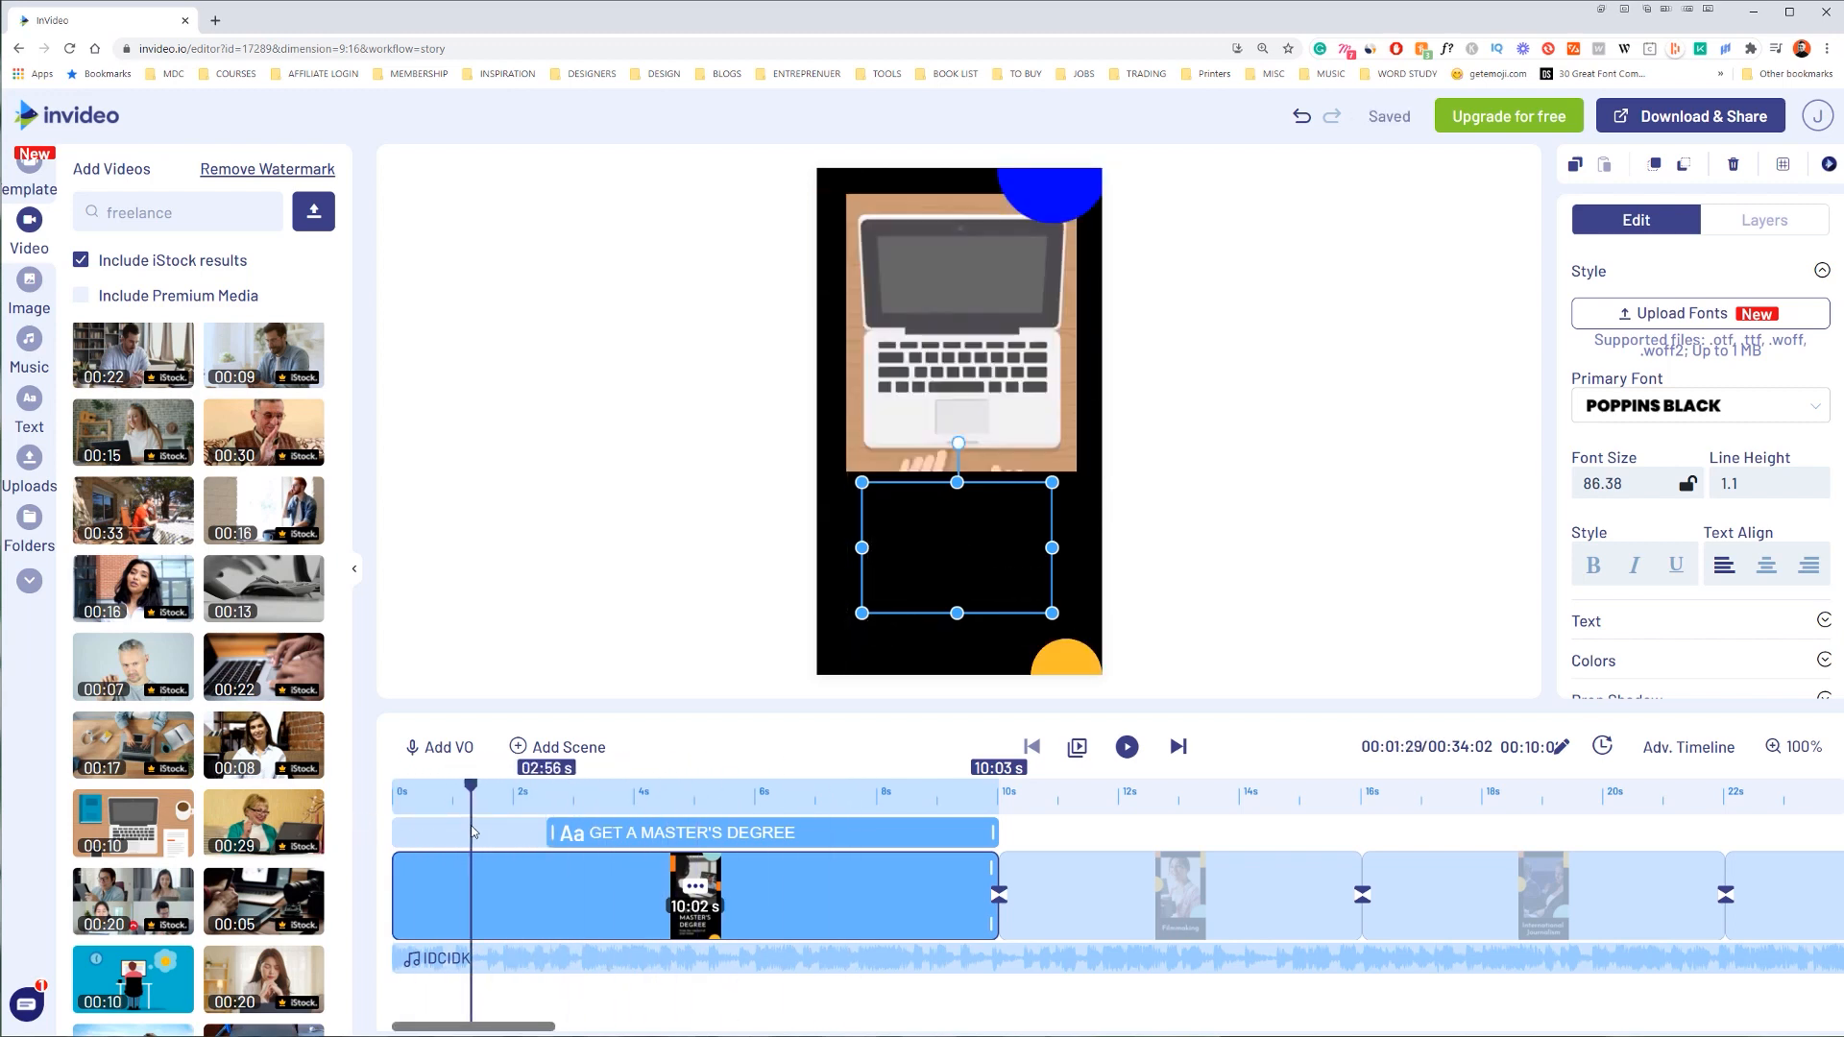
left_click(1080, 752)
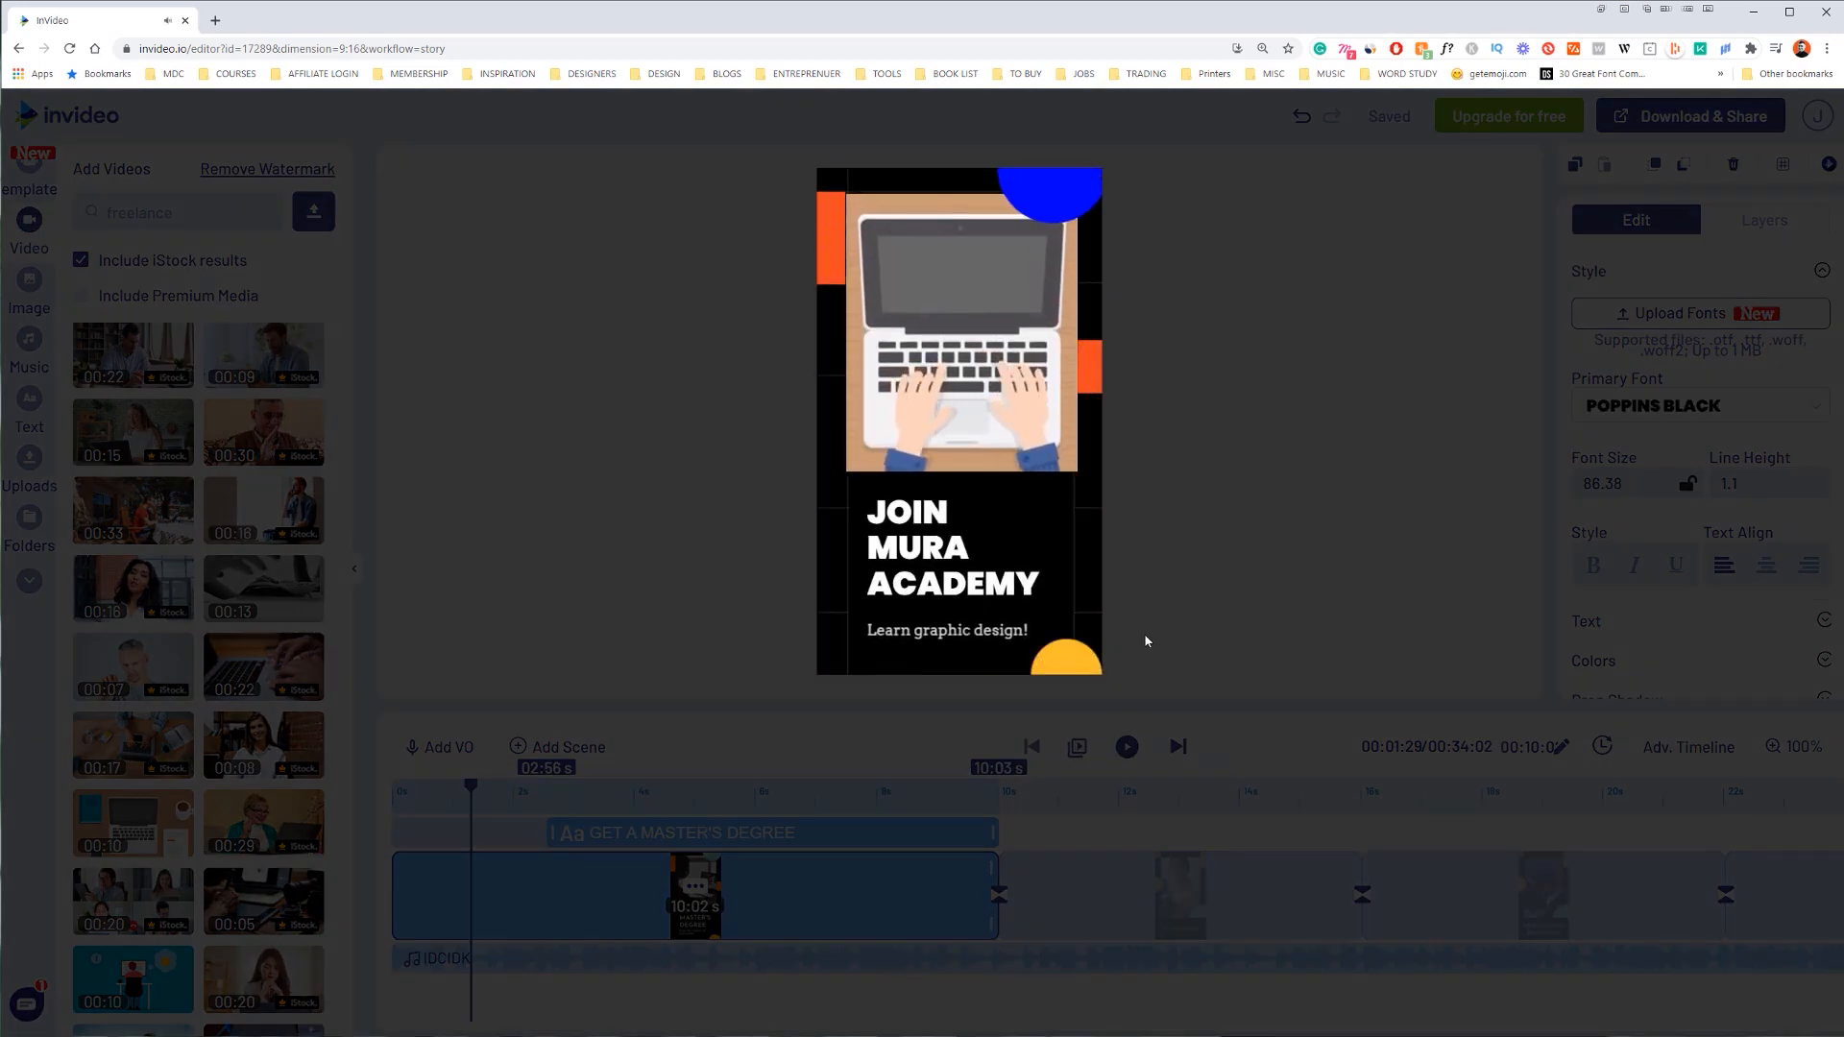
left_click(1177, 570)
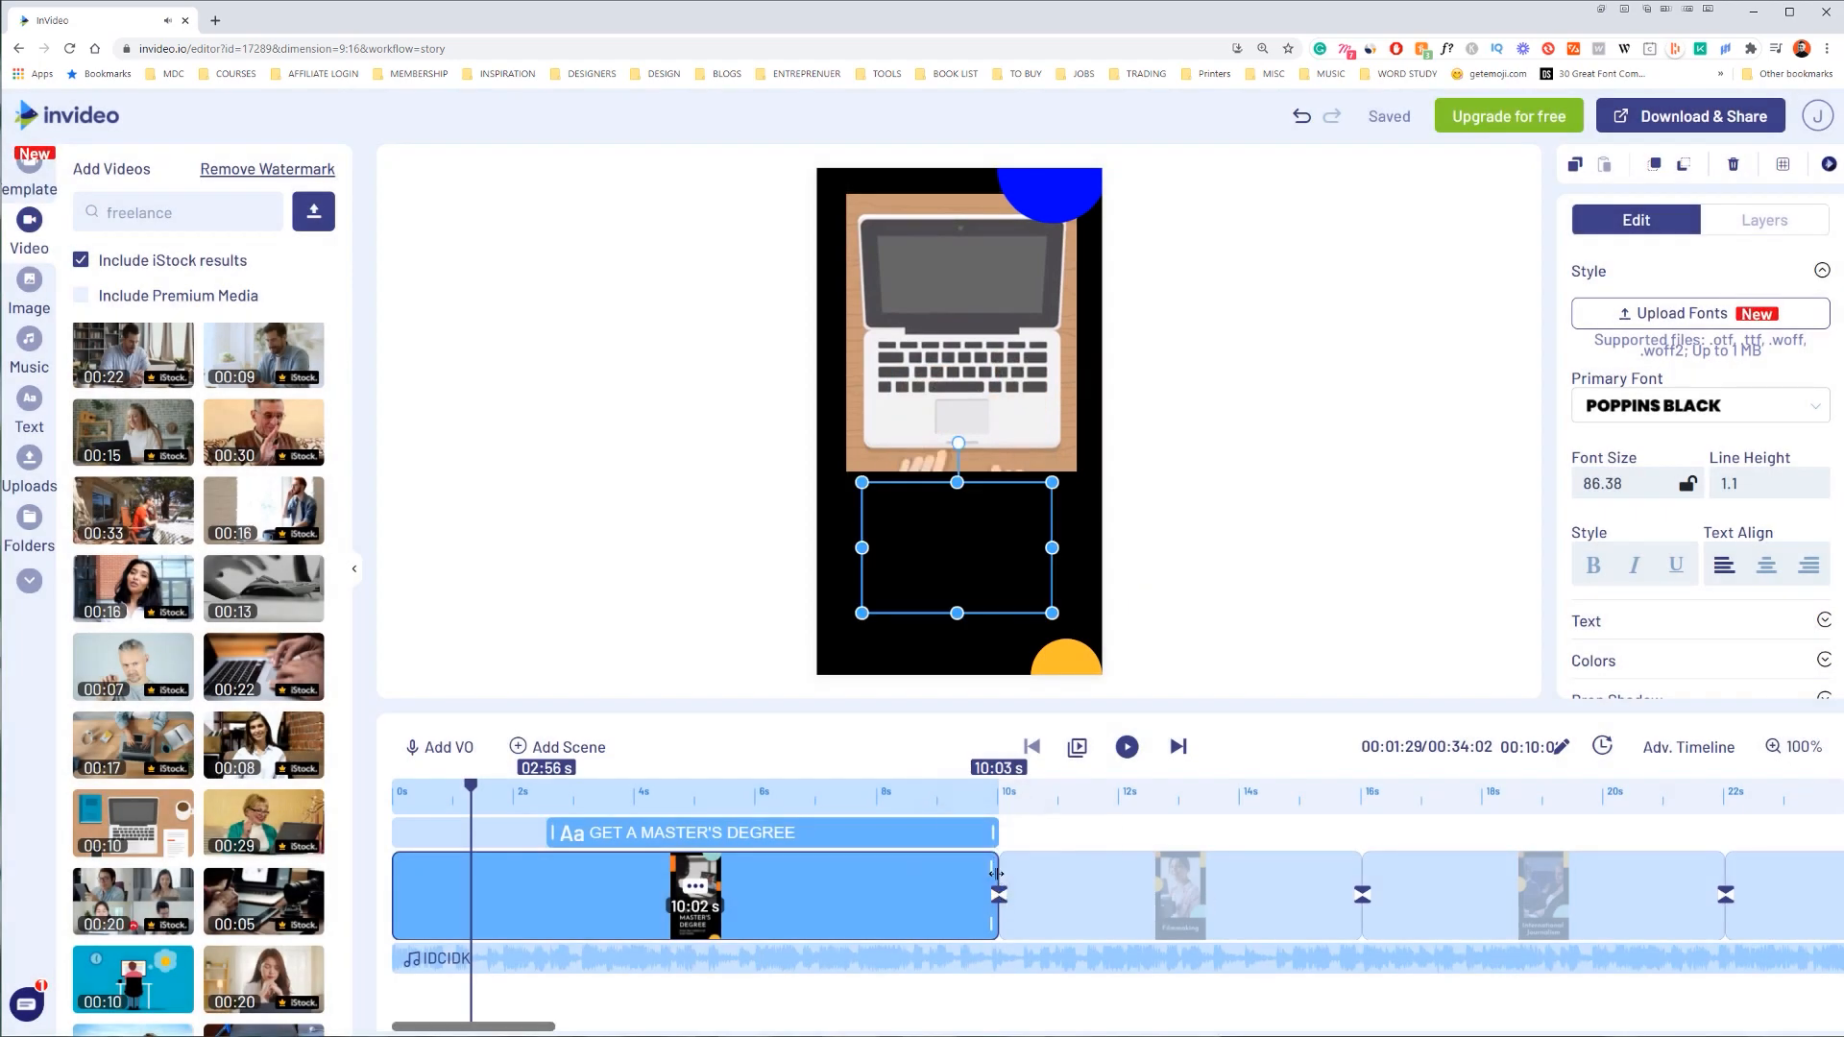
Step: Shorten the first scene to about 4 seconds and delete the IDCIDK music track from the timeline
left_click_drag(992, 870, 635, 870)
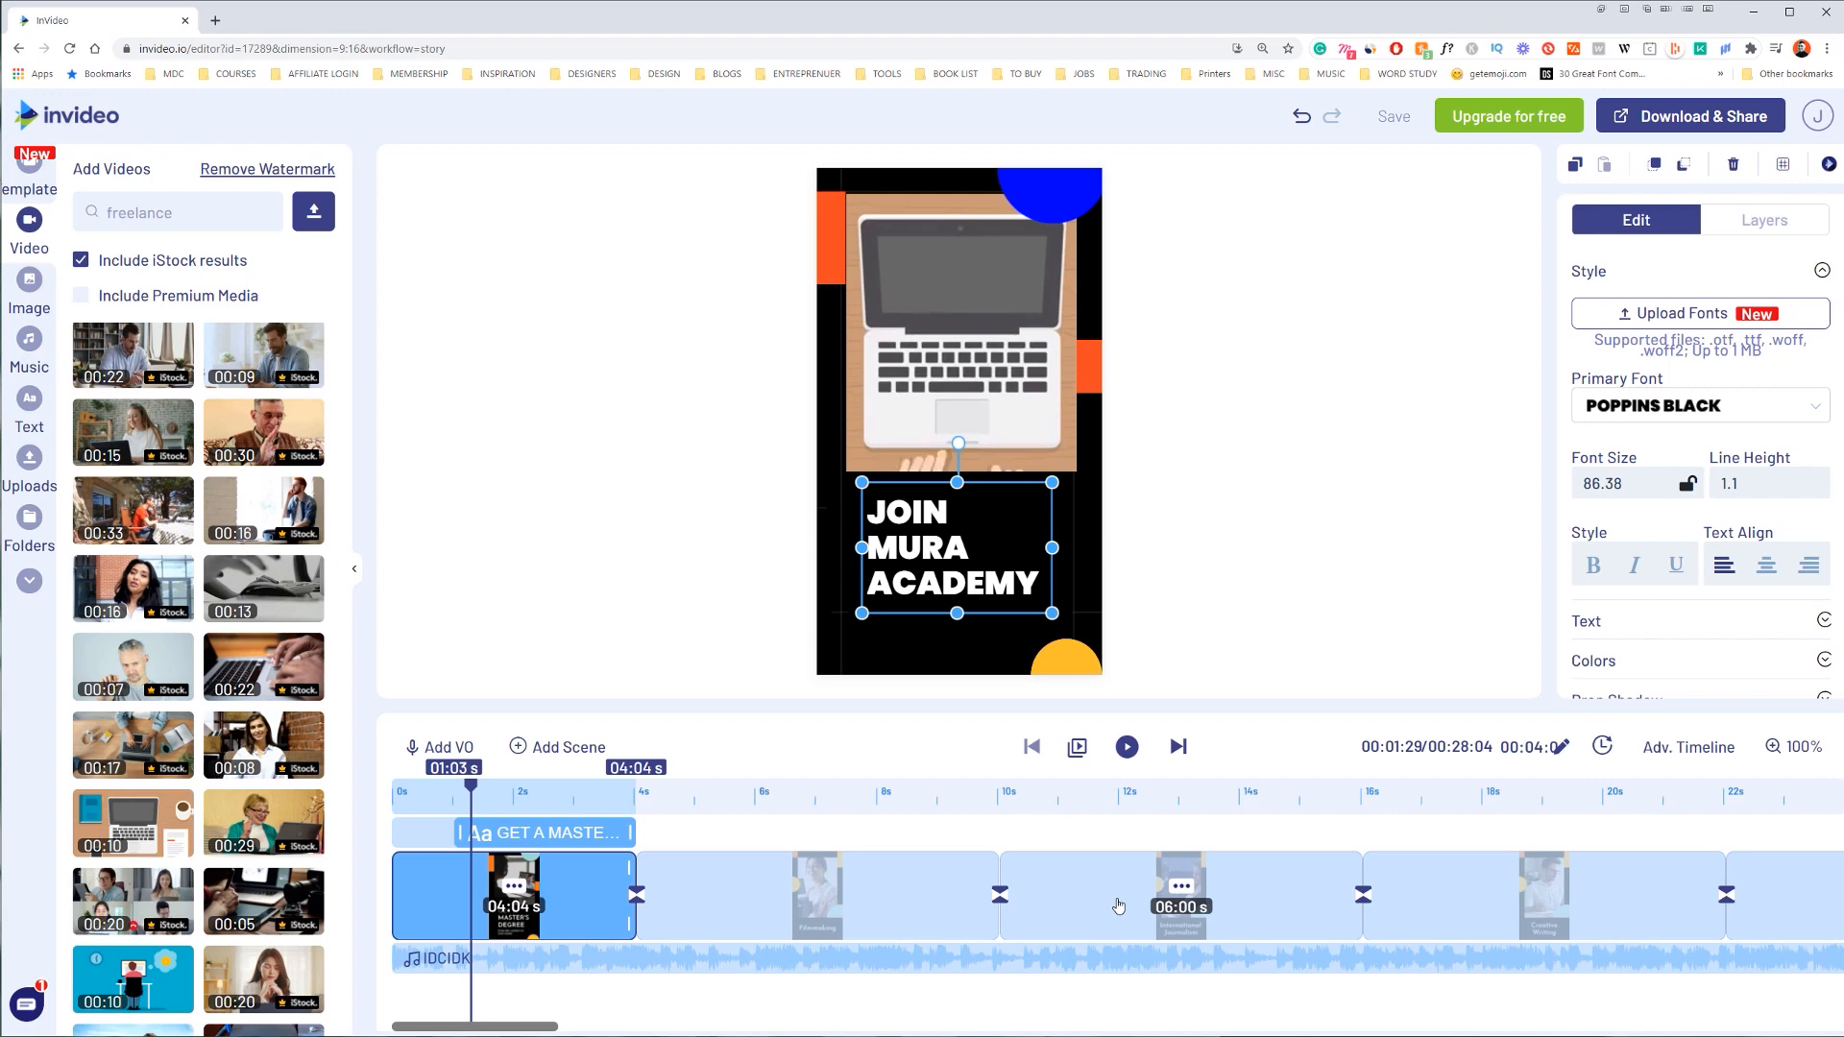
left_click(1198, 893)
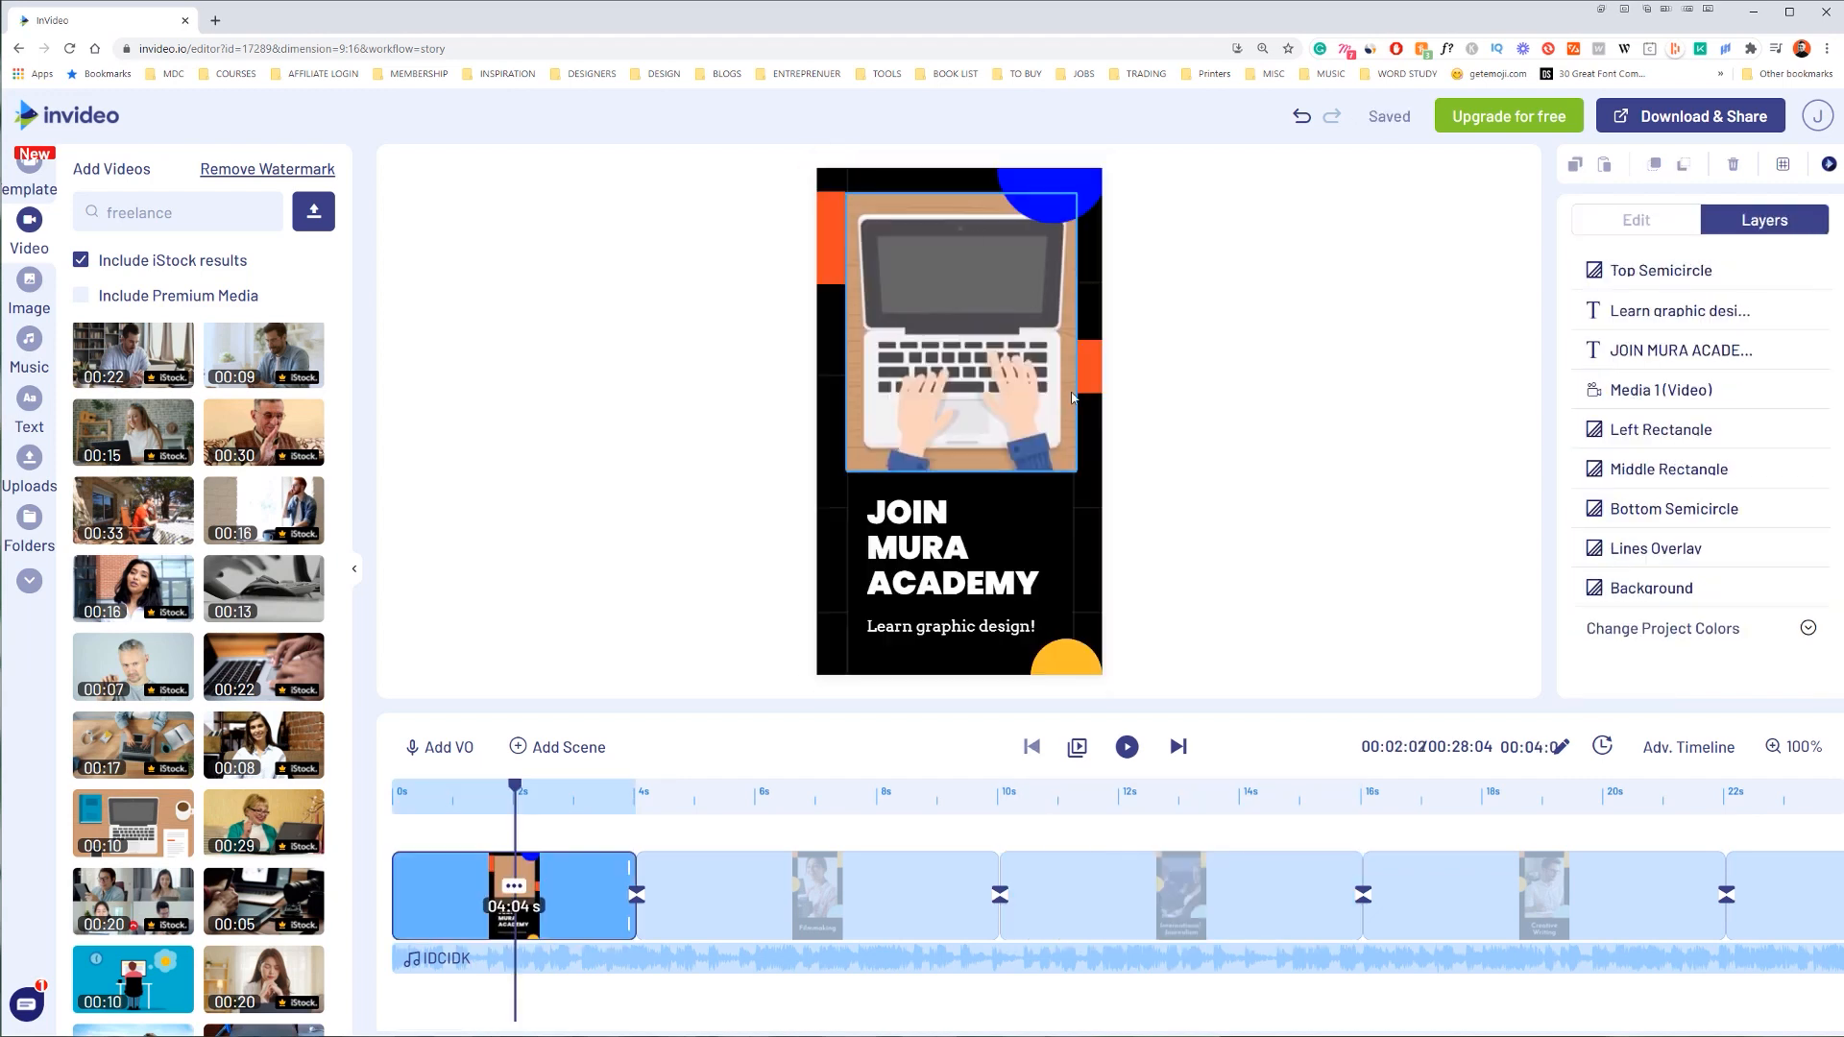
left_click(471, 964)
key("Delete")
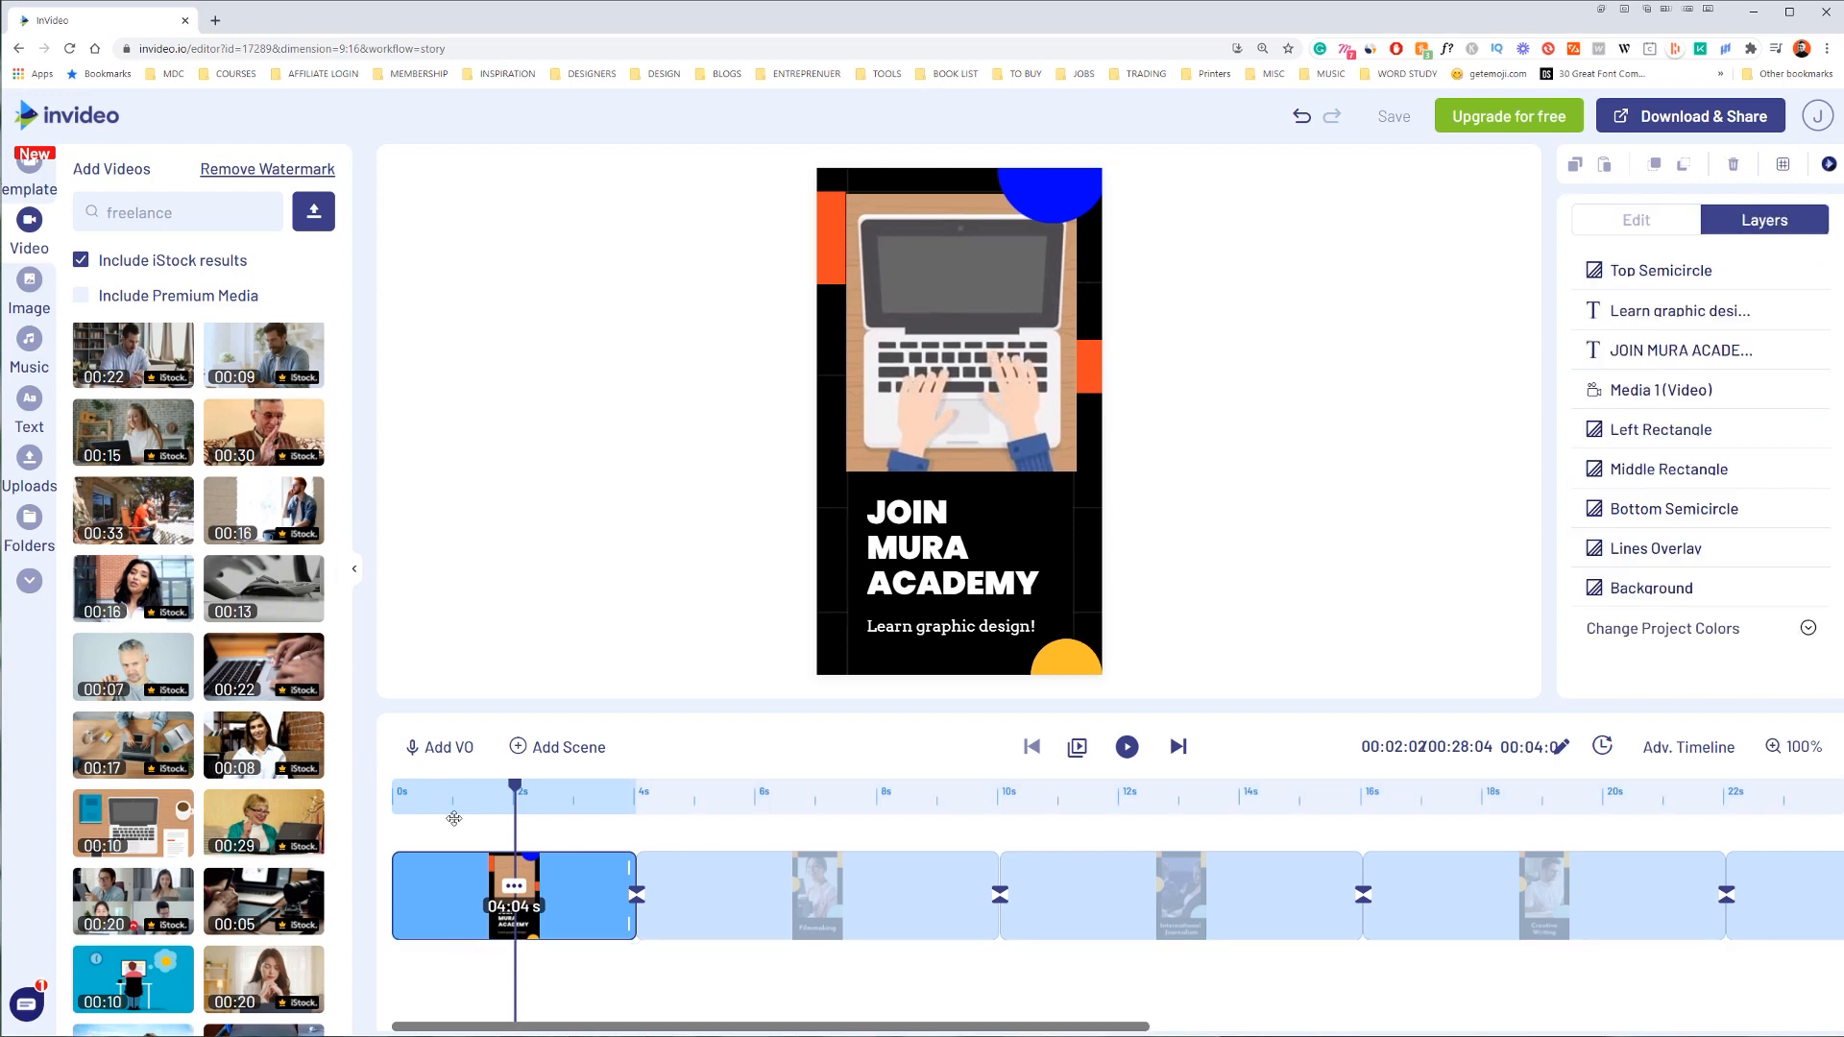
Step: Browse the music library's Inspiring mood and listen to the tracks Success Ahead and Clear Sky
left_click(29, 281)
left_click(32, 341)
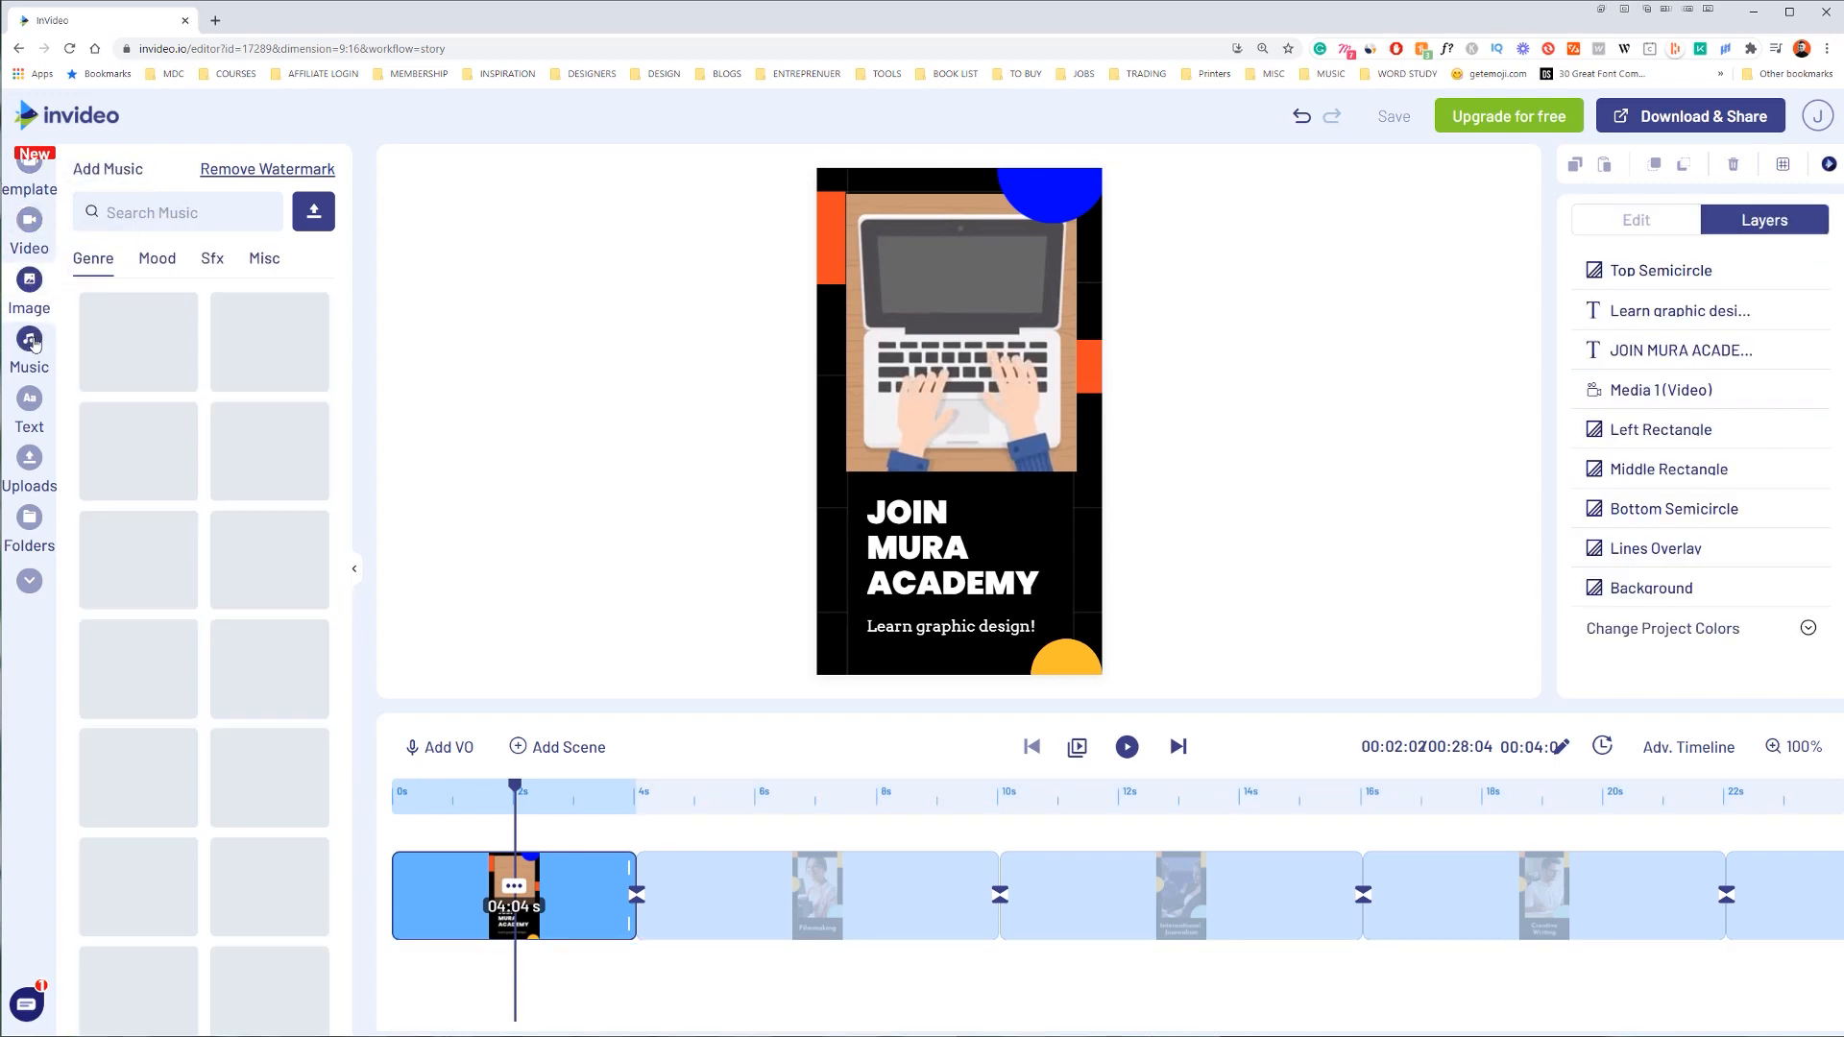
left_click(157, 261)
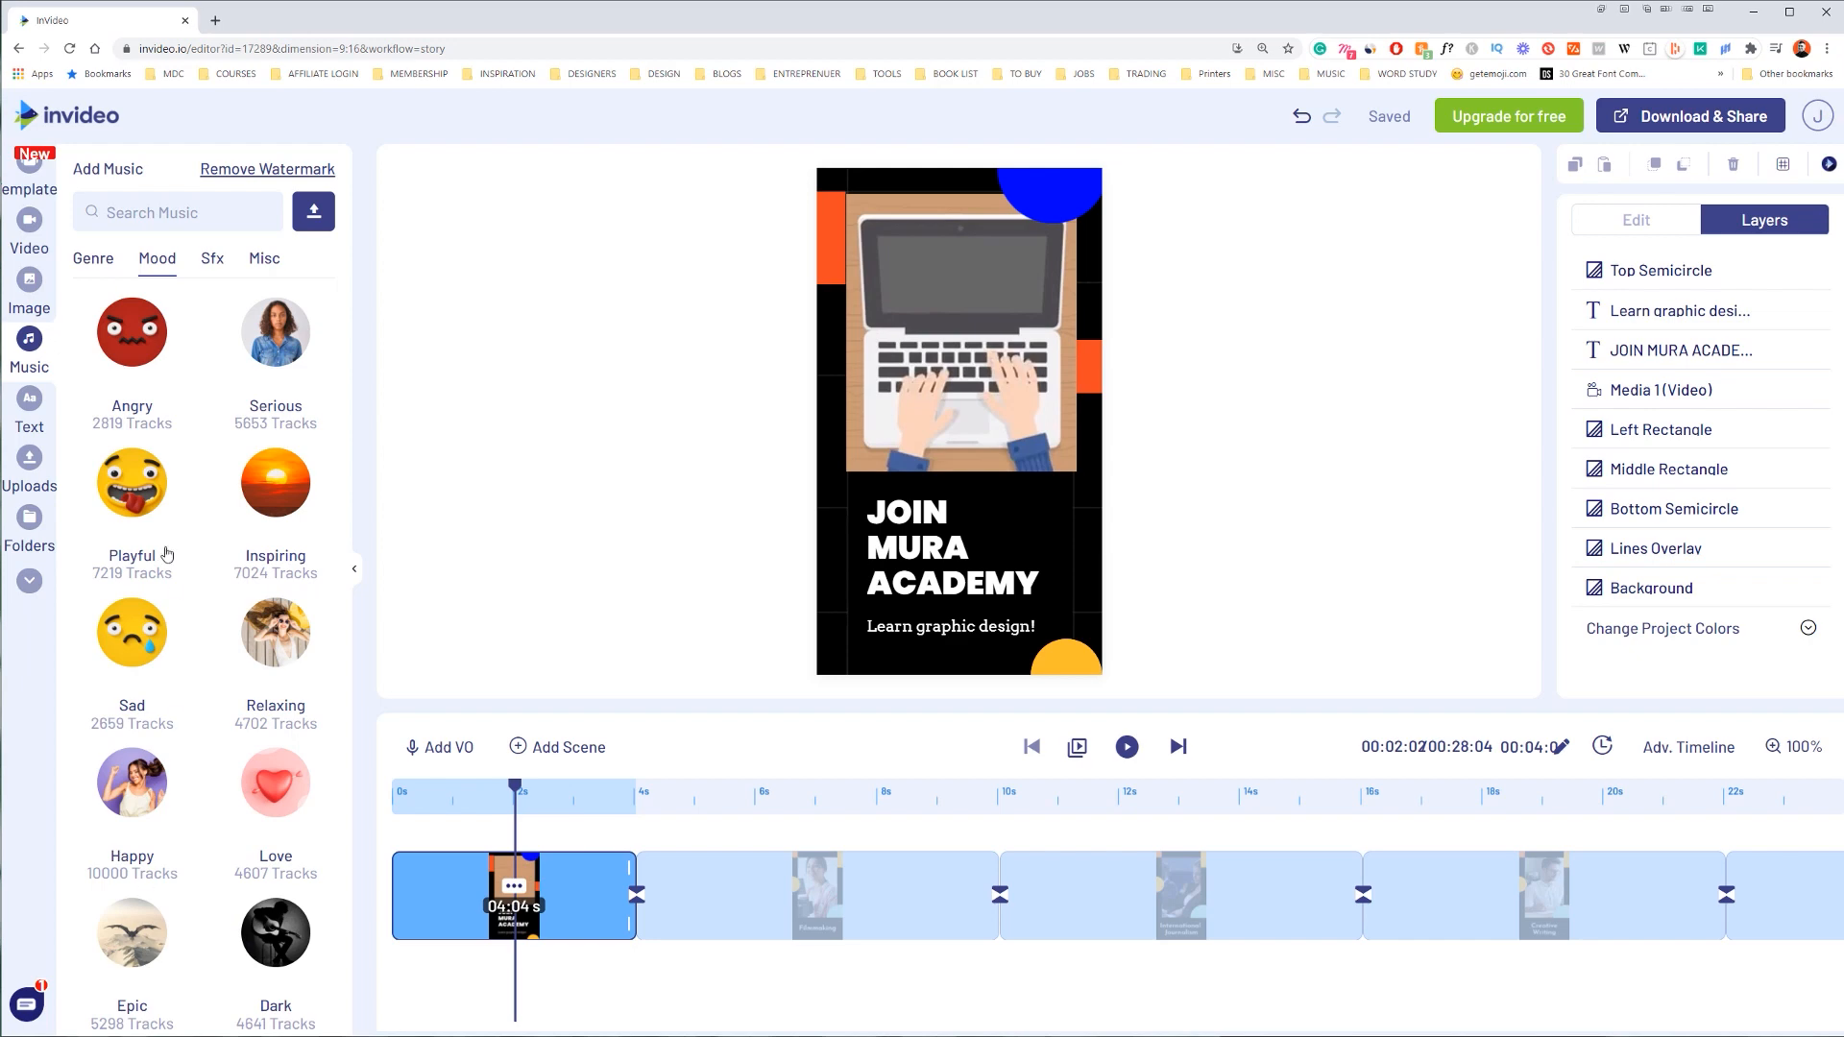
left_click(275, 490)
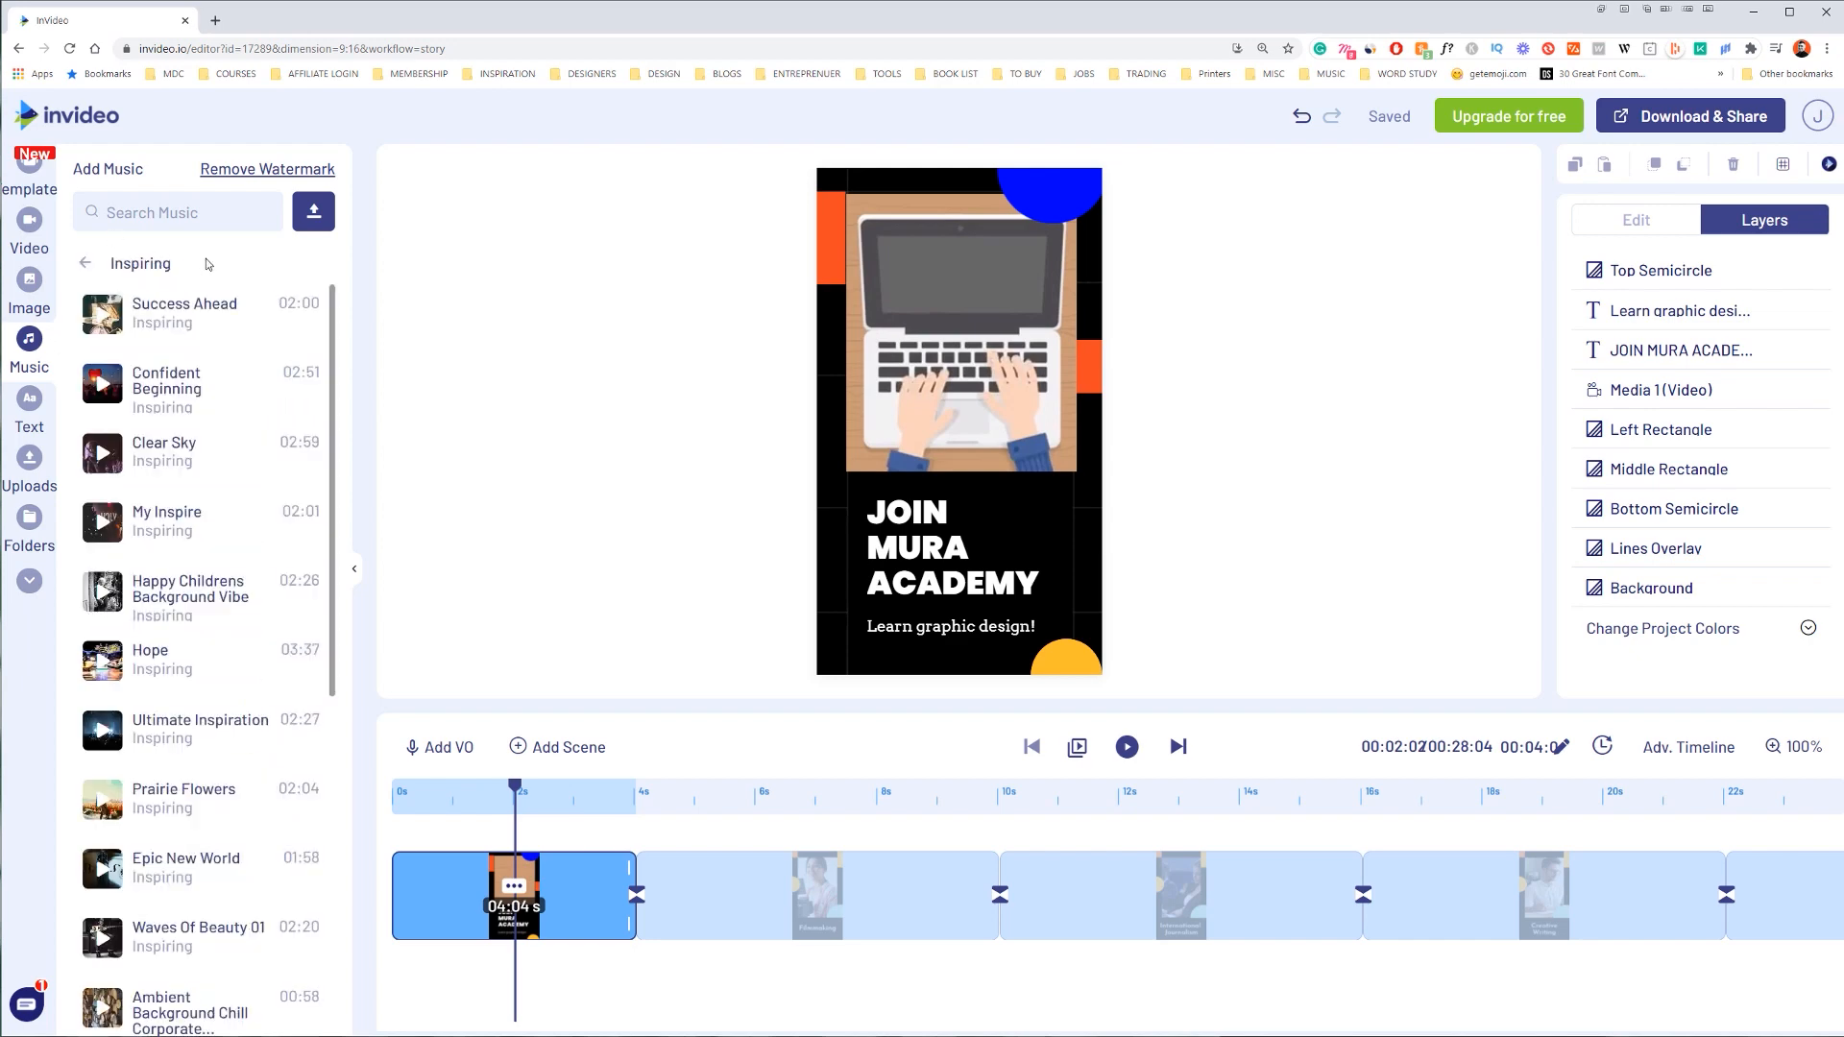
left_click(94, 318)
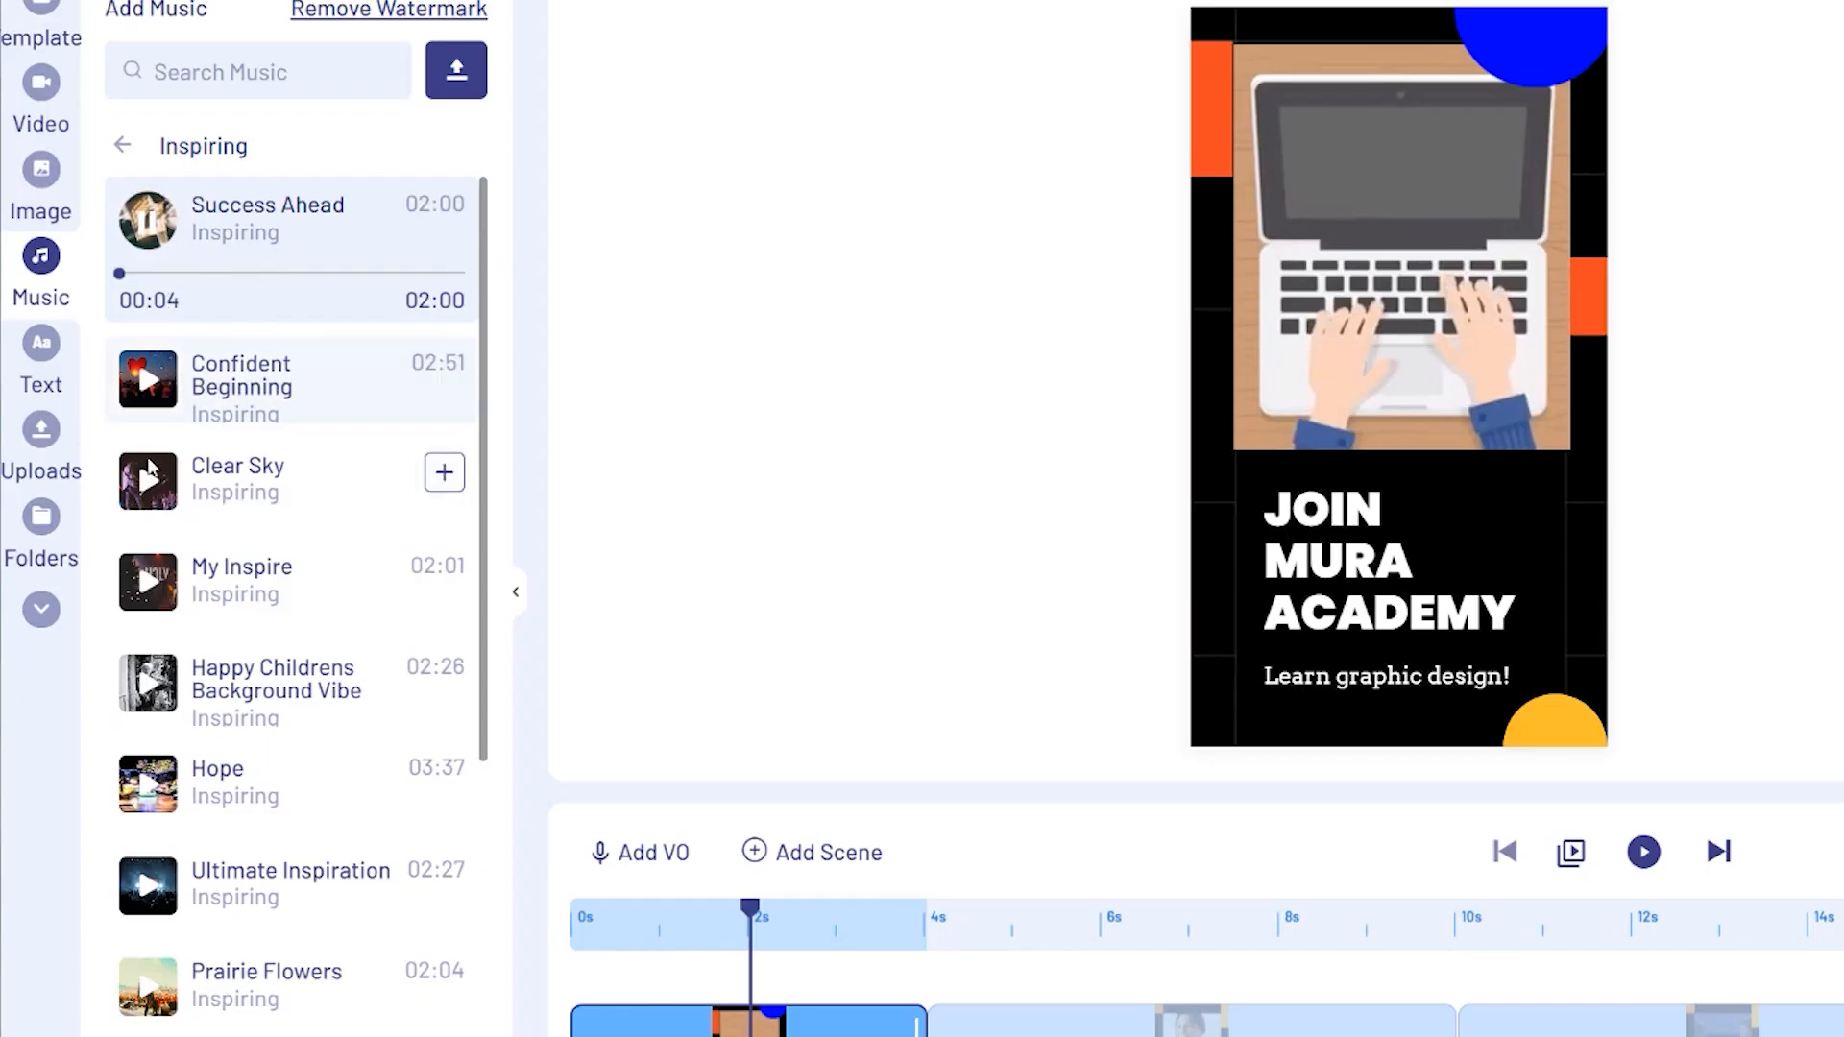
left_click(257, 490)
left_click(242, 475)
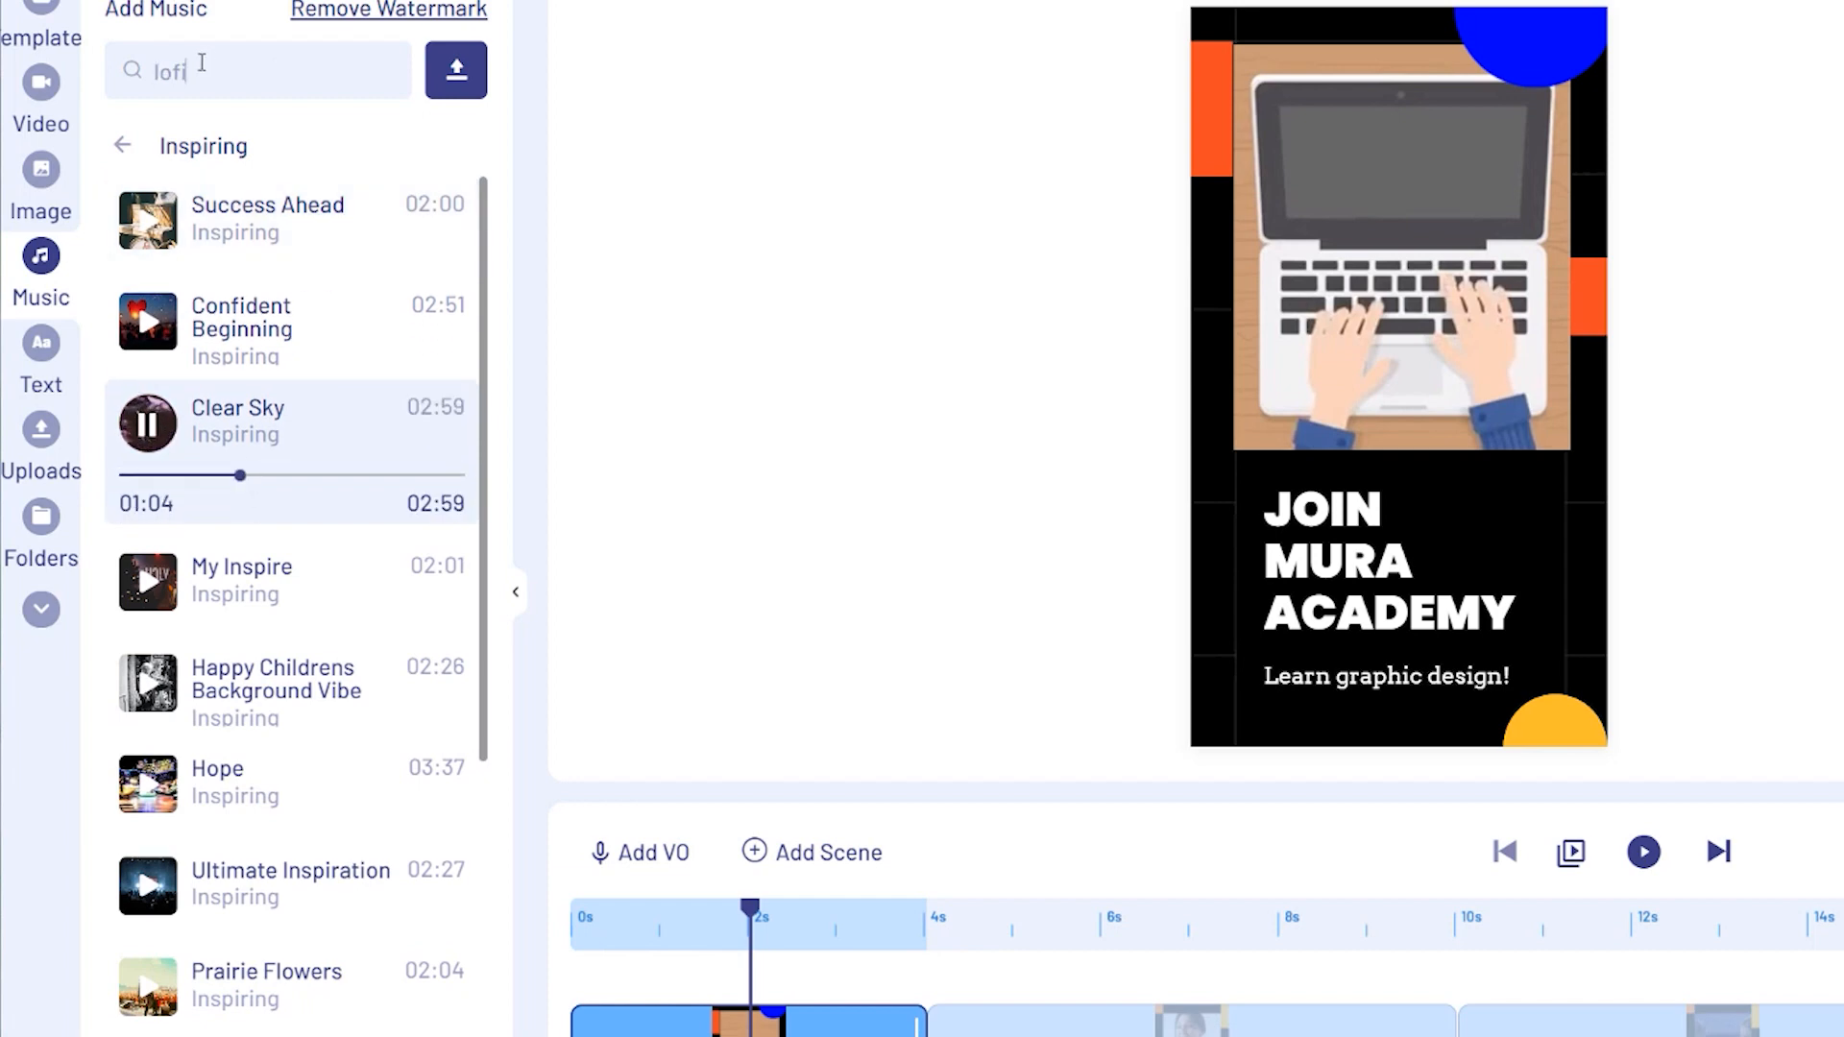
Step: Search the music library for "lofi", preview Lo-Fi And Chill and add it to the video
key("Return")
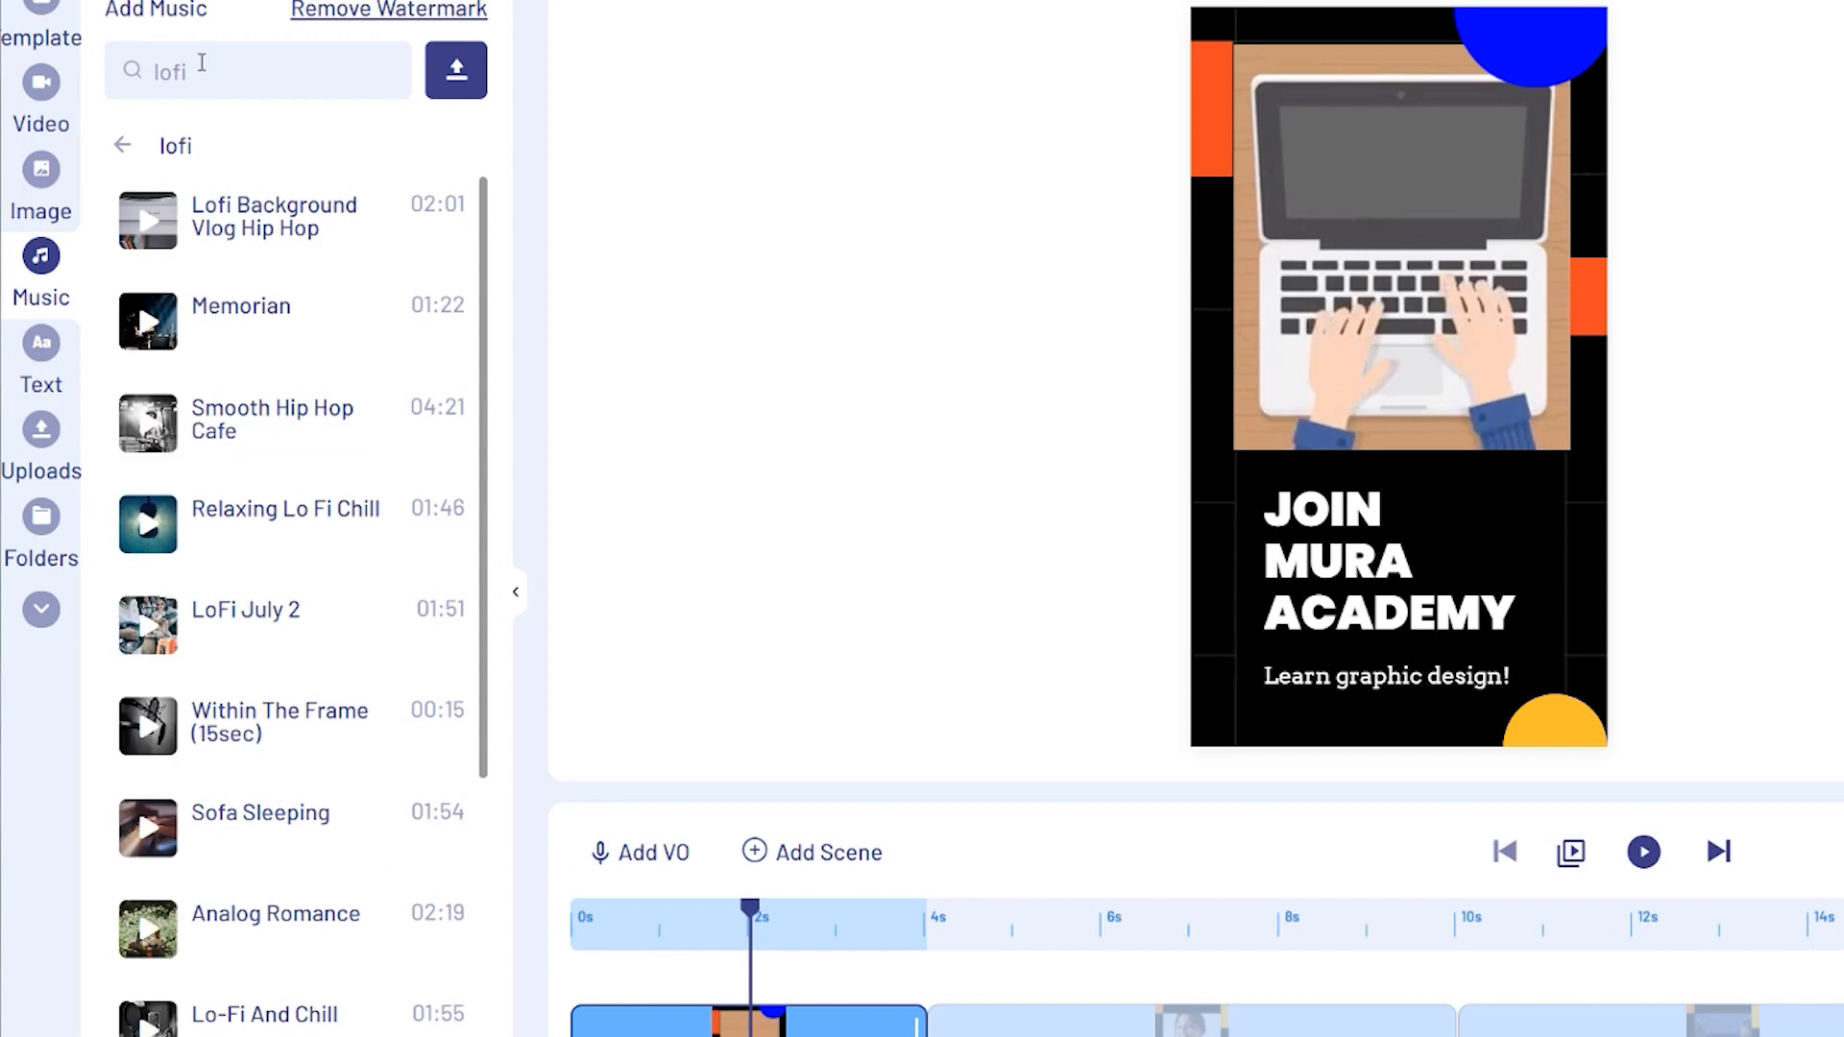
scroll(416, 694, "down", 5)
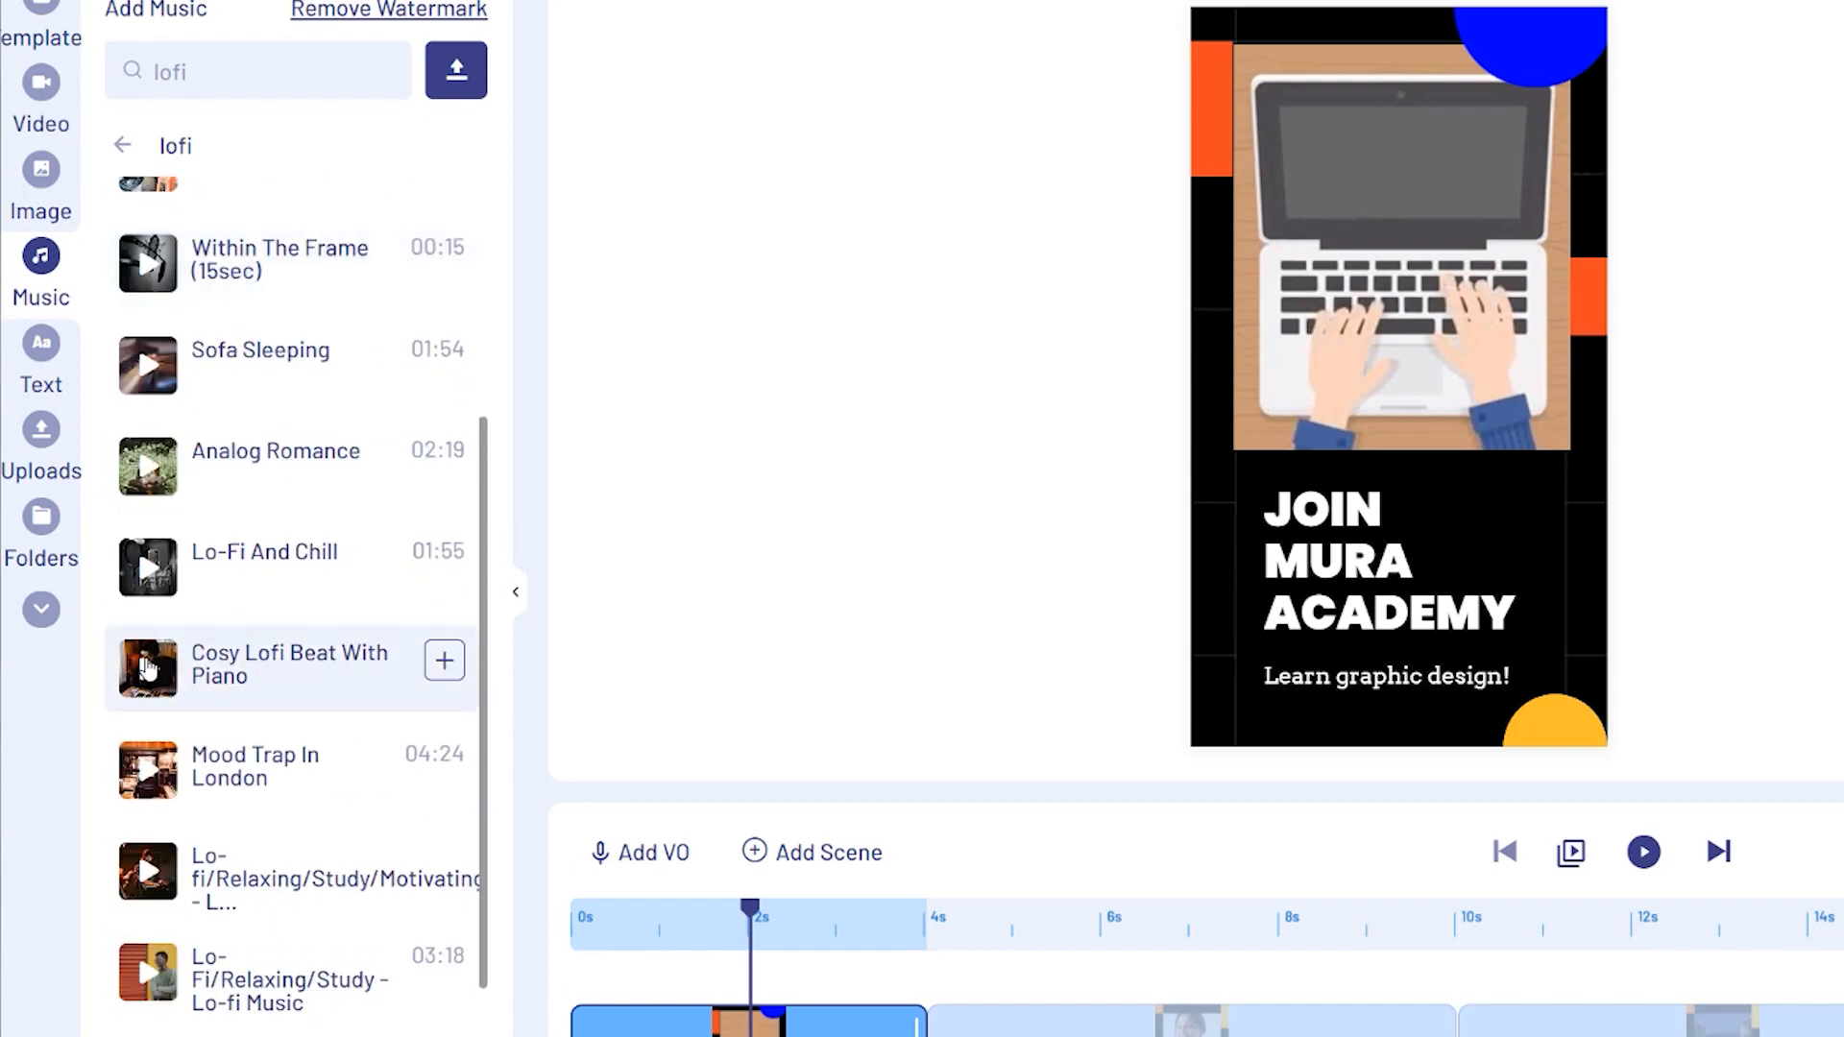
left_click(147, 665)
left_click(440, 555)
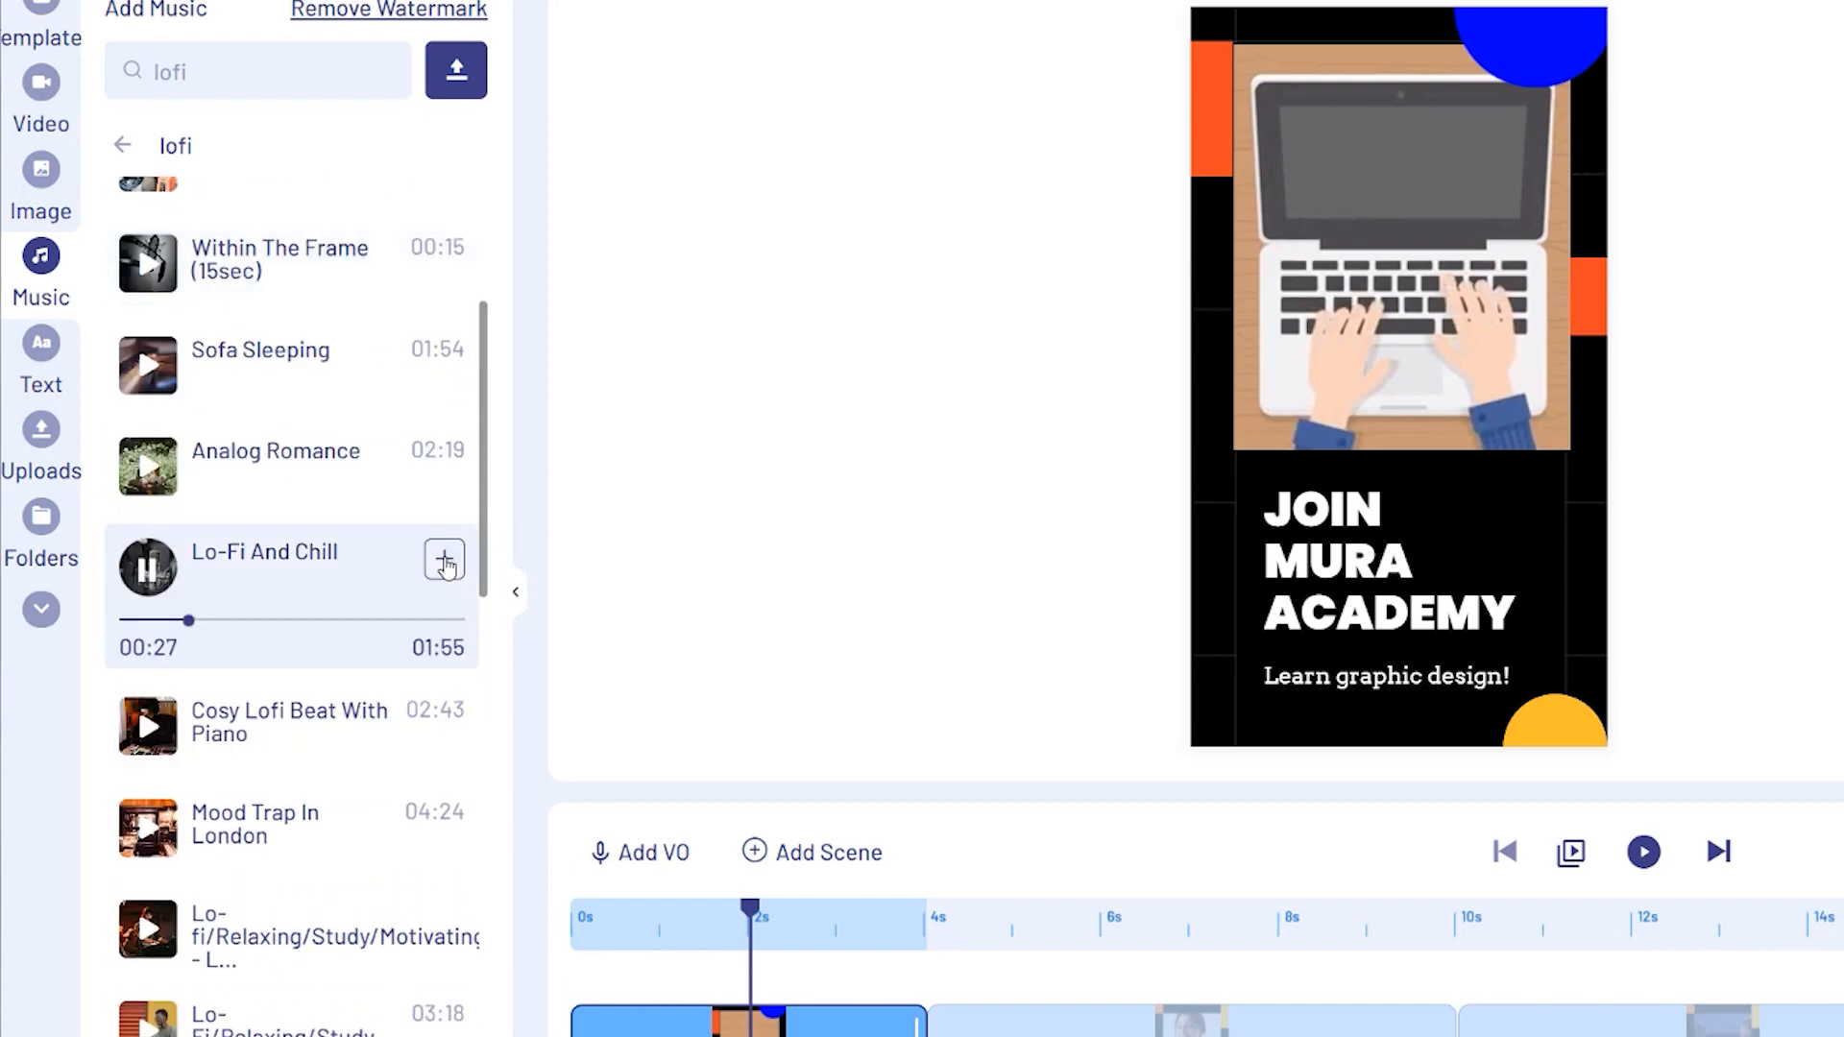
left_click(443, 560)
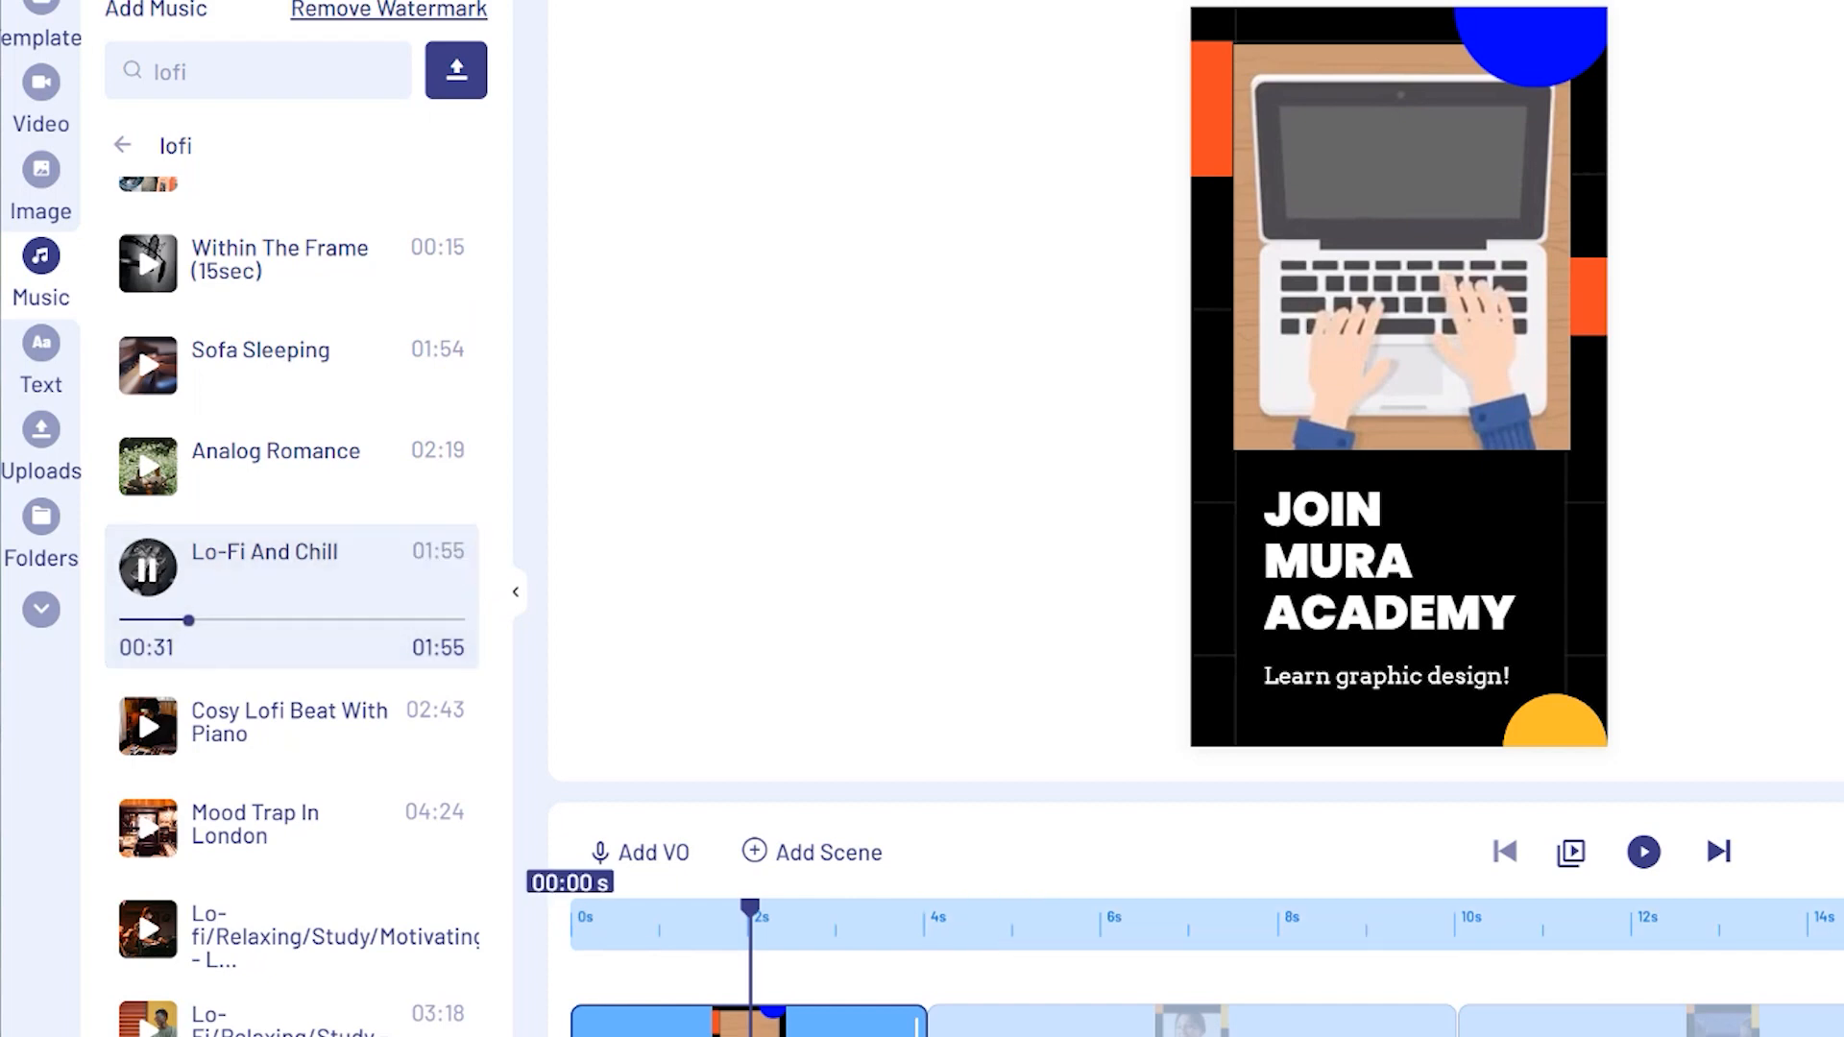
left_click(149, 569)
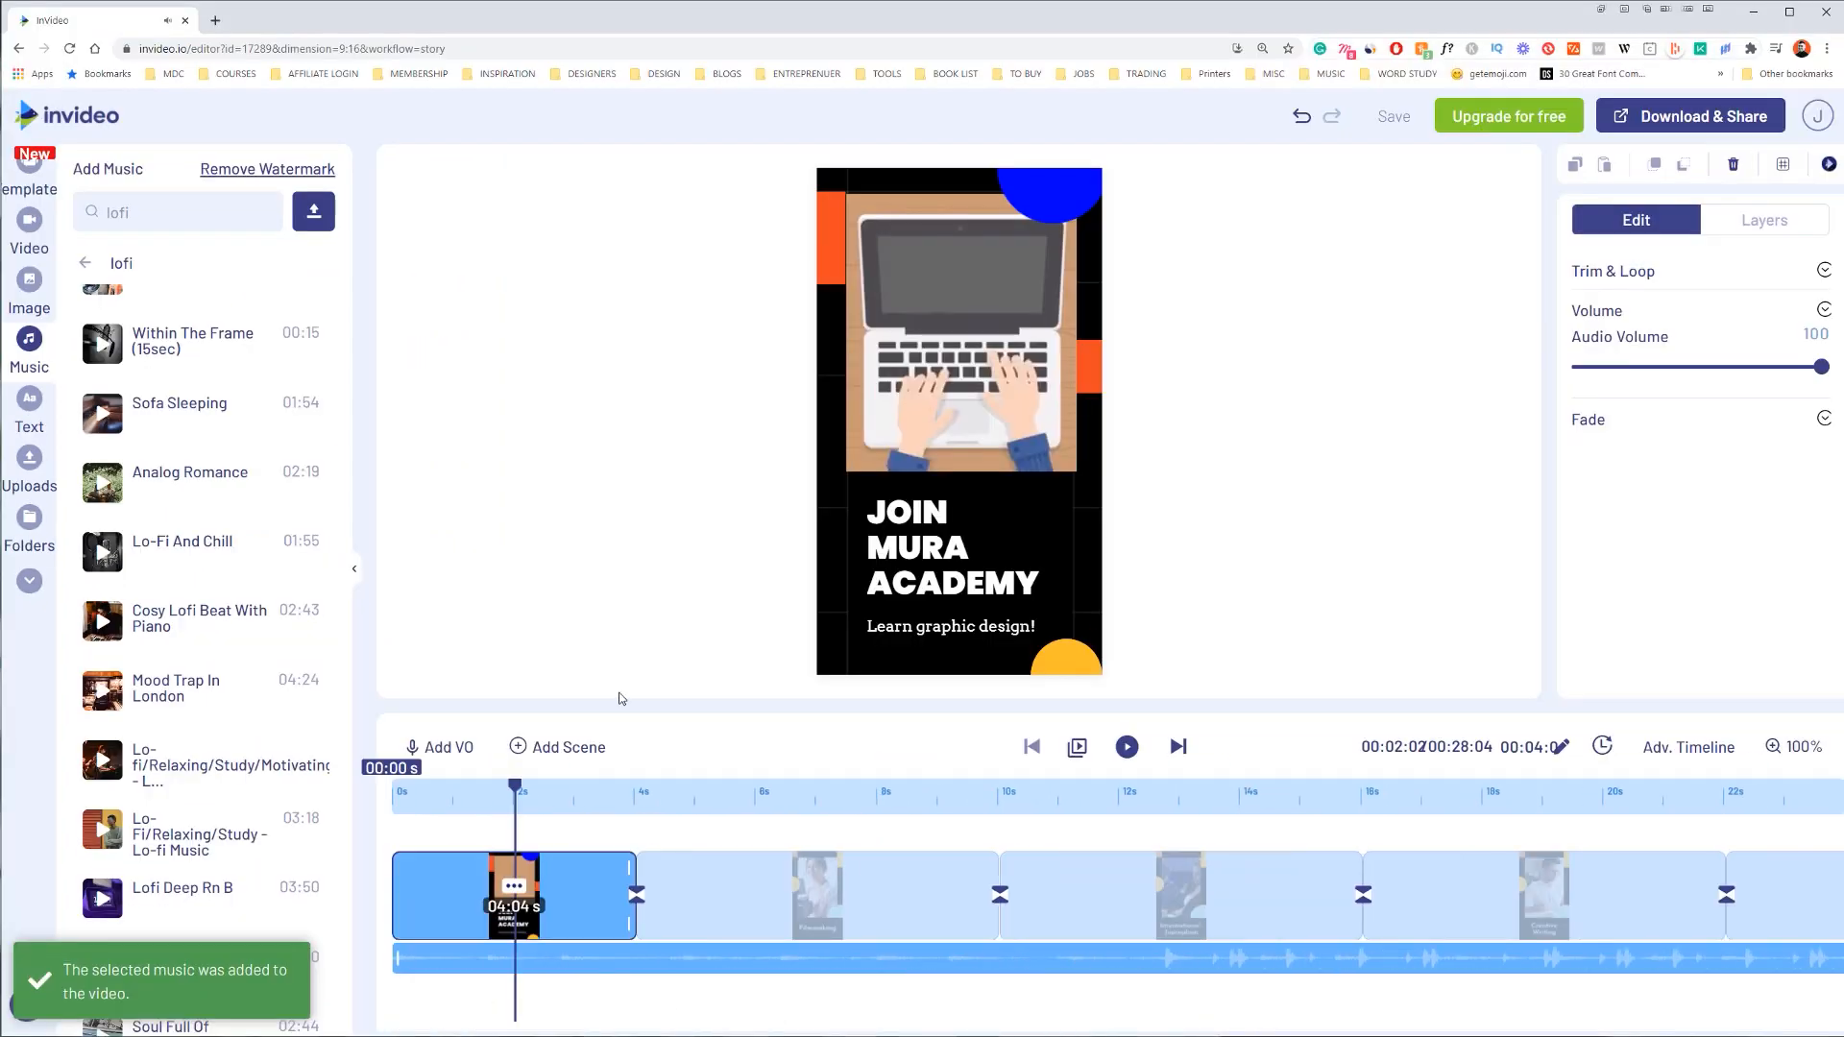
Step: Add the uploaded stacked Mura Academy logo to the first scene as a small image over the headline, undoing any accidental headline move
left_click(42, 343)
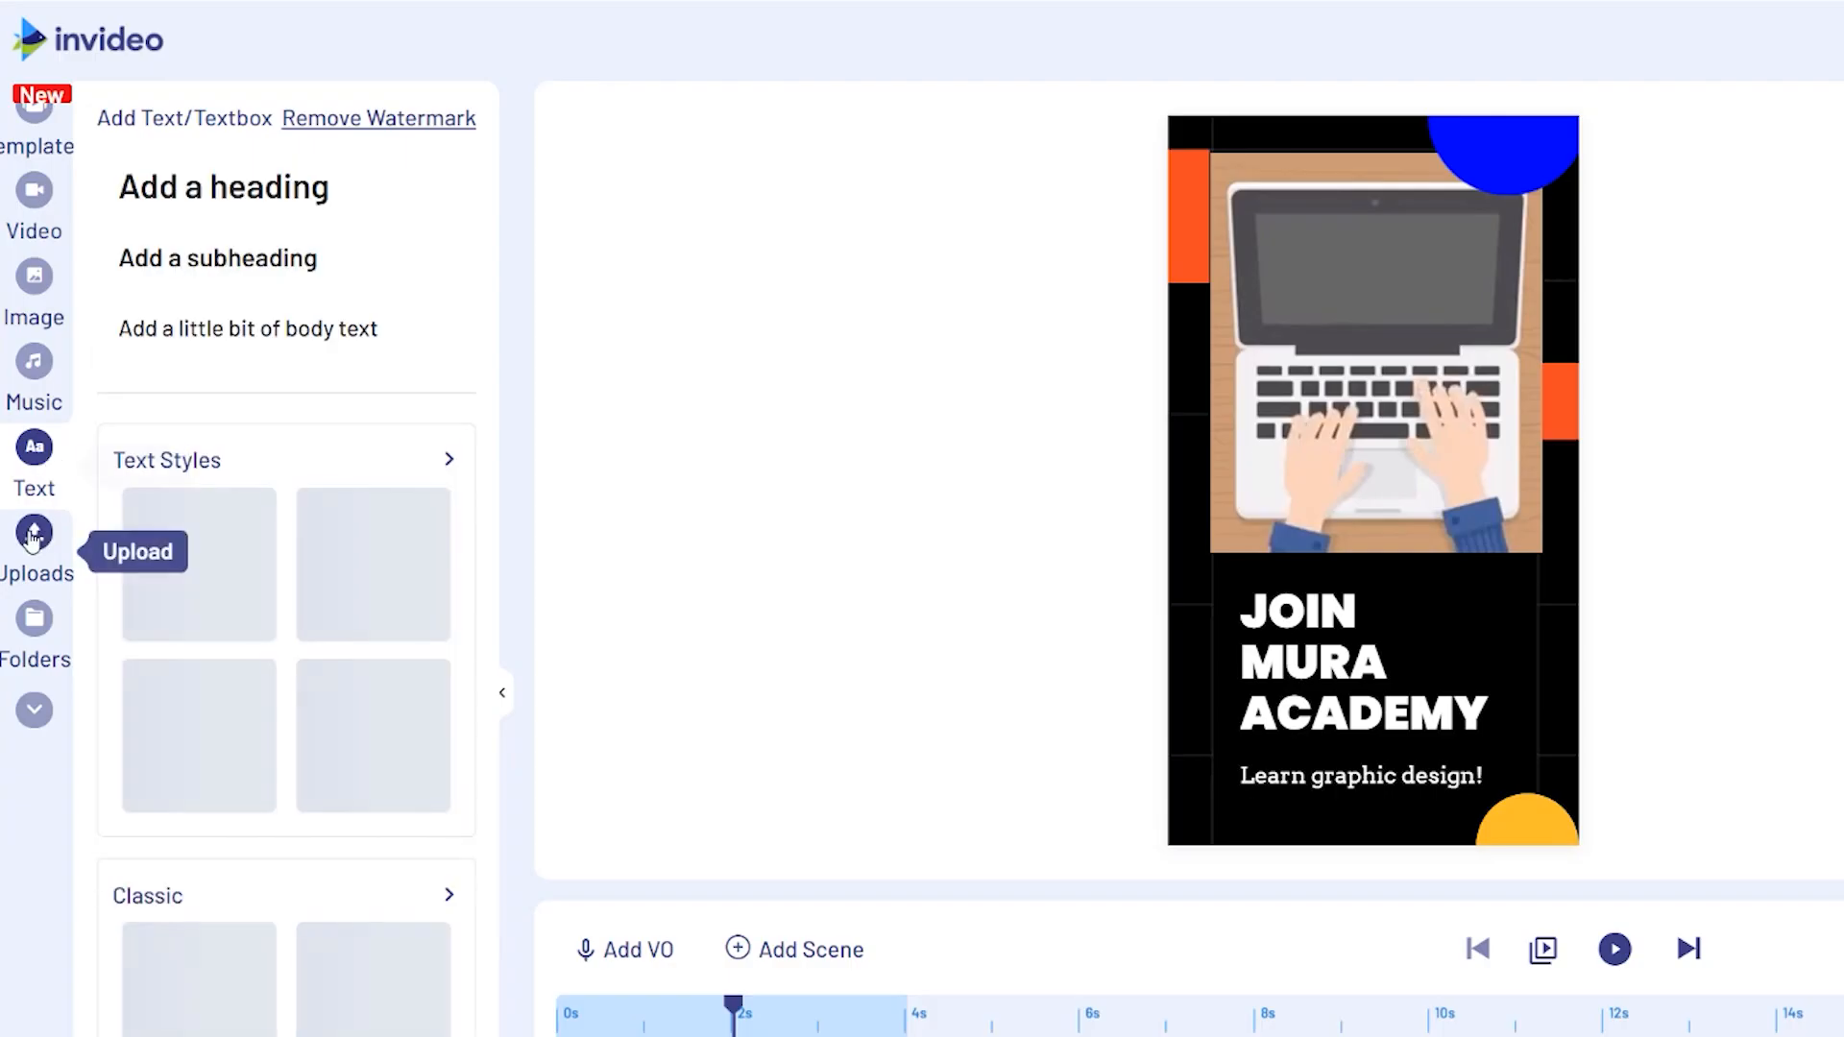
left_click(33, 534)
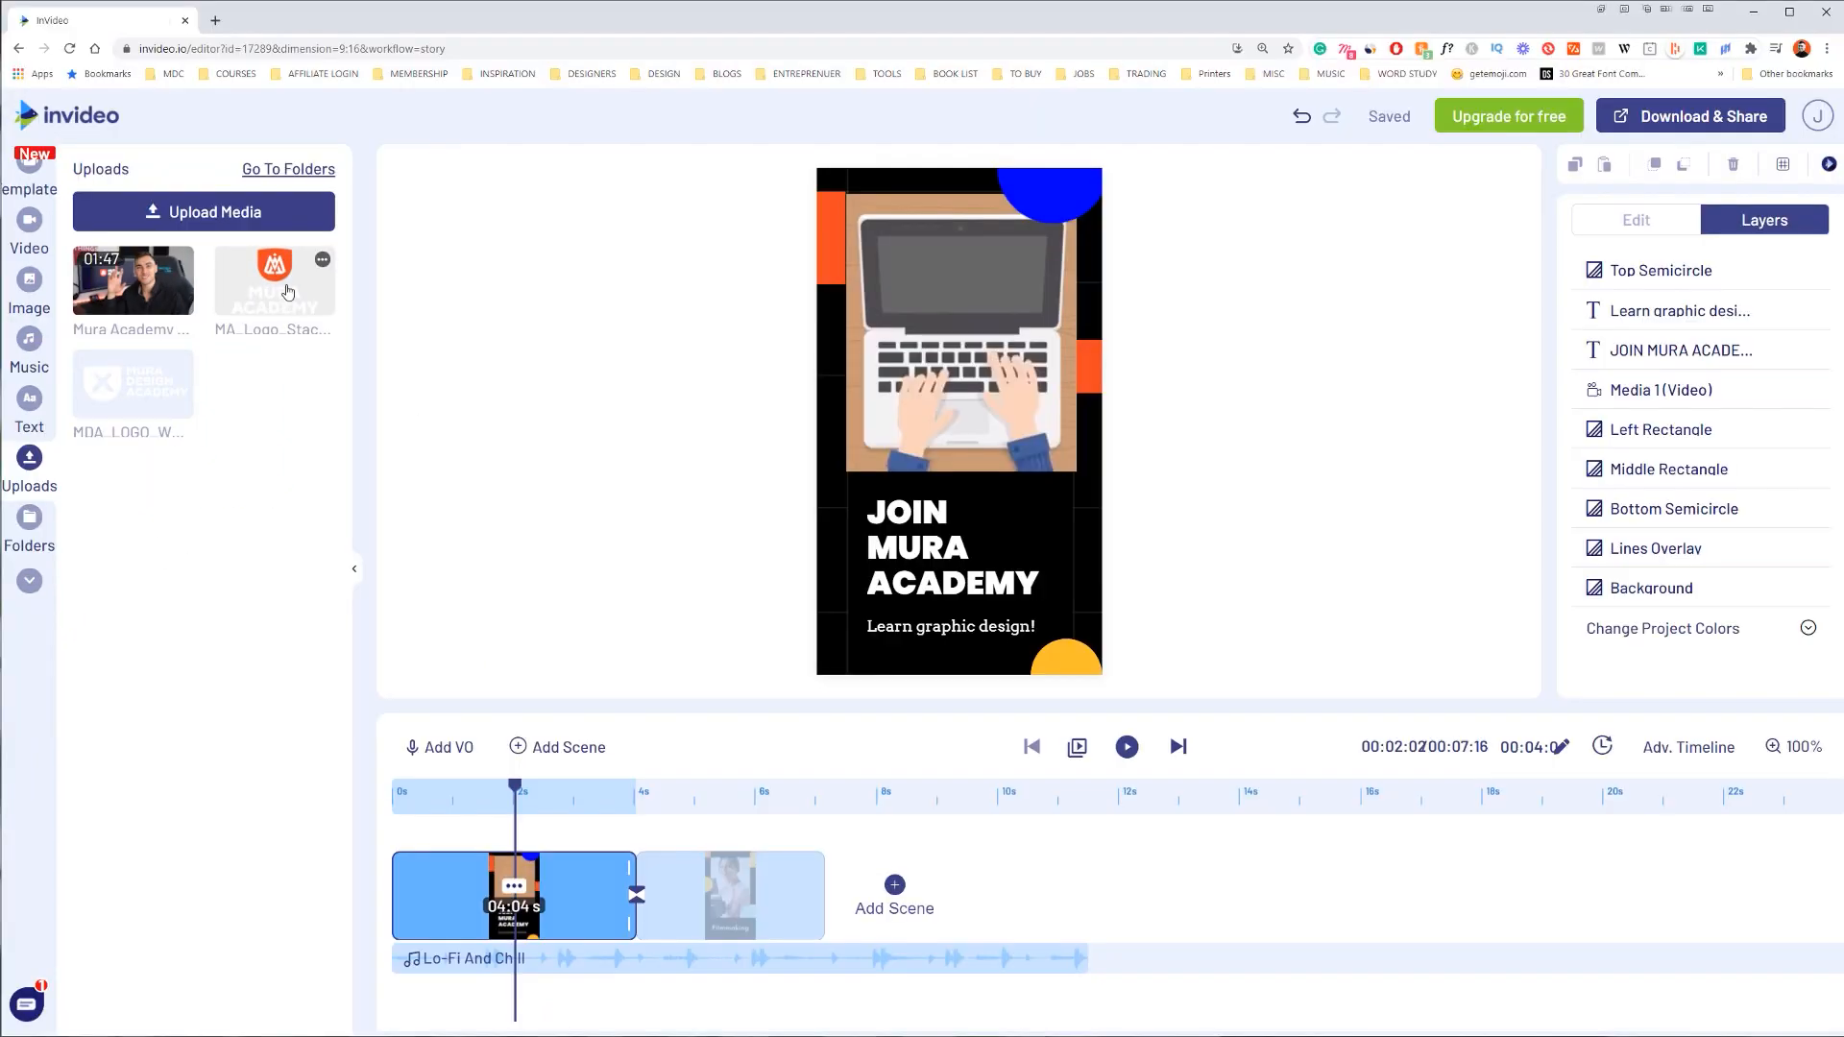
left_click(287, 291)
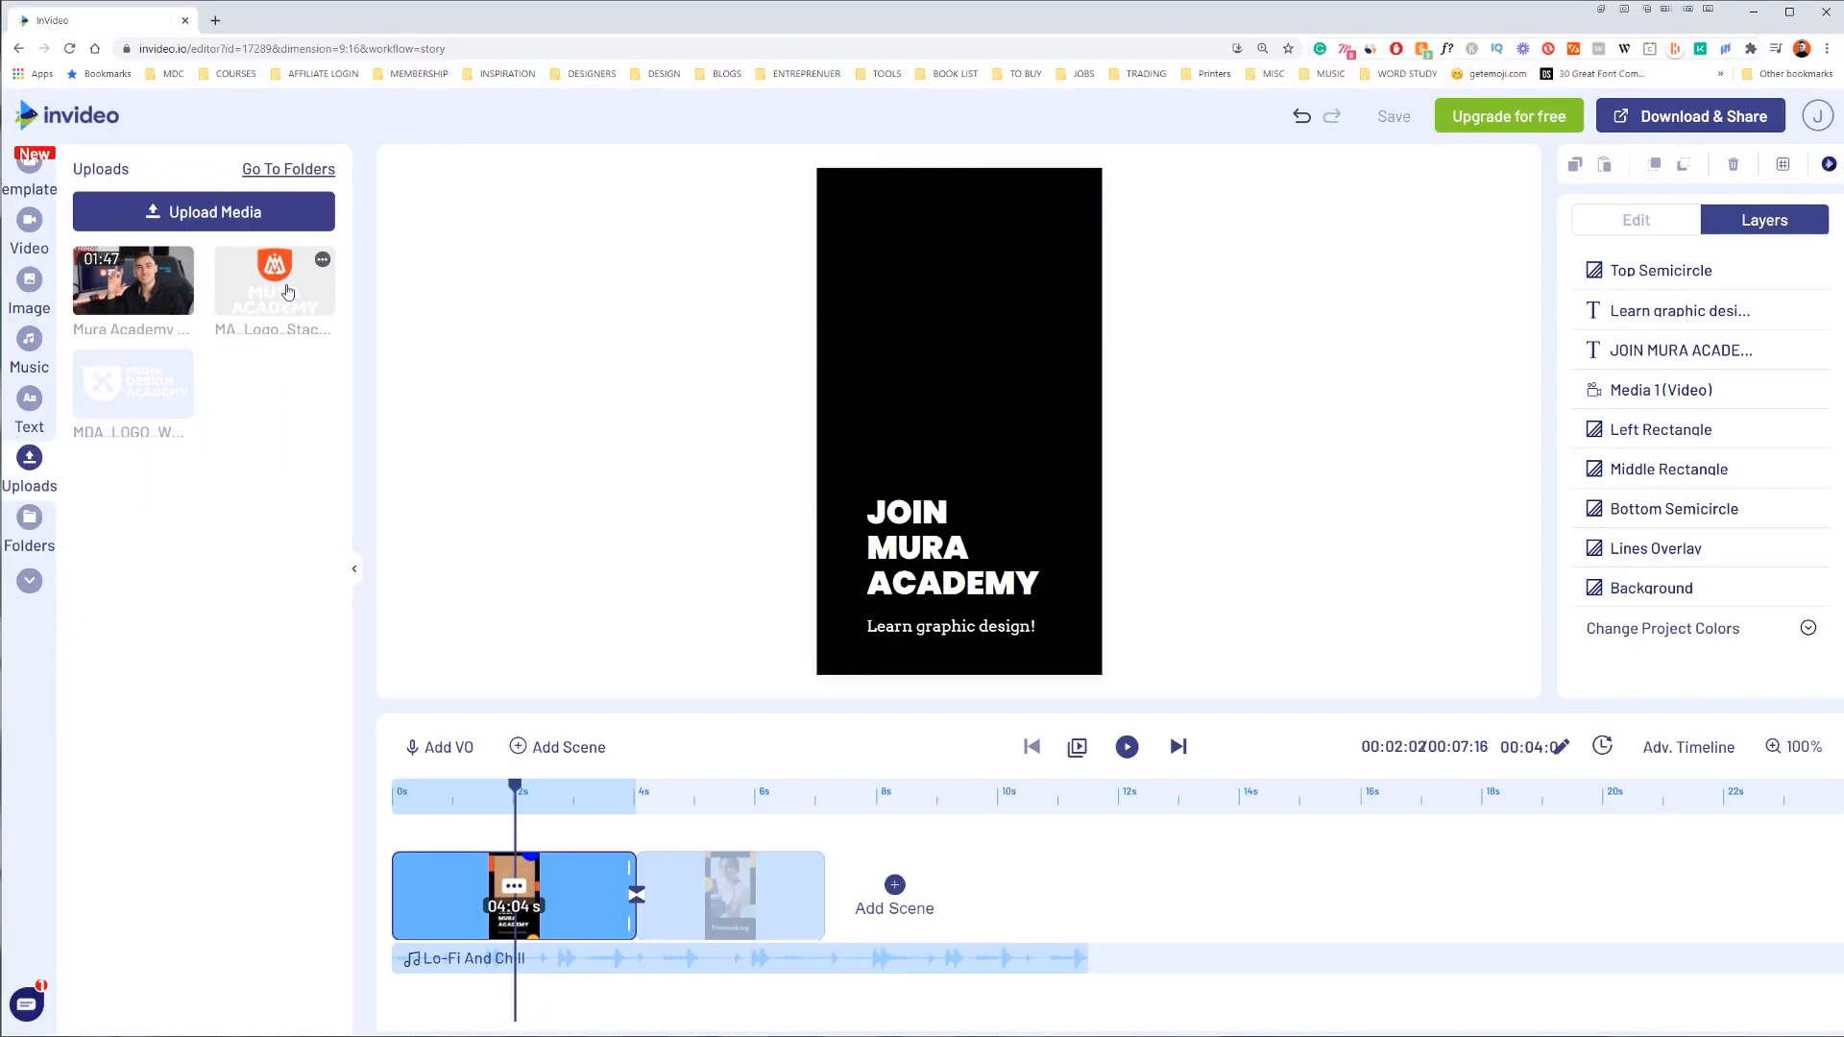
left_click_drag(975, 419, 1022, 501)
left_click_drag(1076, 432, 917, 614)
key("ctrl+z")
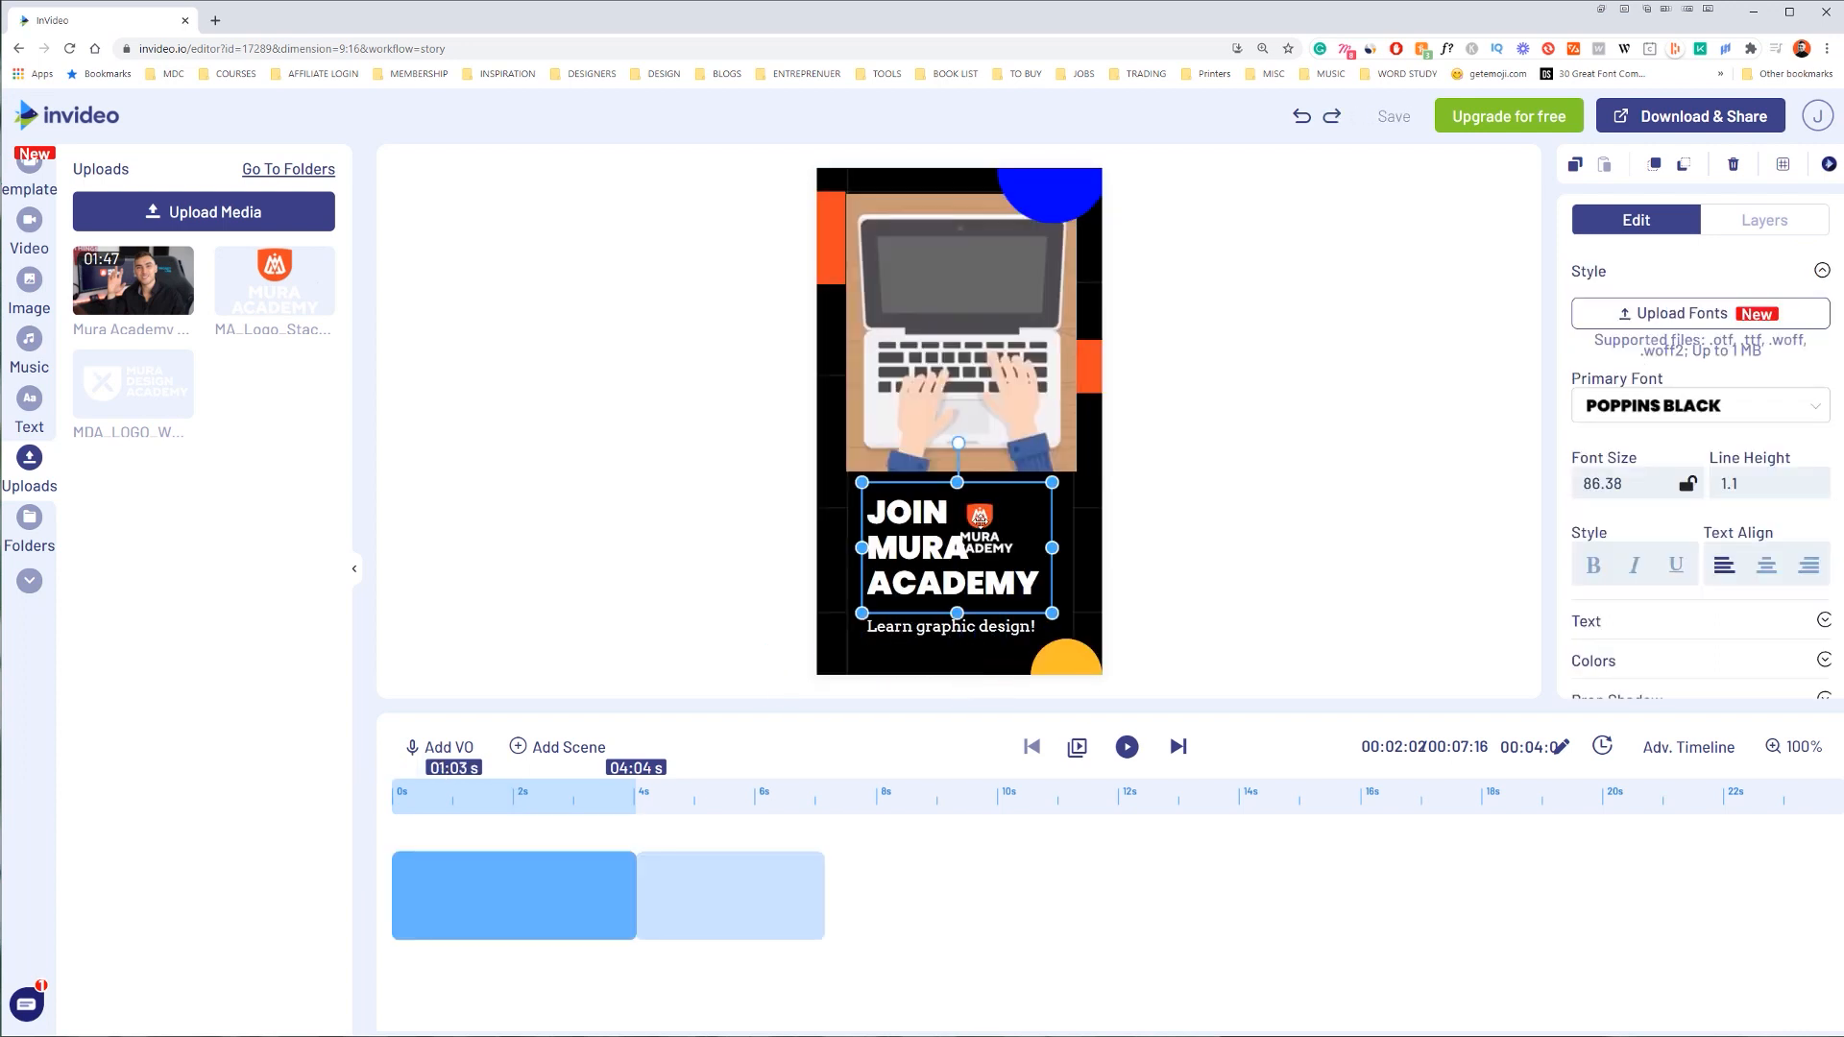
Step: Shift the JOIN MURA ACADEMY headline's clip on the timeline to run from 00:02 s to 03:03 s
left_click(1077, 519)
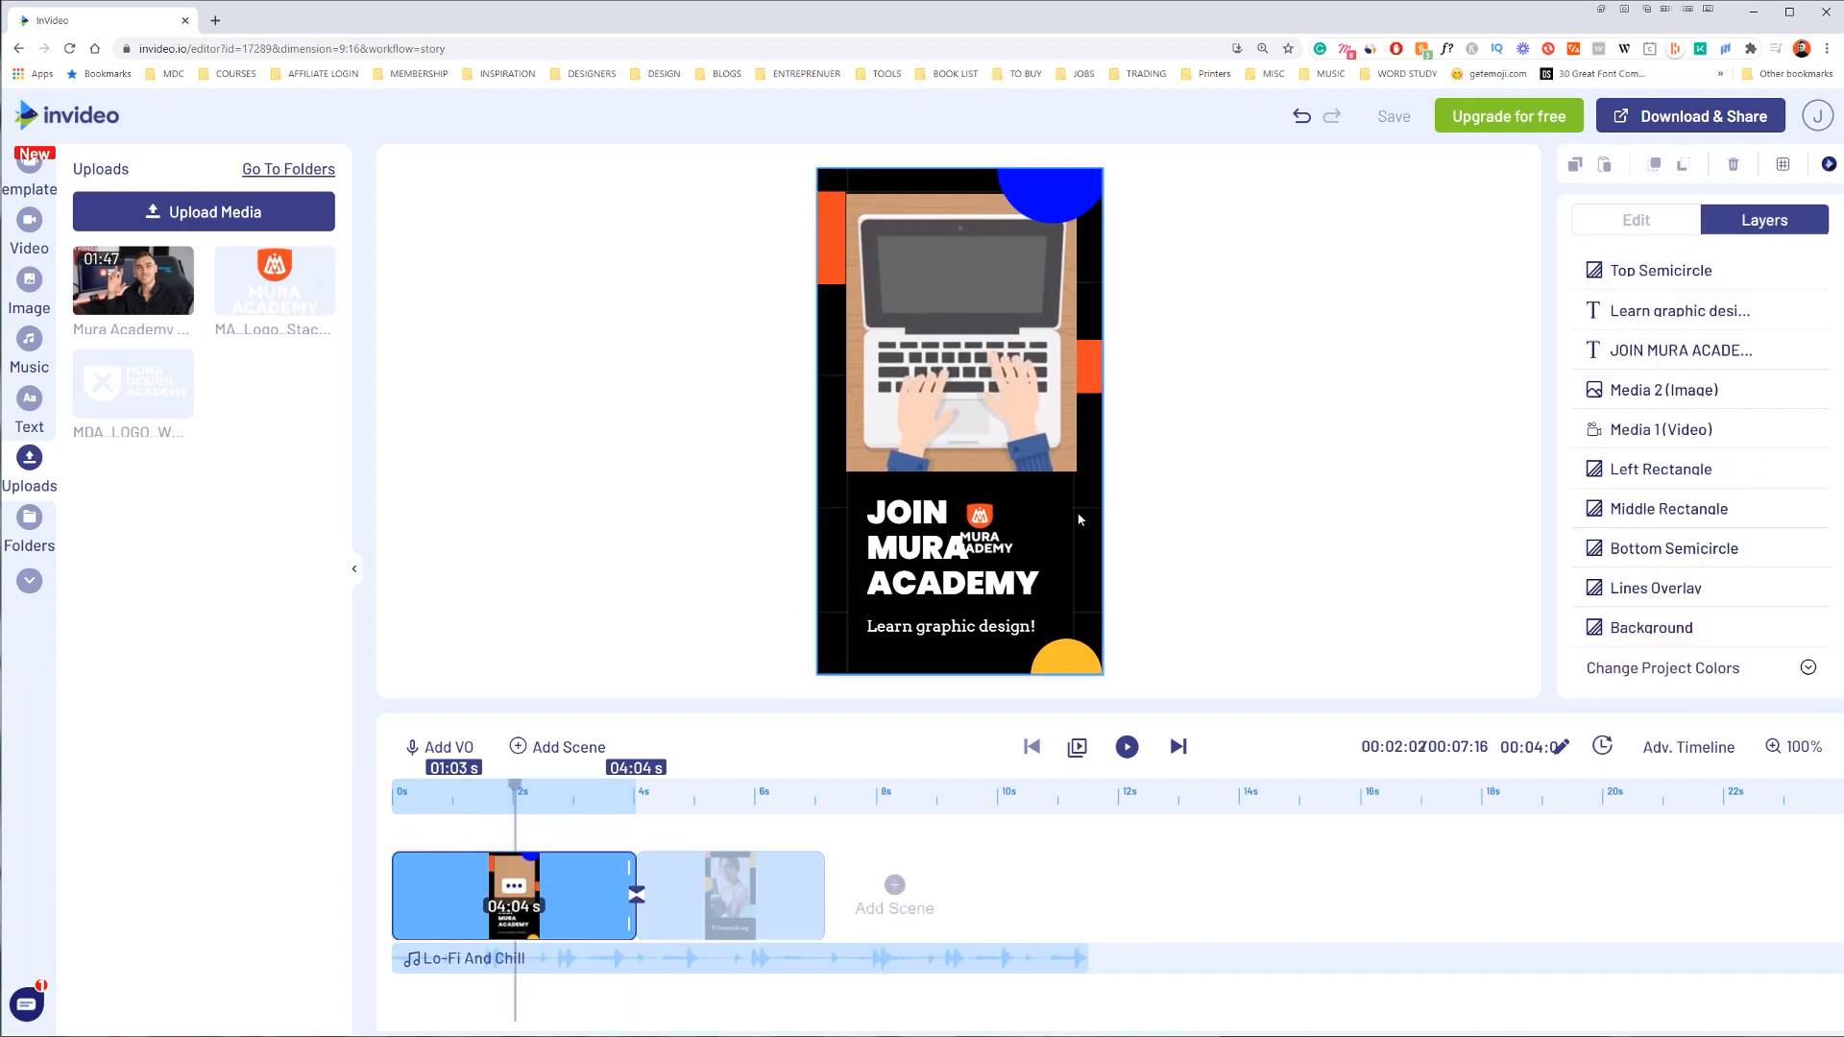
left_click(897, 509)
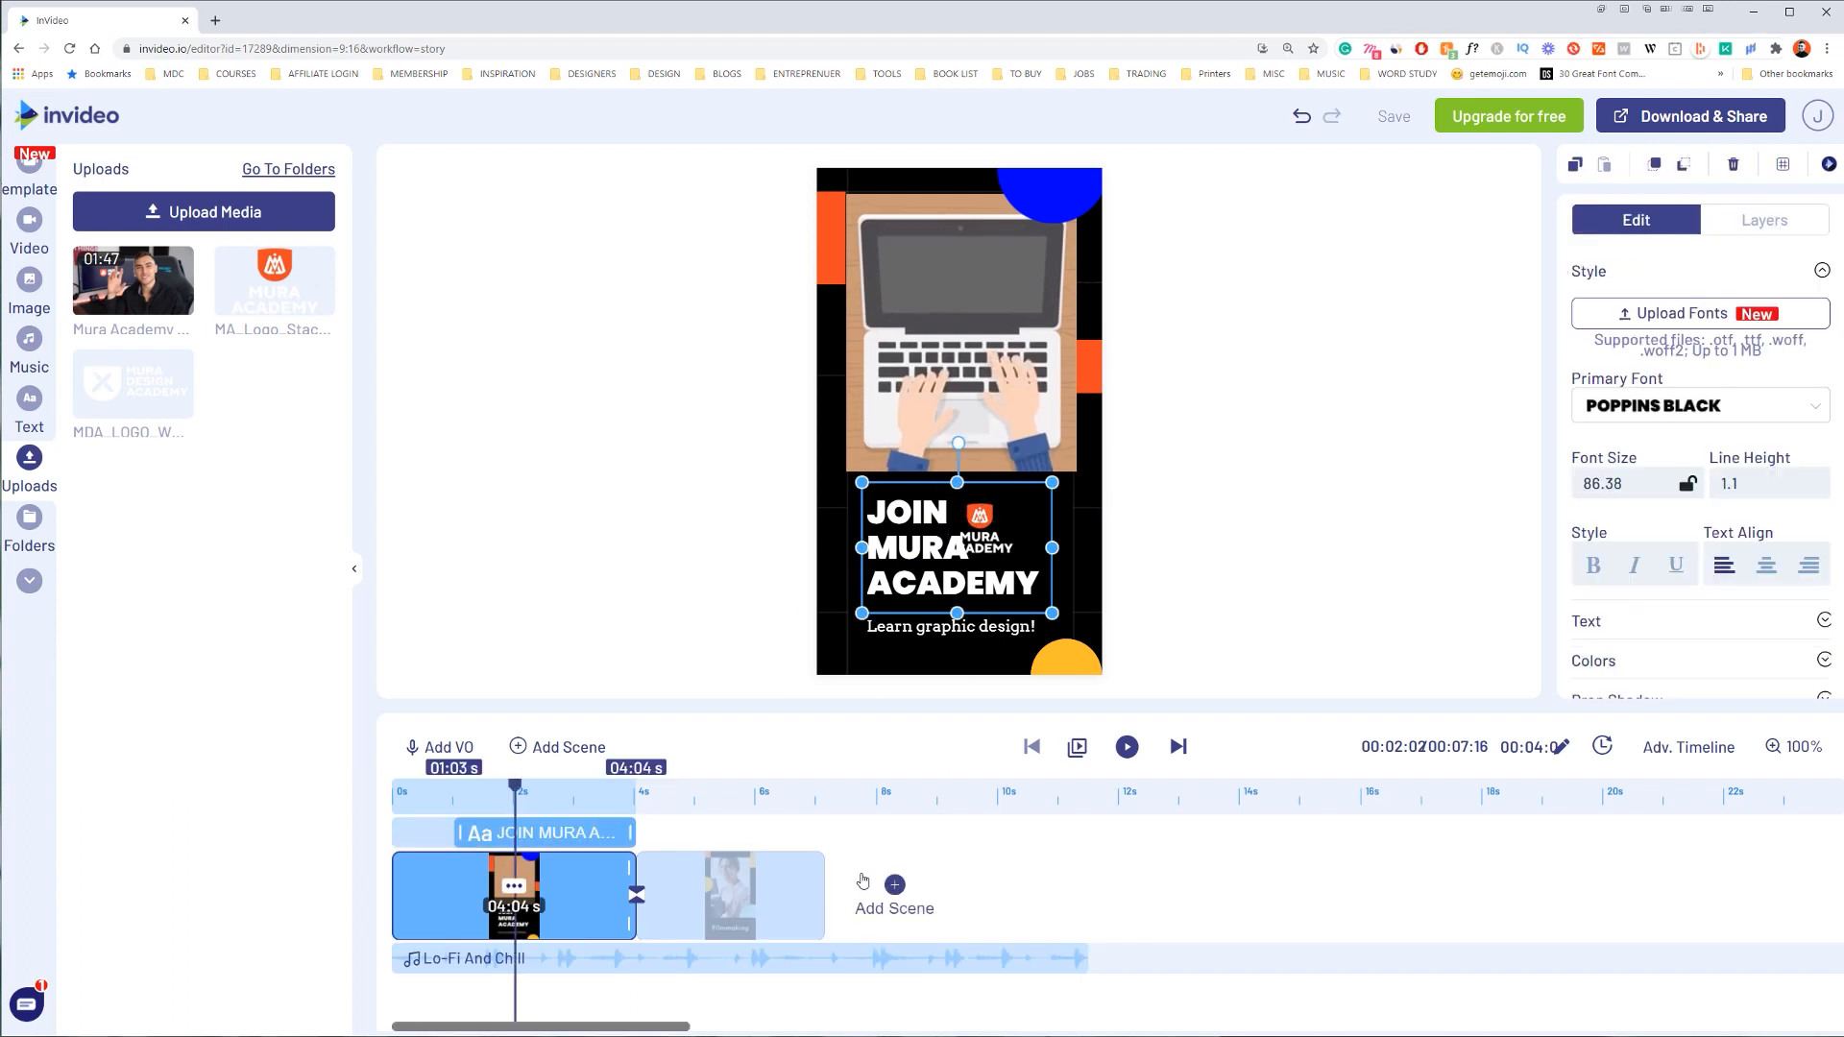
left_click_drag(561, 835, 474, 839)
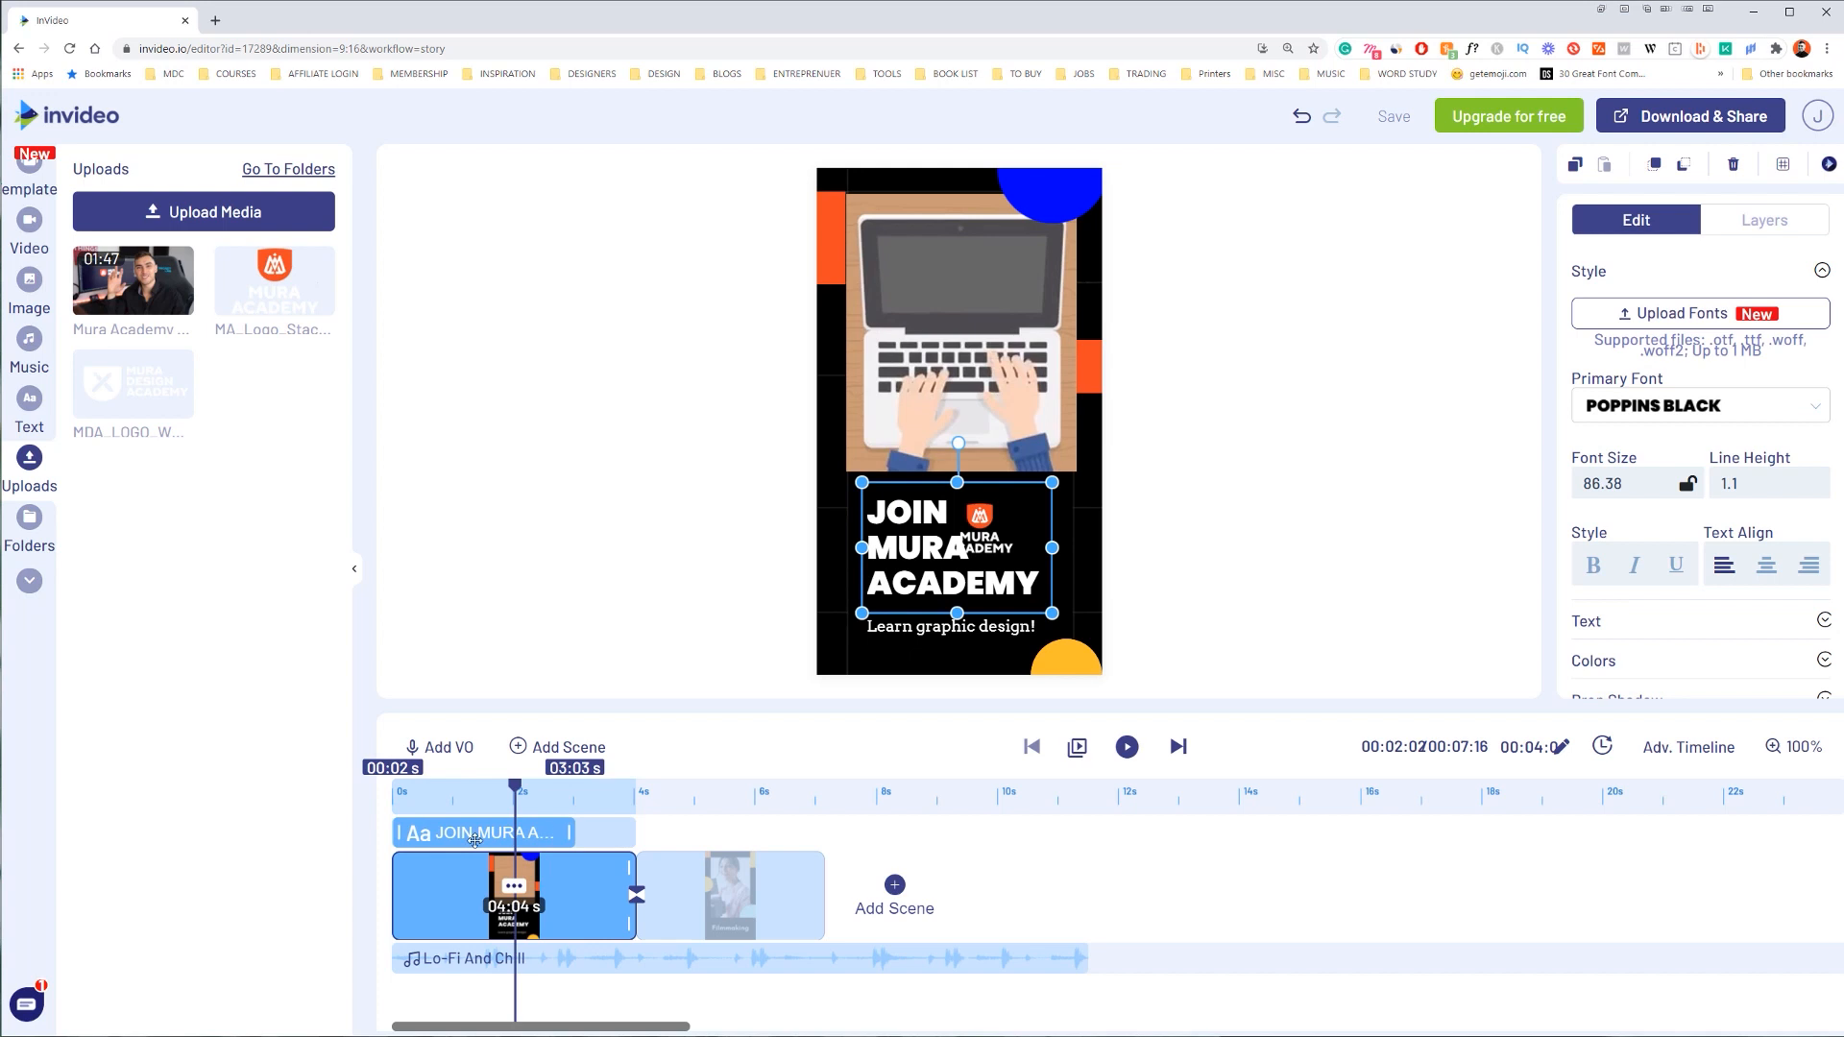
left_click(558, 834)
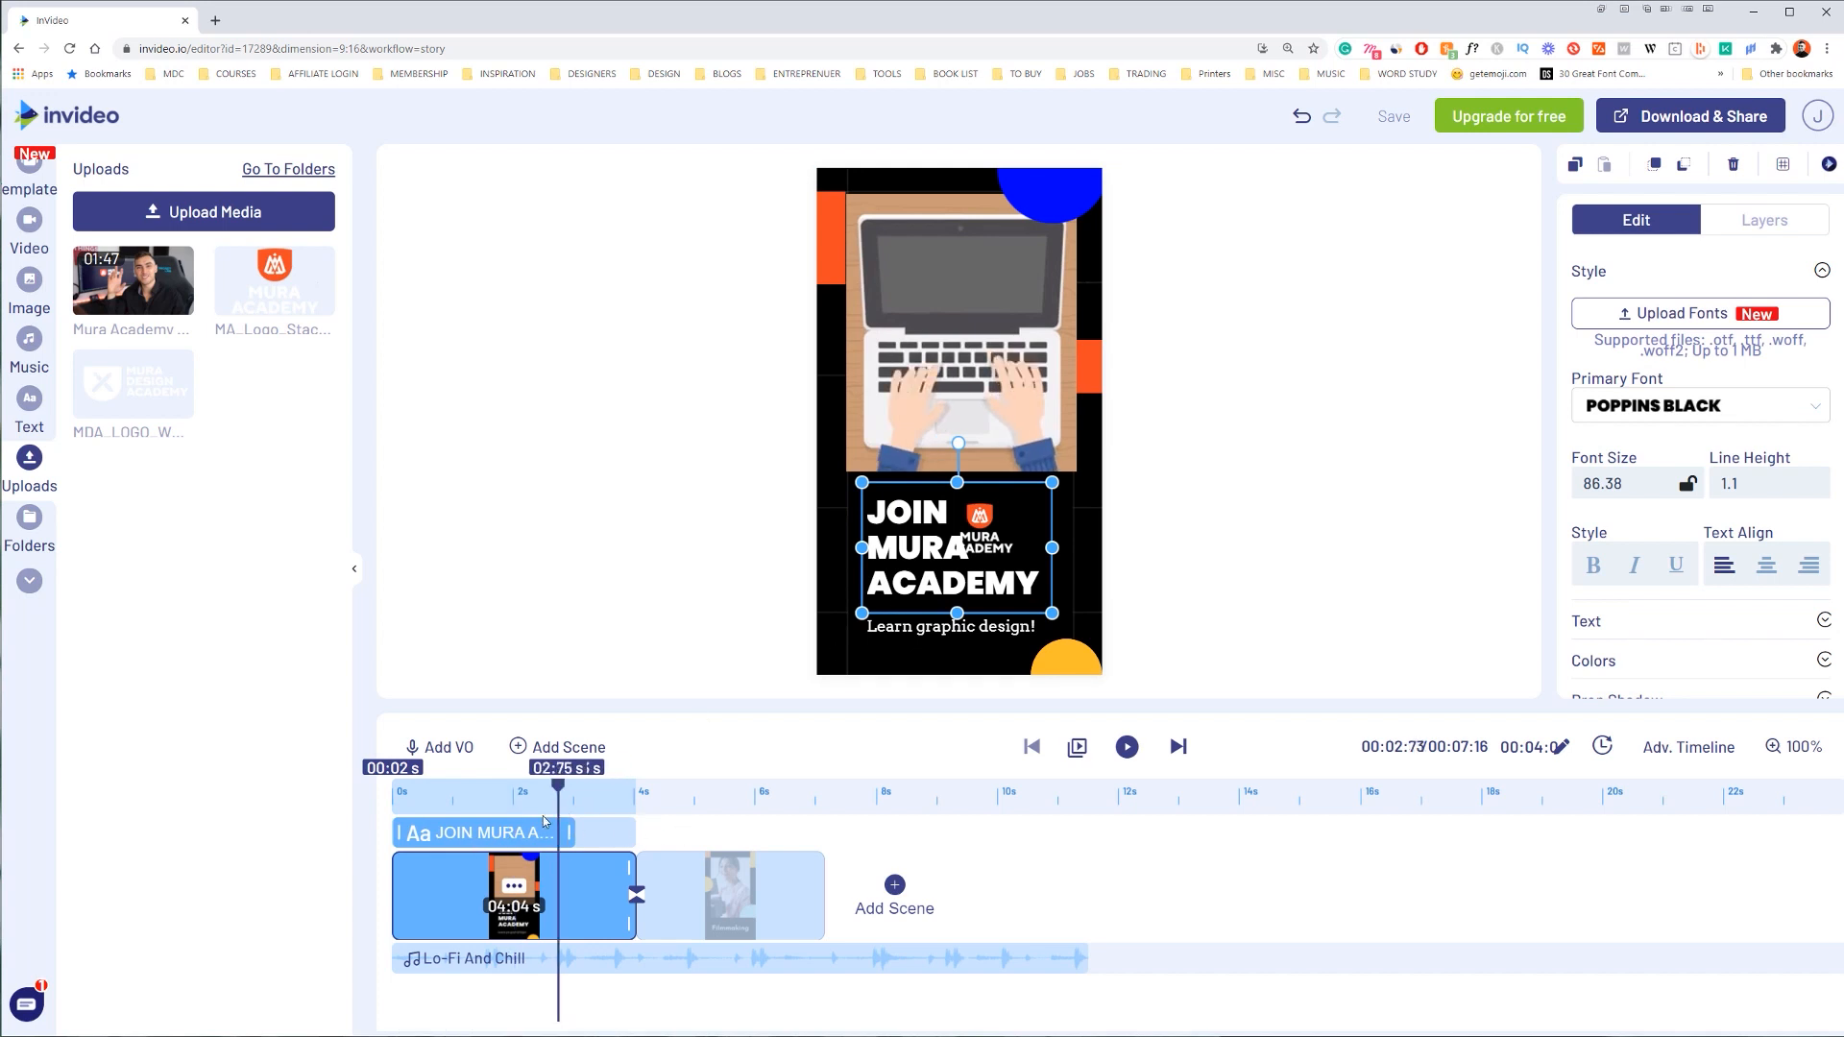
Step: Enlarge the logo image slightly in the first scene and move it beside the headline at the frame's right edge
left_click(714, 915)
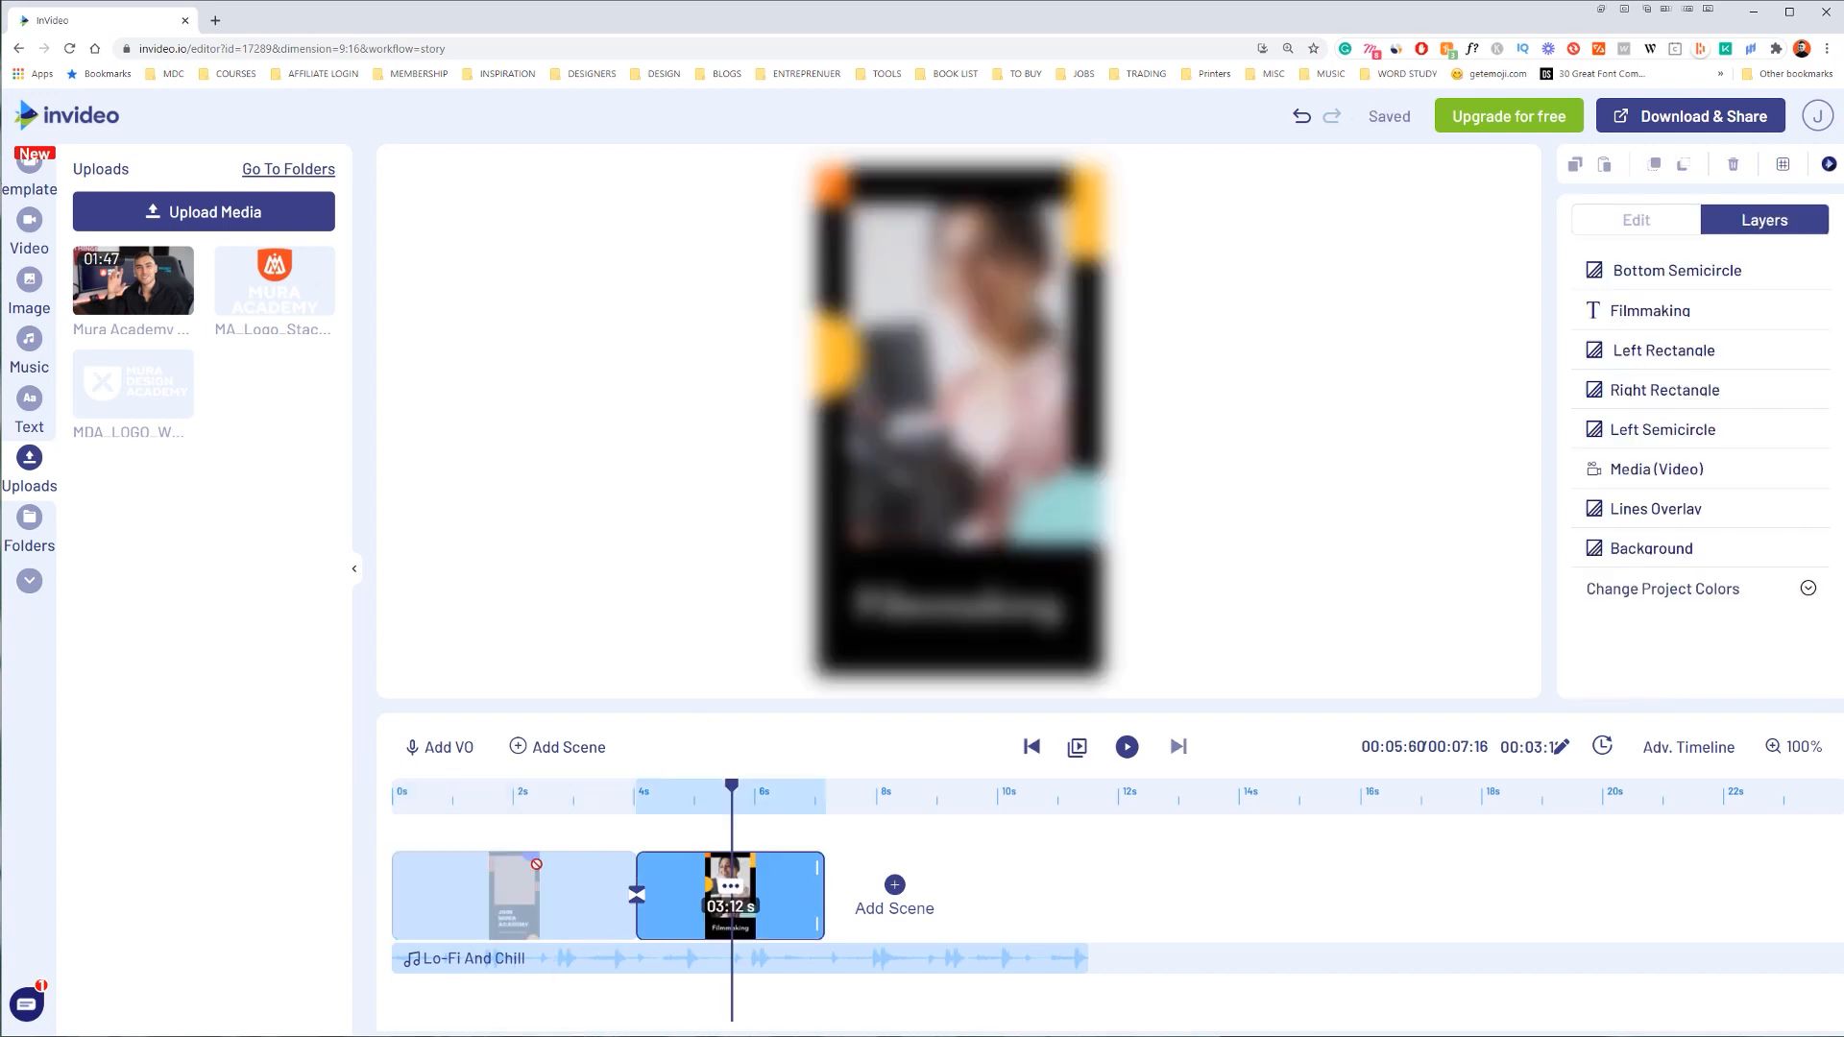
left_click(441, 867)
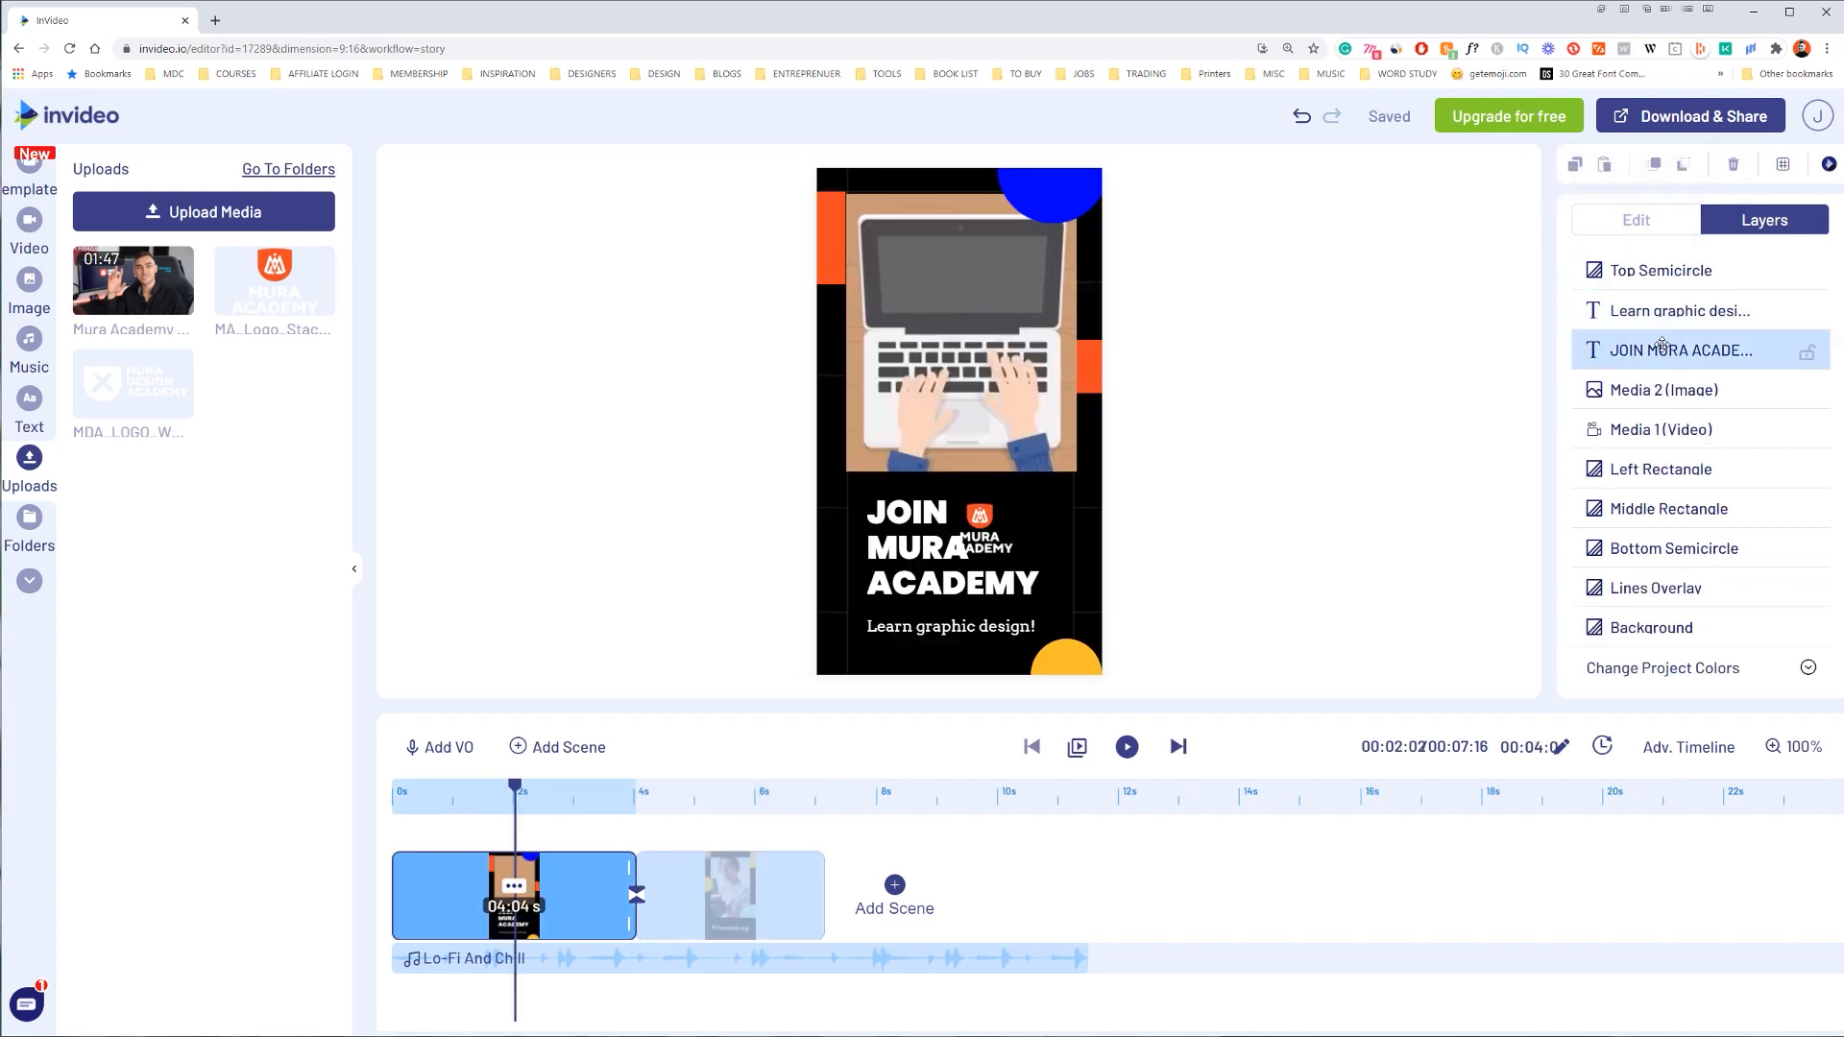
left_click(1658, 392)
left_click(1658, 392)
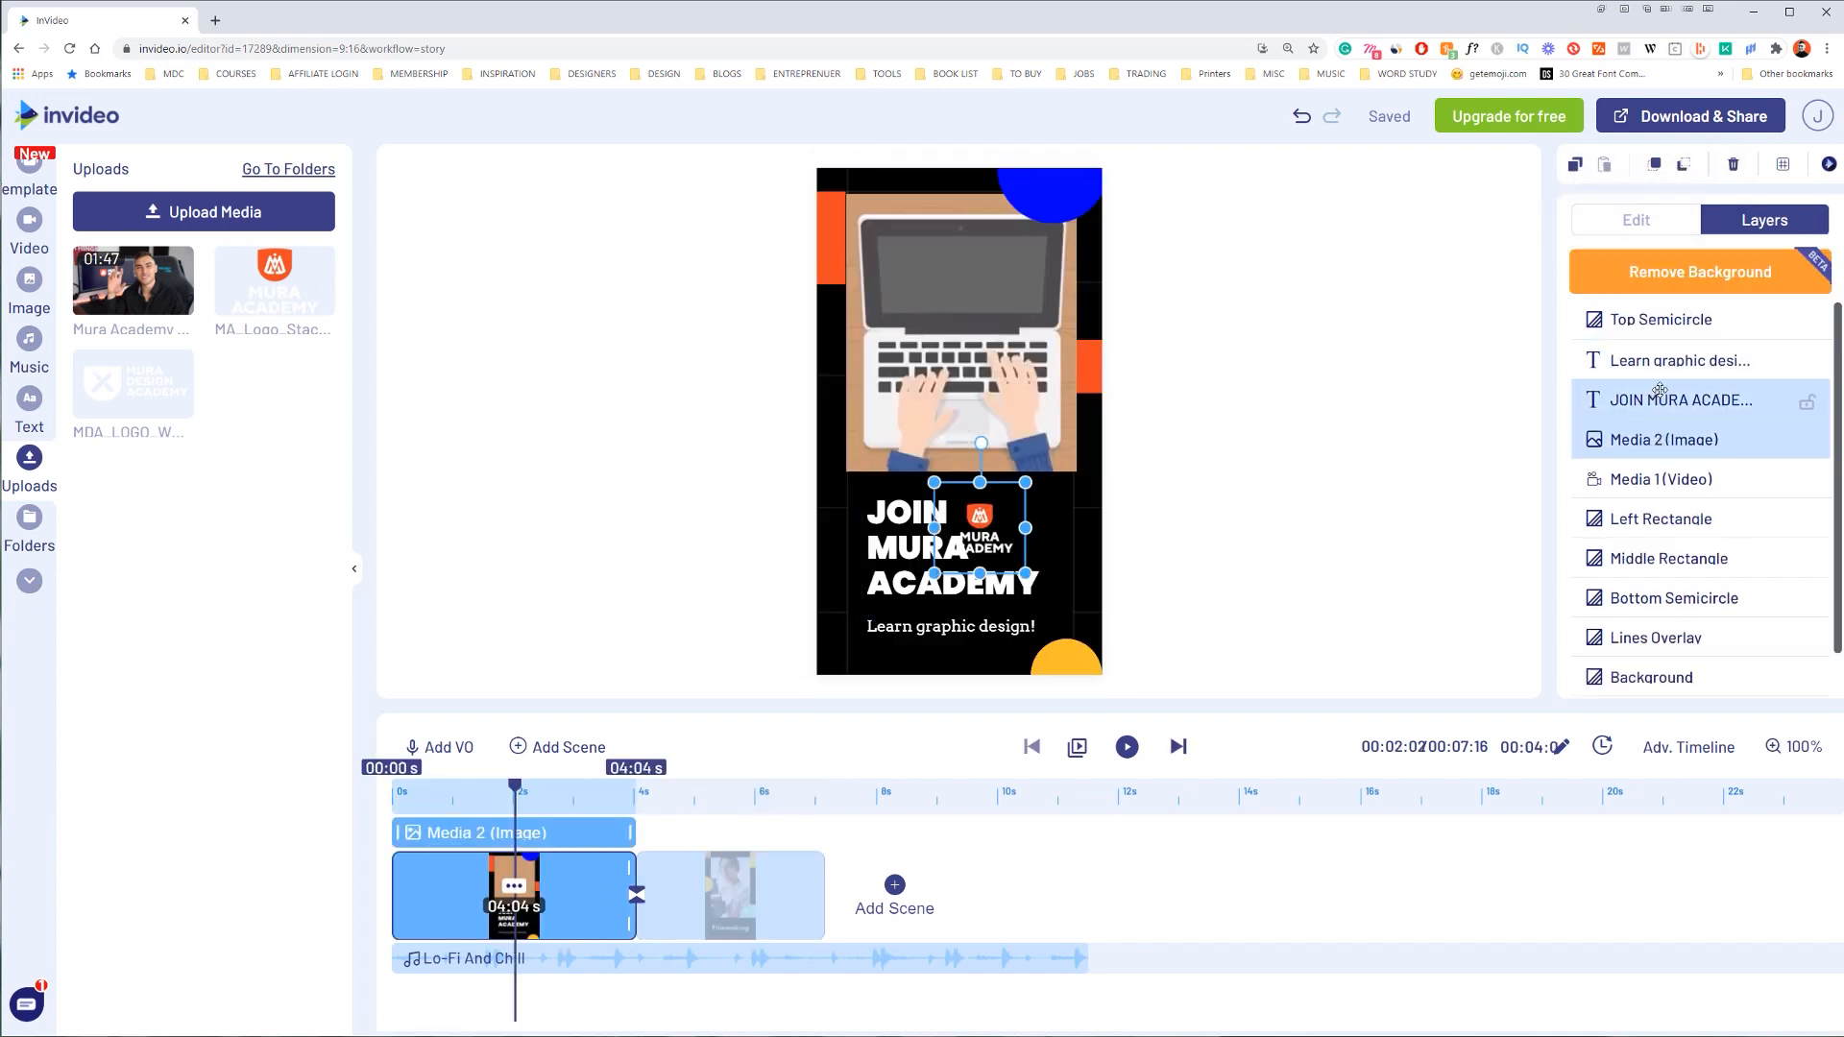
left_click_drag(1027, 479, 1109, 616)
left_click_drag(1157, 502, 1073, 507)
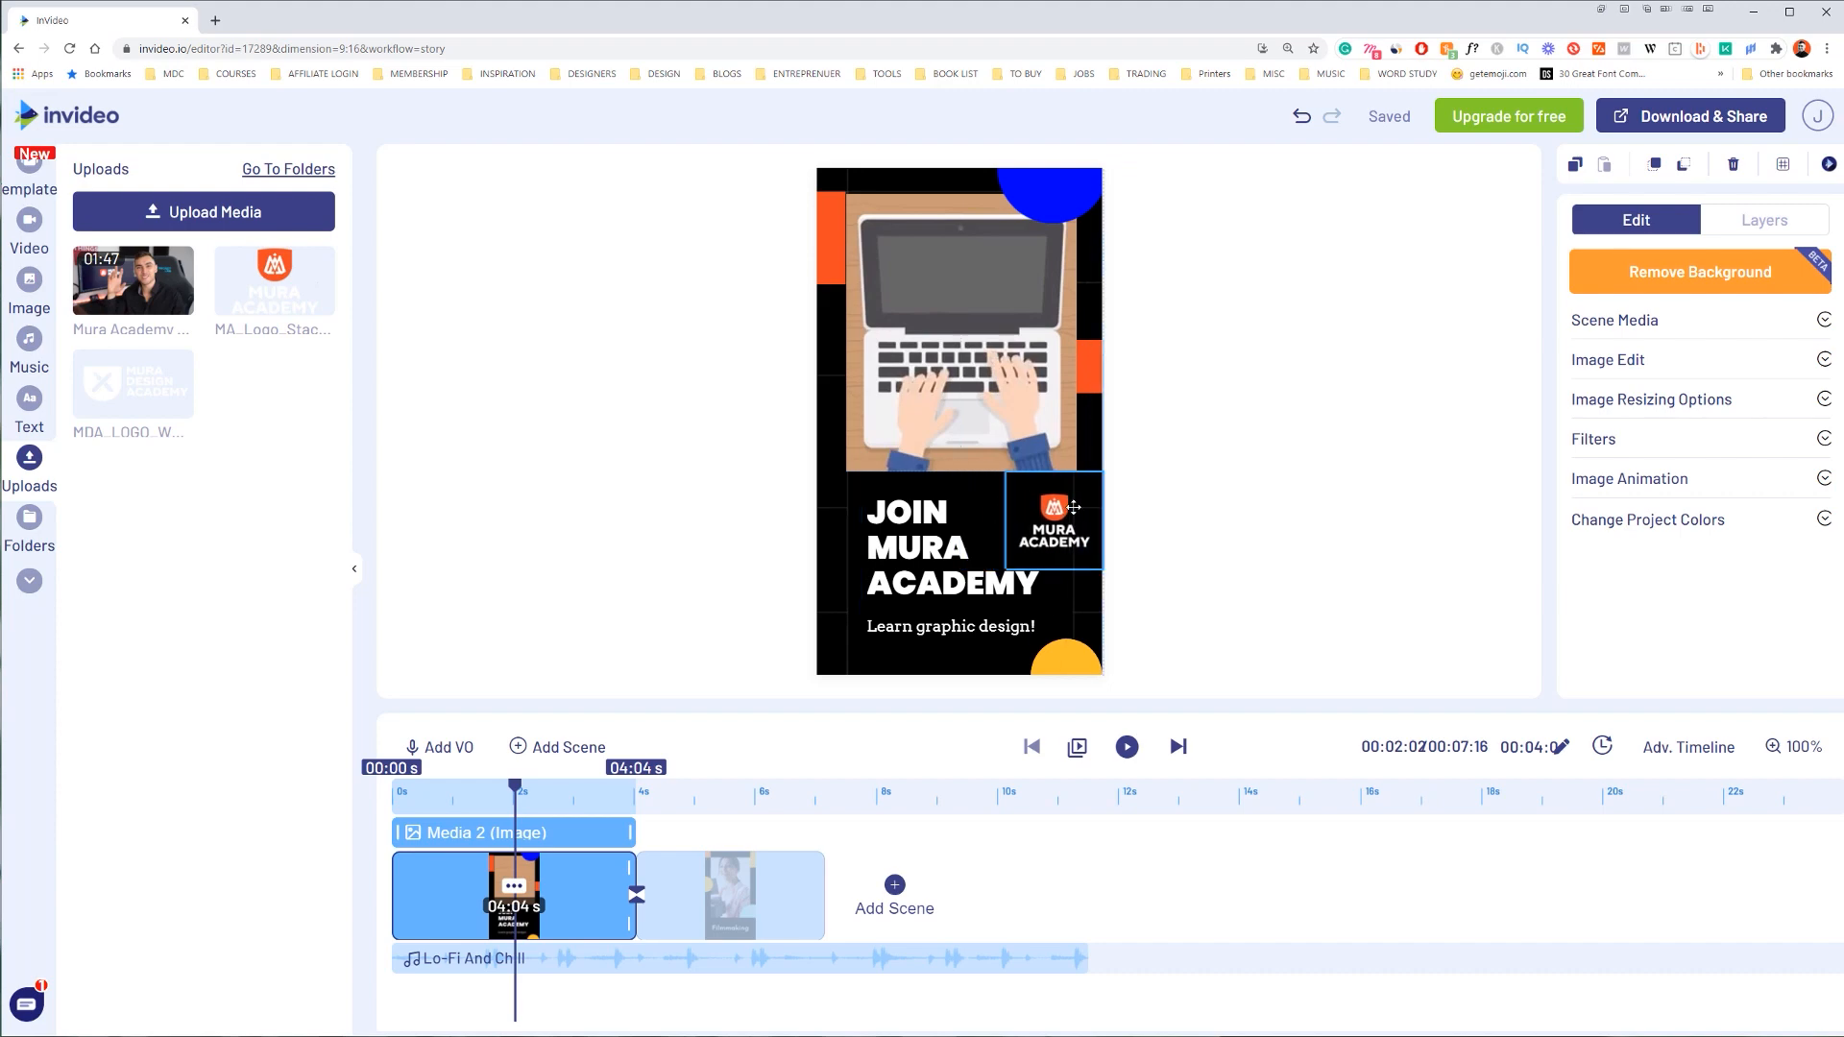
left_click(62, 253)
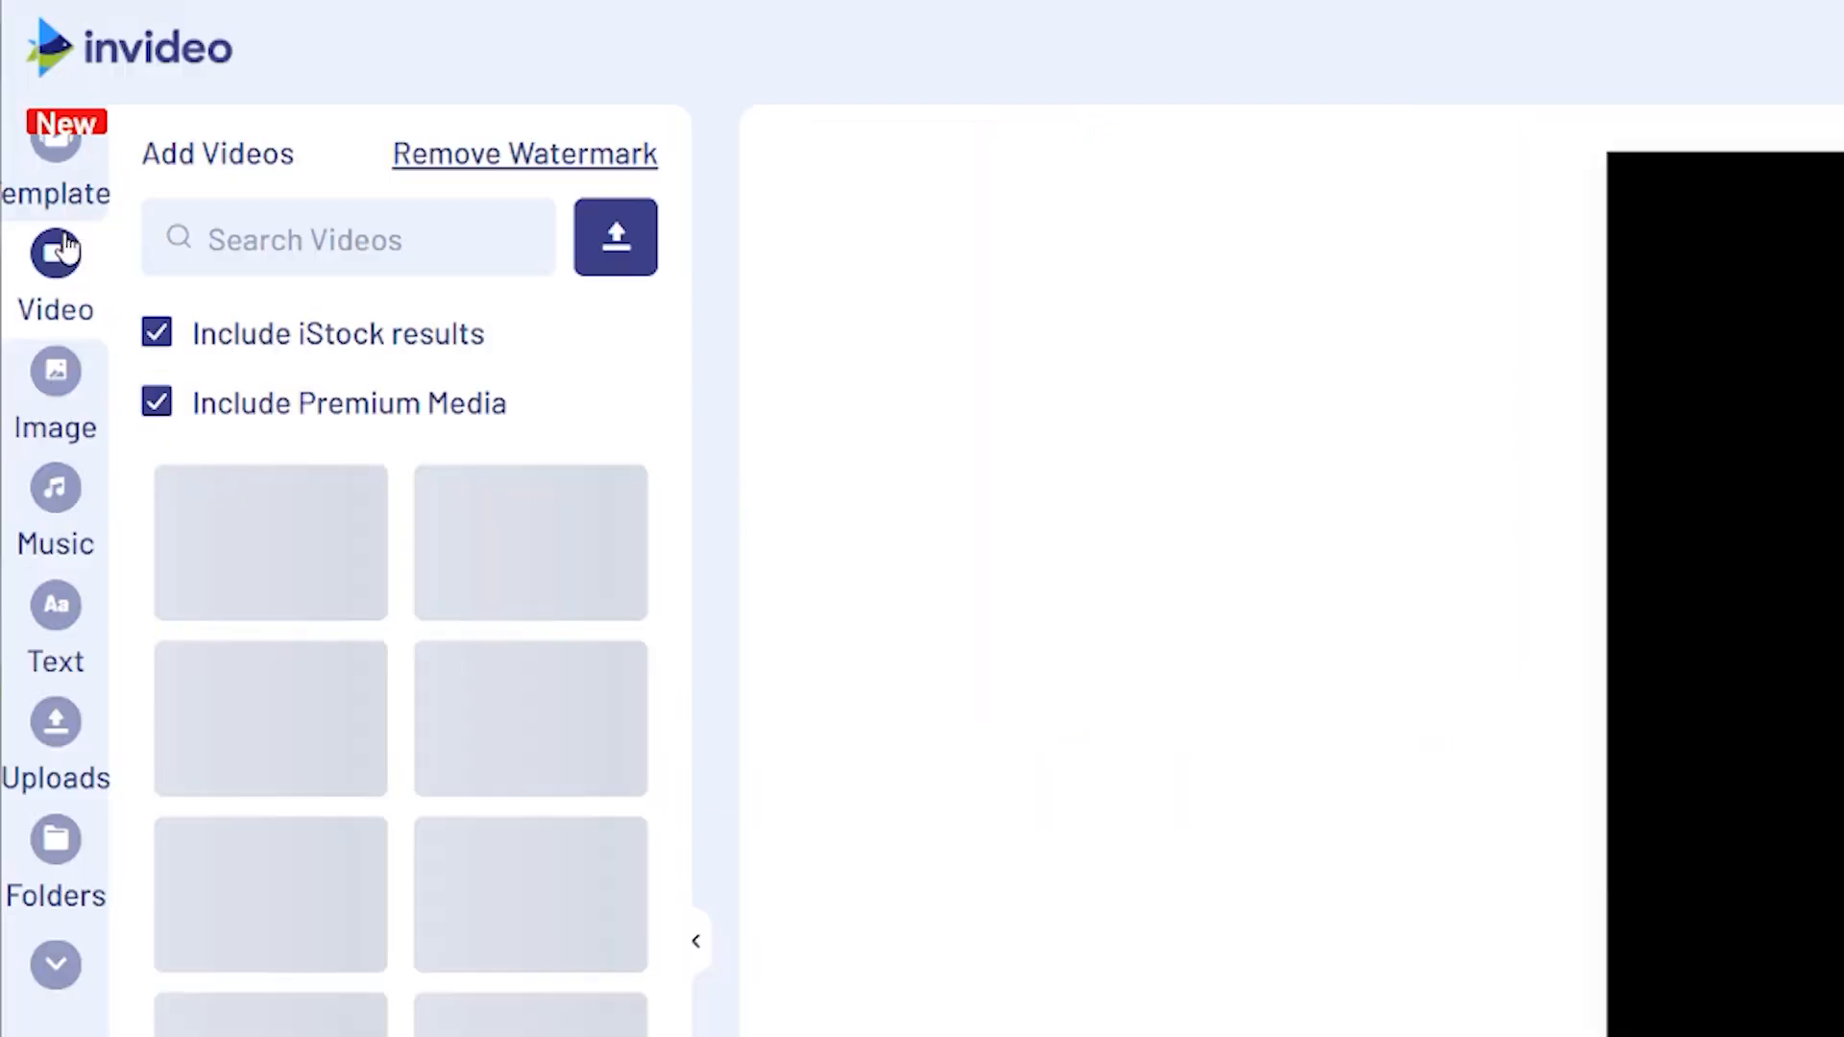
left_click(55, 374)
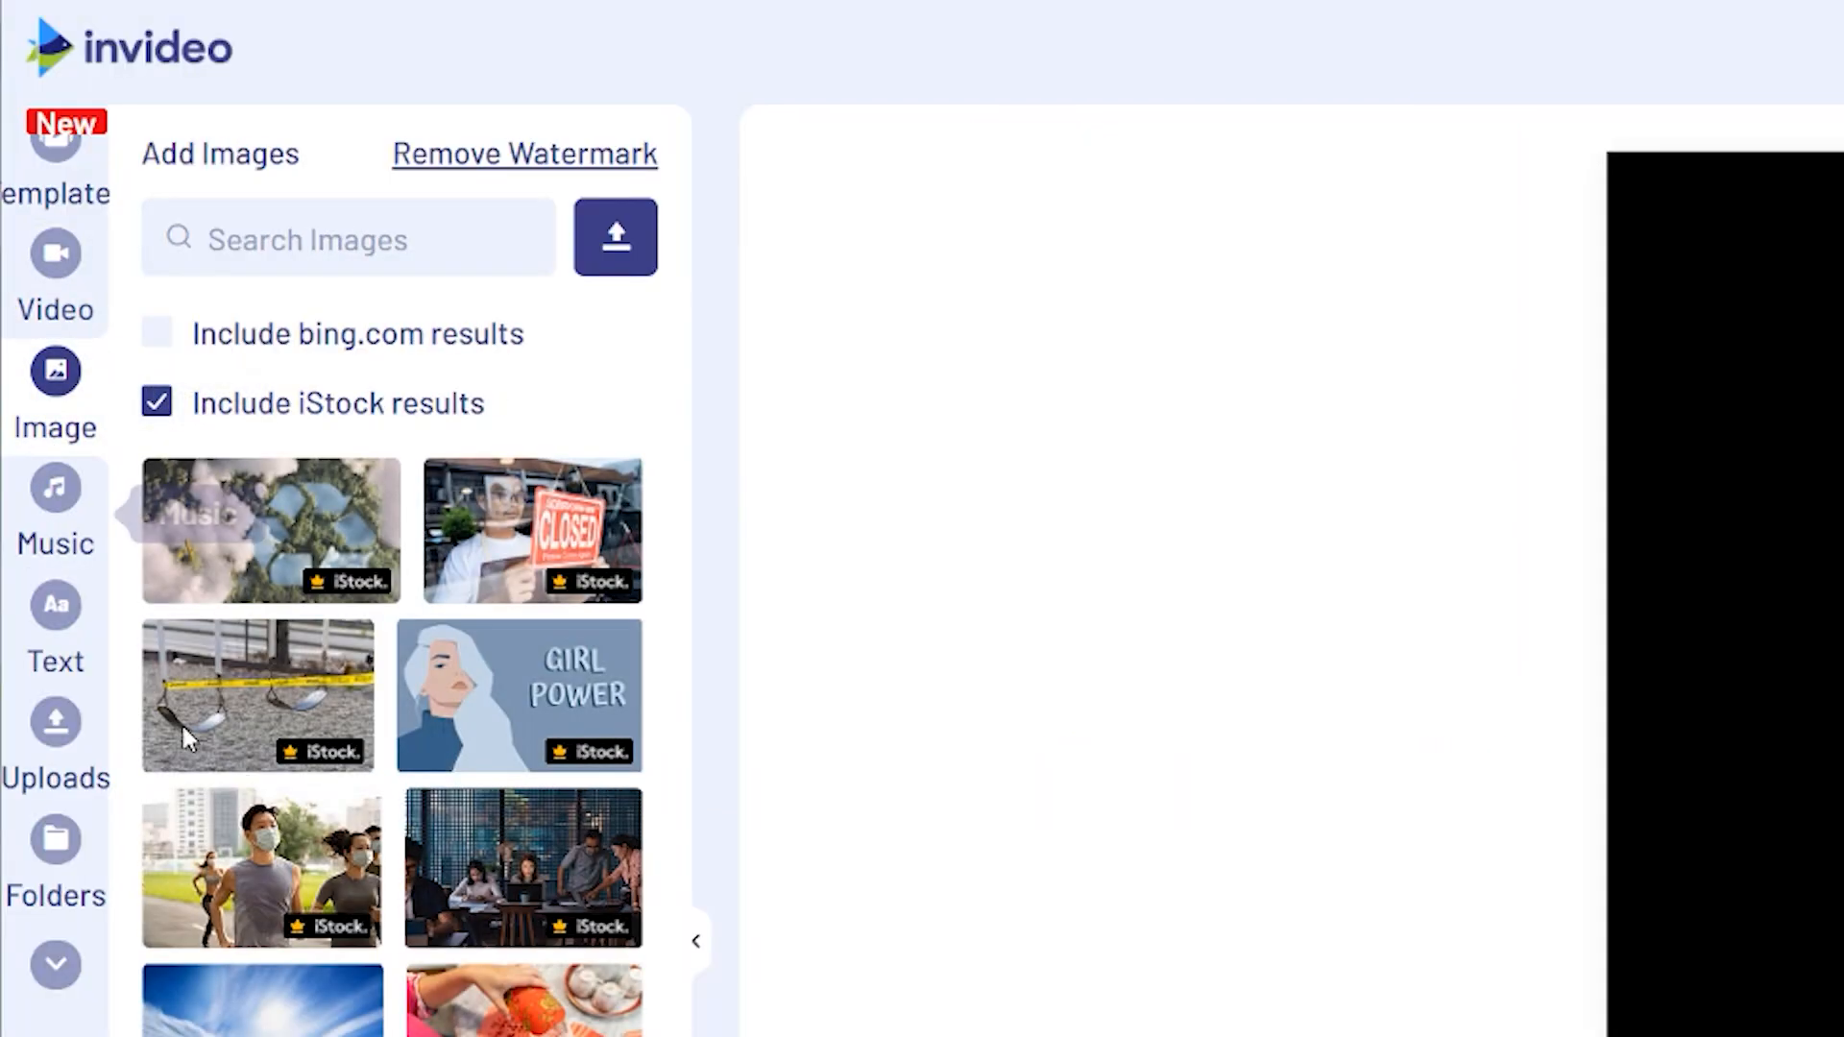
scroll(352, 864, "down", 4)
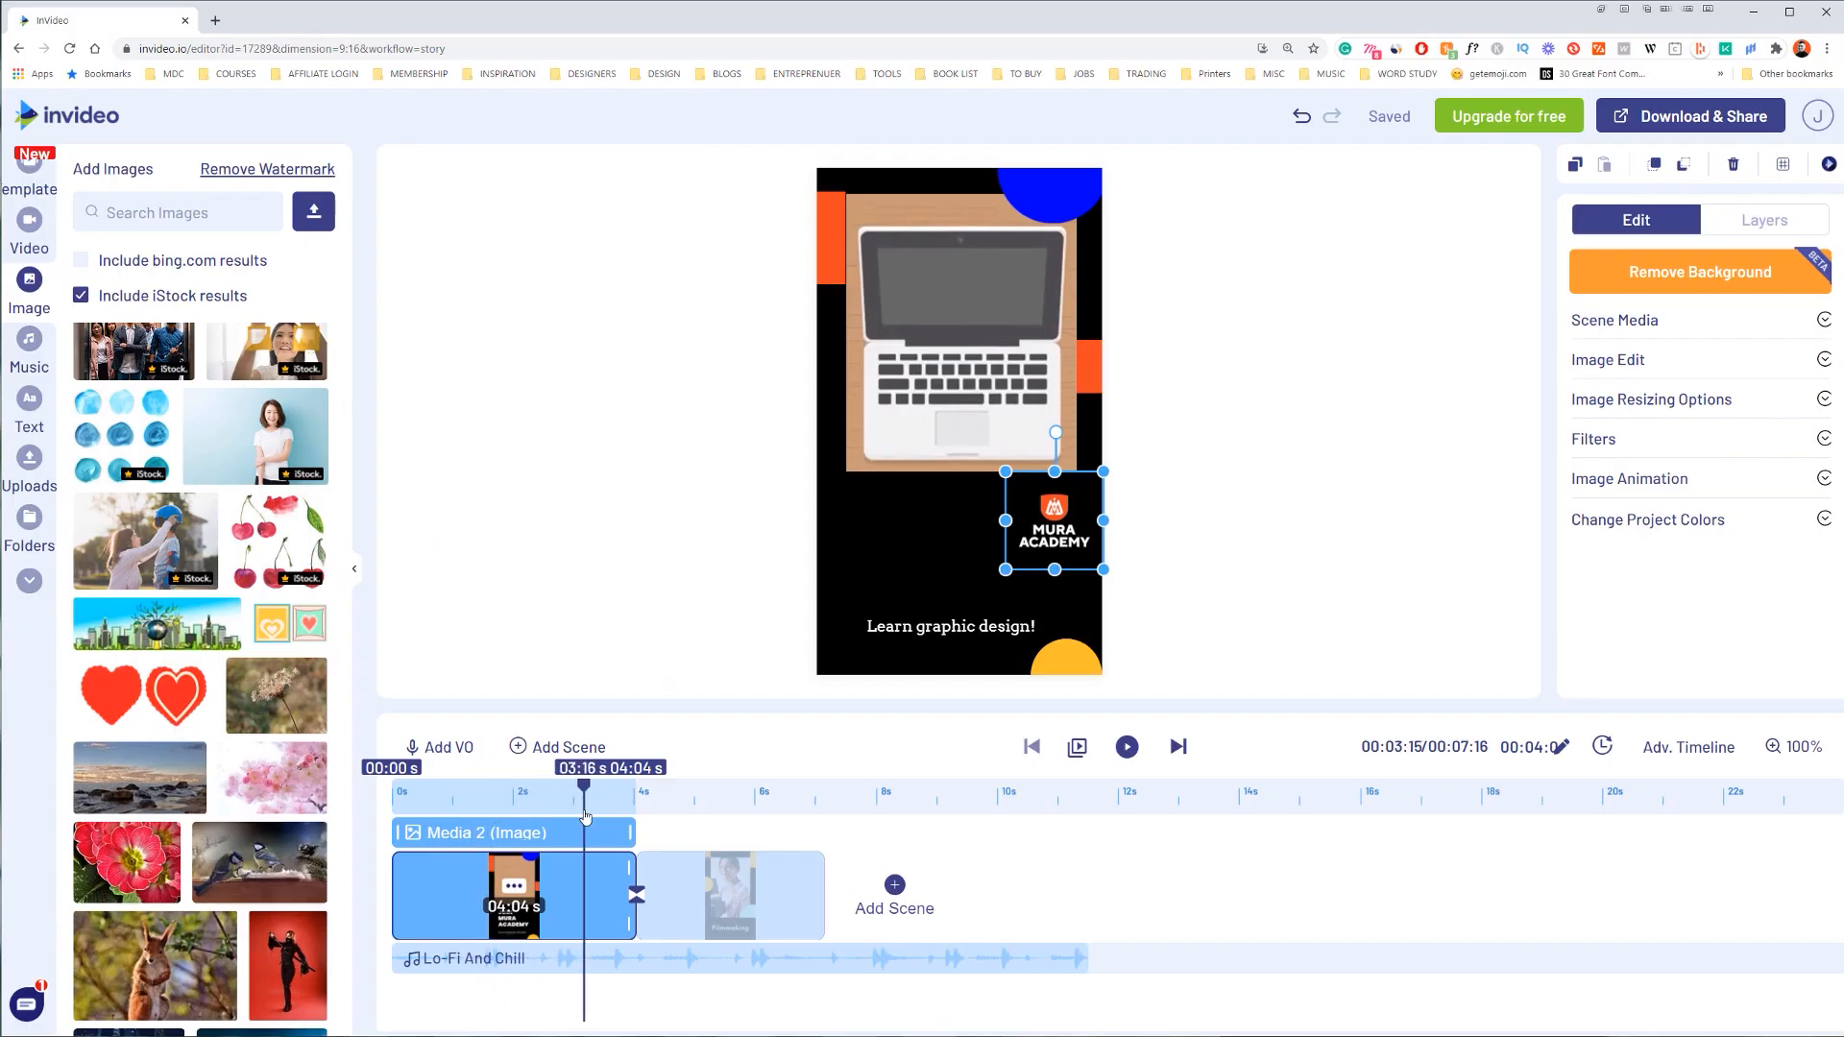
Step: Delete the second scene, Filmmaking, from the timeline
left_click_drag(585, 817, 681, 811)
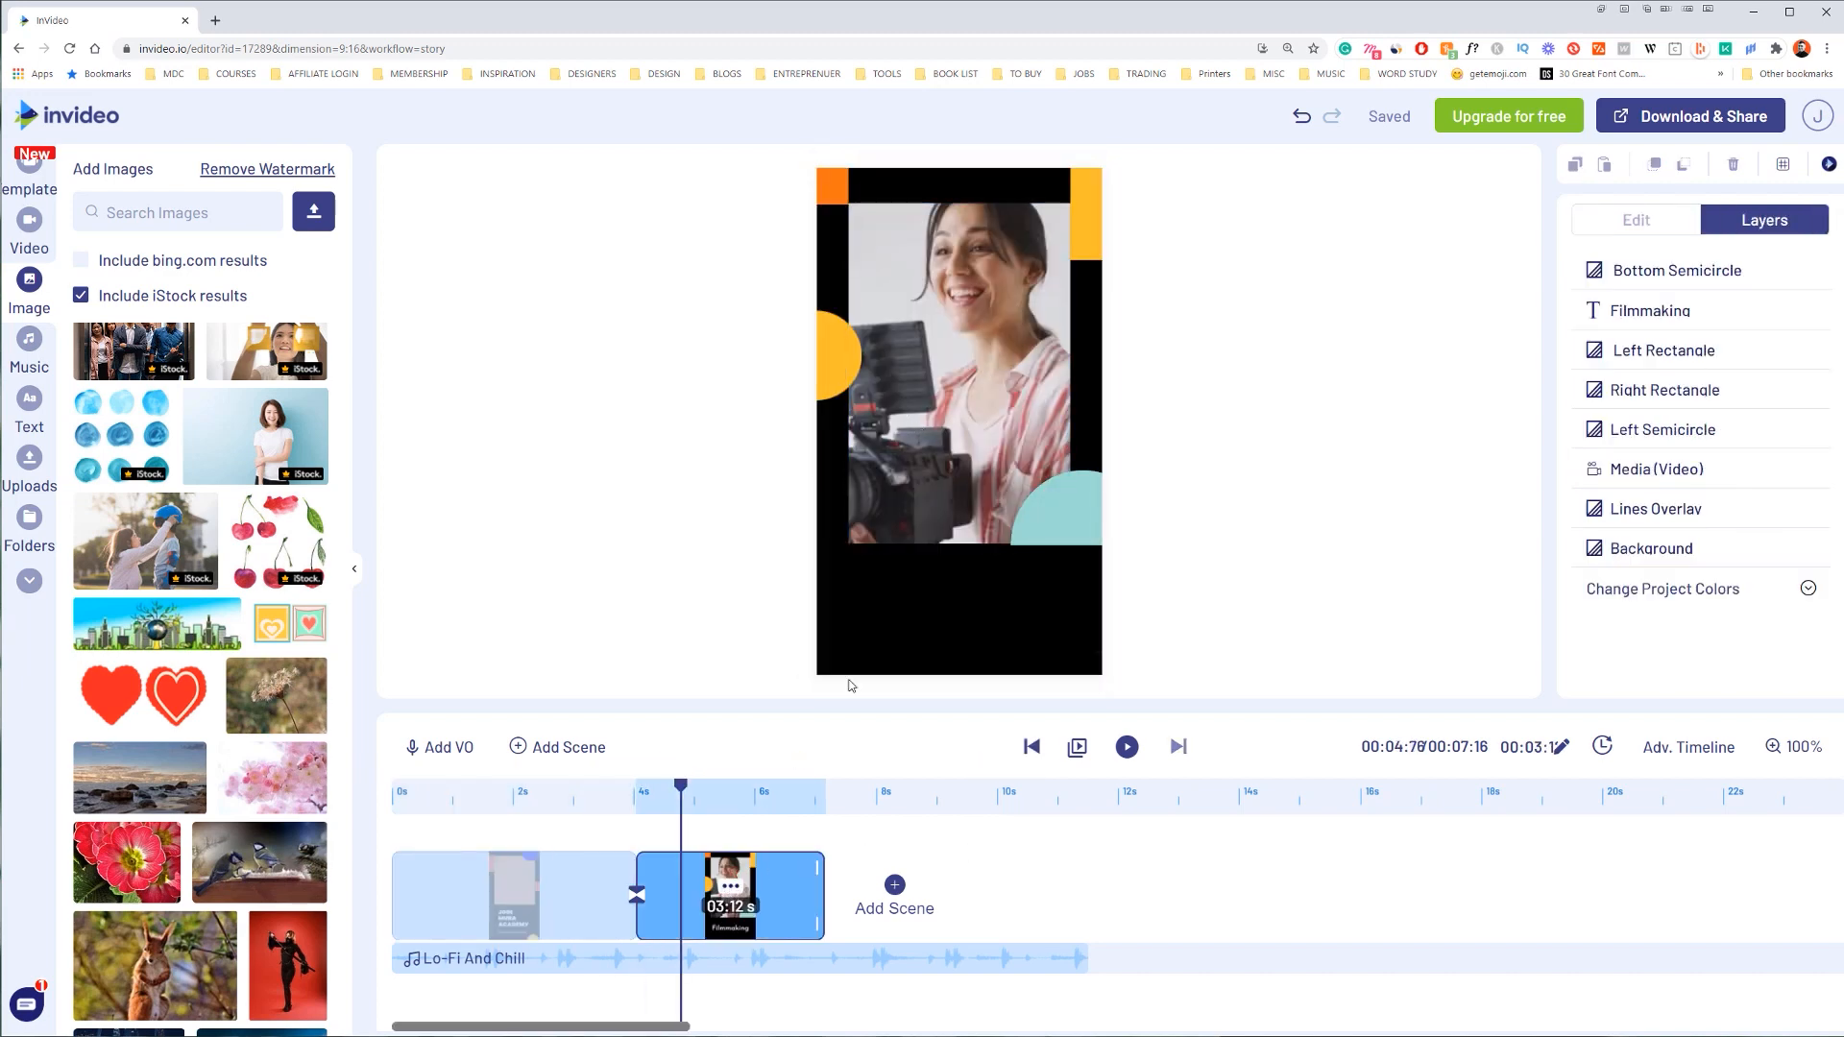
left_click(730, 885)
left_click(709, 840)
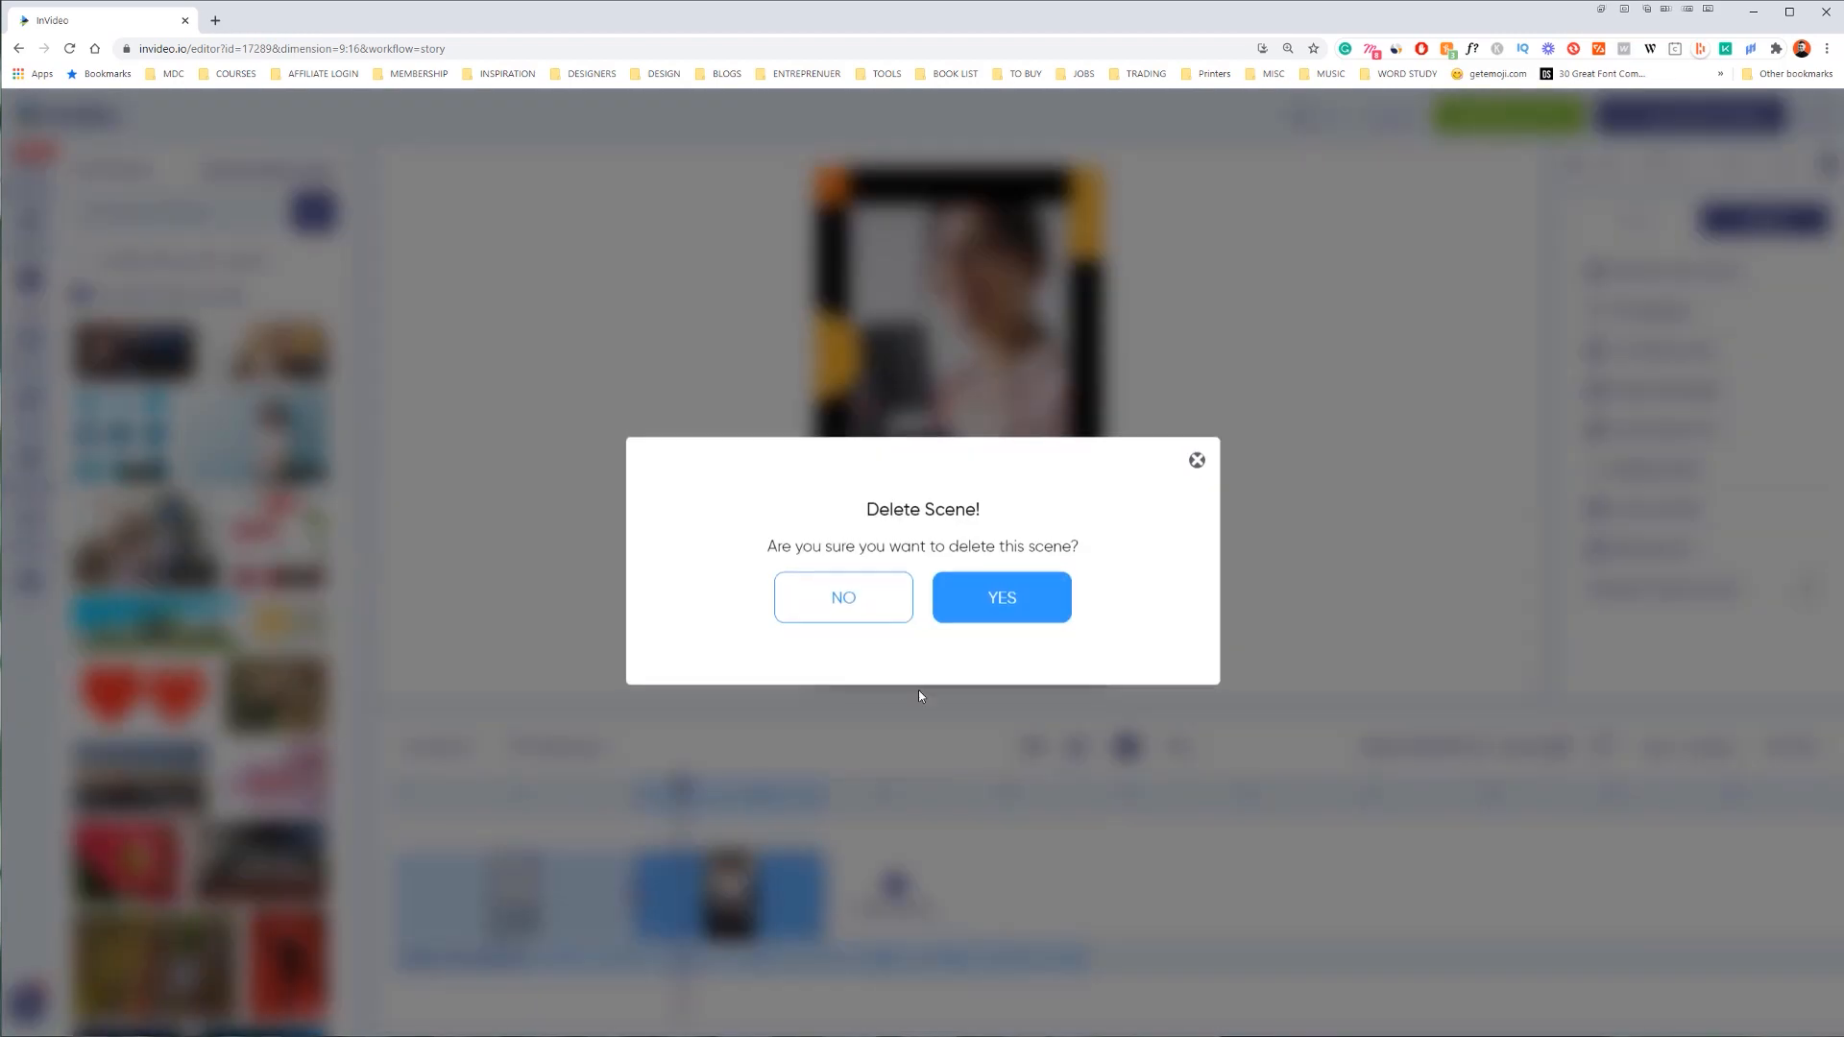
left_click(995, 602)
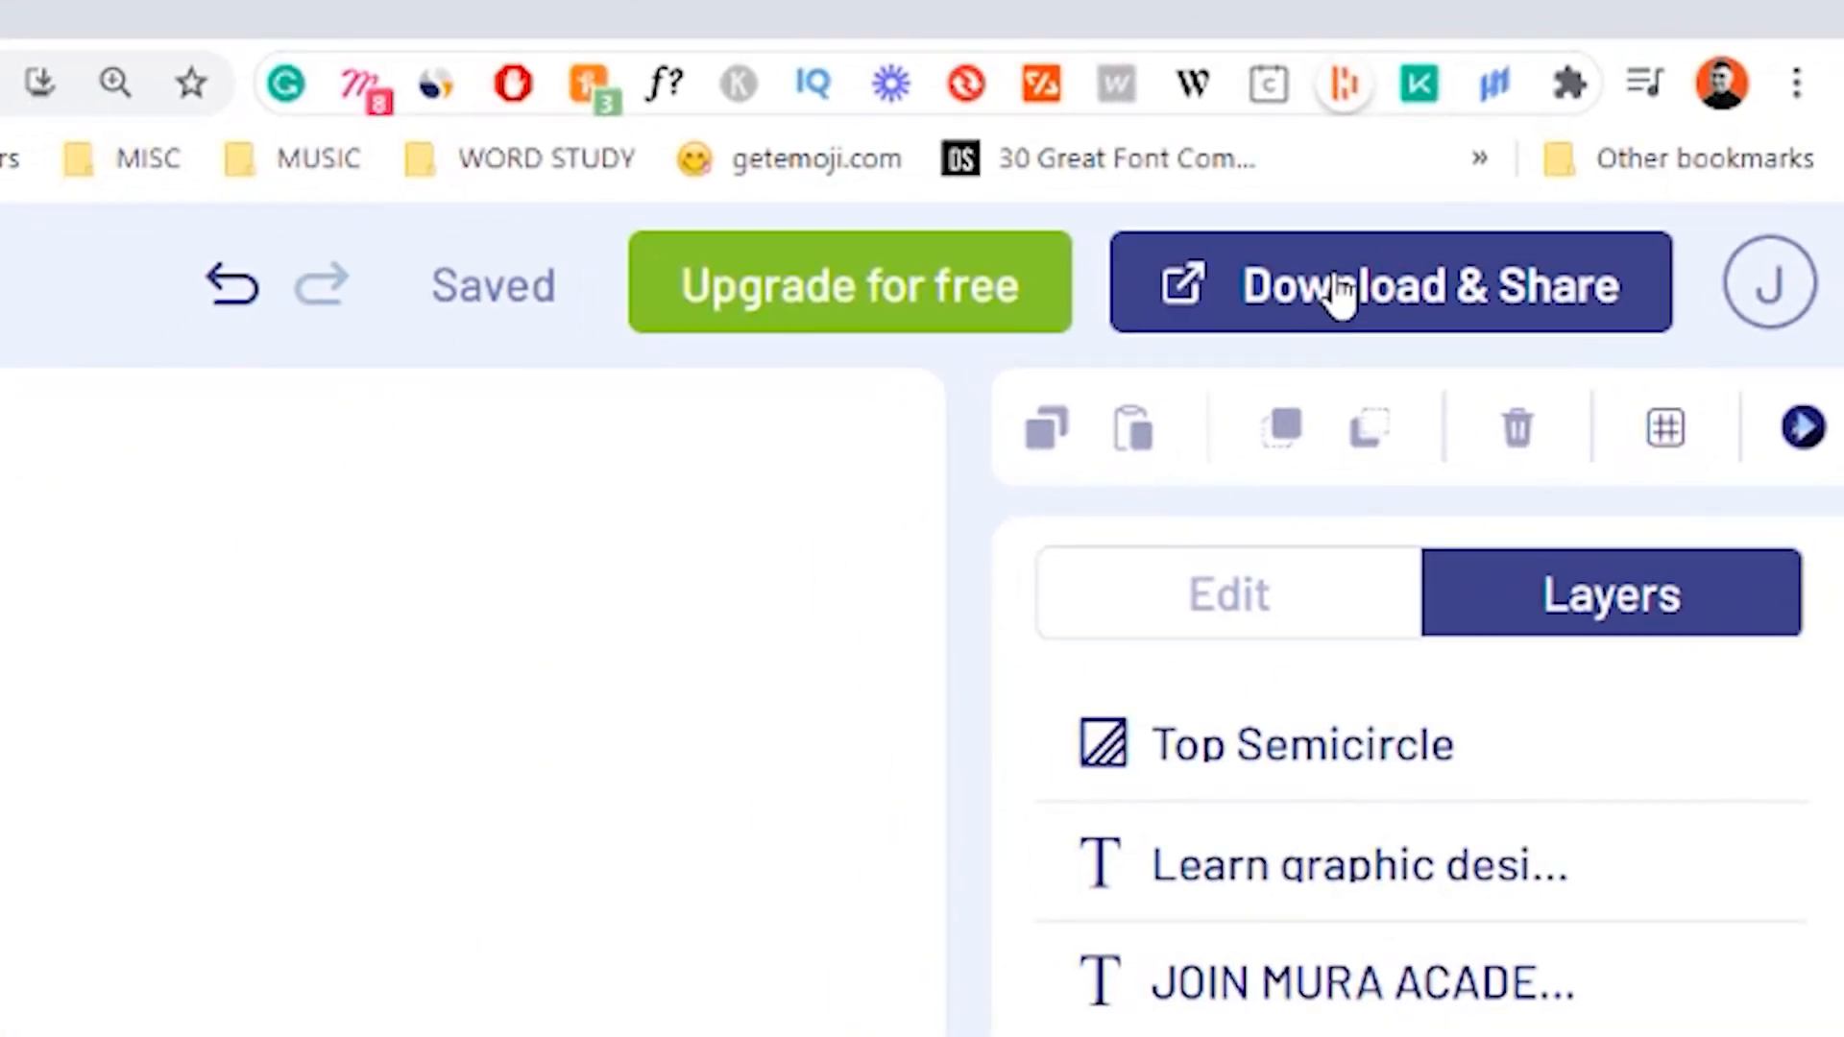
Step: Check the available export resolutions and export the video at the default 720p
left_click(1340, 290)
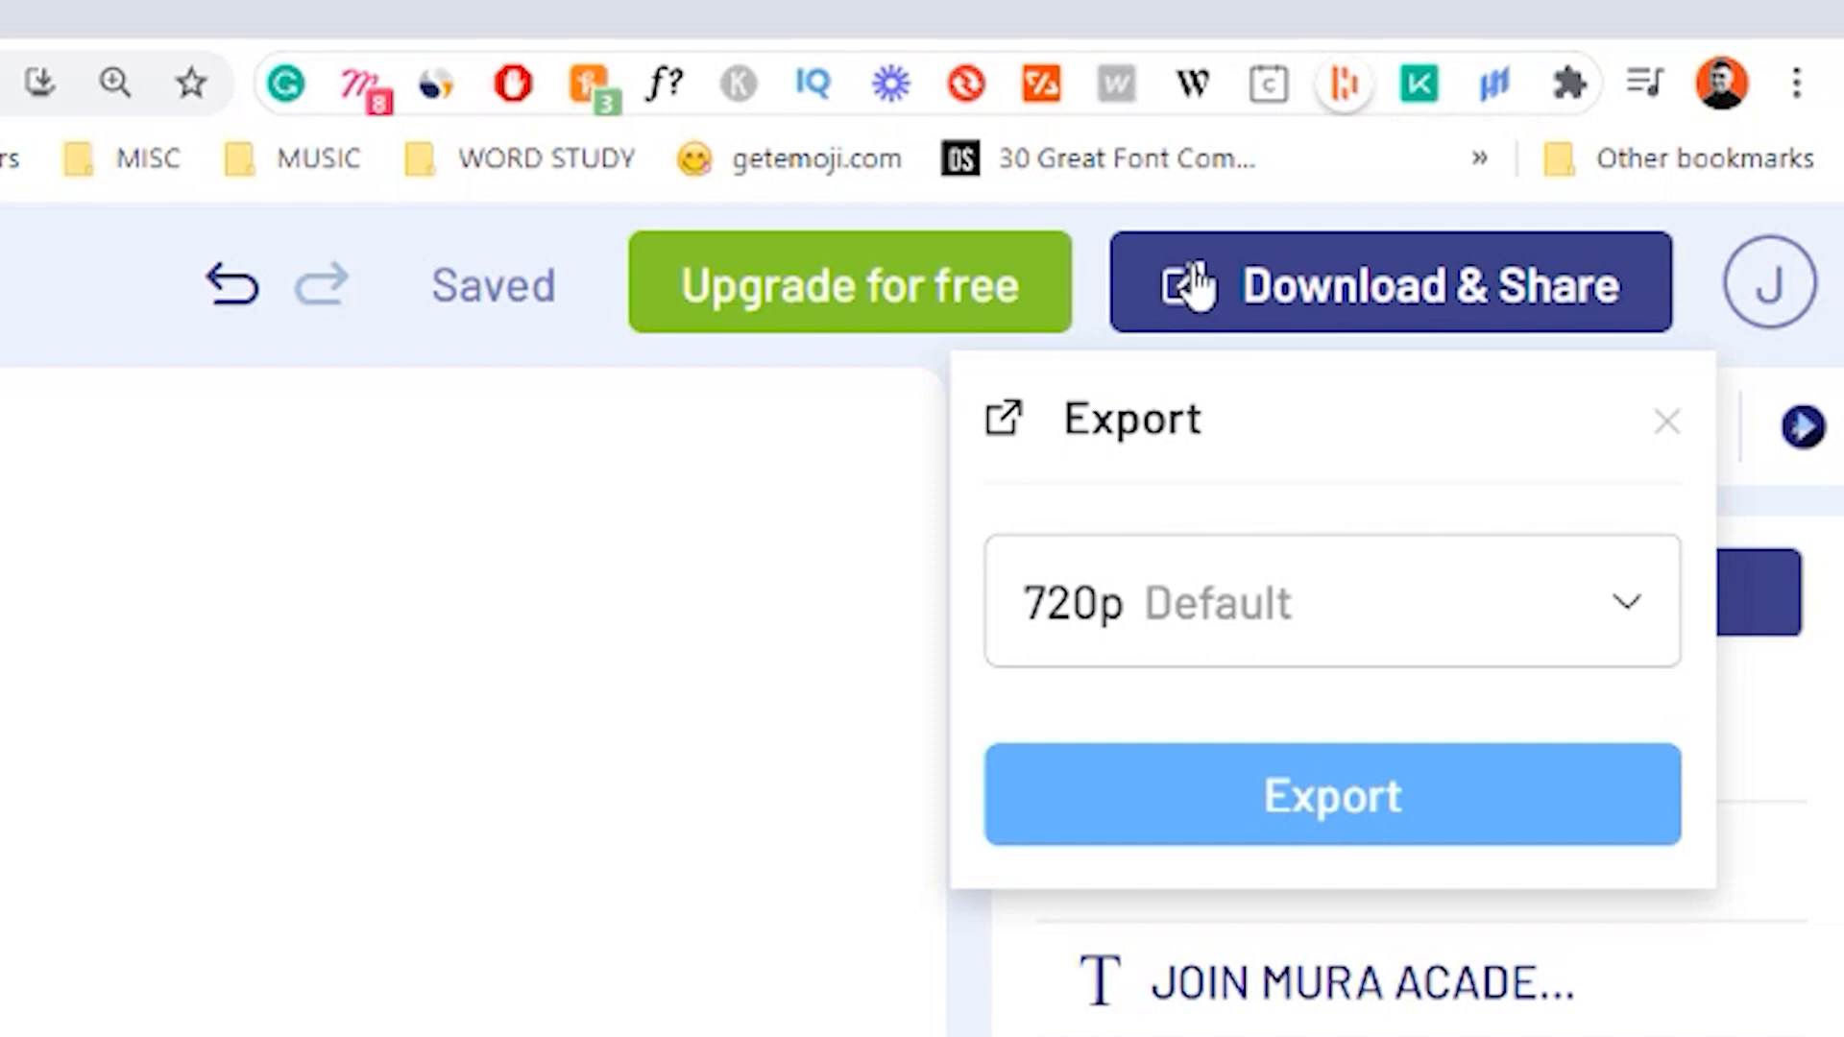
left_click(1124, 629)
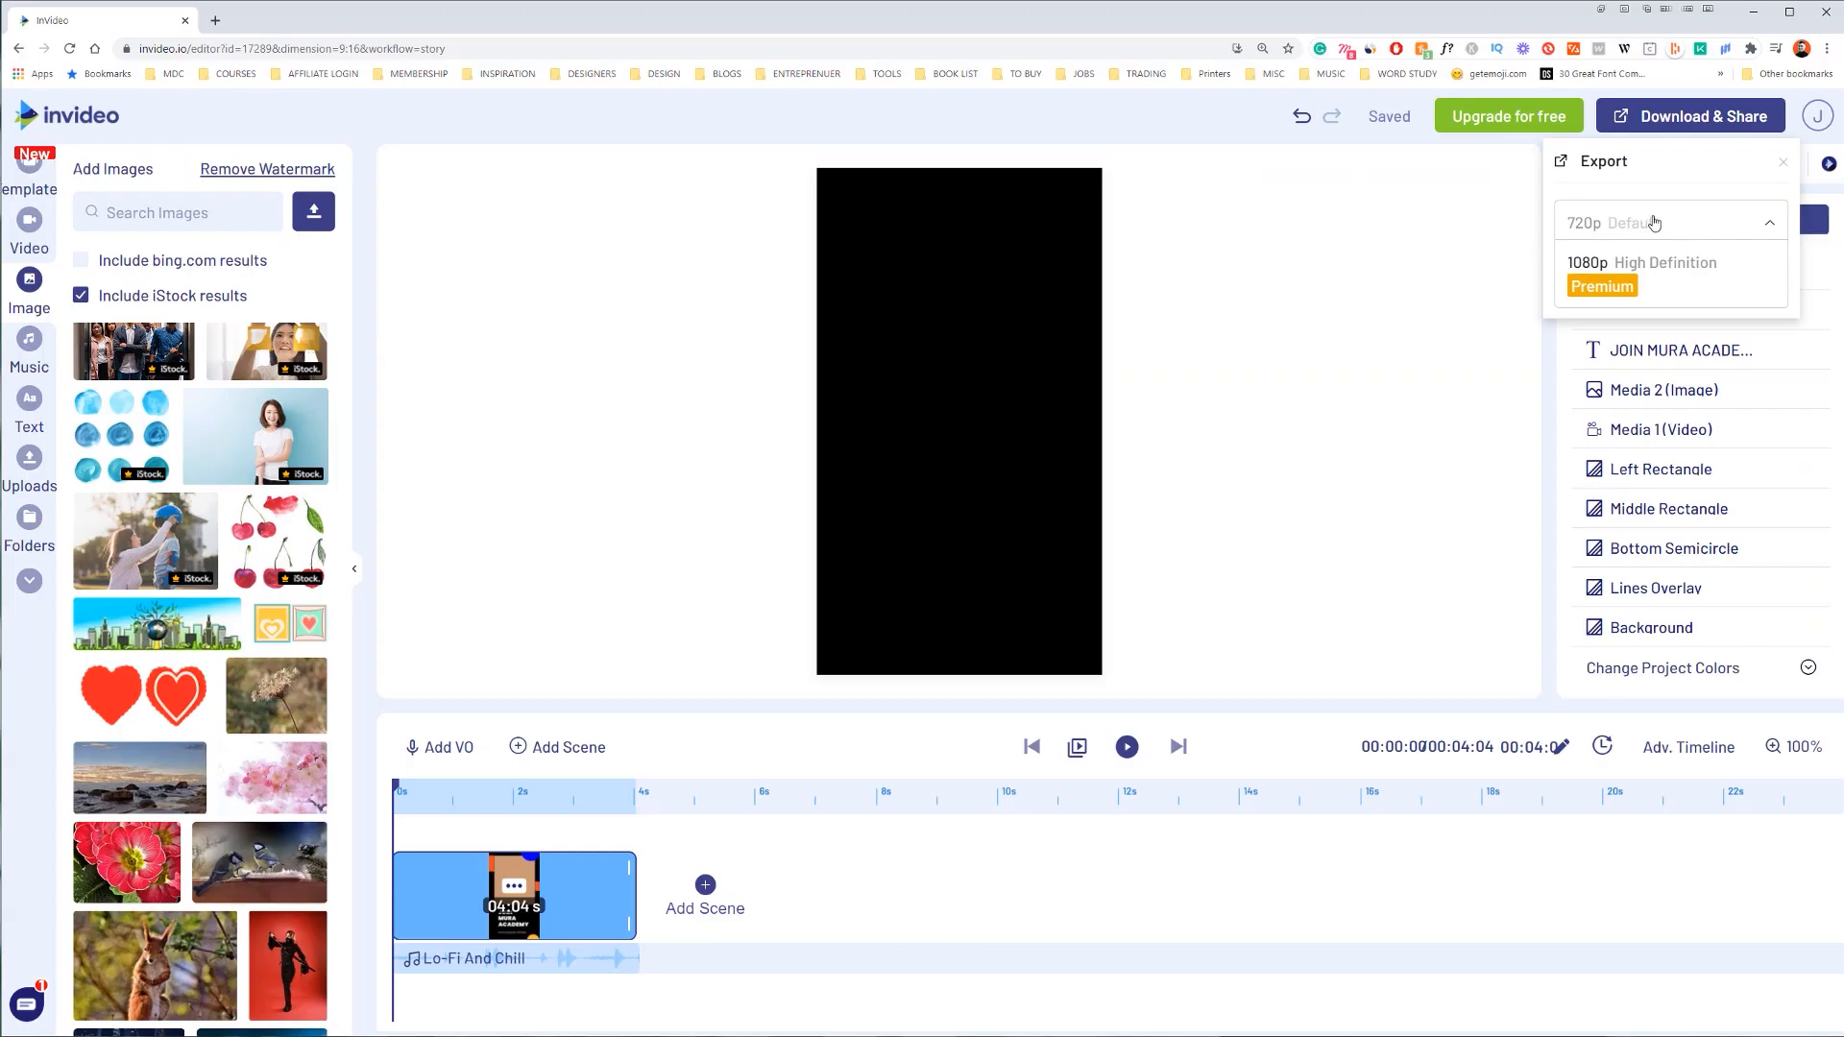
left_click(1234, 605)
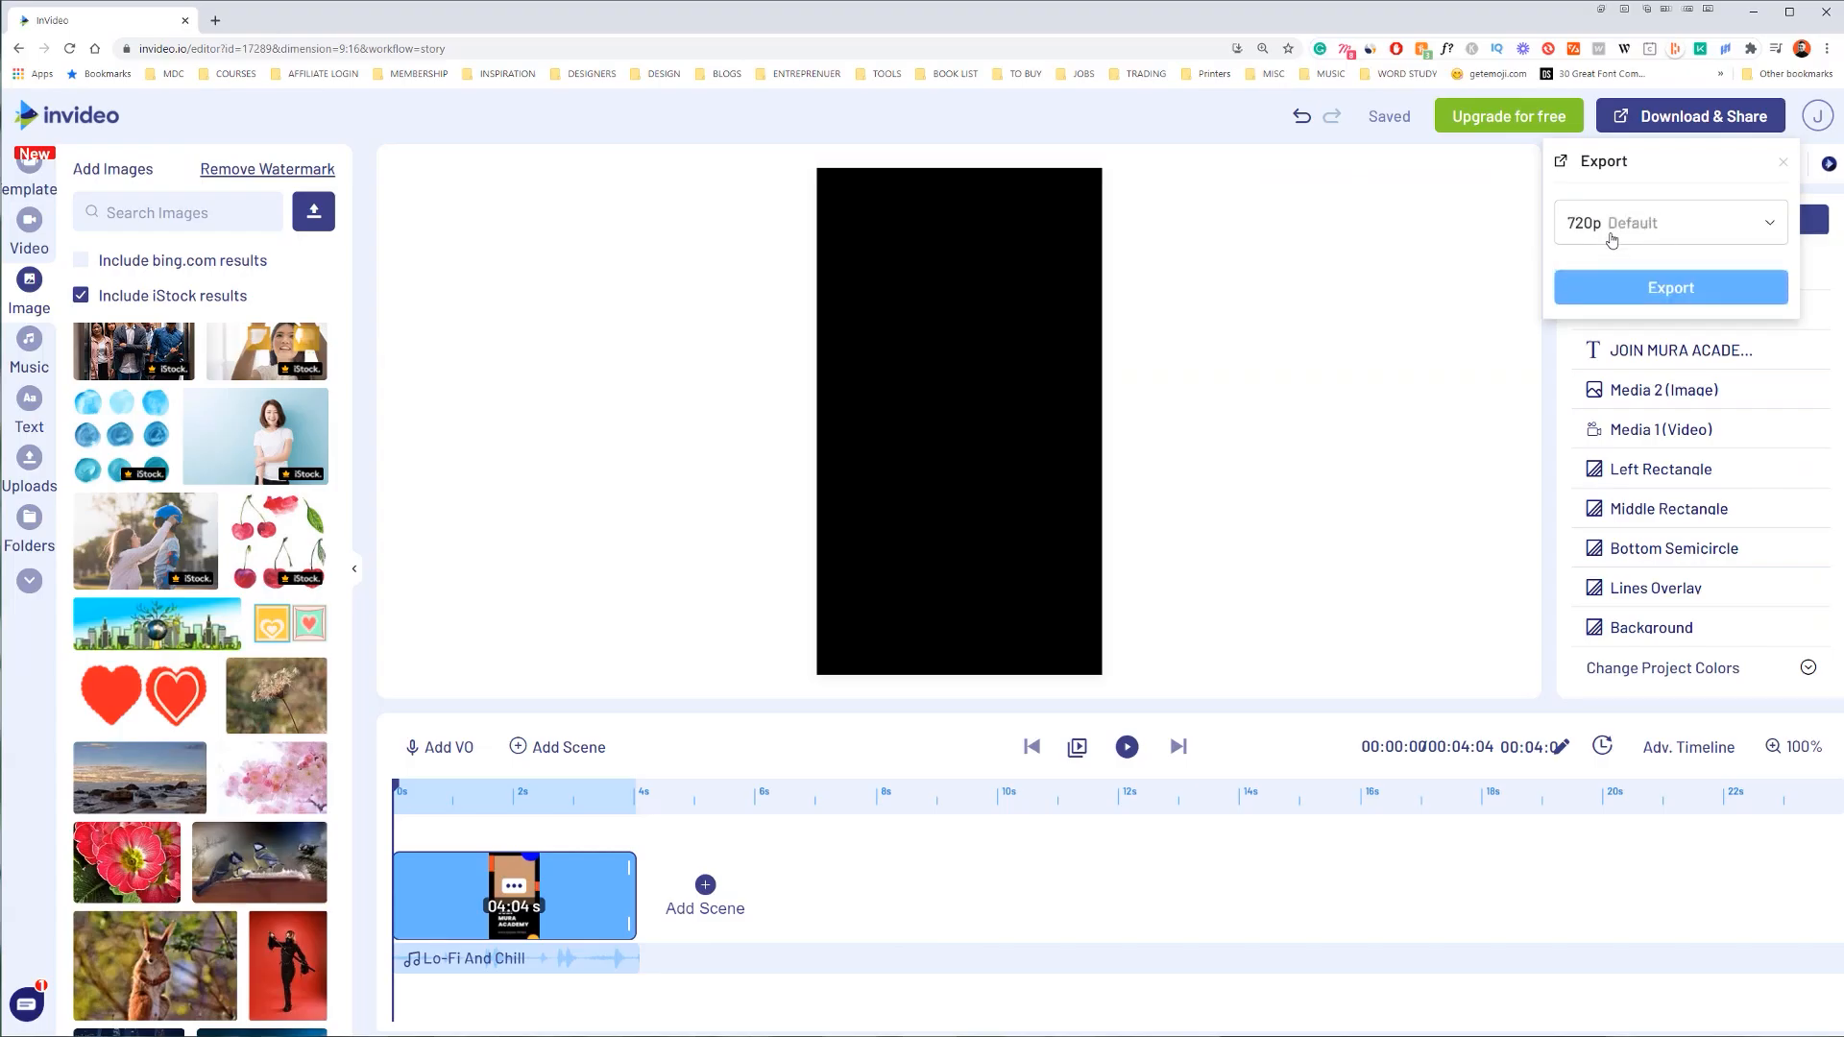
left_click(1648, 277)
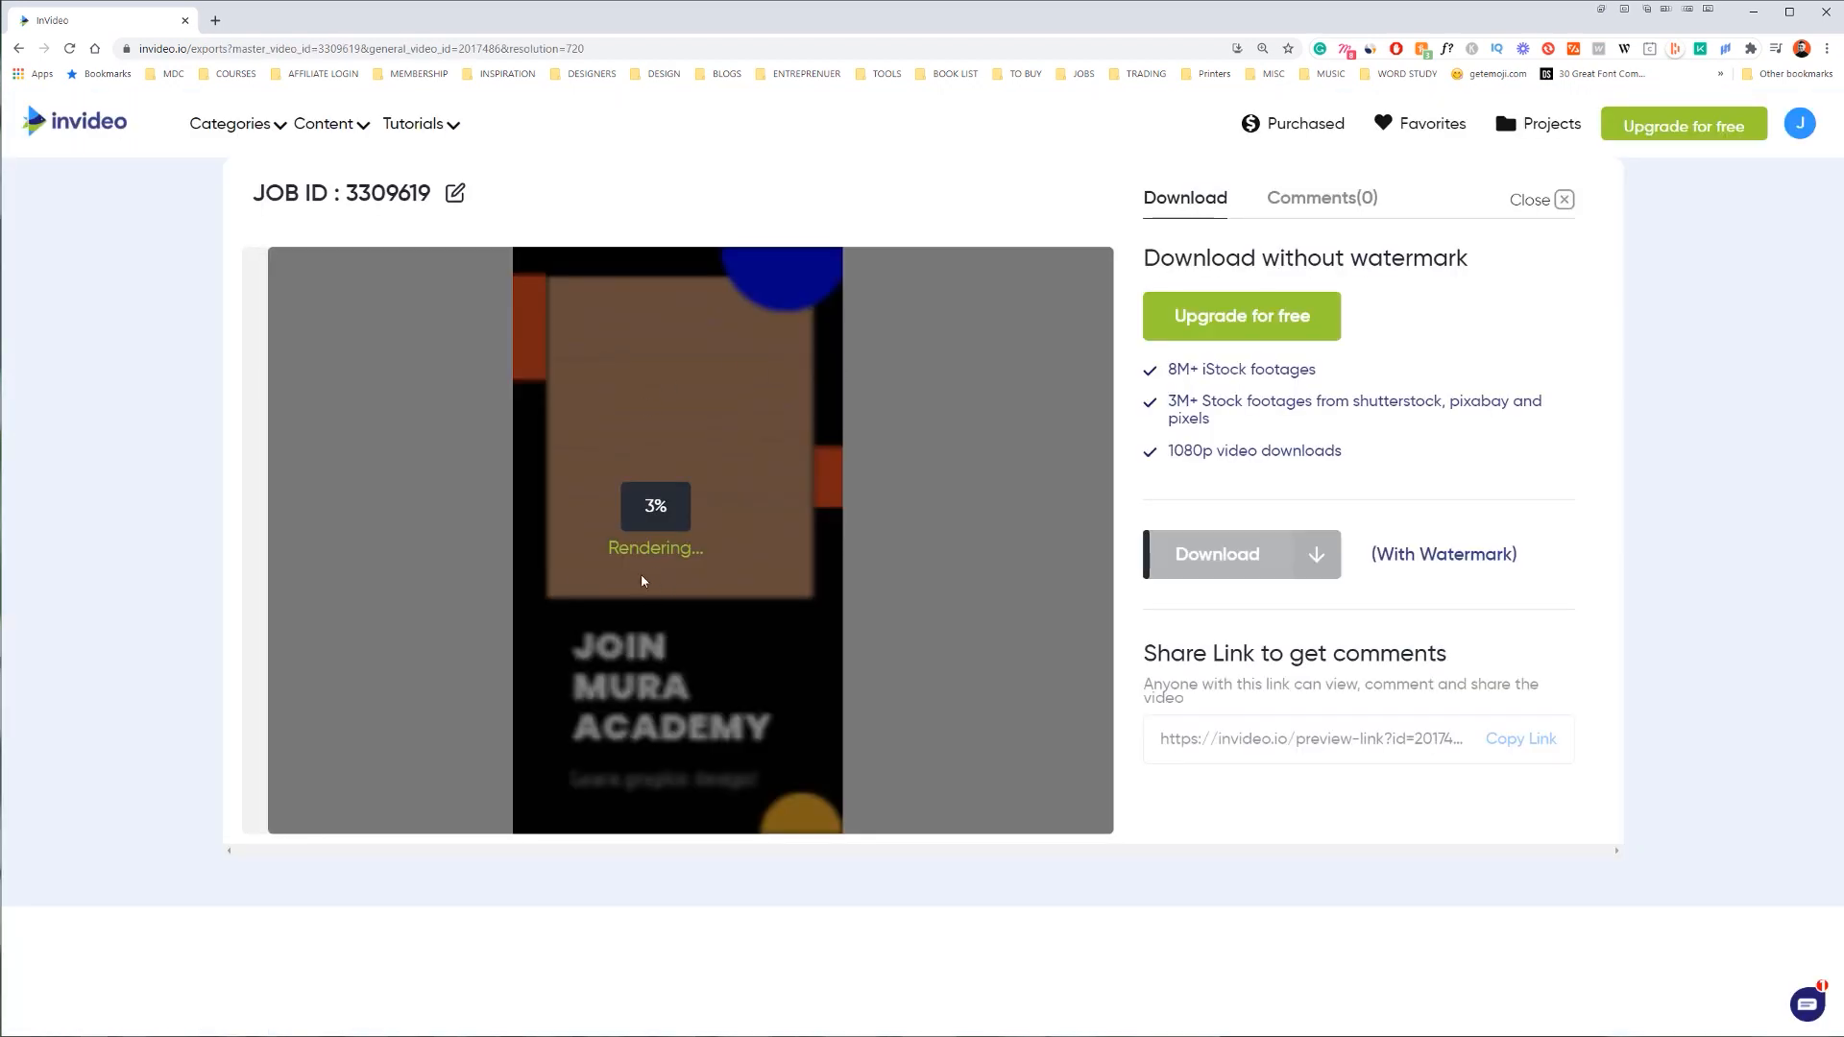
Step: Rename the exported video as "Mura Academy Story Promo"
left_click(455, 193)
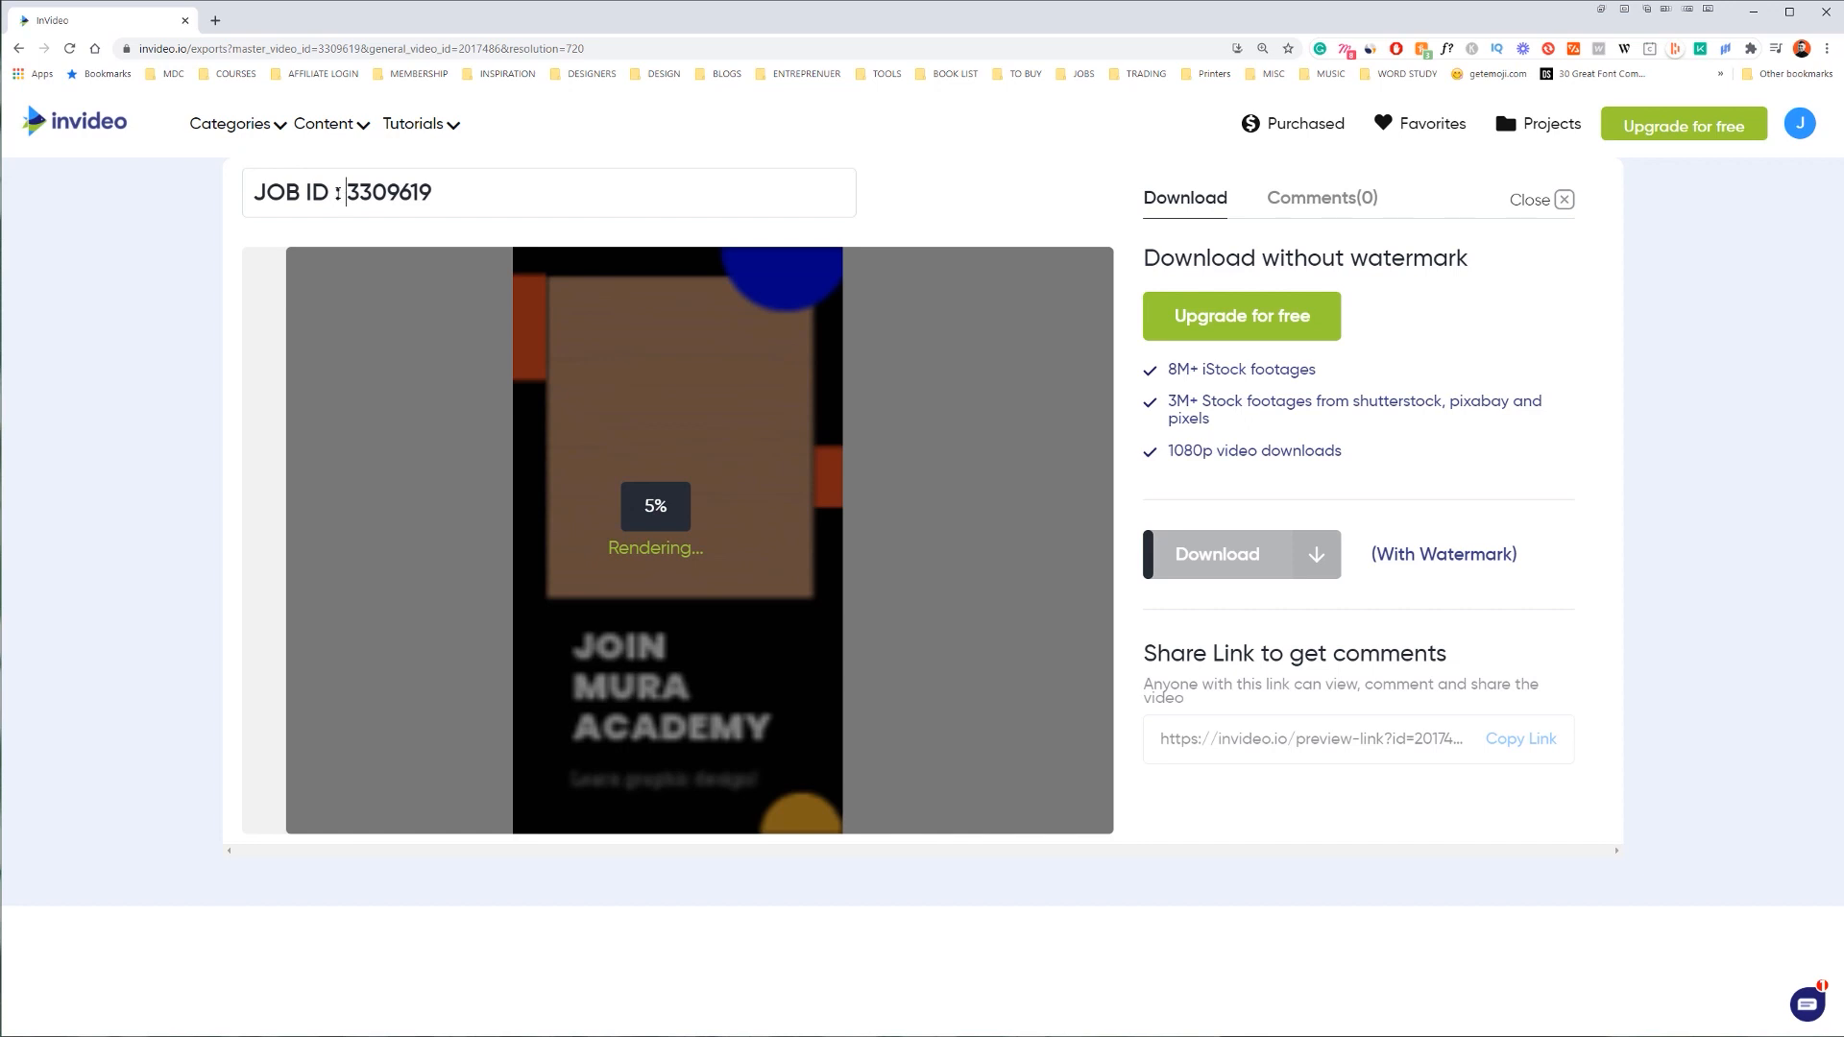
key("ctrl+a")
type("Mura Acasd")
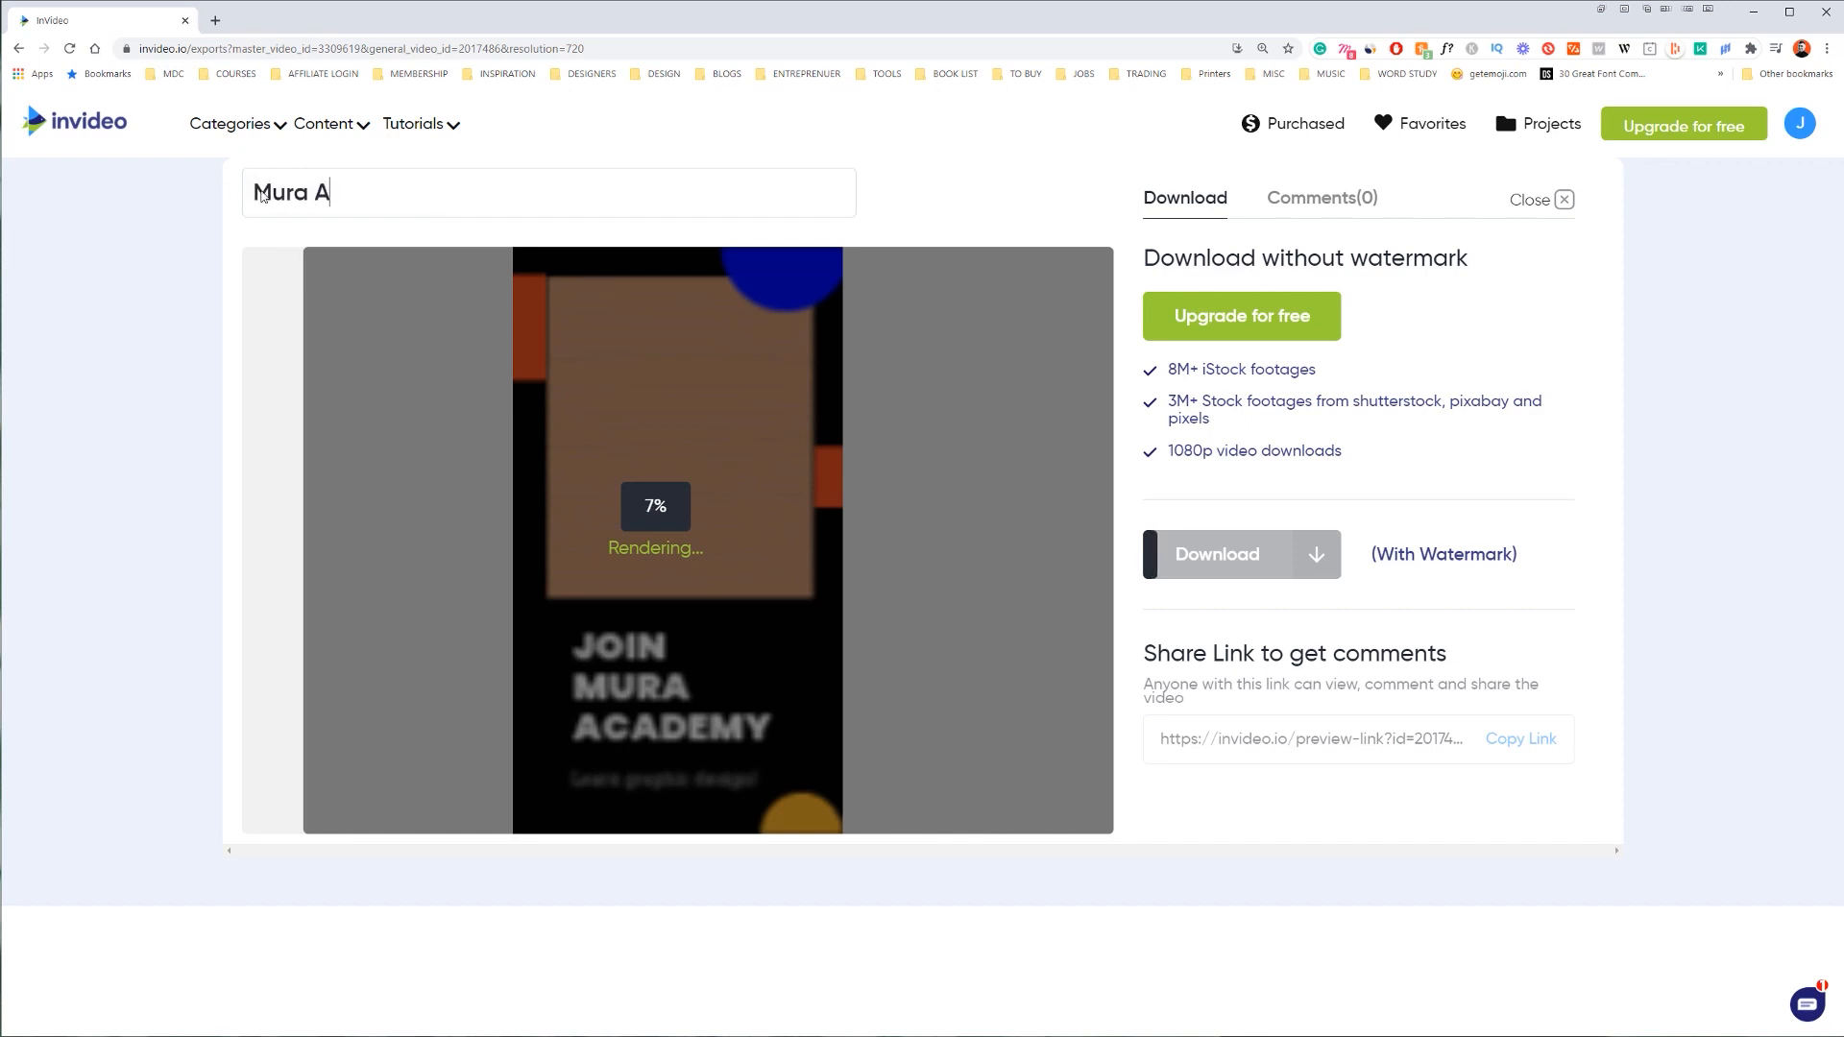
key("BackSpace")
key("BackSpace")
type("demy SYtory Promo")
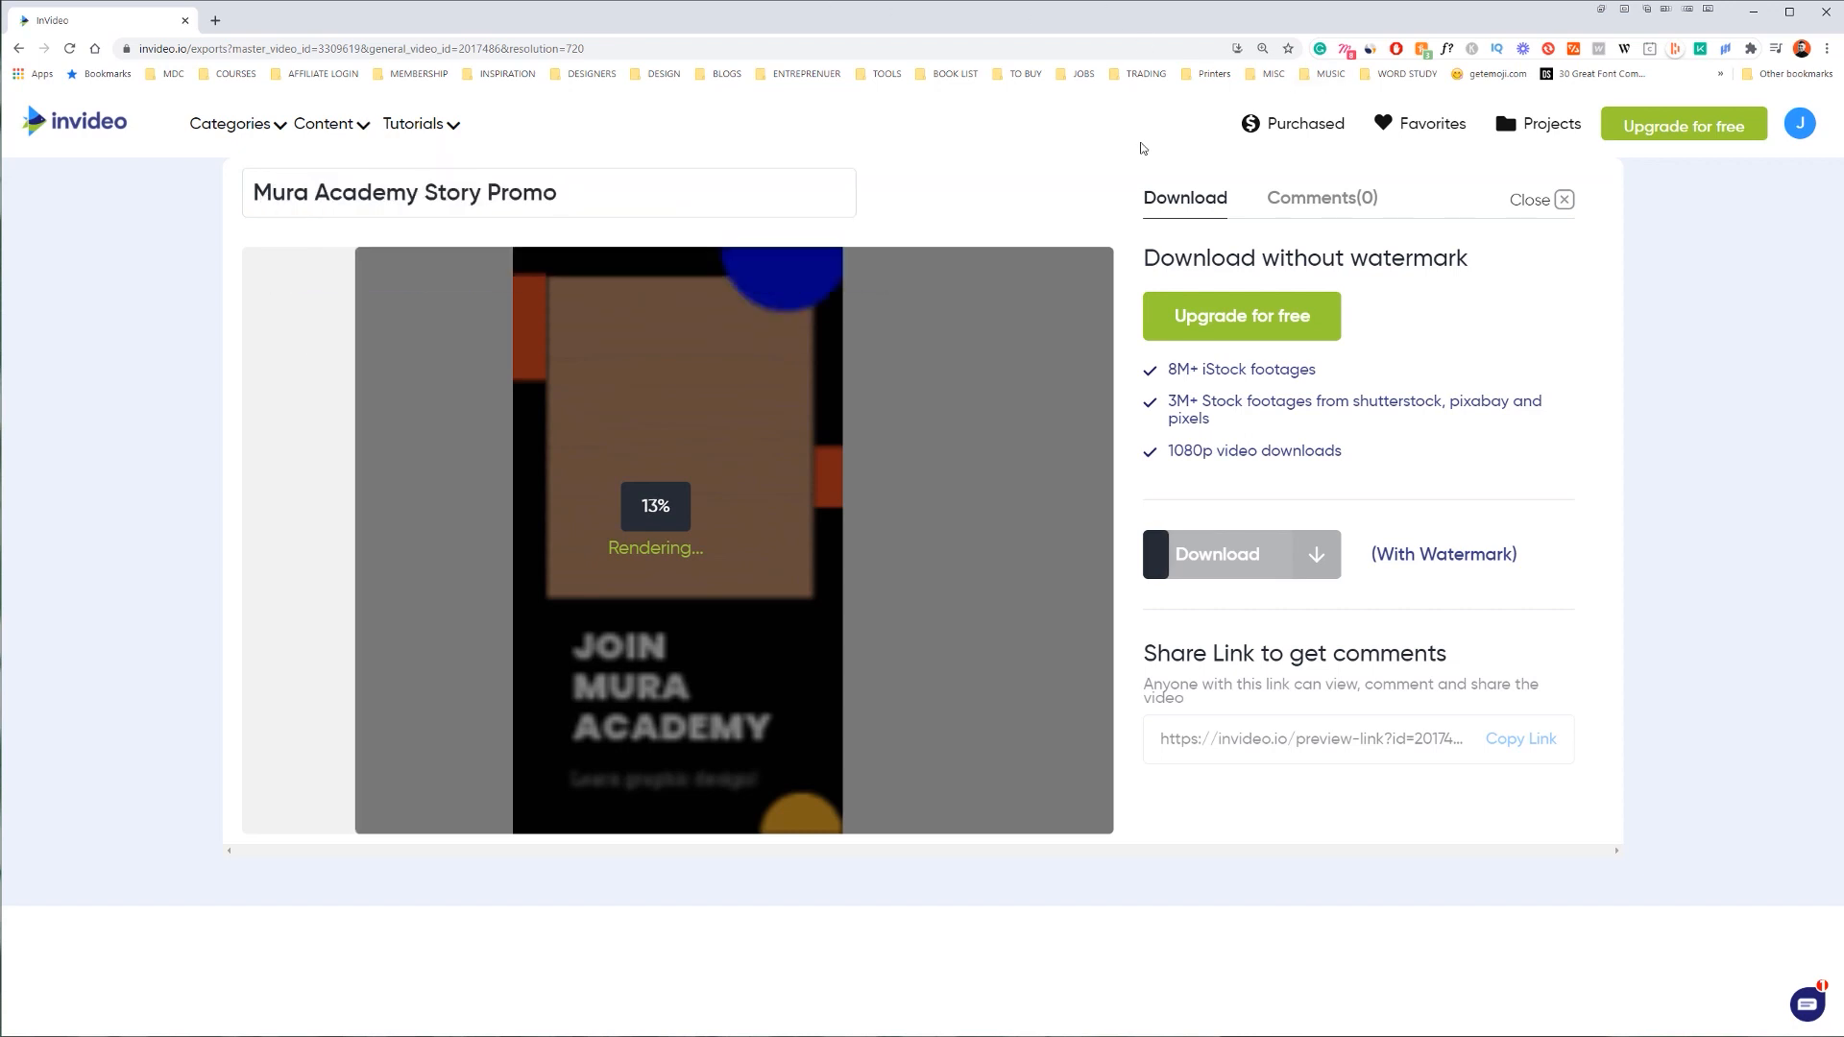
Step: Play back the rendered Mura Academy Story Promo and download the version with watermark
key("Return")
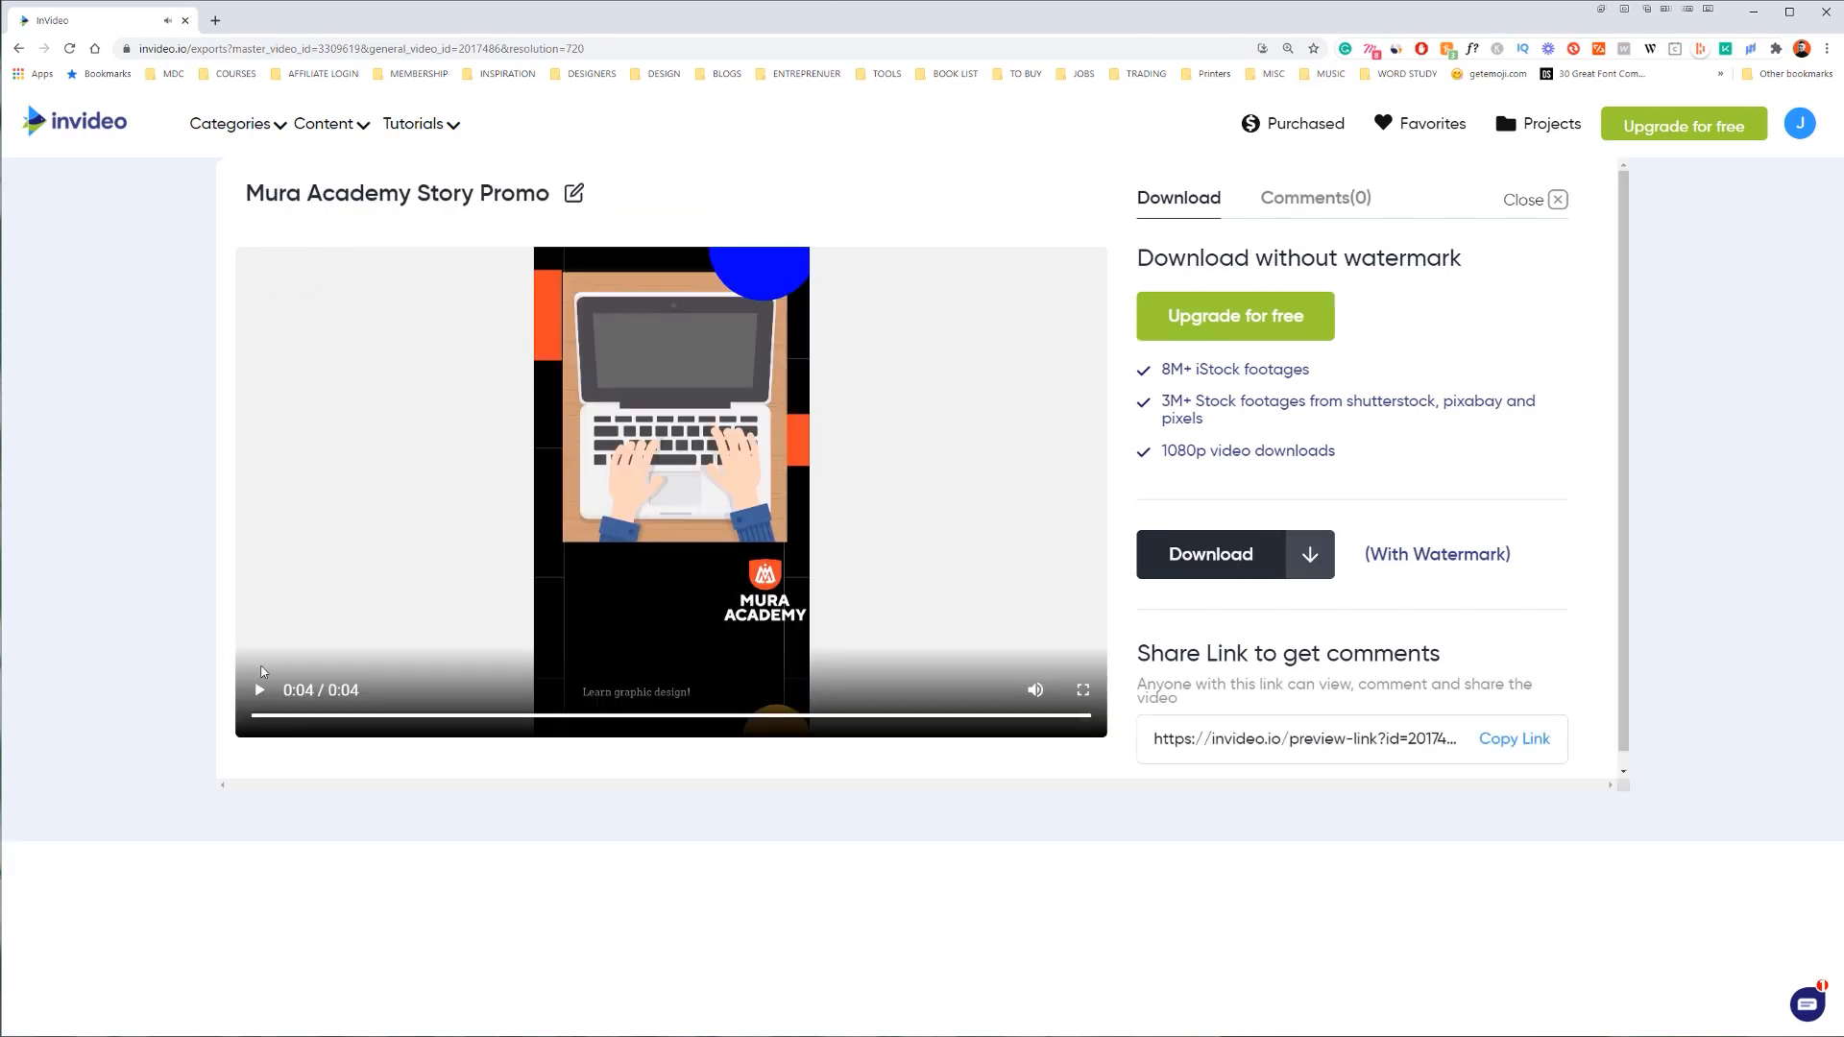
left_click(260, 688)
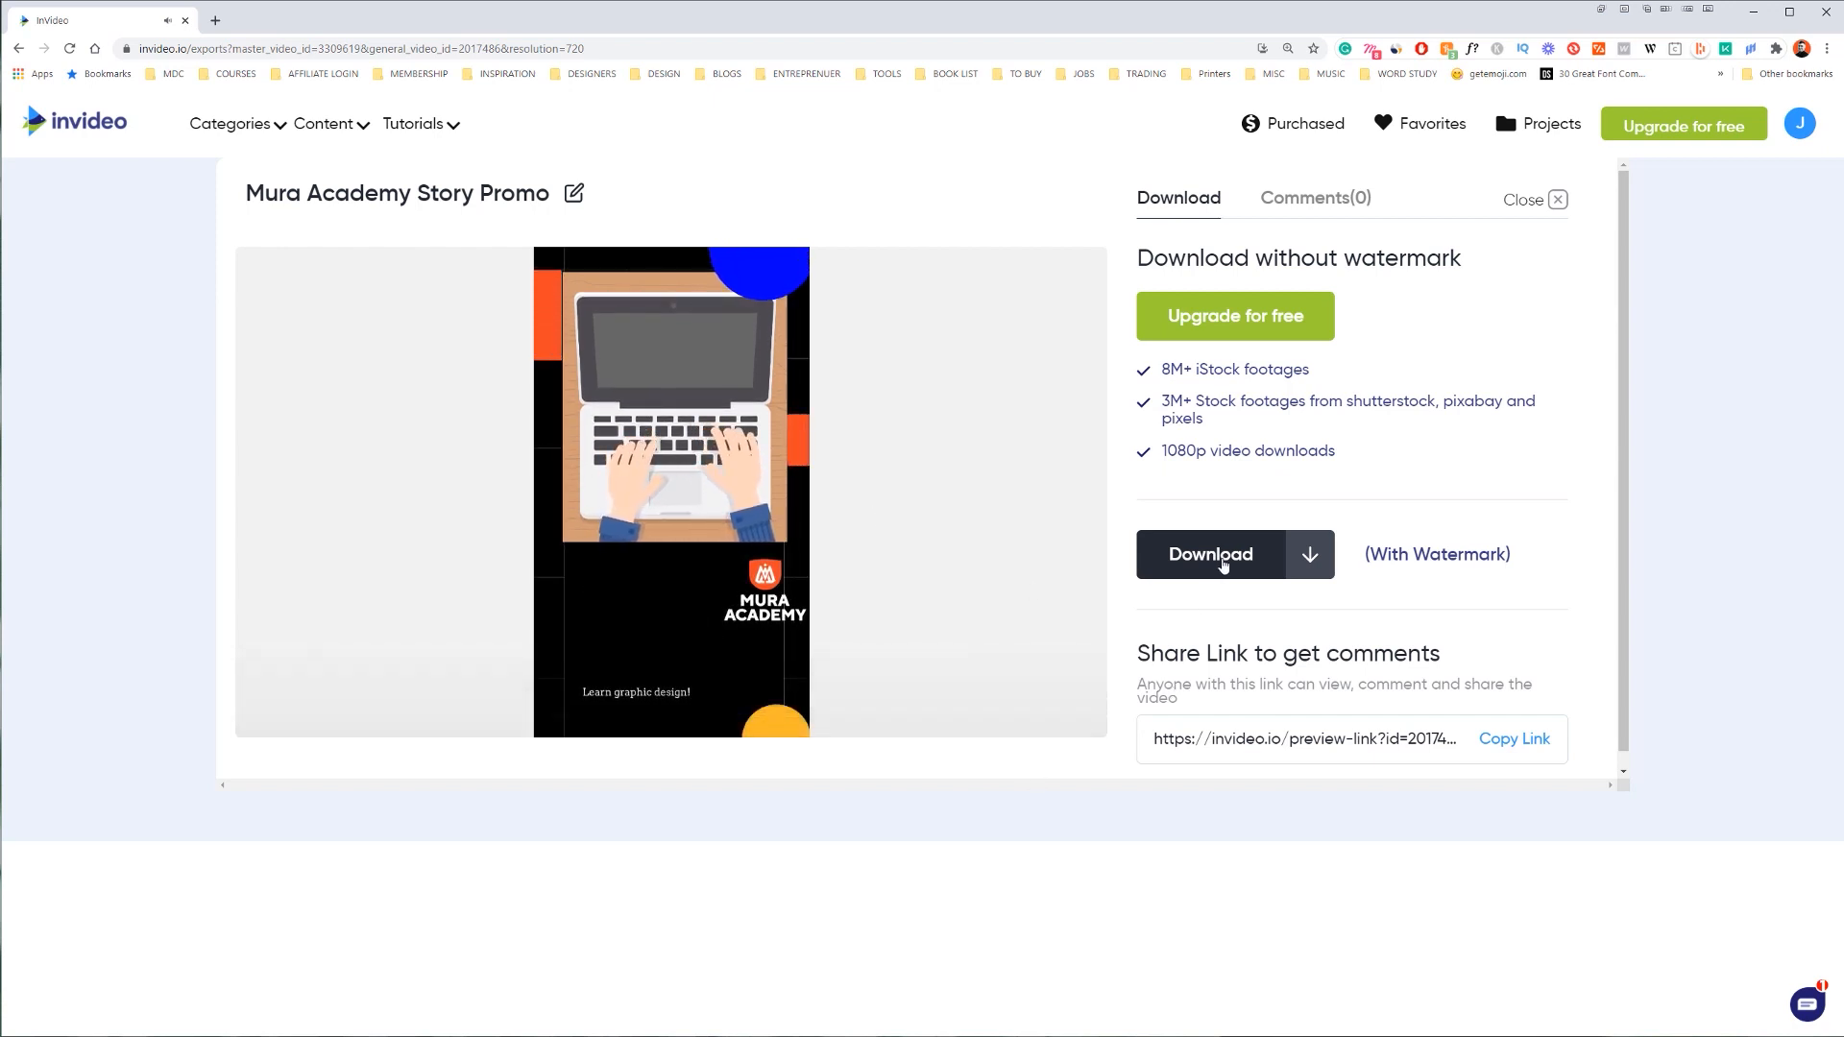
left_click(1221, 565)
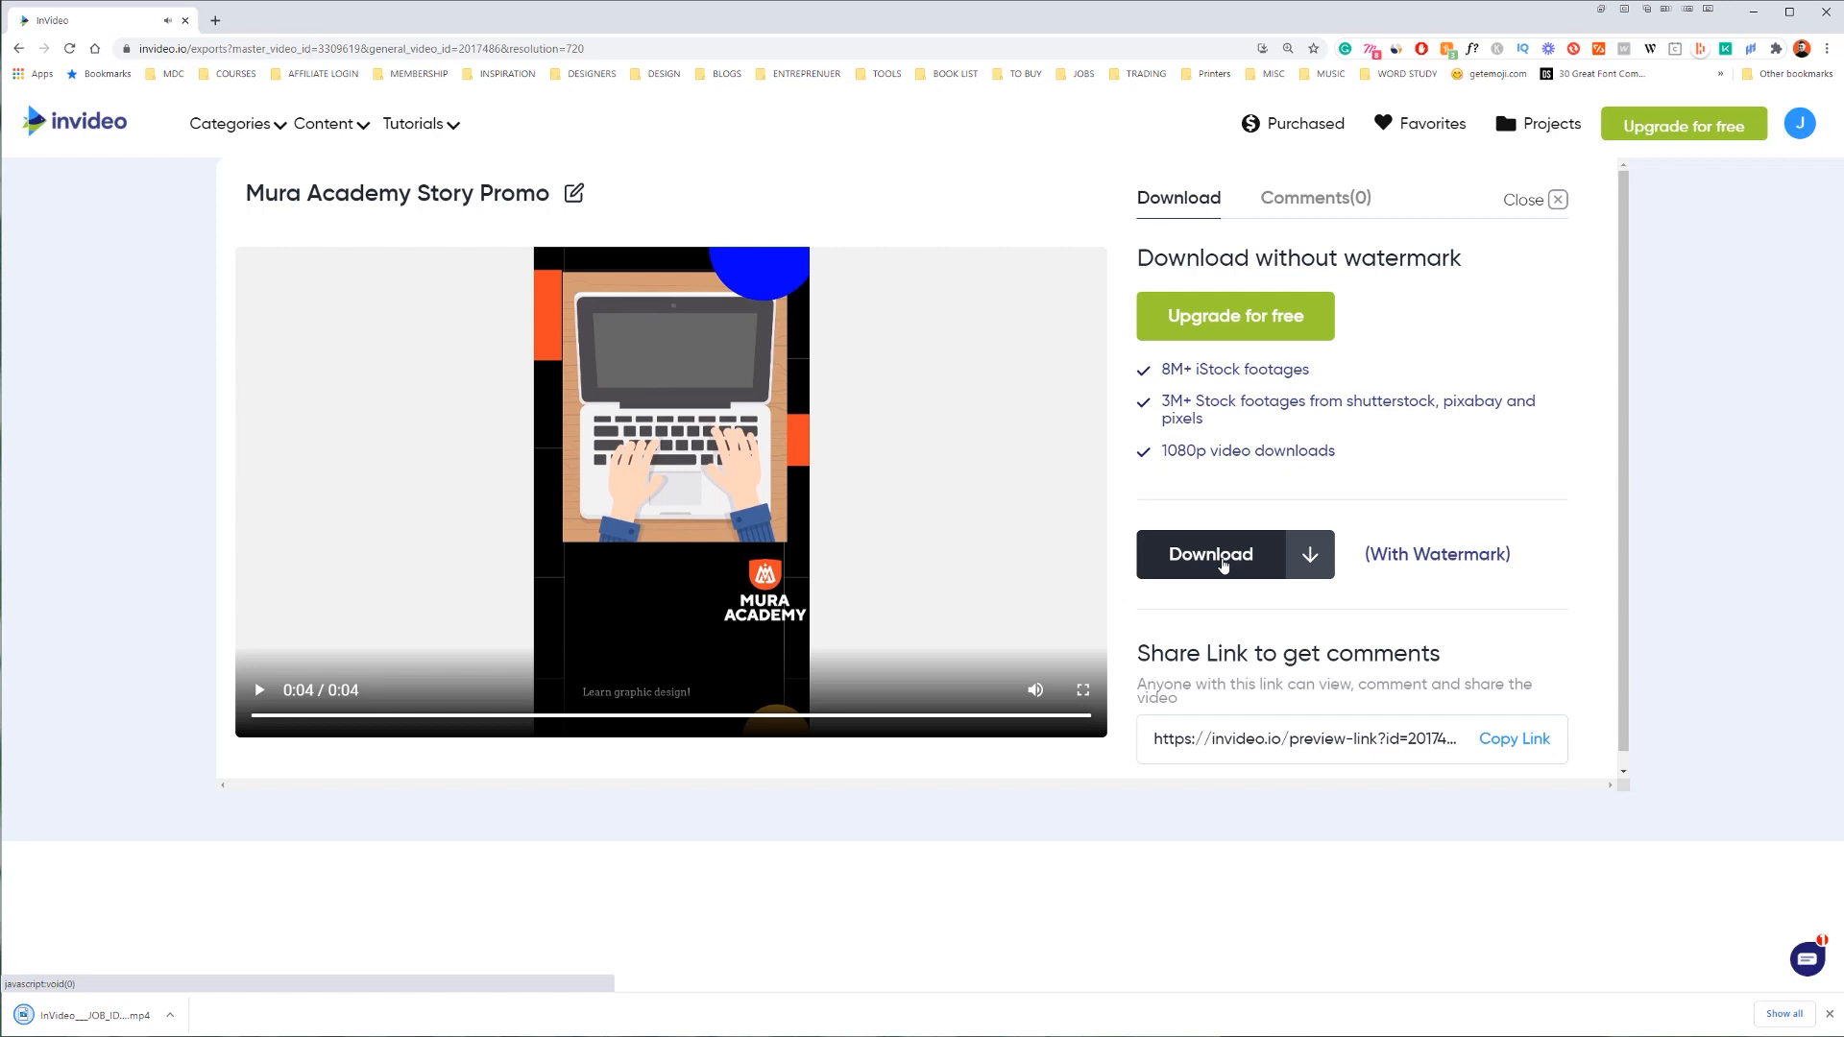
Step: Review the downloaded MP4 in the media player, with its window narrowed to the vertical frame, and close the player
left_click(134, 1015)
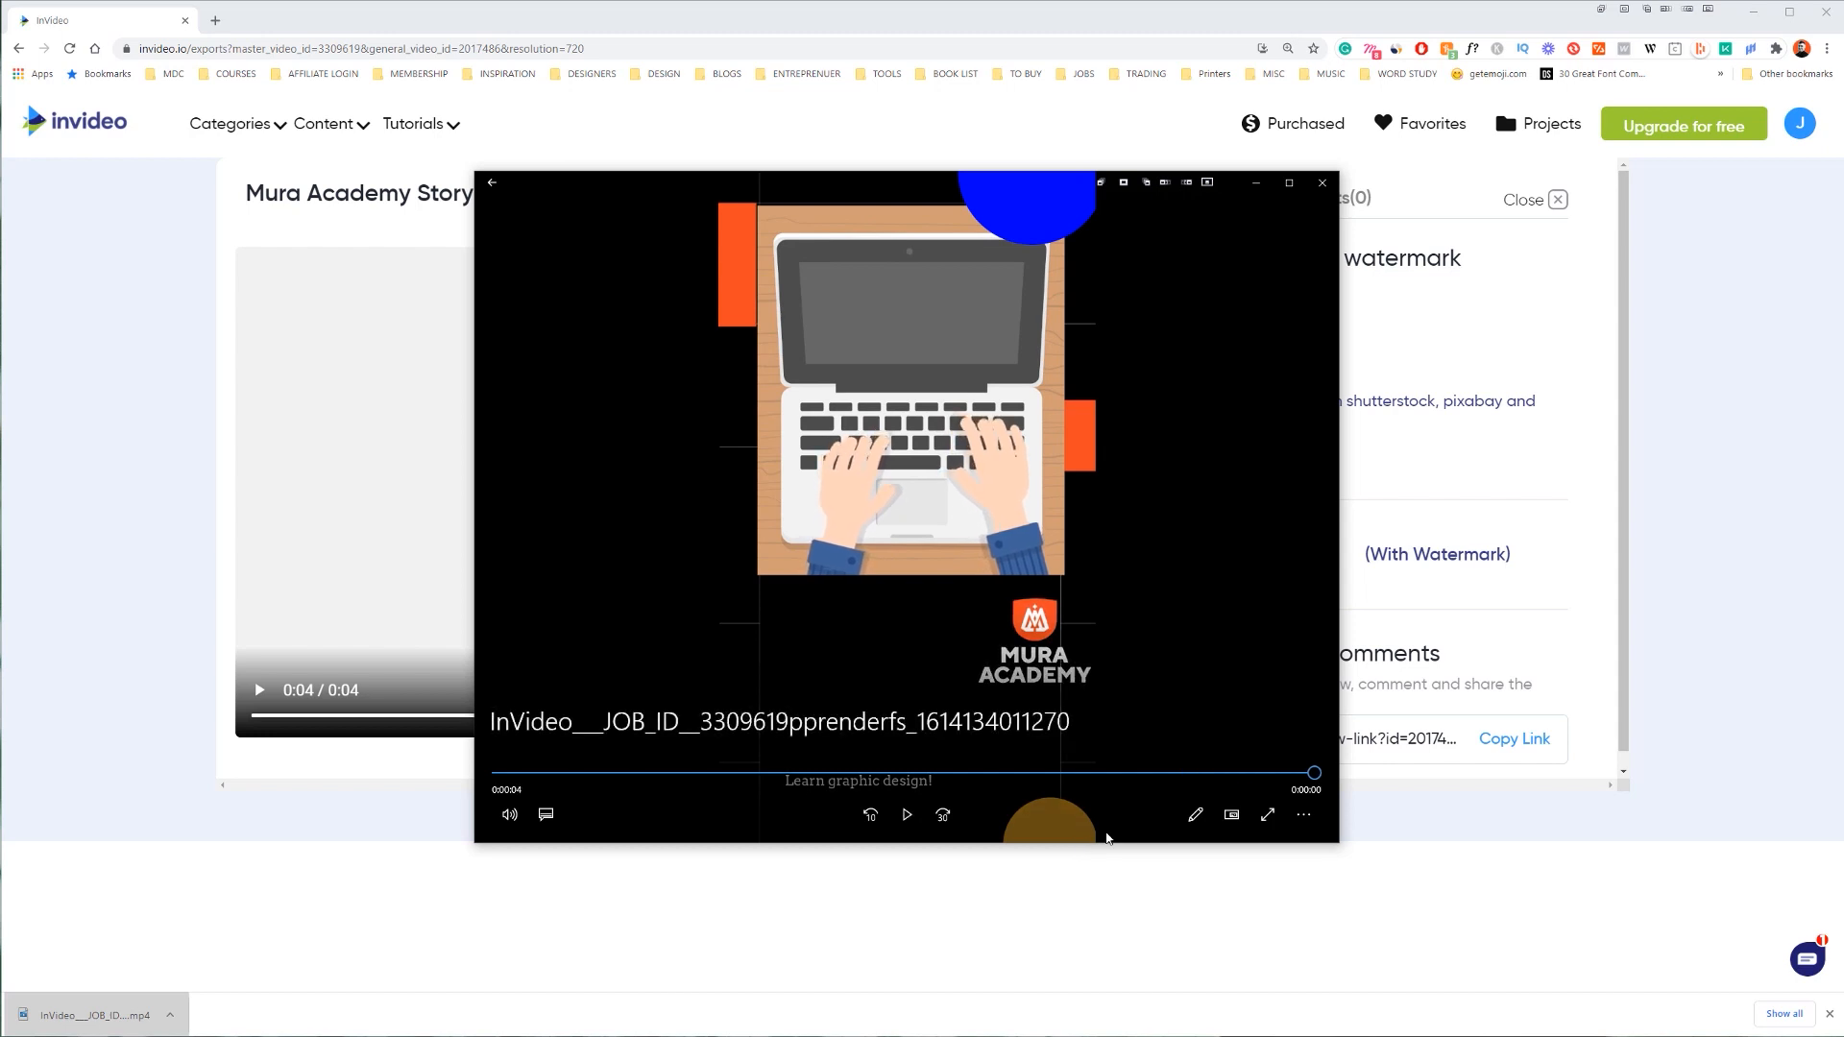
left_click(925, 815)
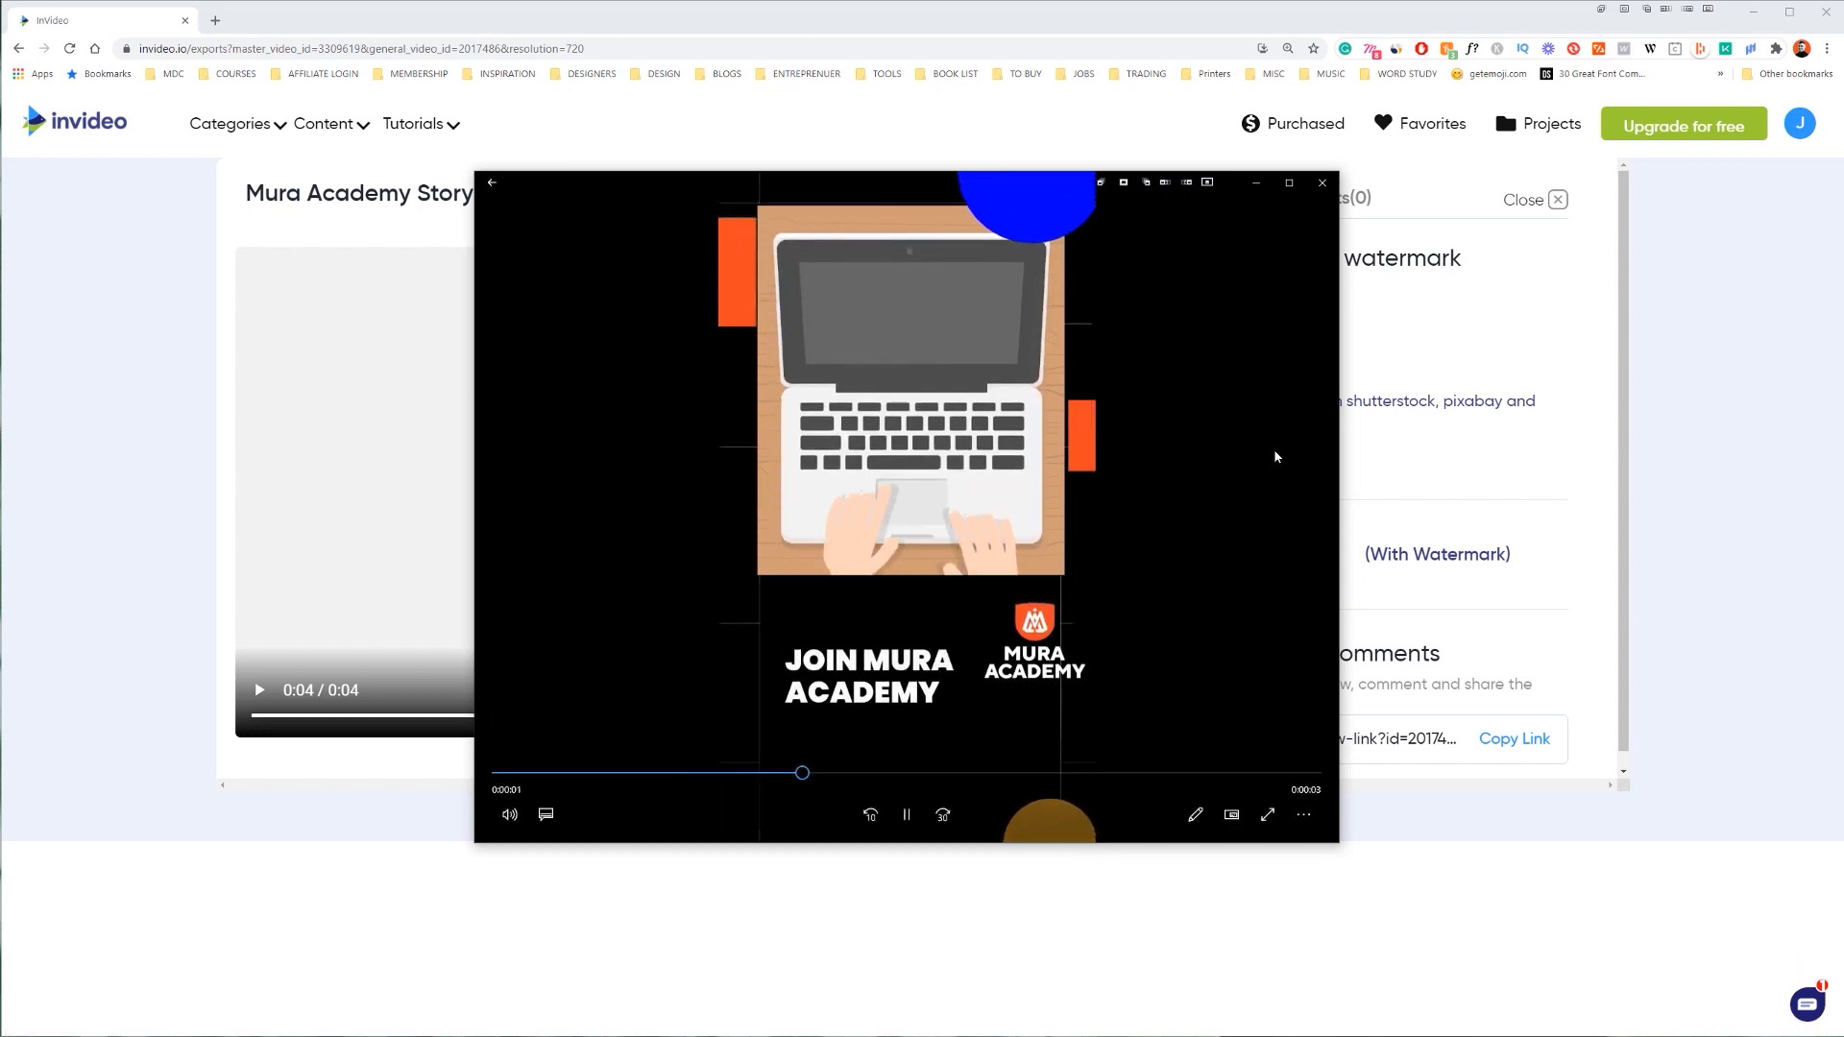
left_click_drag(1337, 456, 874, 451)
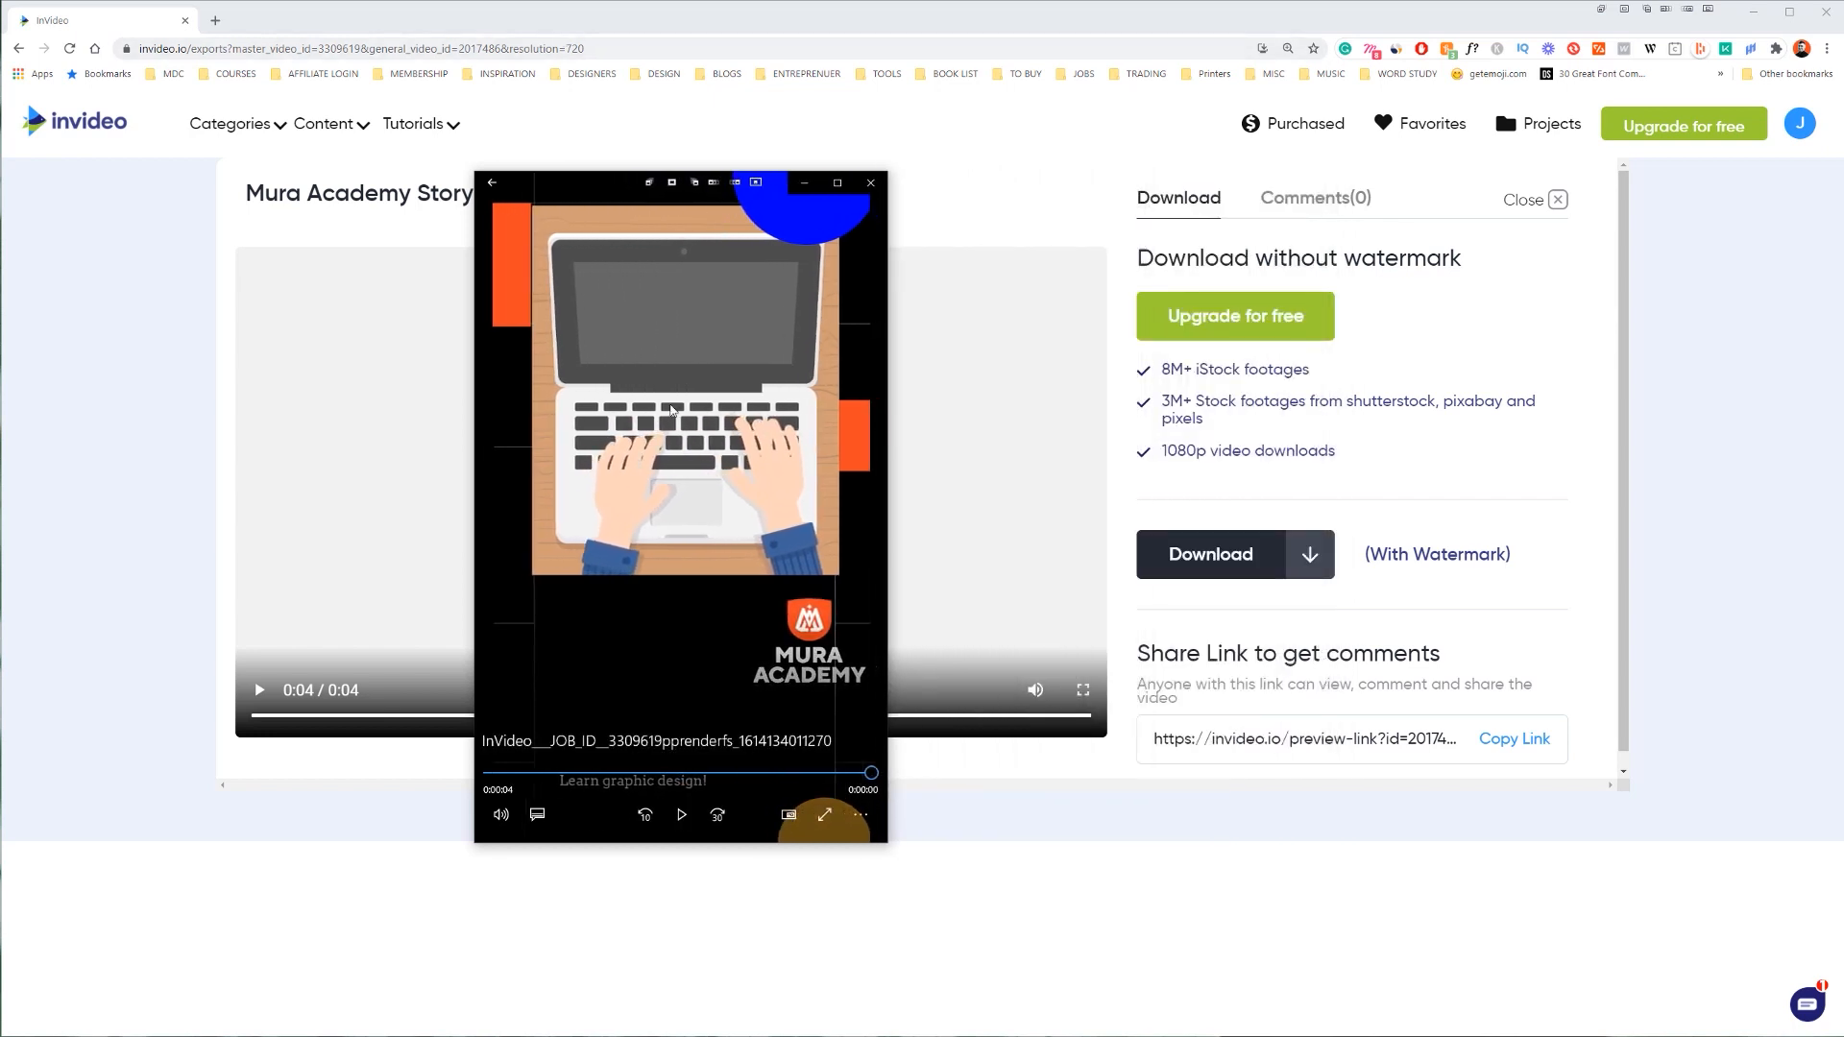
left_click_drag(632, 197, 1137, 326)
left_click(1187, 901)
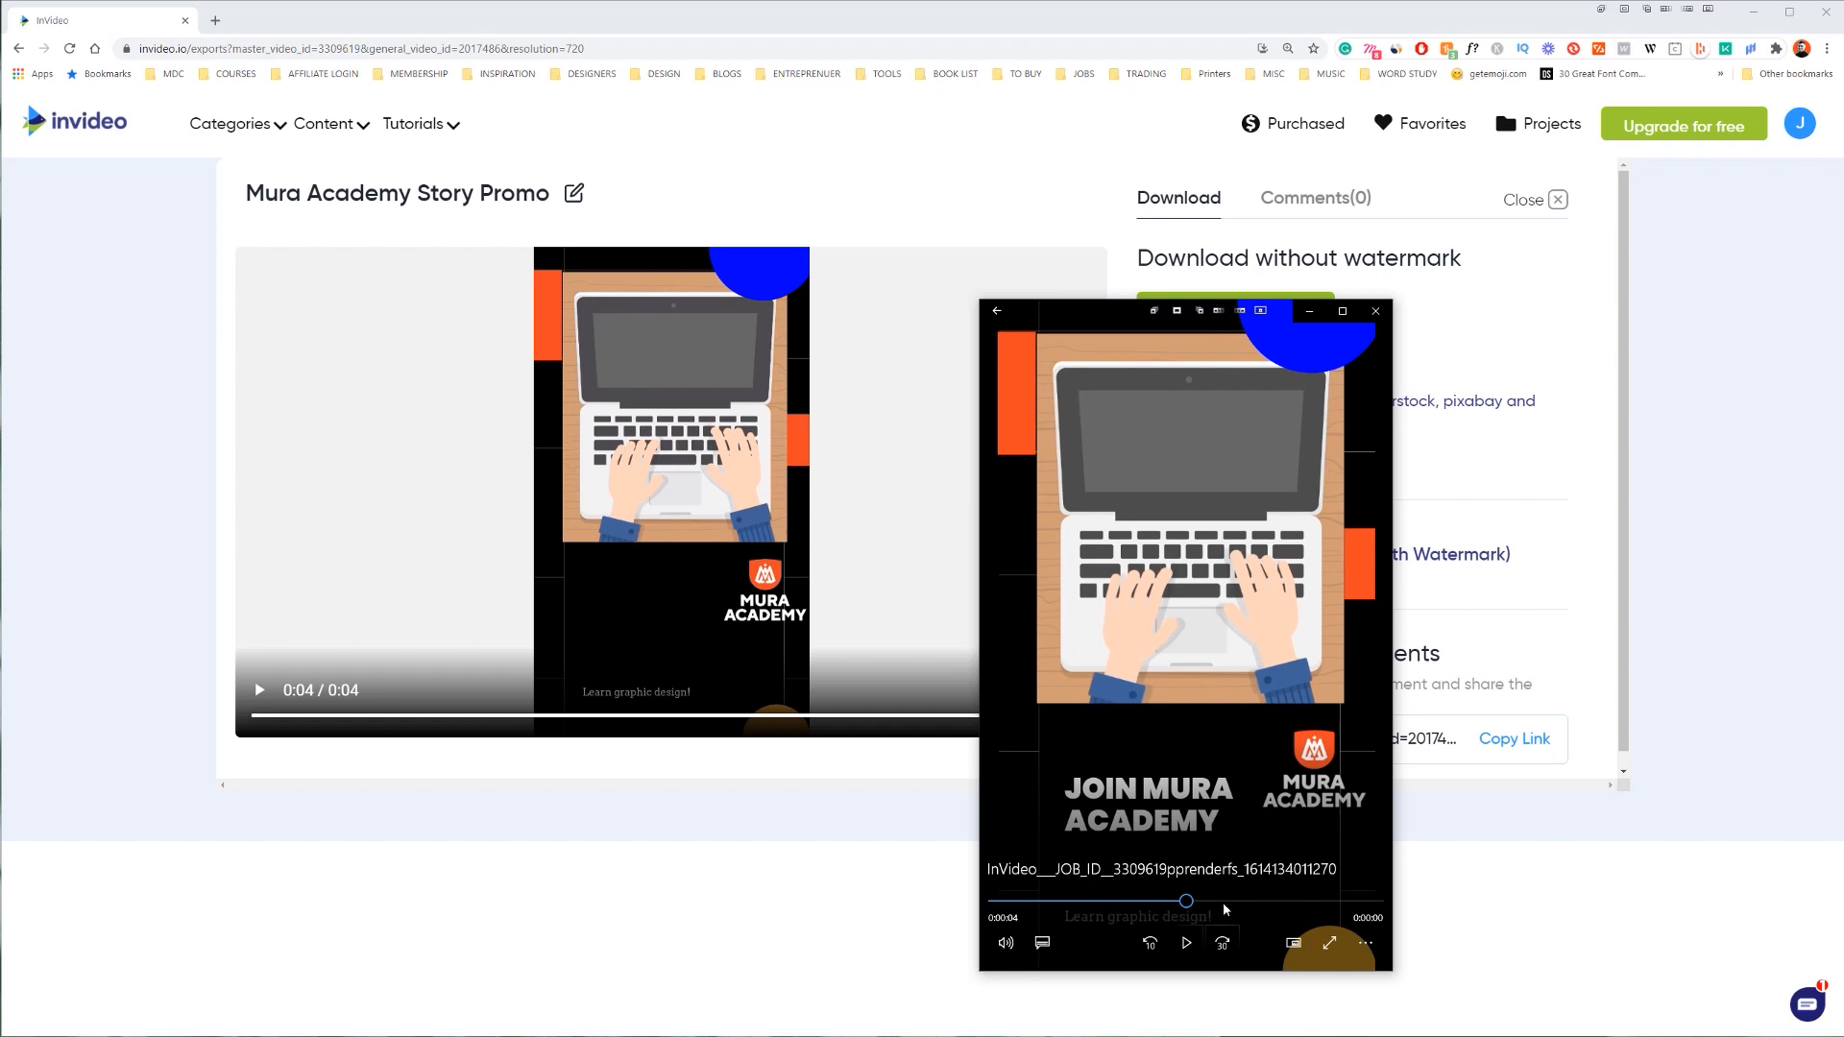
left_click(1388, 309)
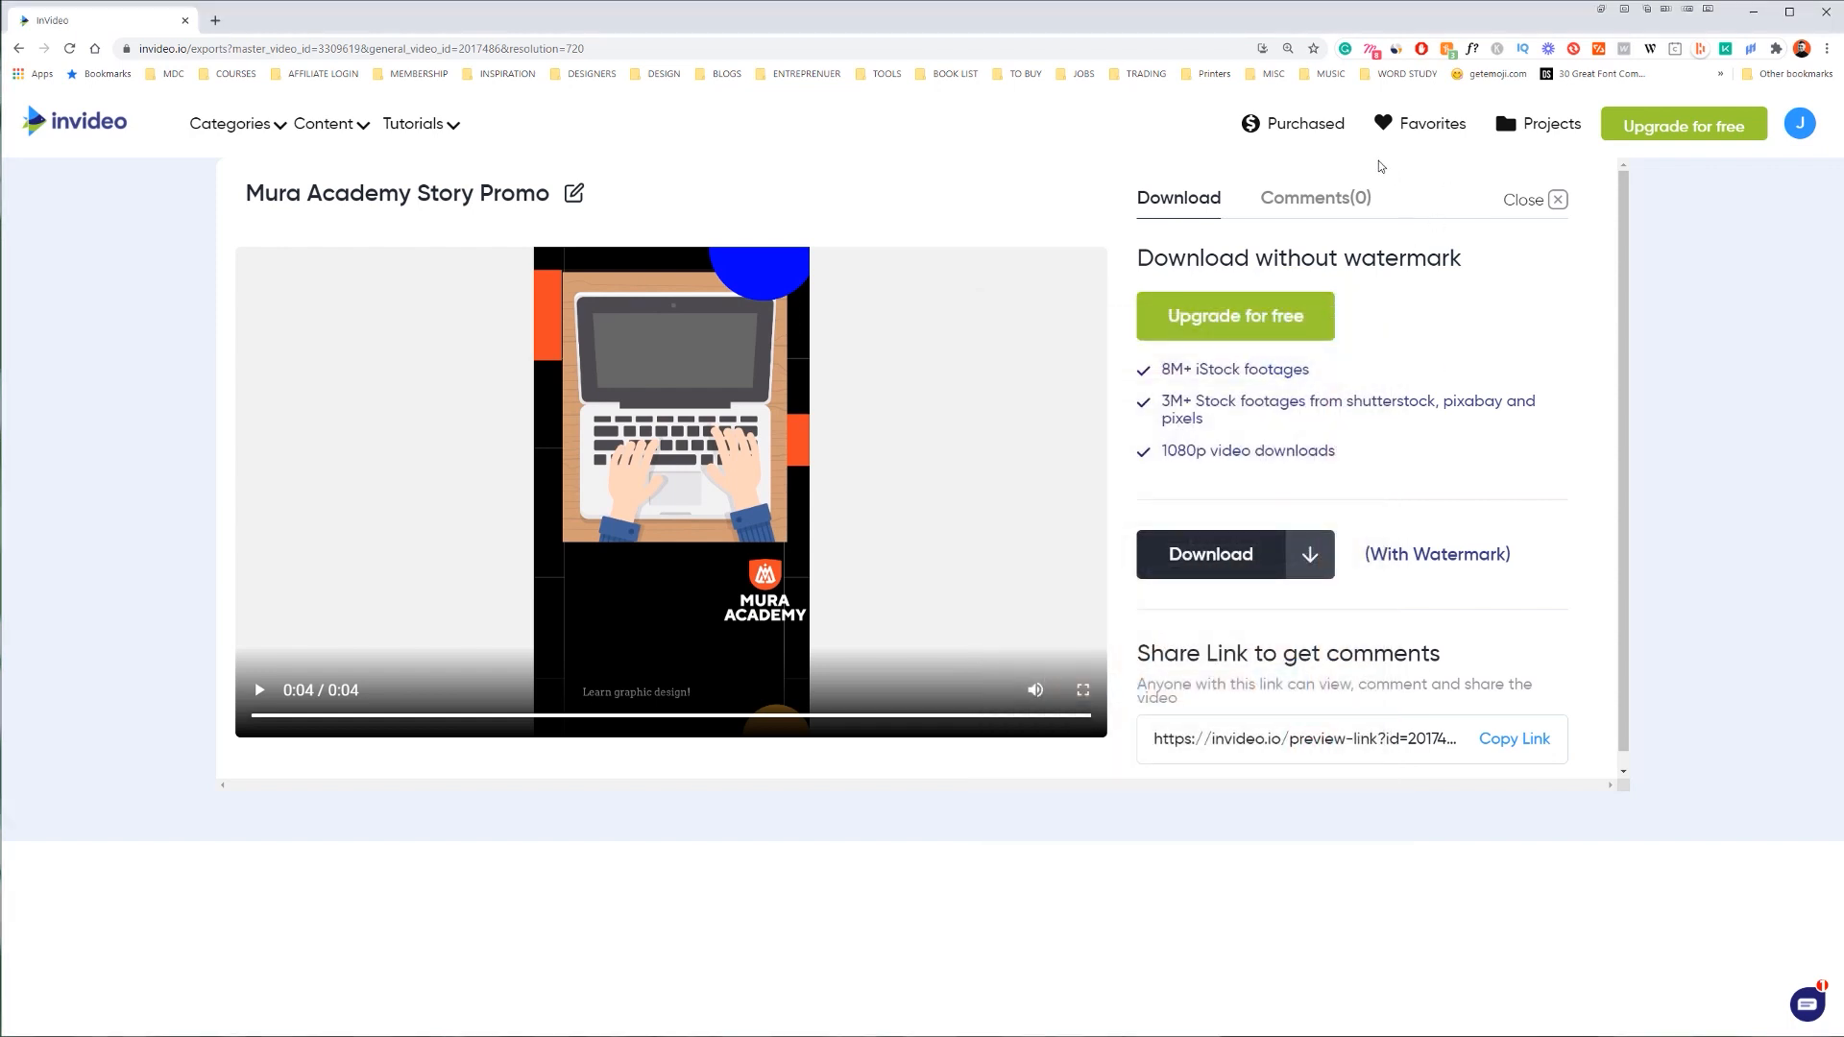
scroll(1421, 393, "down", 1)
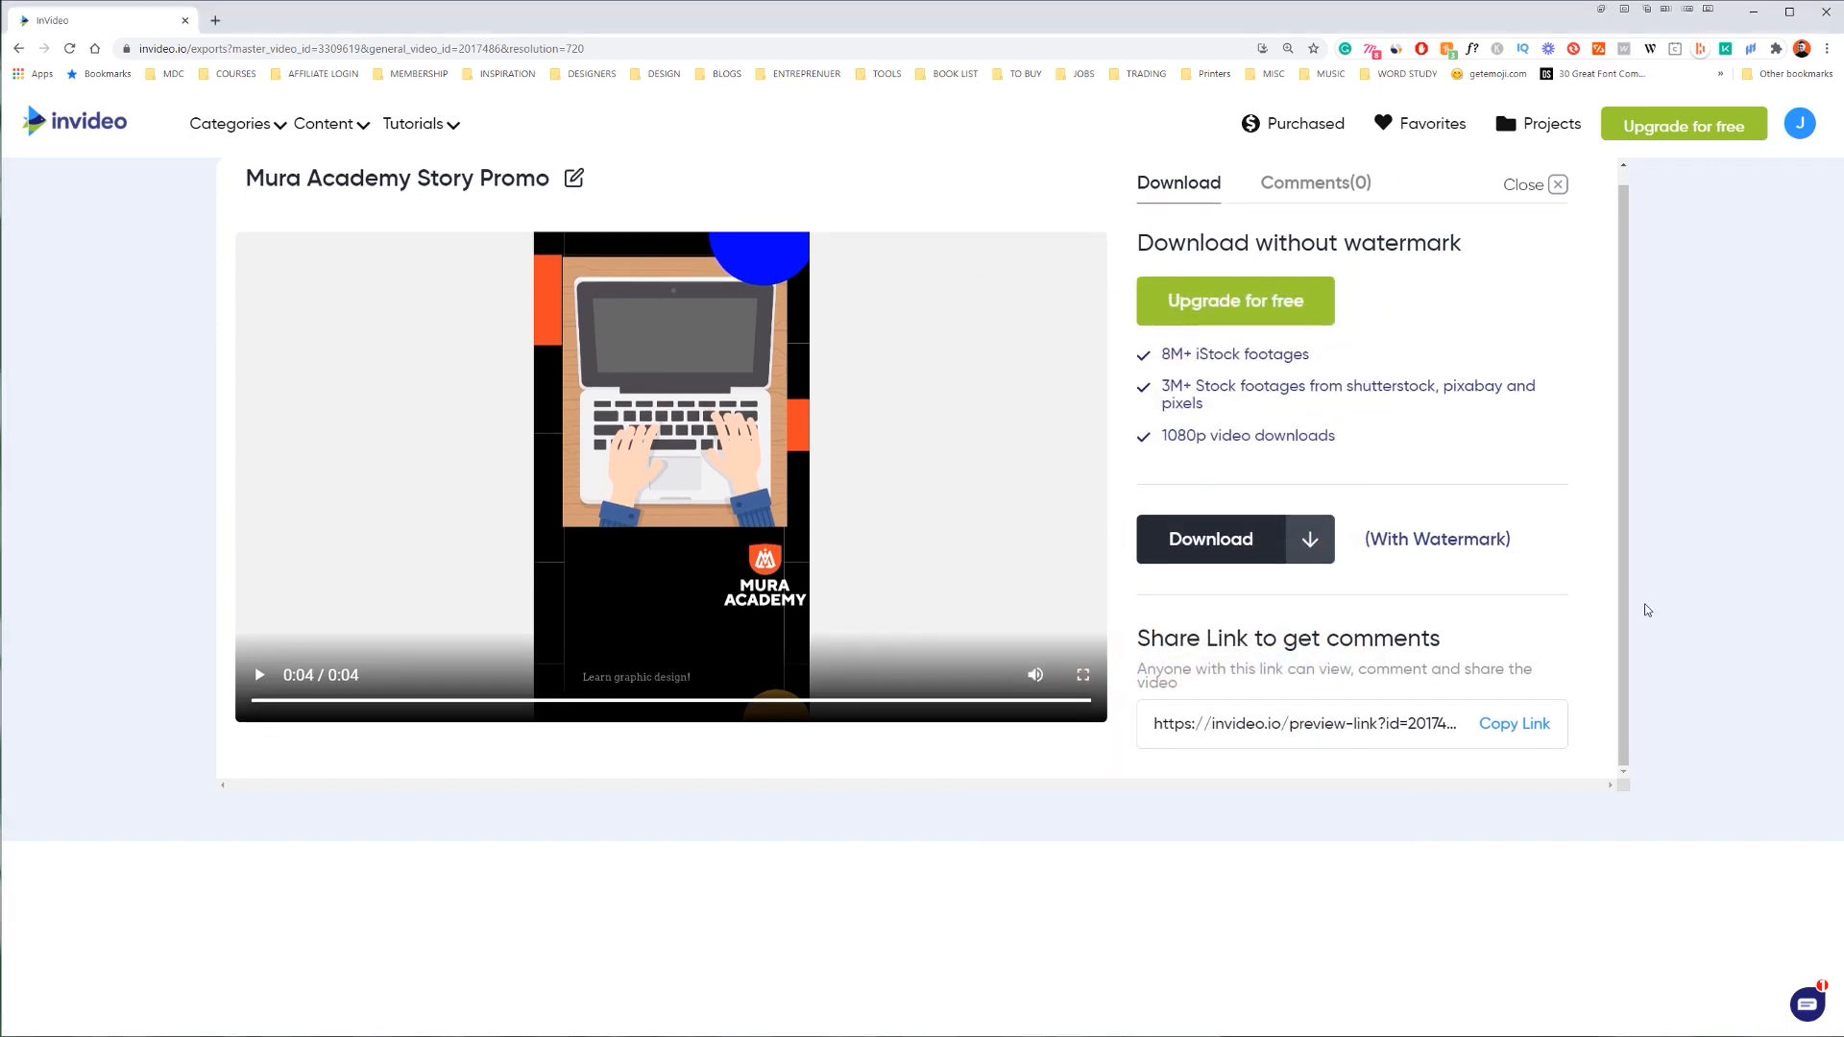